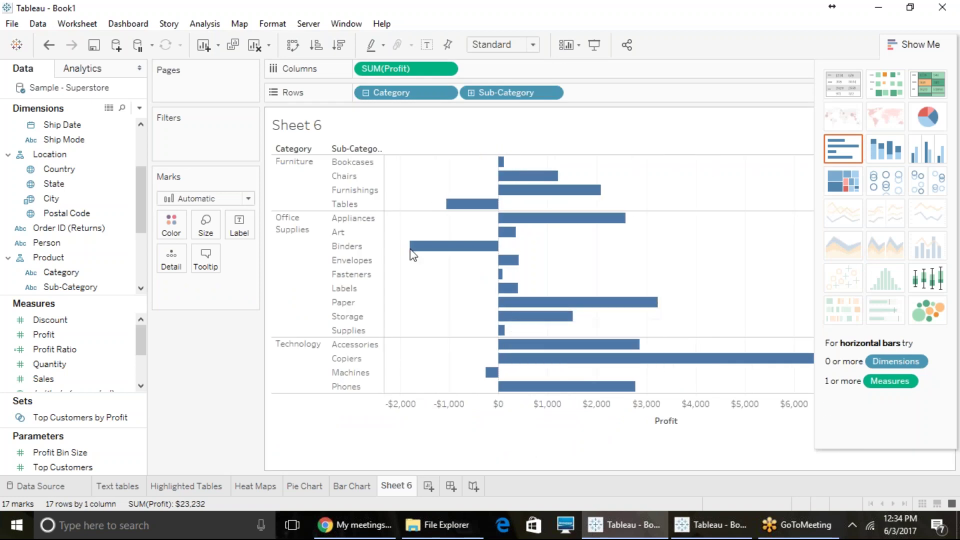
# Convert the horizontal bar chart of profit by category and sub-category into stacked bars.
pyautogui.click(285, 185)
pyautogui.click(287, 262)
pyautogui.click(312, 175)
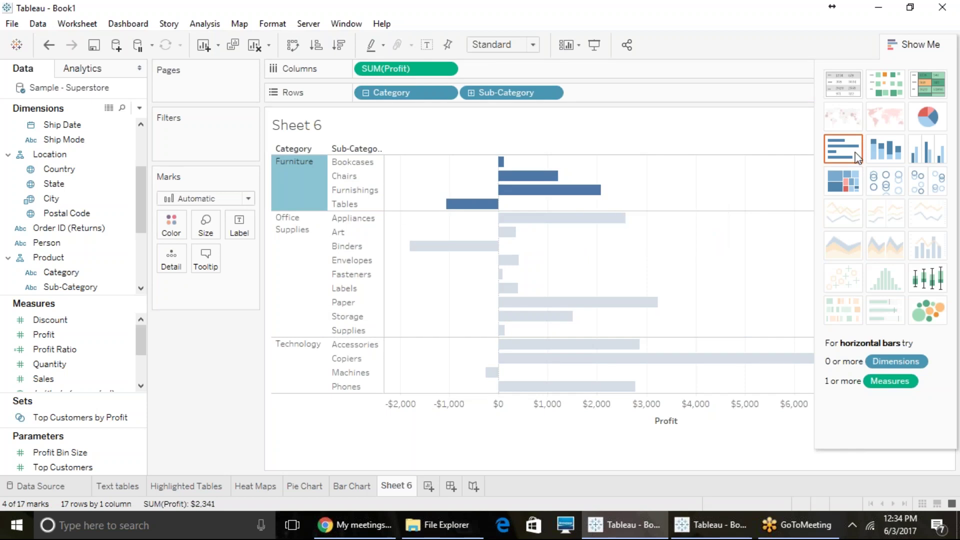
pyautogui.click(884, 154)
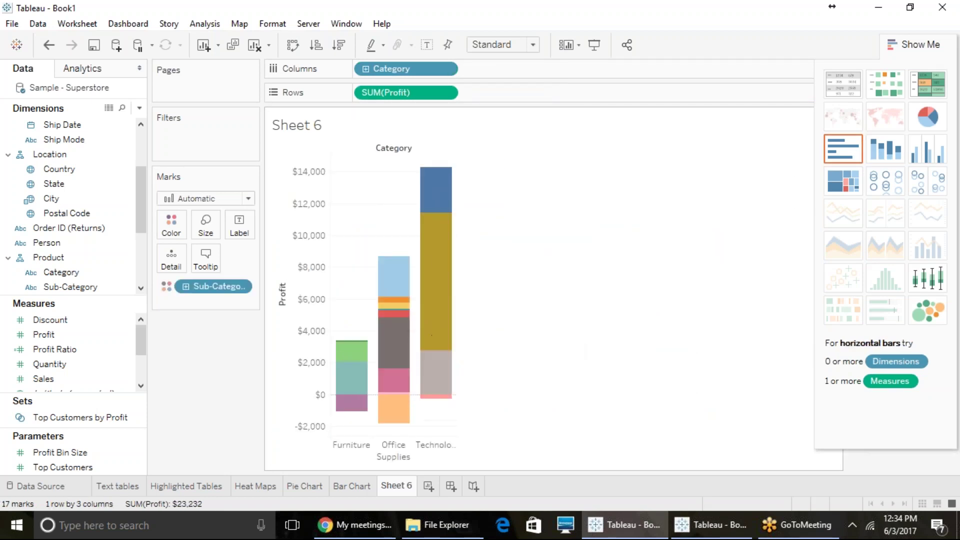
pyautogui.click(892, 44)
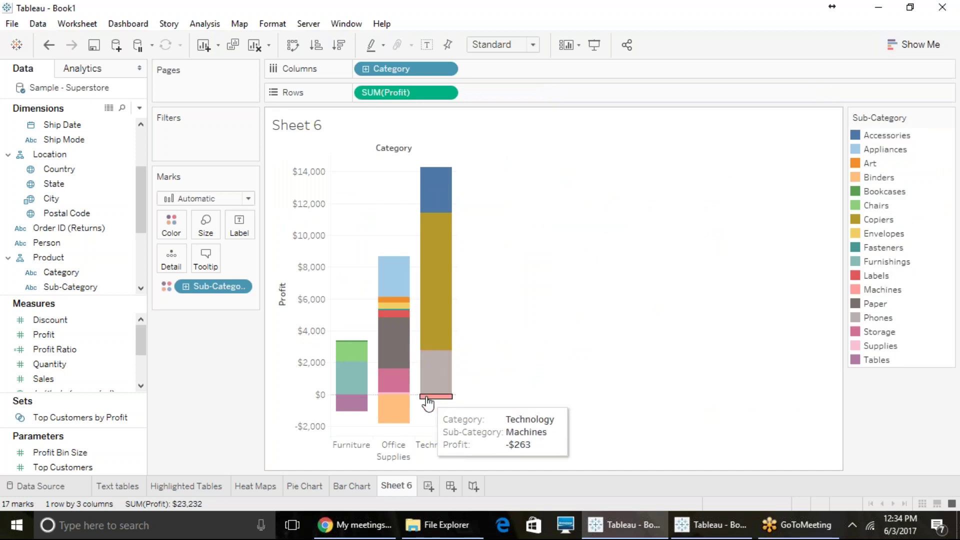
pyautogui.moveTo(439, 331)
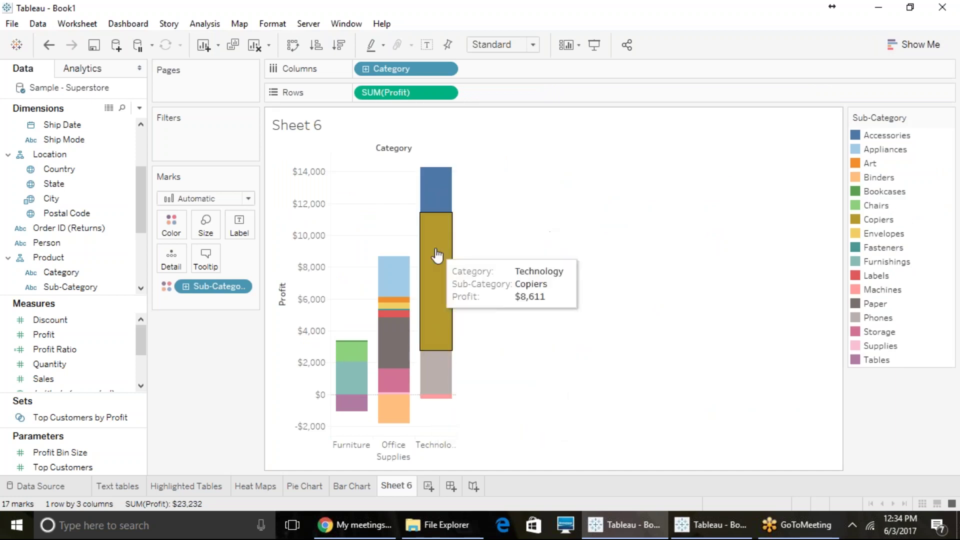
pyautogui.moveTo(387, 407)
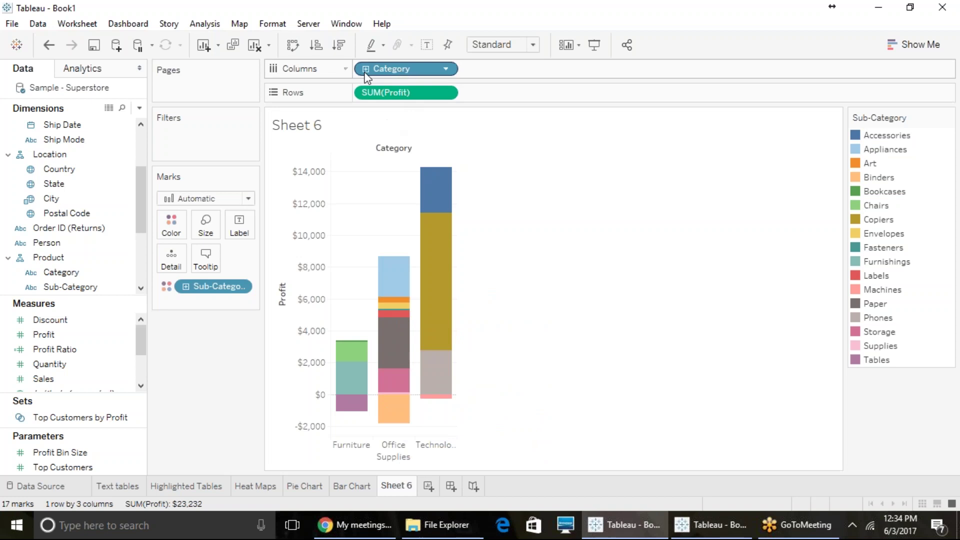
pyautogui.moveTo(442, 198)
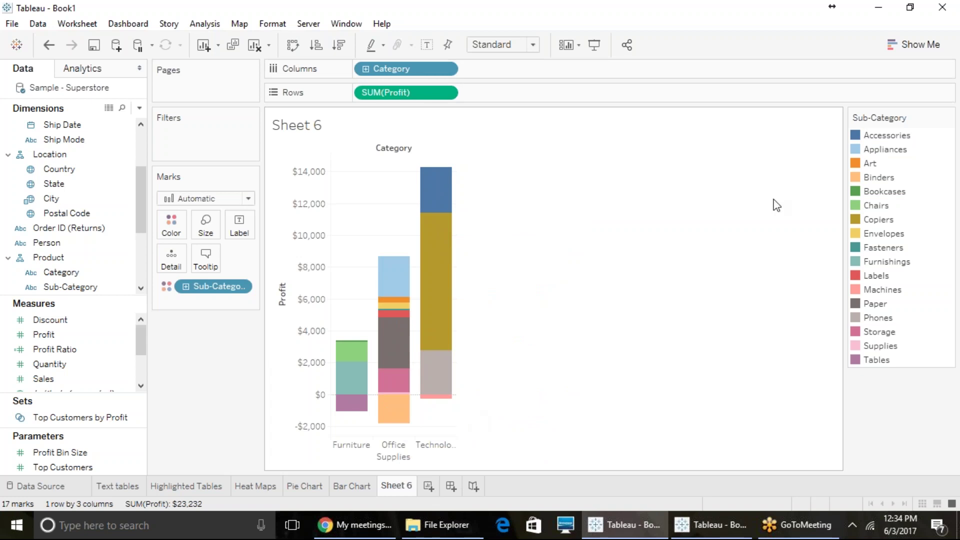
# Rename Sheet 6 as "Stacked Bar Chart".
pyautogui.click(913, 50)
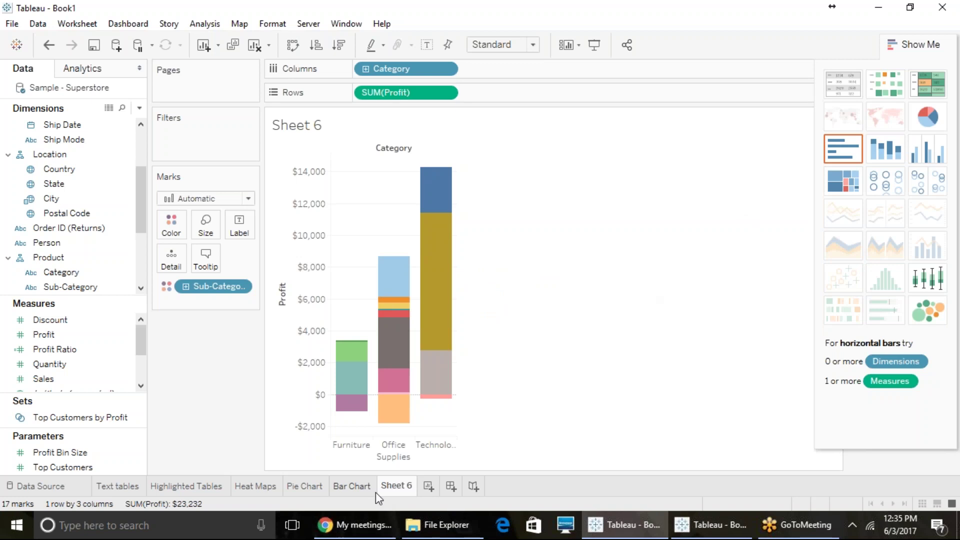
pyautogui.rightClick(395, 484)
pyautogui.click(439, 345)
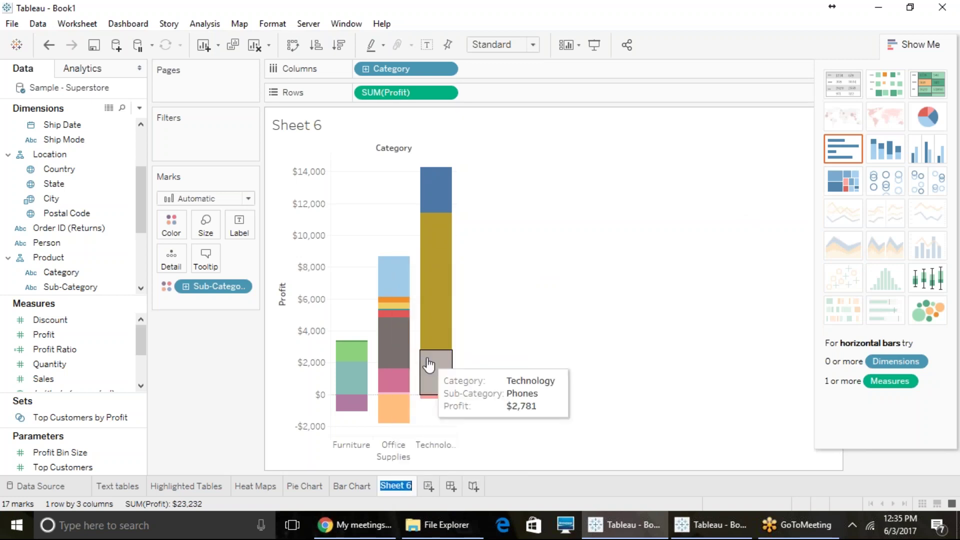
pyautogui.write('Stacked Bar Chart')
pyautogui.press('Return')
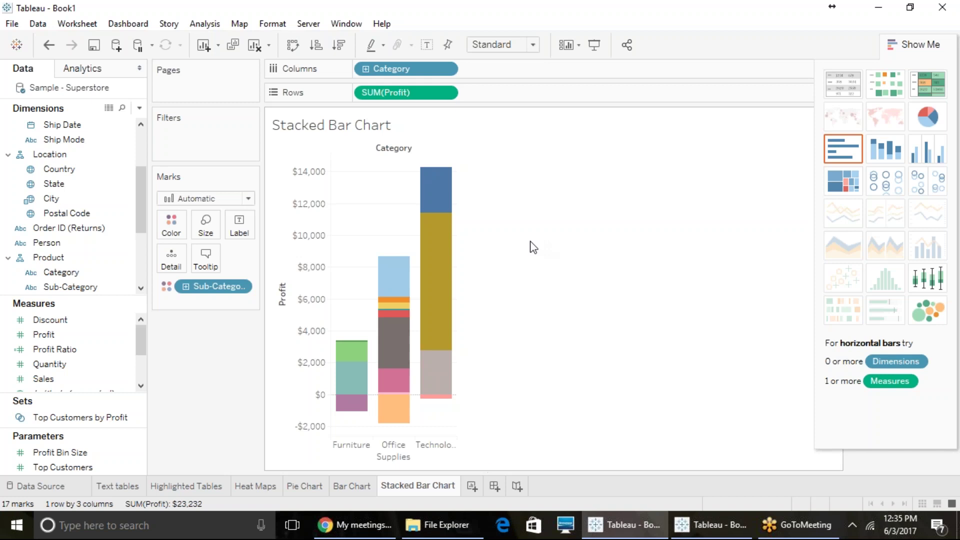
# Create a new worksheet and place the Sub-Category dimension on its columns.
pyautogui.click(471, 486)
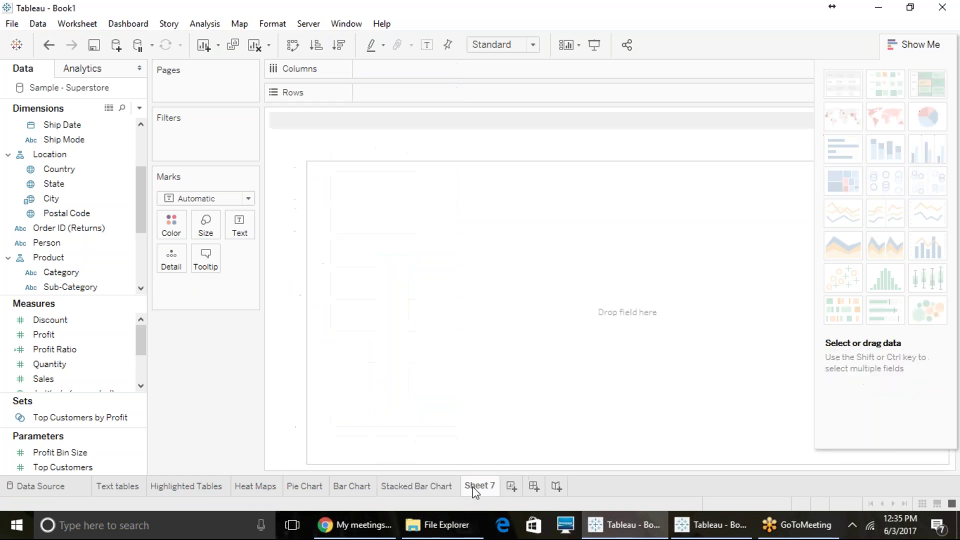
pyautogui.click(932, 44)
pyautogui.click(74, 244)
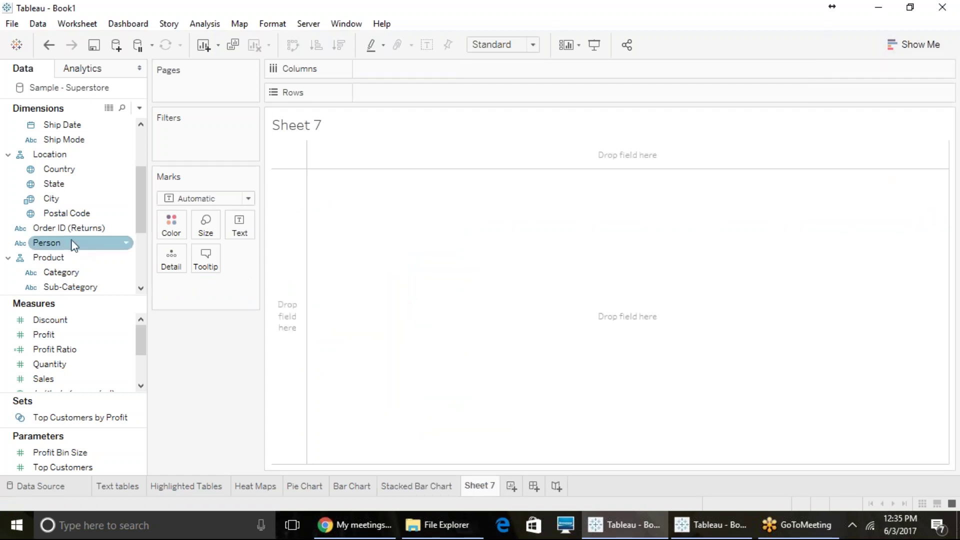
pyautogui.scroll(-1, 74, 245)
pyautogui.click(75, 245)
pyautogui.moveTo(77, 245); pyautogui.dragTo(391, 70)
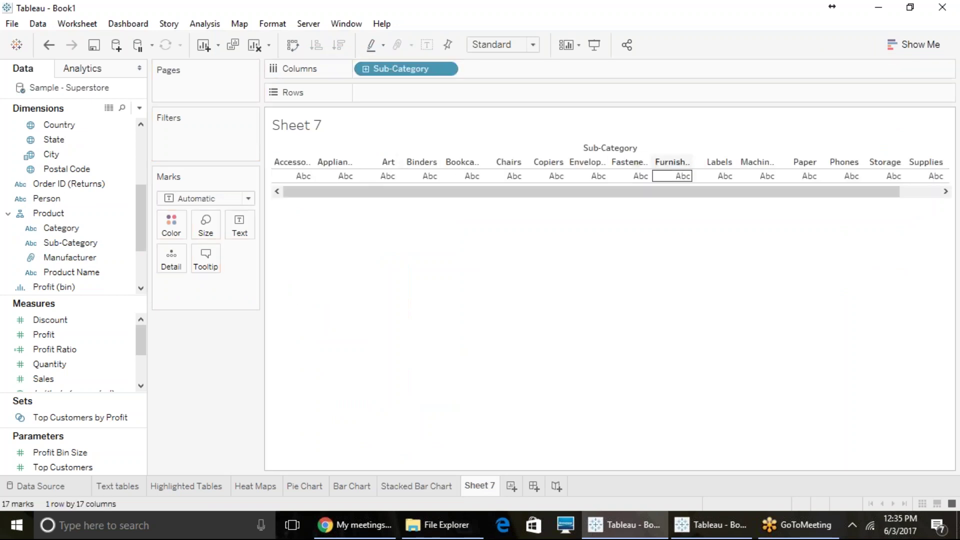
pyautogui.moveTo(302, 161); pyautogui.dragTo(382, 163)
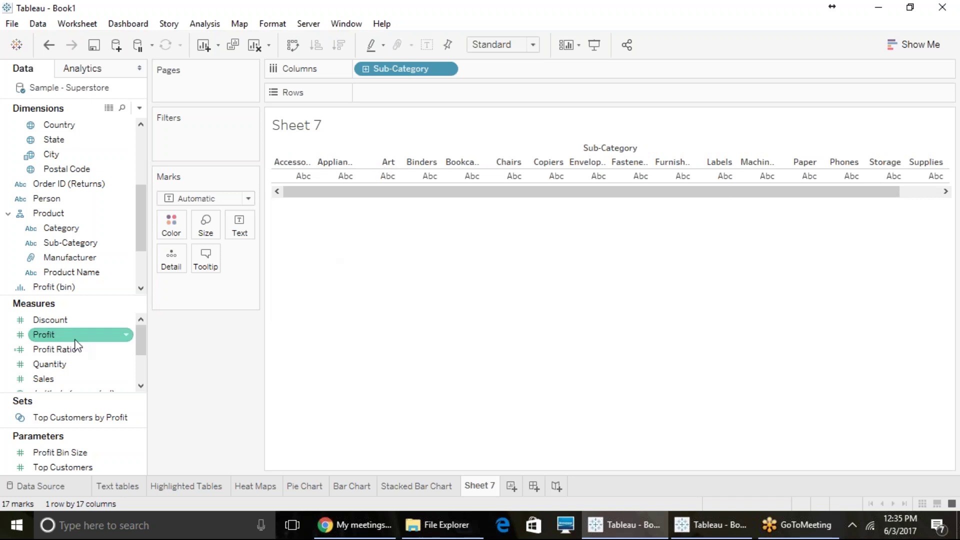
# Place the Sales measure followed by the Profit measure on the rows of the sub-category view.
pyautogui.moveTo(47, 383); pyautogui.dragTo(381, 99)
pyautogui.moveTo(47, 334); pyautogui.dragTo(534, 104)
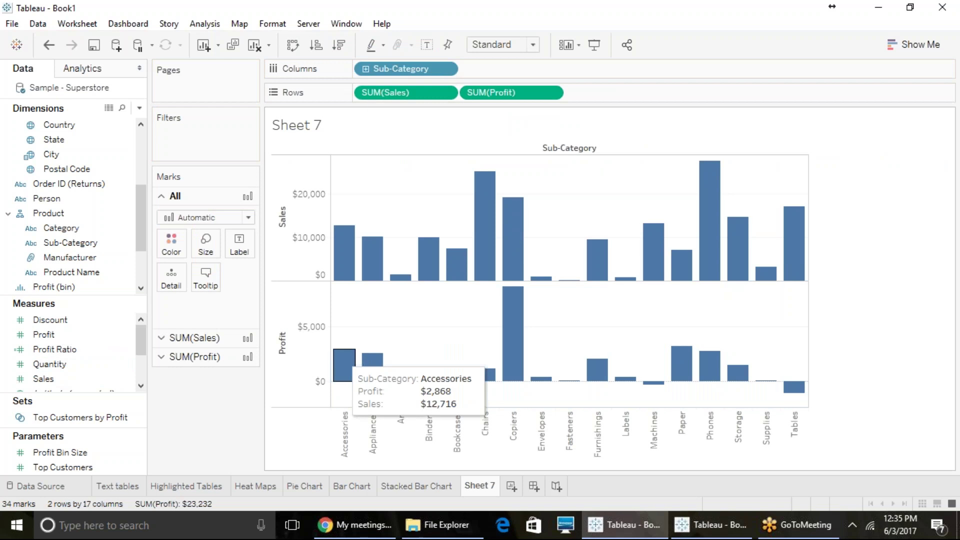
pyautogui.click(300, 235)
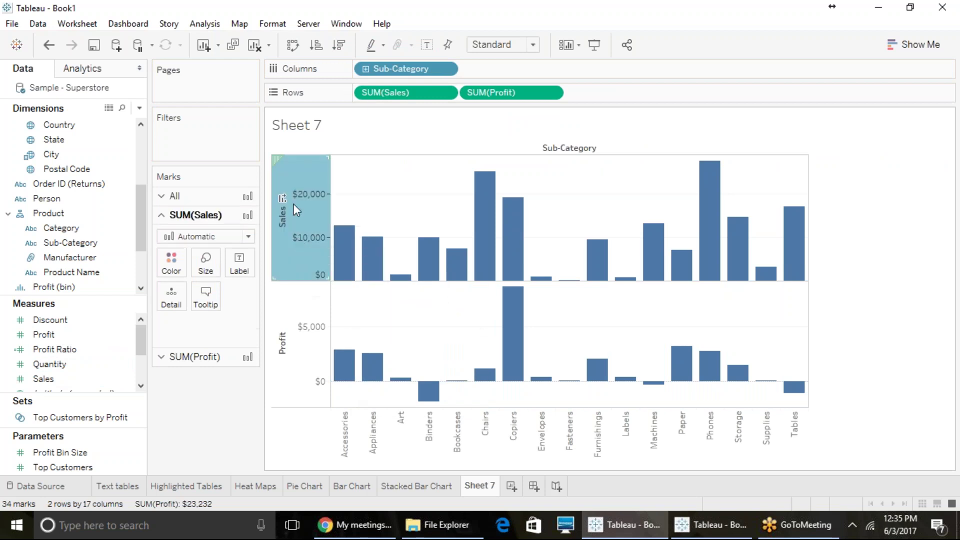
pyautogui.click(285, 383)
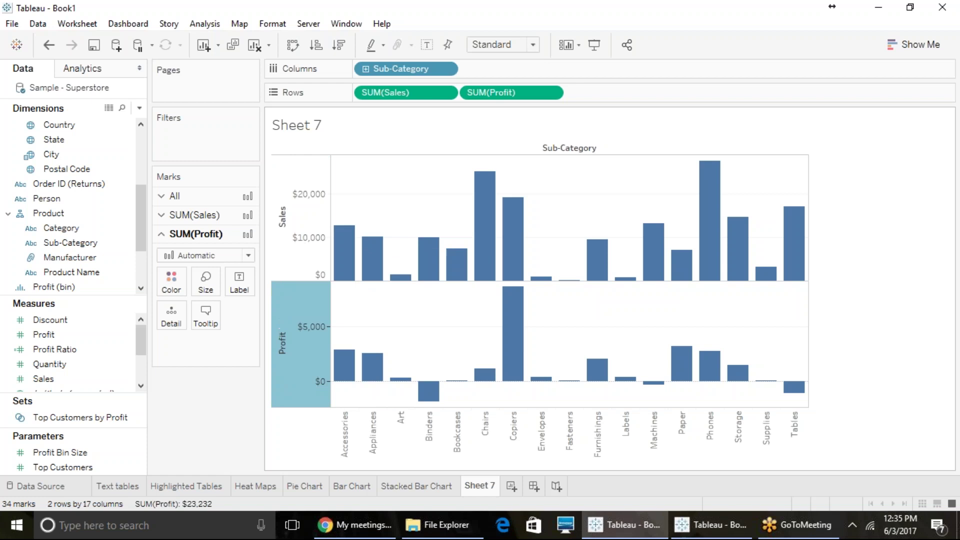
pyautogui.moveTo(399, 392)
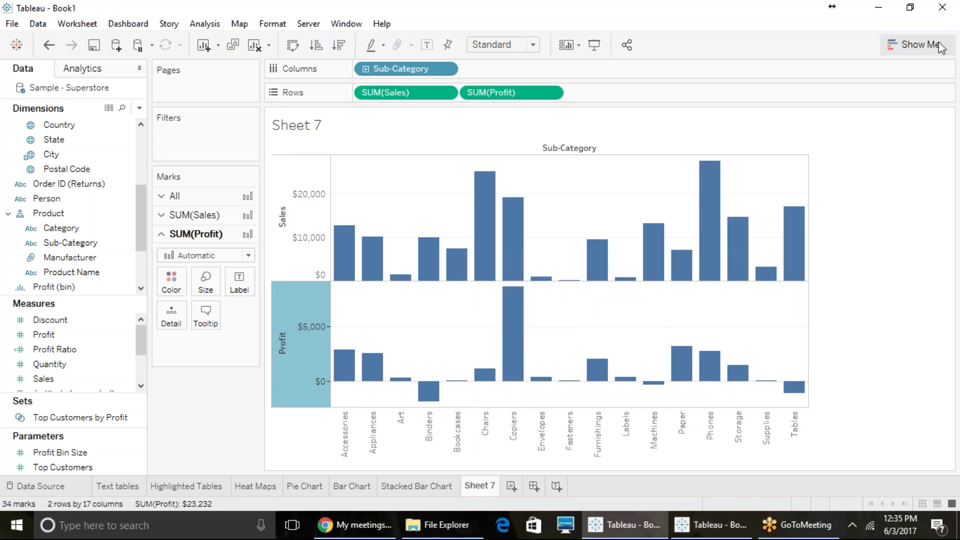
# Convert the Sales and Profit charts into side-by-side bars for each sub-category.
pyautogui.click(915, 44)
pyautogui.click(926, 150)
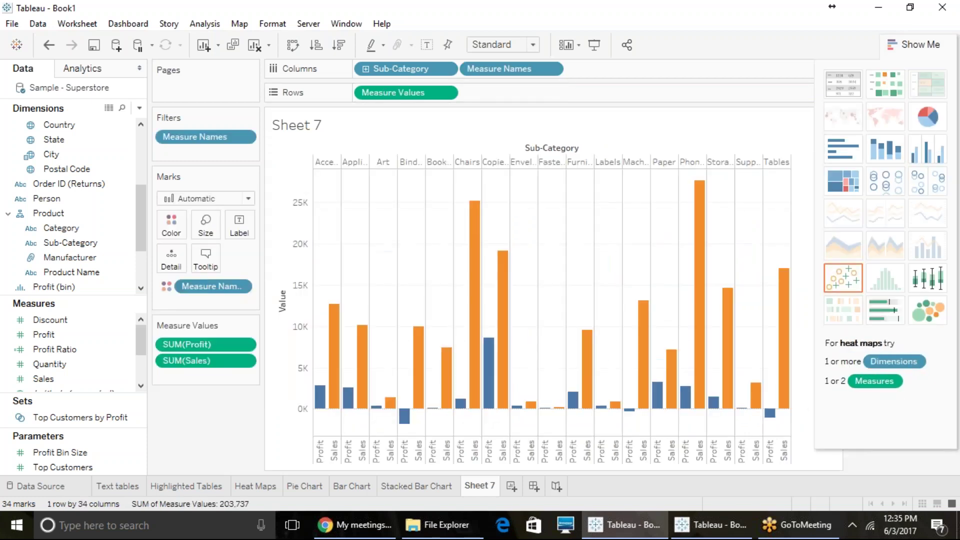
pyautogui.click(912, 46)
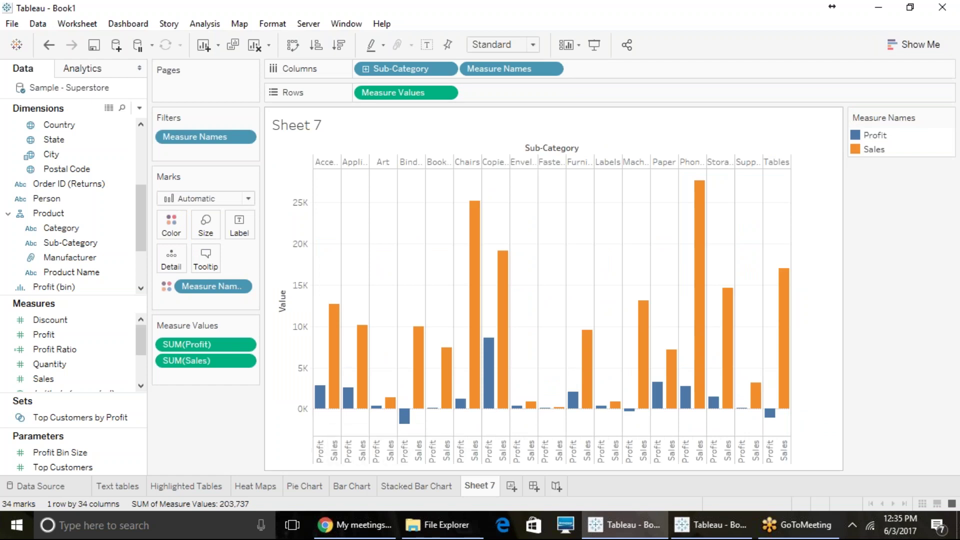
pyautogui.click(324, 161)
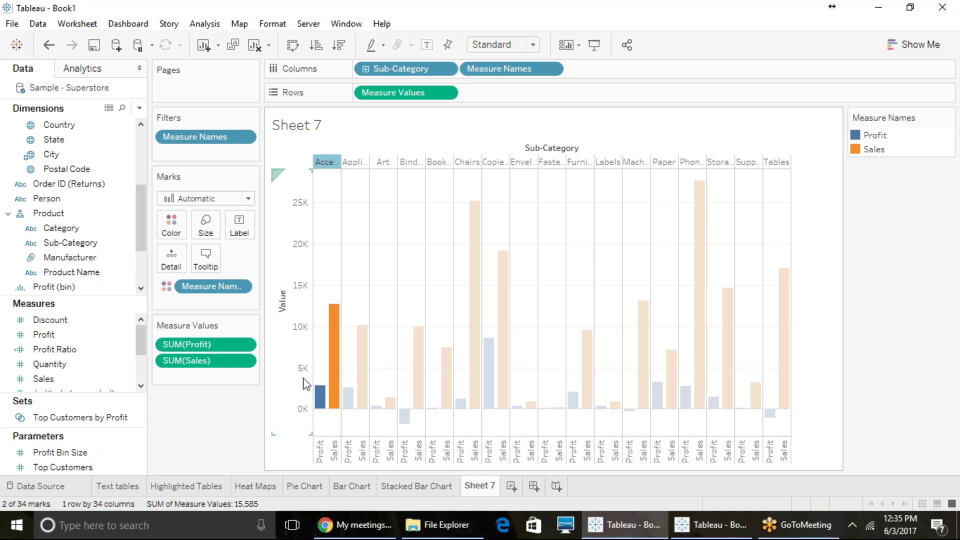
pyautogui.click(810, 314)
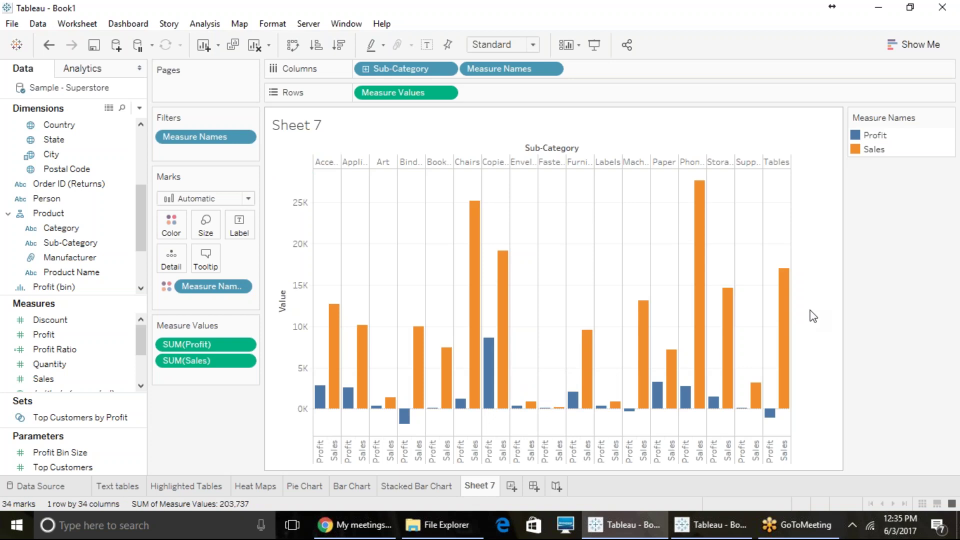
# Rename Sheet 7 as "Side By Side Bars".
pyautogui.rightClick(488, 486)
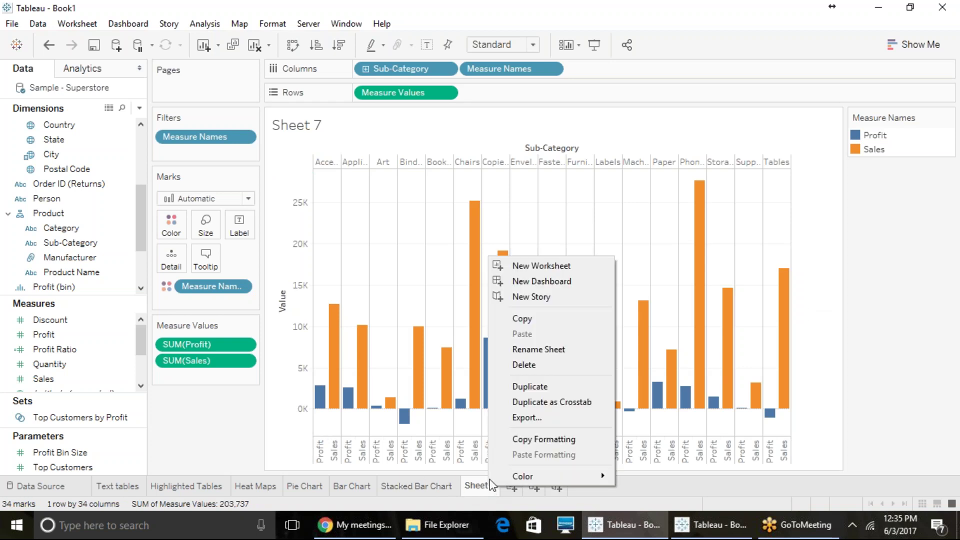
pyautogui.click(538, 349)
pyautogui.write('Side By')
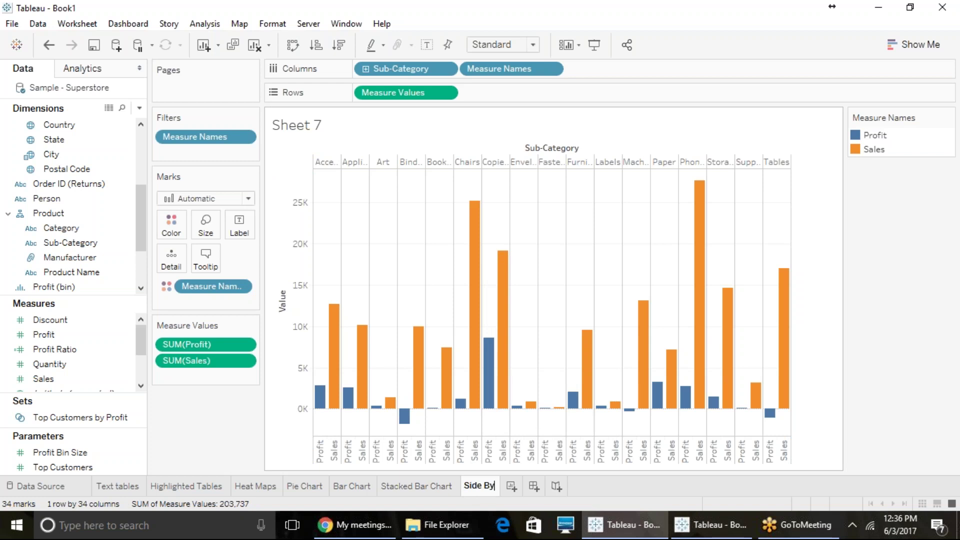
pyautogui.press('Return')
pyautogui.write('ide By Side Bars')
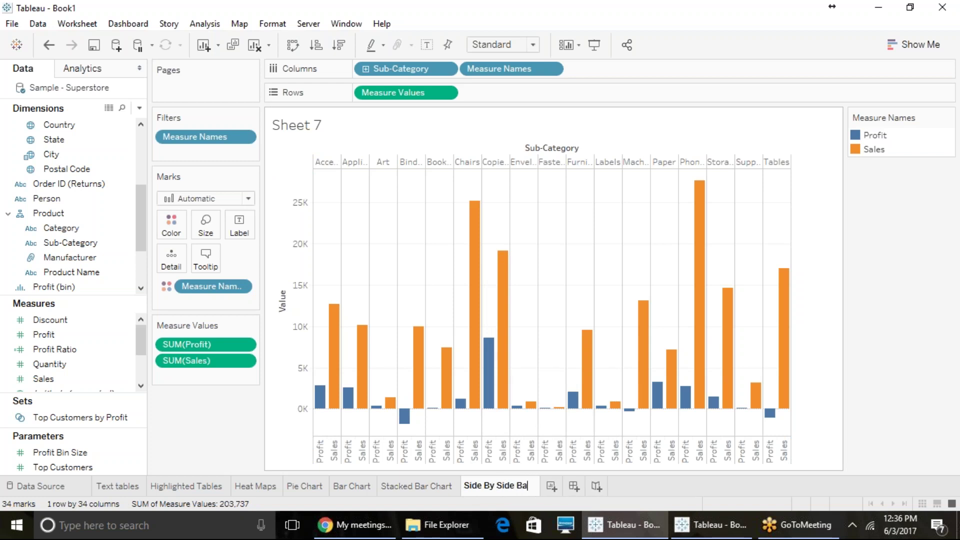
pyautogui.click(880, 338)
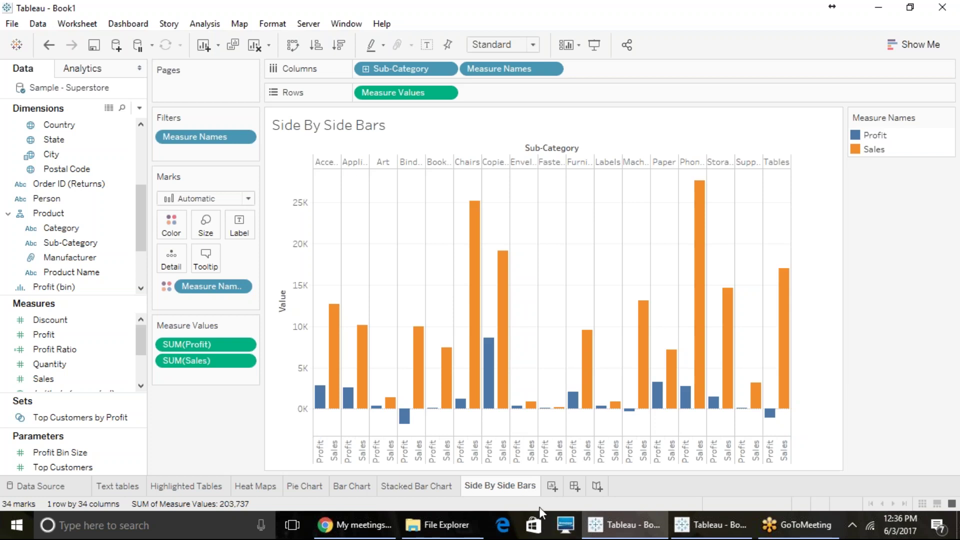
# Create a new worksheet with the Region dimension on columns and the Sales measure on rows.
pyautogui.click(552, 486)
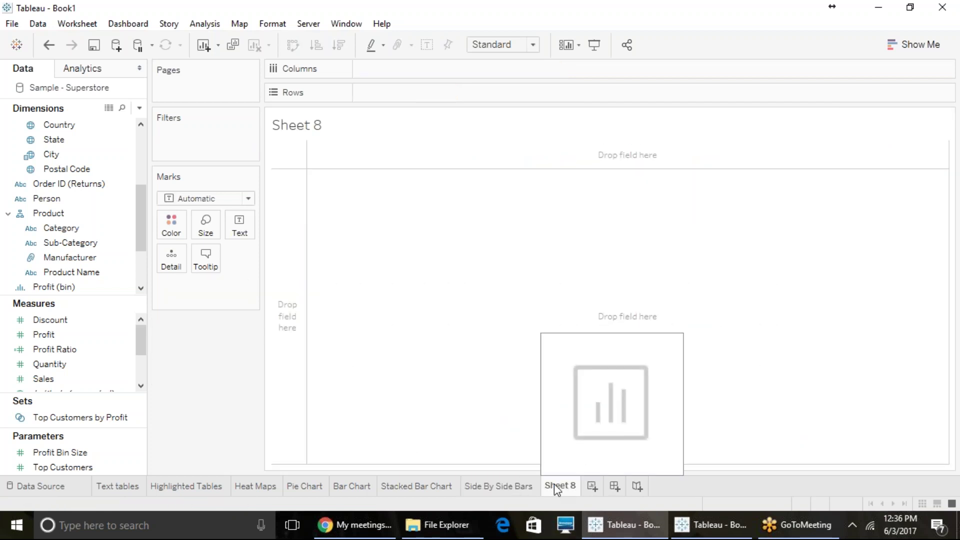
pyautogui.click(911, 44)
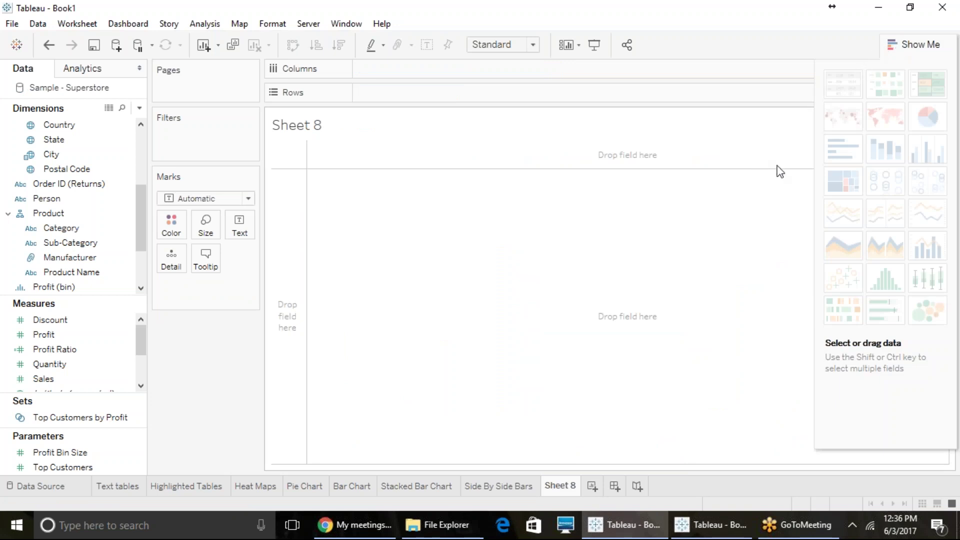
pyautogui.moveTo(834, 195)
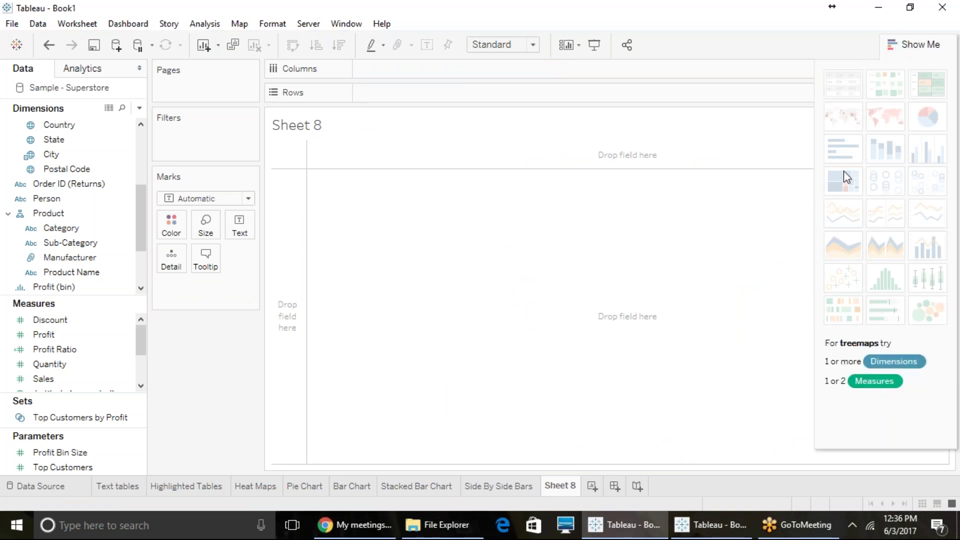
pyautogui.click(935, 45)
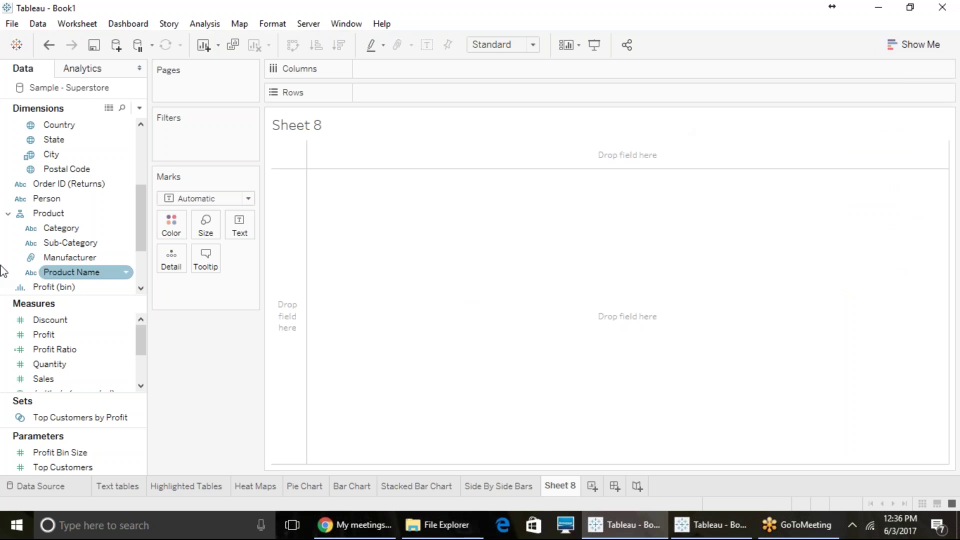
pyautogui.scroll(3, 53, 221)
pyautogui.scroll(-3, 56, 220)
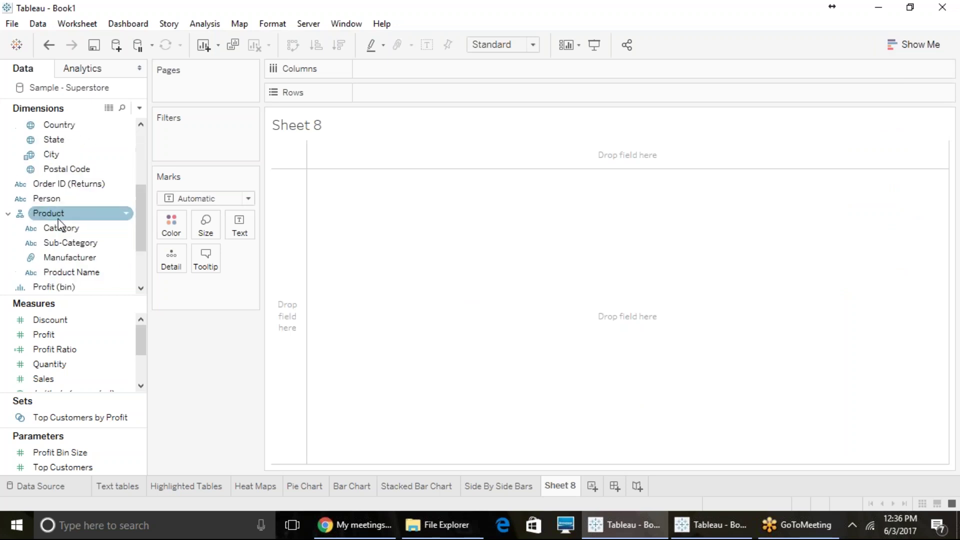
pyautogui.scroll(-1, 63, 223)
pyautogui.moveTo(55, 257); pyautogui.dragTo(370, 71)
pyautogui.moveTo(45, 379); pyautogui.dragTo(405, 95)
# Convert the bar chart of Sales by Region into a treemap.
pyautogui.click(913, 44)
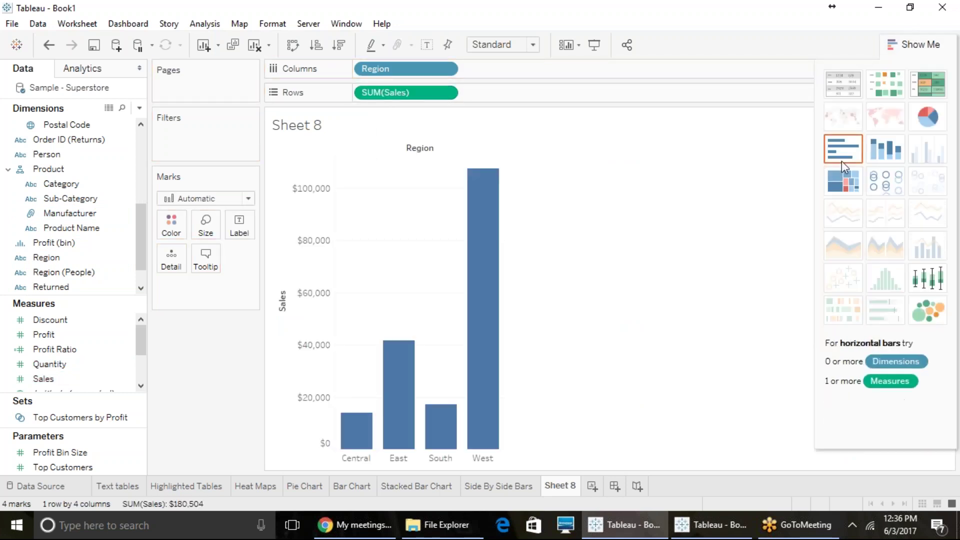
pyautogui.click(843, 177)
pyautogui.click(900, 44)
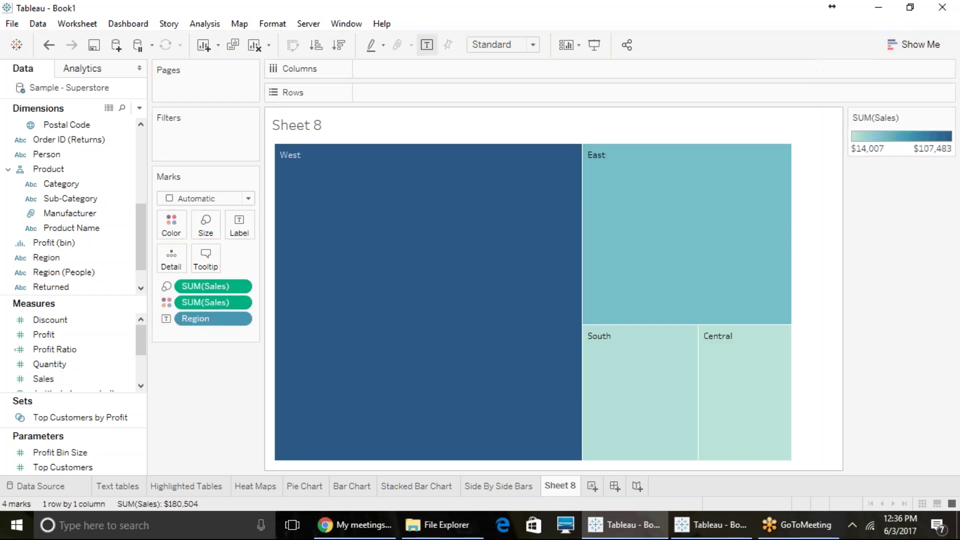
# Label each region's rectangle in the treemap with its Sales.
pyautogui.moveTo(43, 378); pyautogui.dragTo(236, 227)
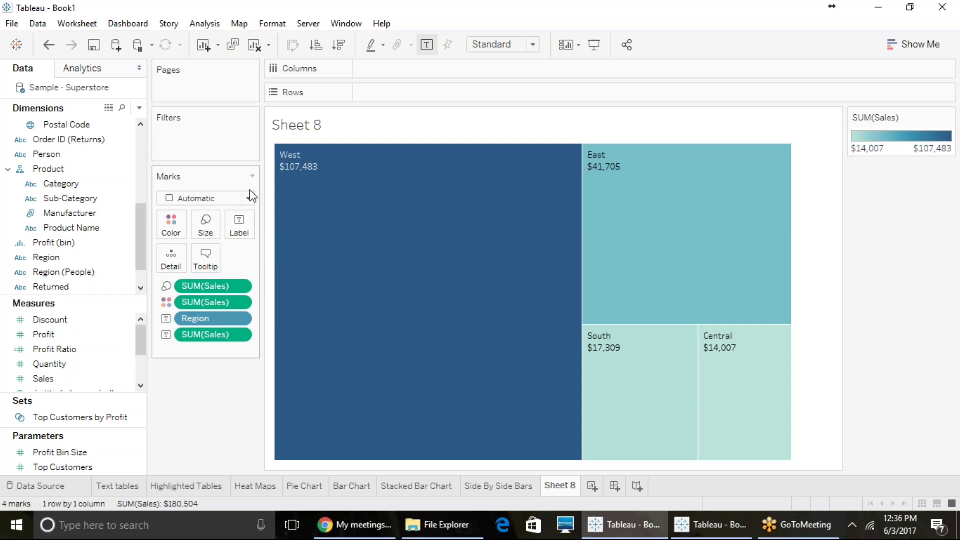
pyautogui.click(495, 487)
pyautogui.click(557, 487)
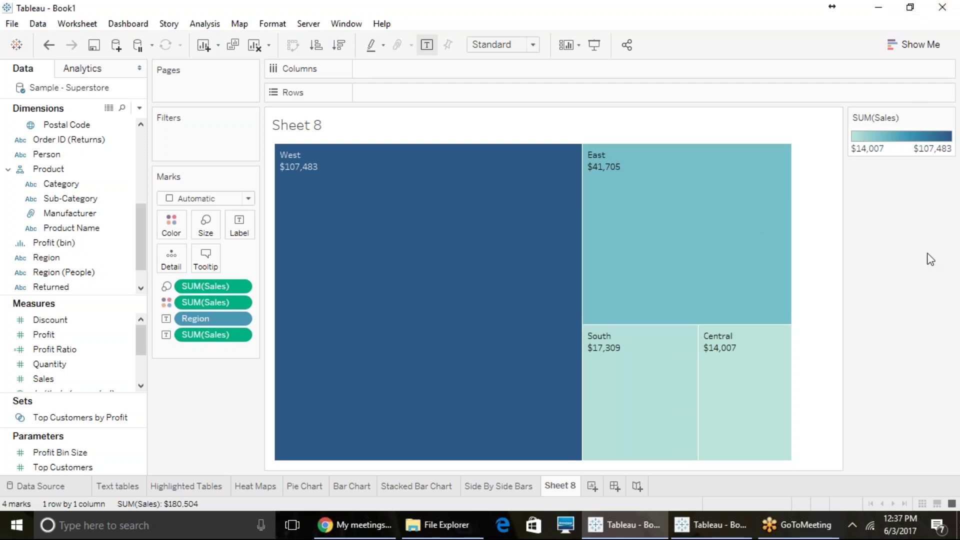
pyautogui.moveTo(416, 189)
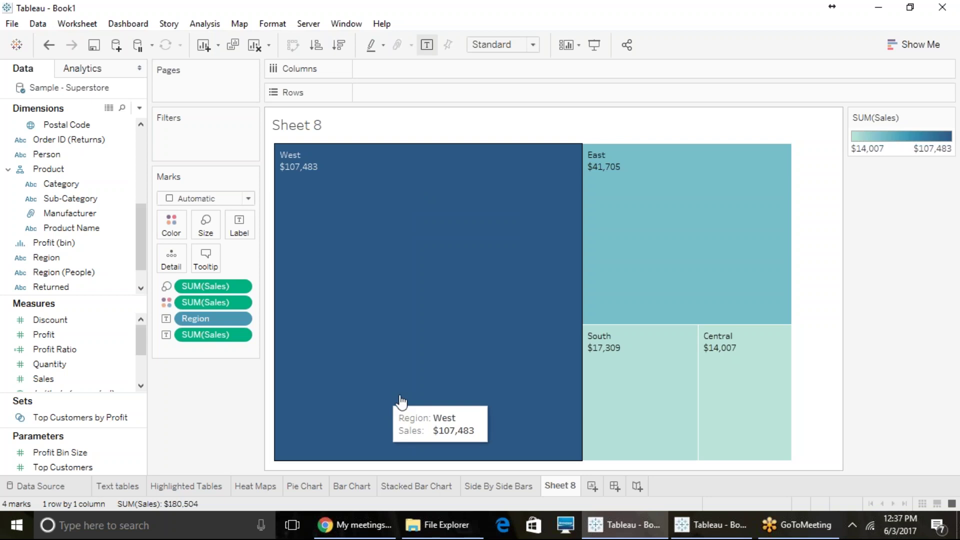
pyautogui.click(913, 44)
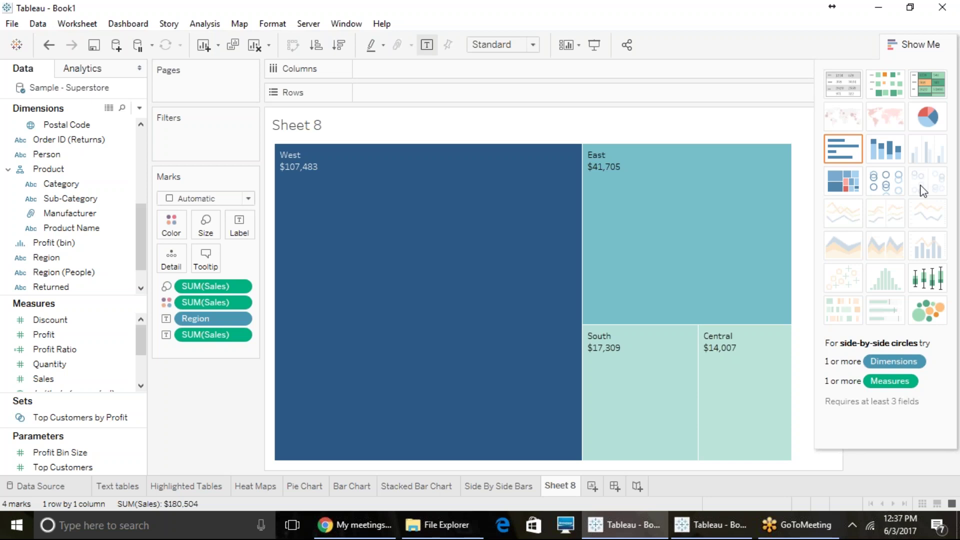
pyautogui.click(930, 47)
pyautogui.moveTo(480, 214)
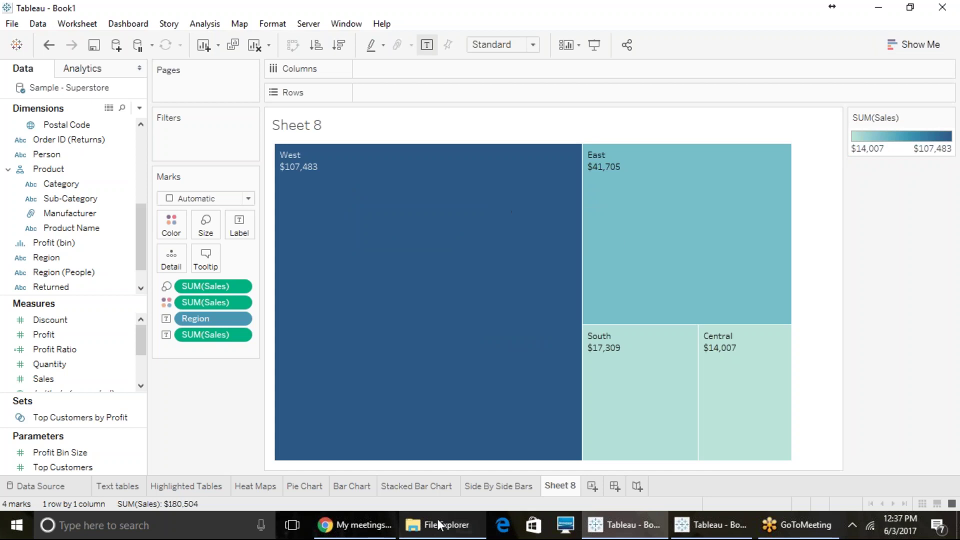
pyautogui.moveTo(518, 161)
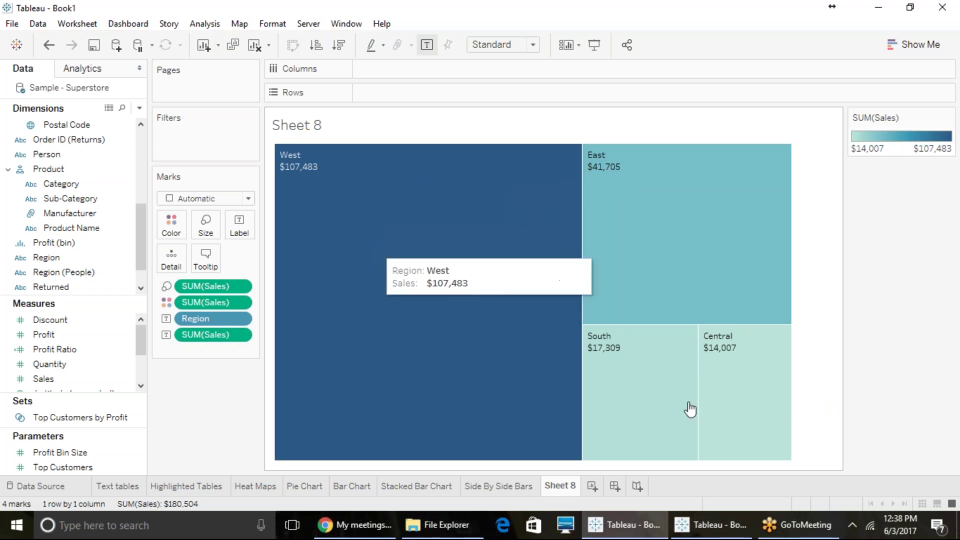
# Rename Sheet 8 as "Tree Maps".
pyautogui.click(575, 370)
pyautogui.rightClick(549, 489)
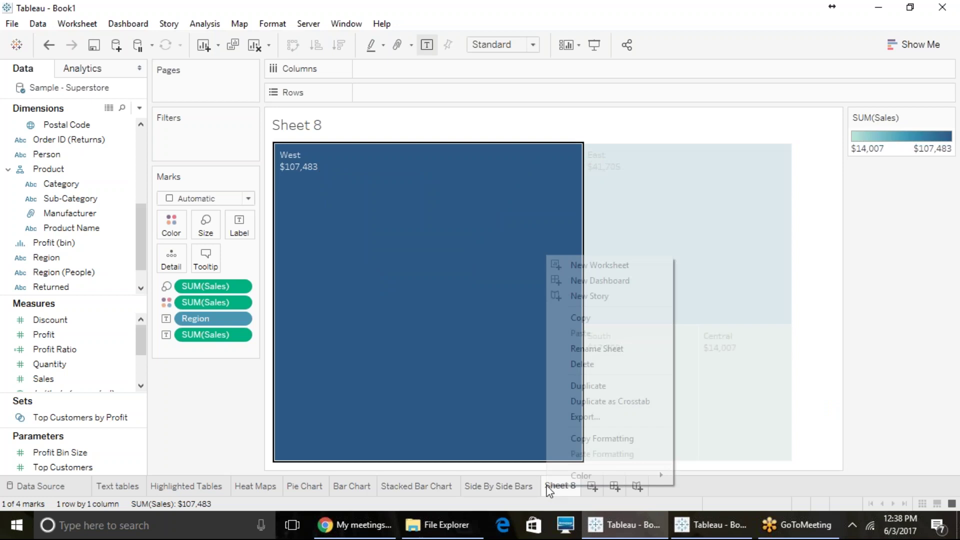
pyautogui.click(602, 350)
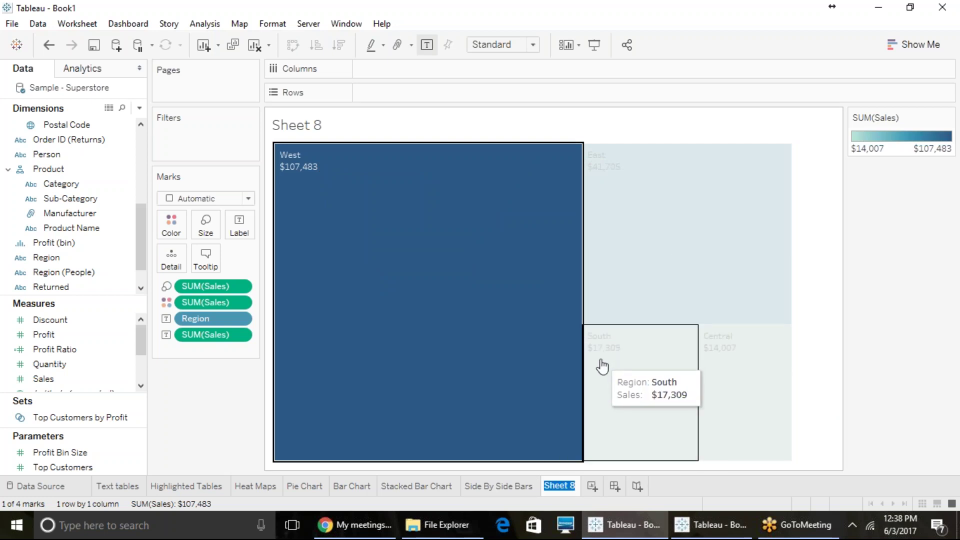
pyautogui.write('Tree Maps')
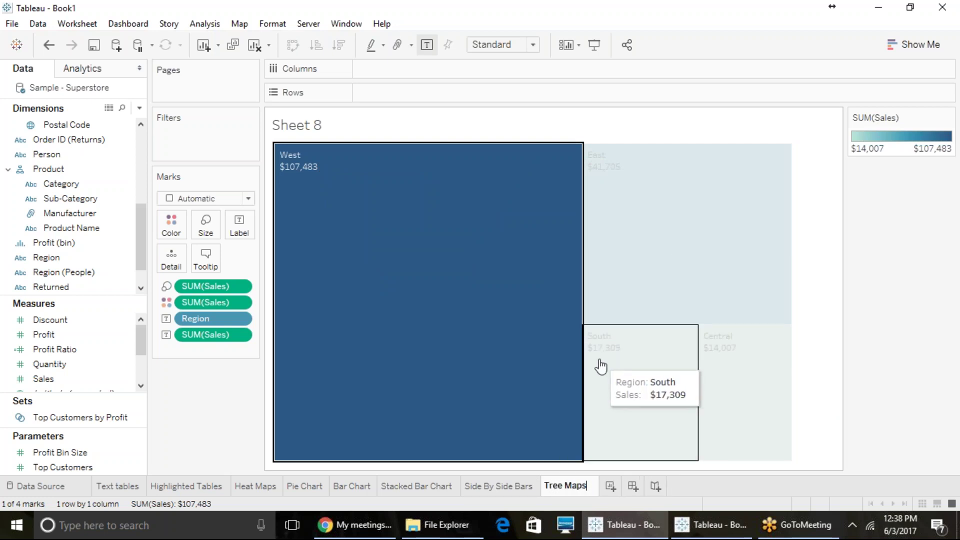
pyautogui.press('Return')
# Duplicate the Side By Side Bars worksheet to reuse its Profit and Sales by Sub-Category setup.
pyautogui.click(917, 44)
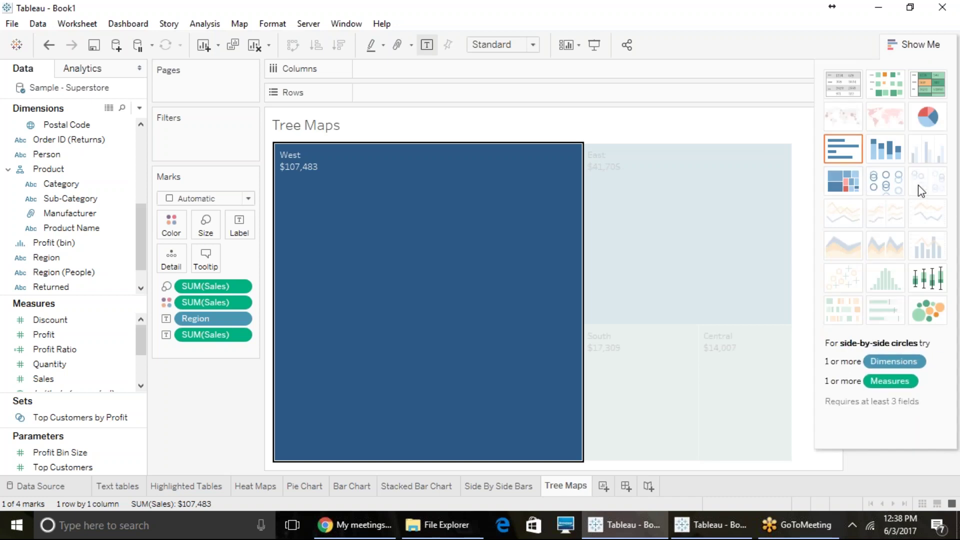
pyautogui.click(900, 43)
pyautogui.click(358, 483)
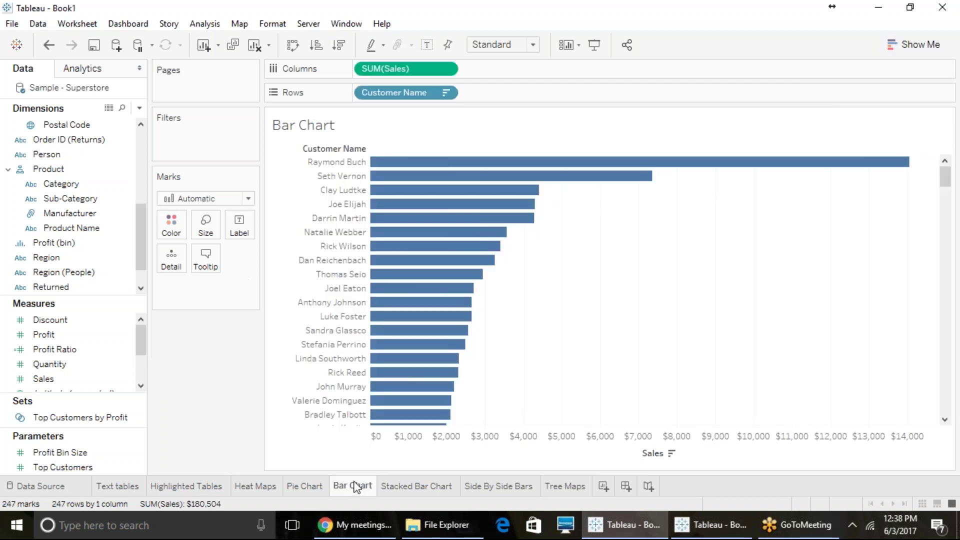
pyautogui.rightClick(353, 481)
pyautogui.click(338, 450)
pyautogui.click(422, 485)
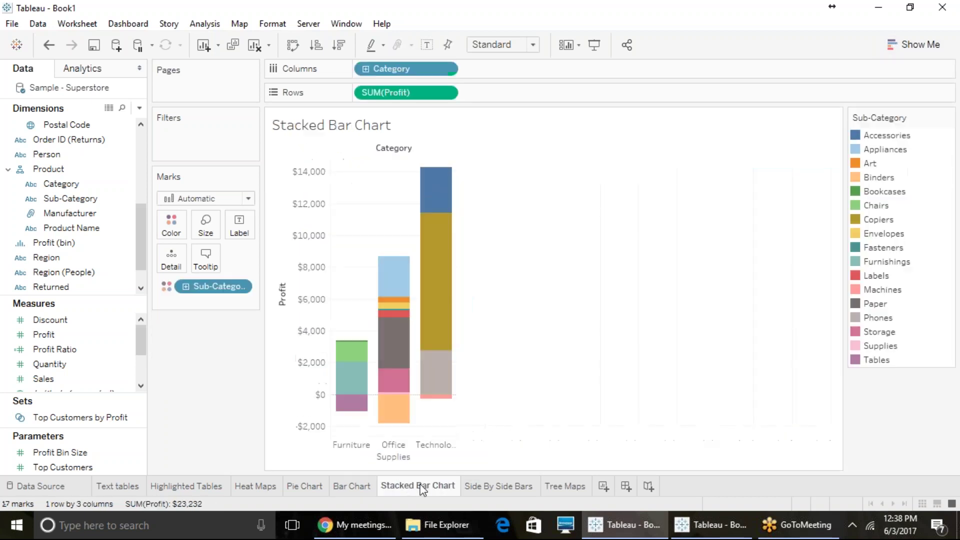
pyautogui.click(491, 486)
pyautogui.rightClick(494, 493)
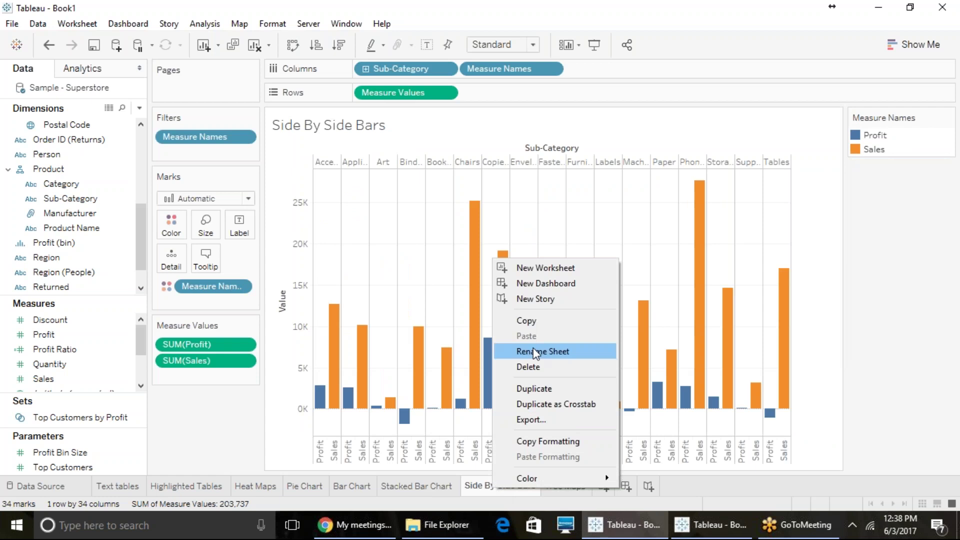
pyautogui.click(551, 388)
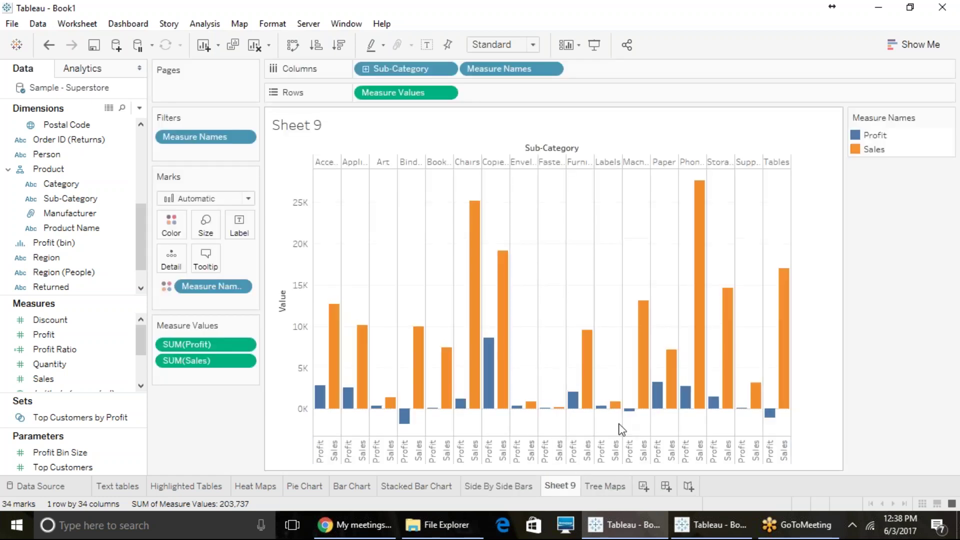
# Convert the duplicated chart of Profit and Sales by Sub-Category into side-by-side circles.
pyautogui.click(917, 44)
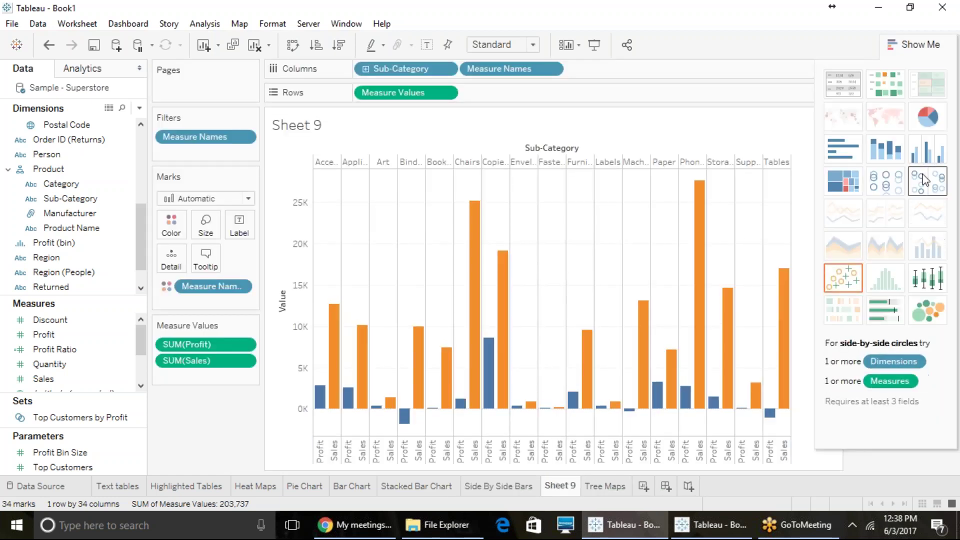
pyautogui.click(926, 188)
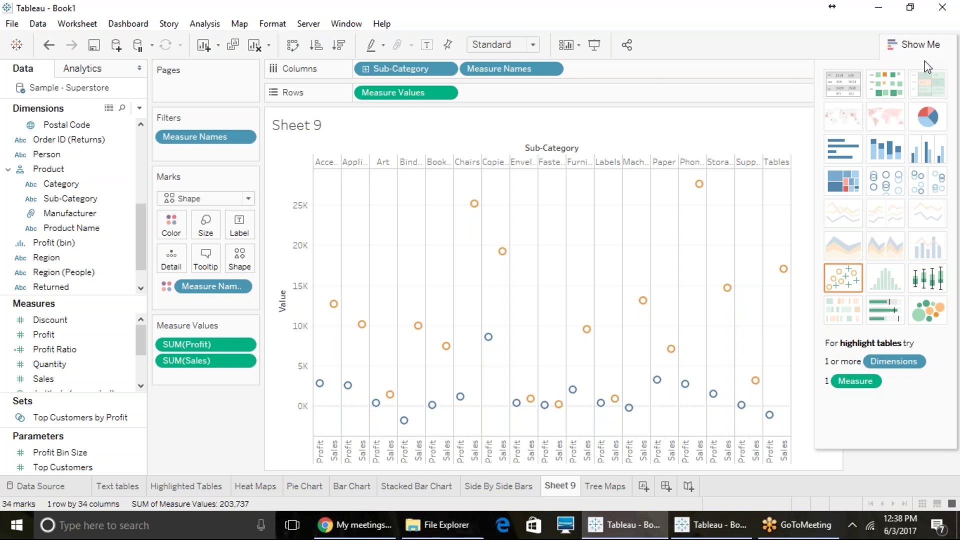
pyautogui.click(918, 45)
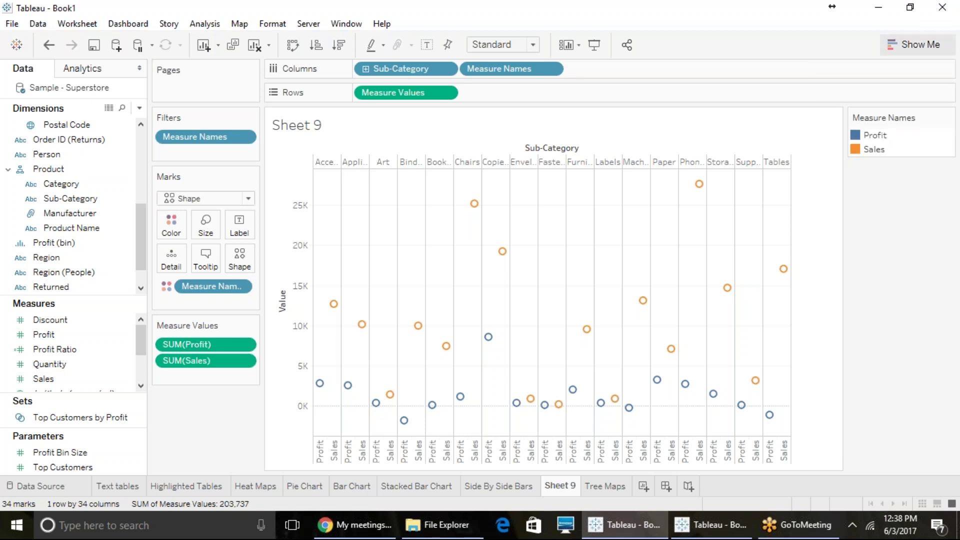
# Rename Sheet 9 as "Side By Side Circles".
pyautogui.rightClick(571, 488)
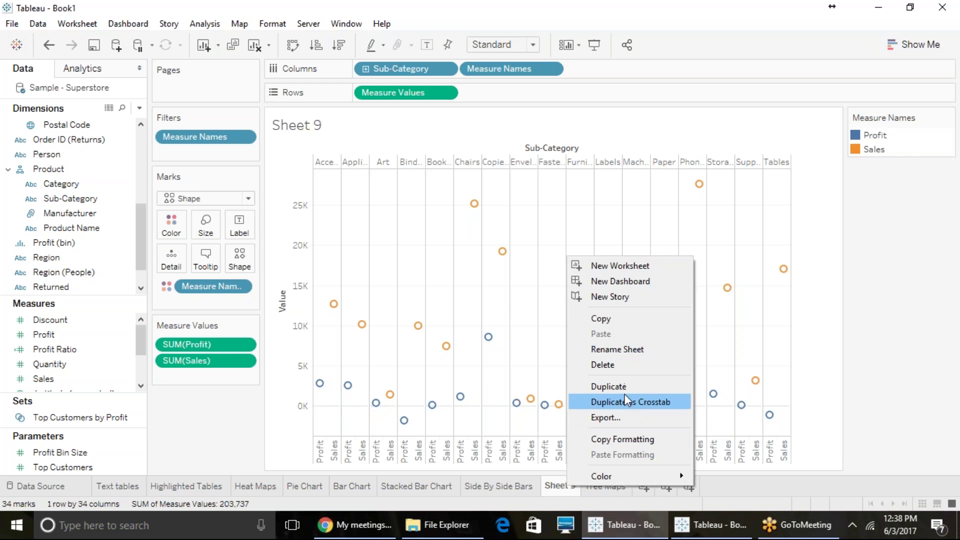
pyautogui.click(626, 348)
pyautogui.write('Side B')
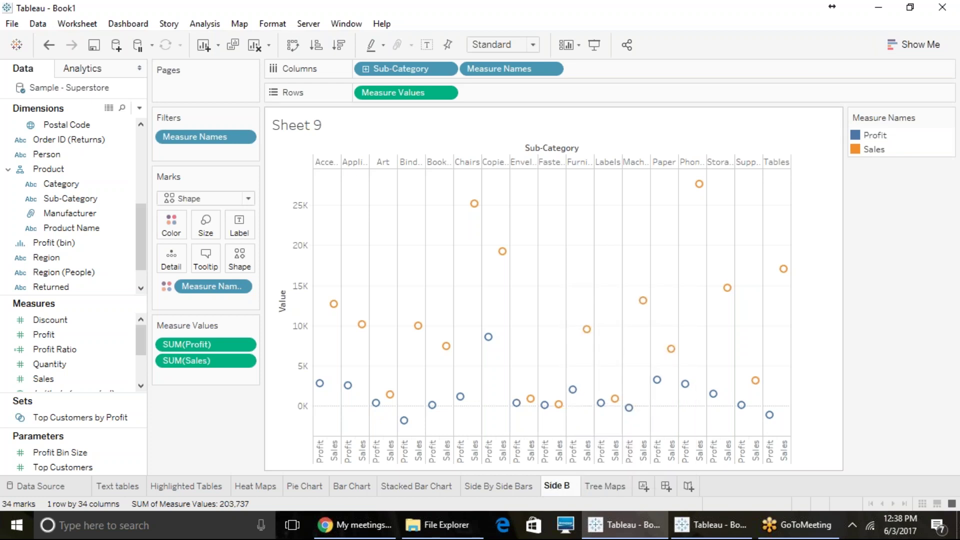
pyautogui.write('y Sid')
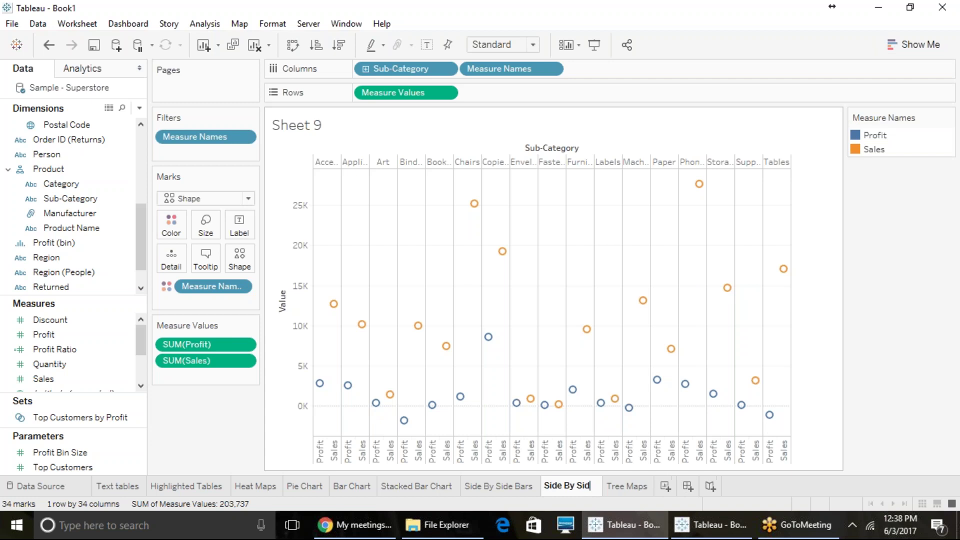
pyautogui.write('e Circles')
pyautogui.press('Return')
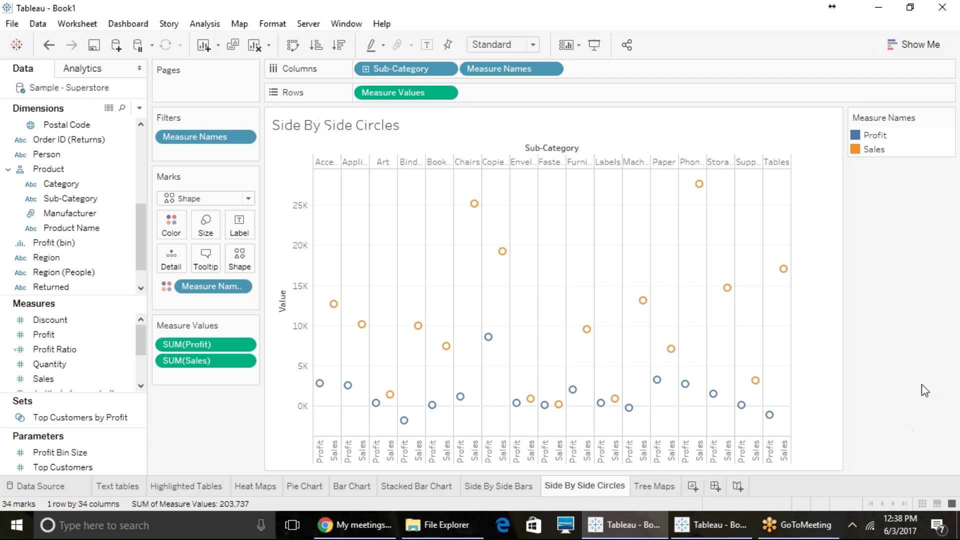
# Create a new worksheet after Tree Maps and show the available chart types.
pyautogui.click(691, 488)
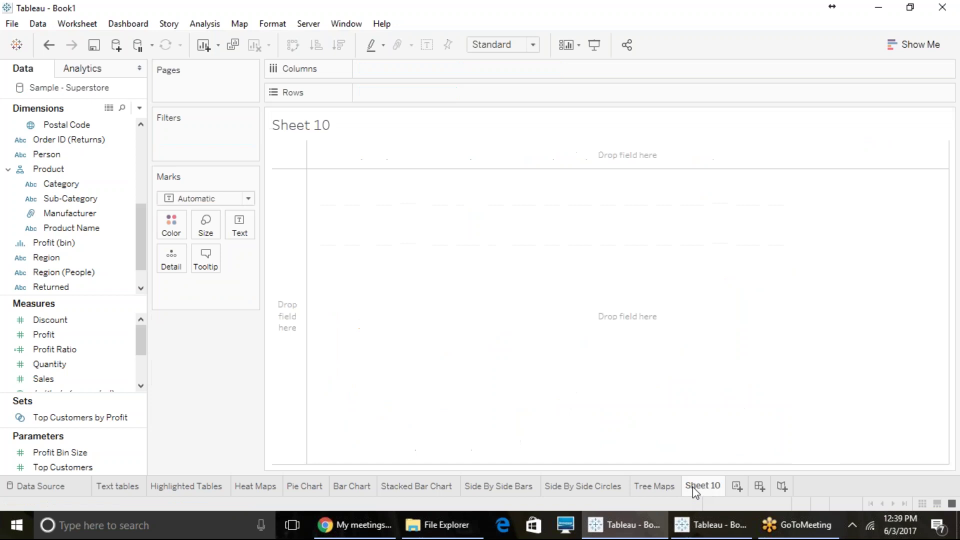
pyautogui.click(914, 44)
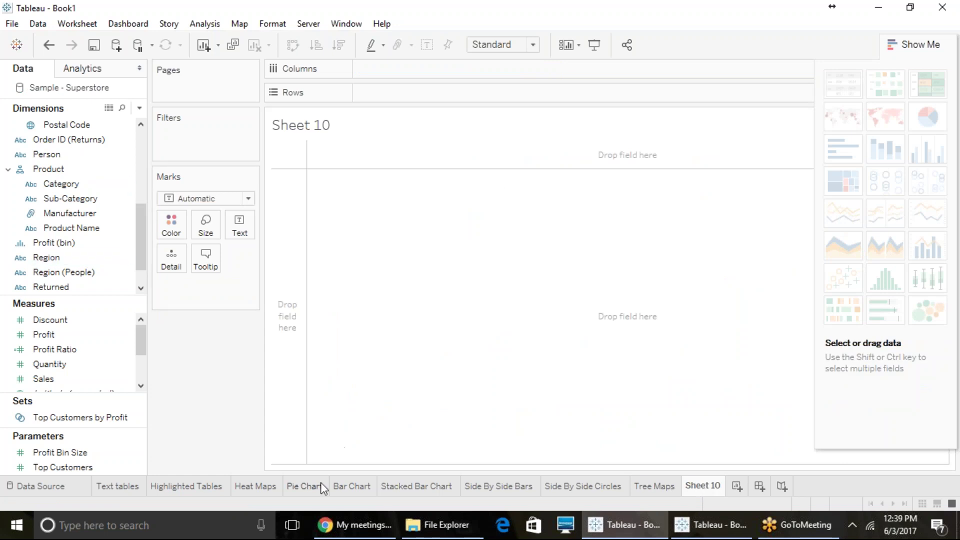
# Try the Line mark type on the Bar Chart sheet's Sales by Customer Name view, and undo the change.
pyautogui.click(351, 486)
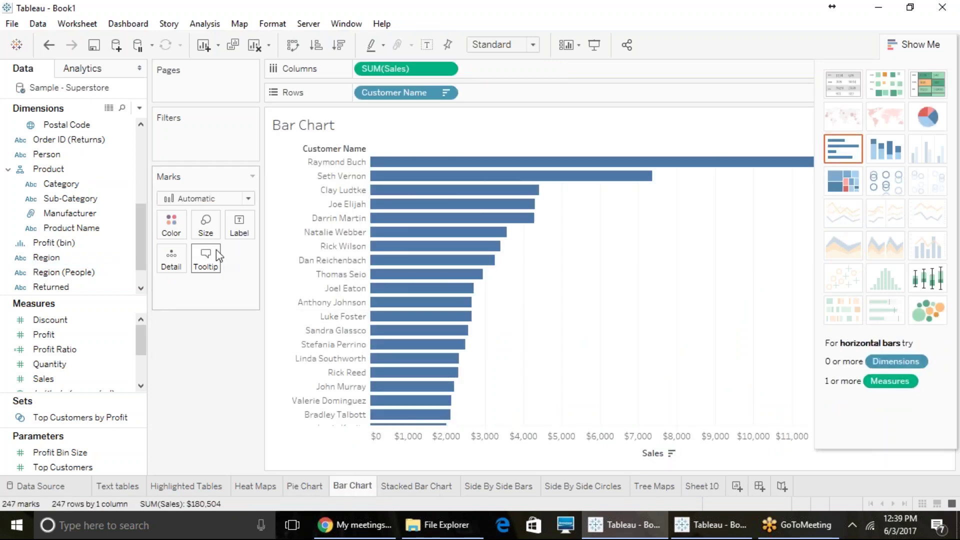
pyautogui.click(200, 198)
pyautogui.click(192, 241)
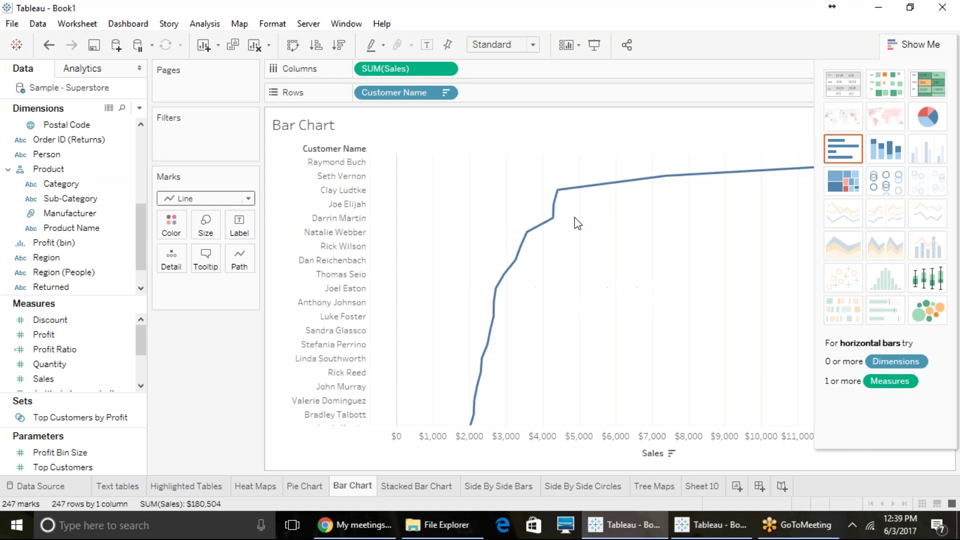
pyautogui.click(48, 44)
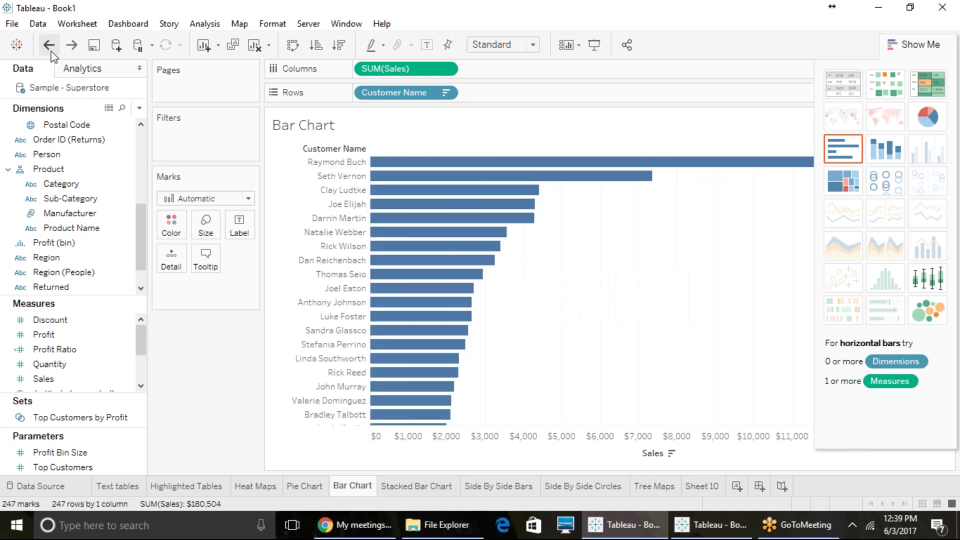
# On Sheet 10, place the Category dimension on columns and the Sales measure on rows.
pyautogui.click(708, 486)
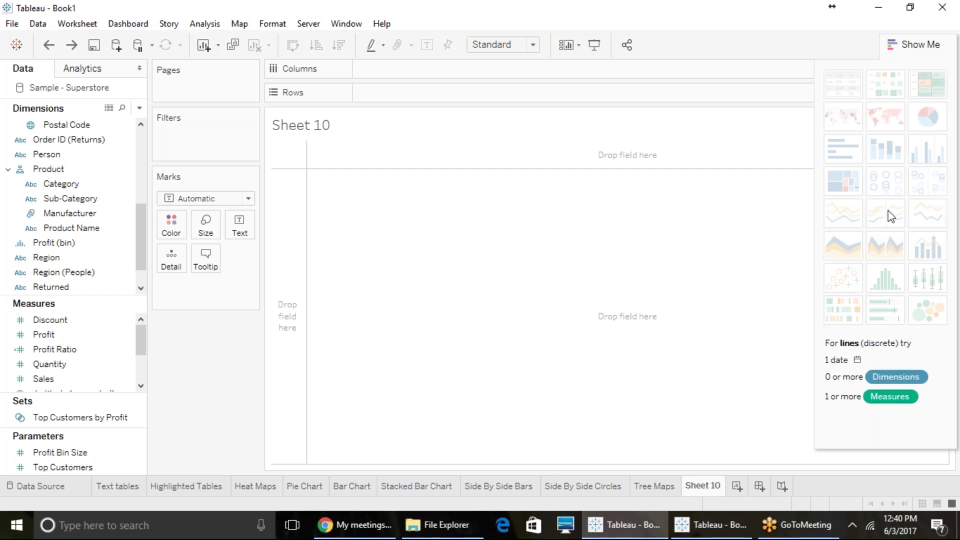
pyautogui.click(92, 215)
pyautogui.scroll(-1, 92, 210)
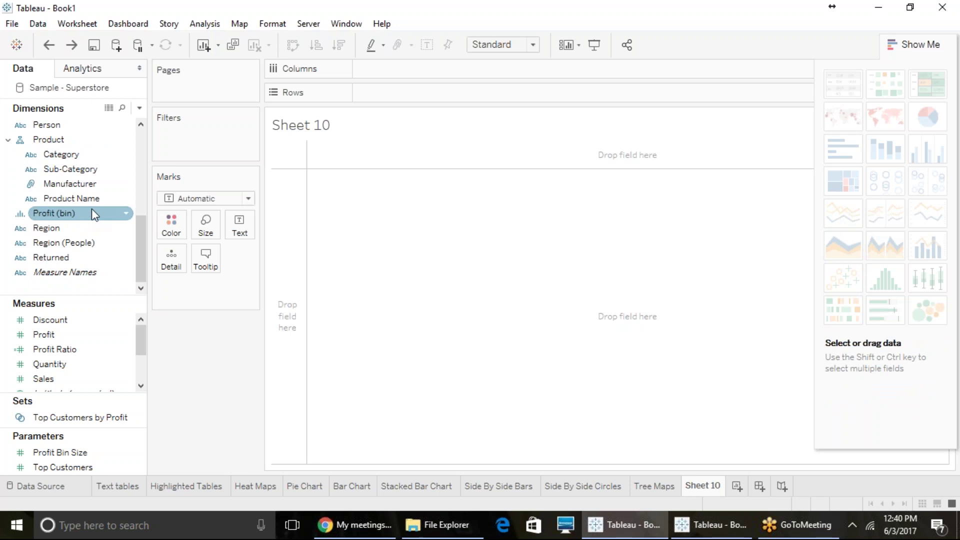
pyautogui.click(65, 168)
pyautogui.moveTo(59, 154); pyautogui.dragTo(394, 69)
pyautogui.moveTo(45, 379); pyautogui.dragTo(385, 86)
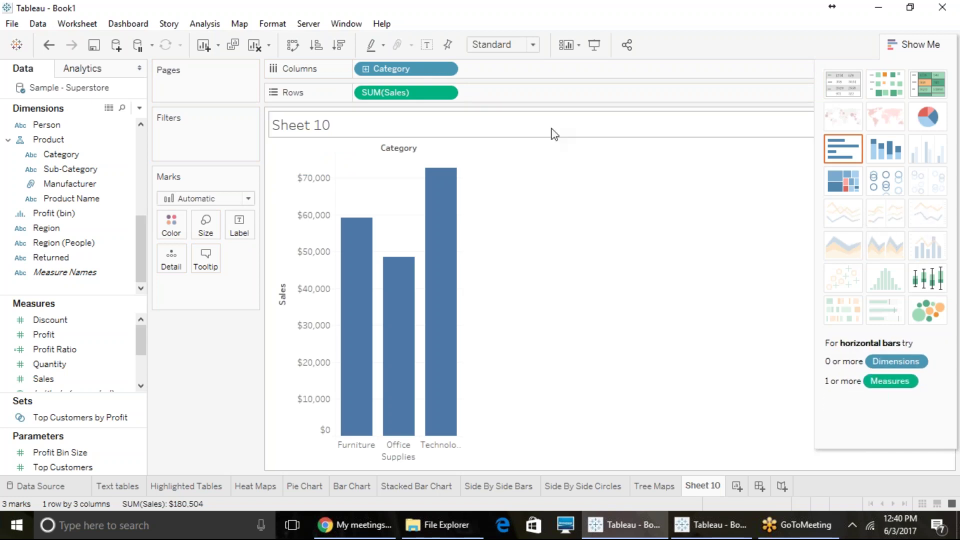
# Add Order Date to the columns and convert the view to a continuous line chart with one line per Category.
pyautogui.scroll(-3, 68, 154)
pyautogui.moveTo(65, 154); pyautogui.dragTo(497, 64)
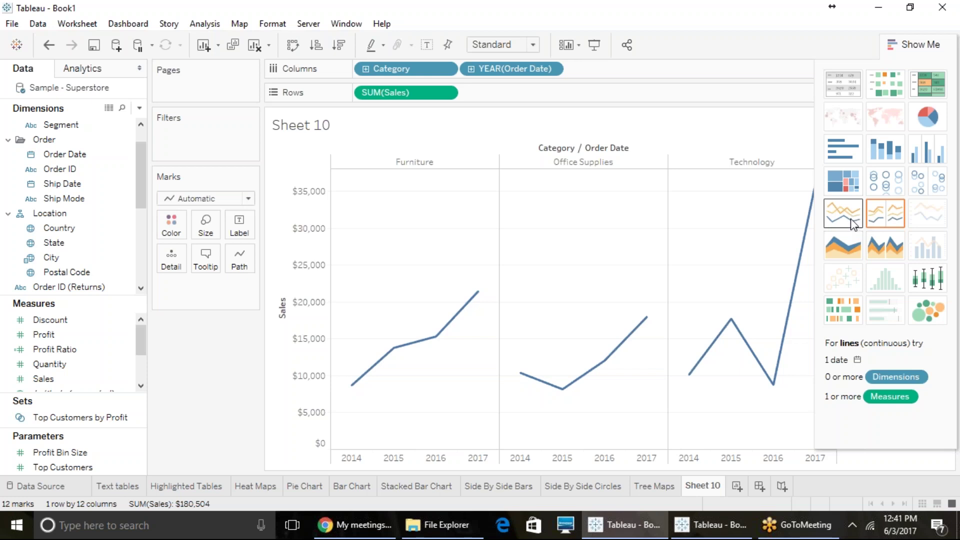
pyautogui.click(888, 217)
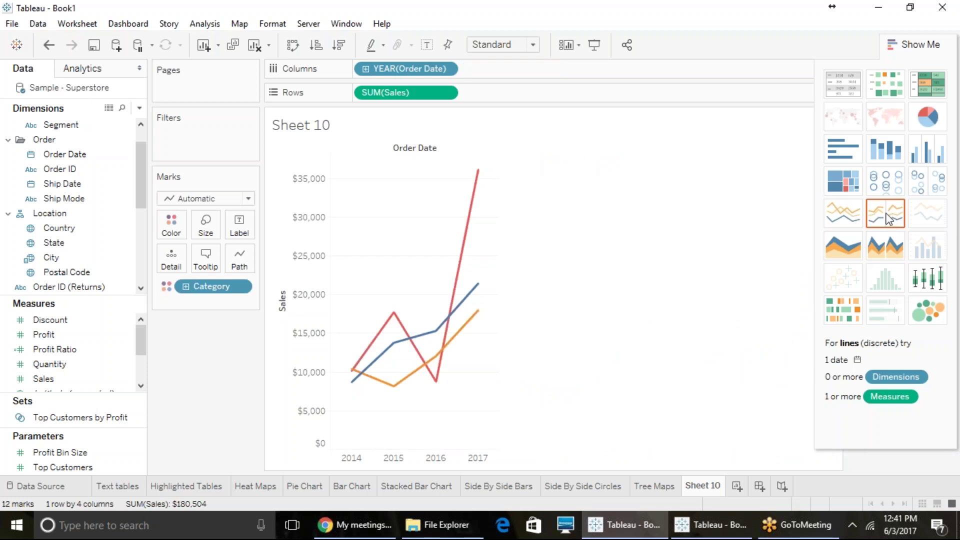
pyautogui.click(853, 224)
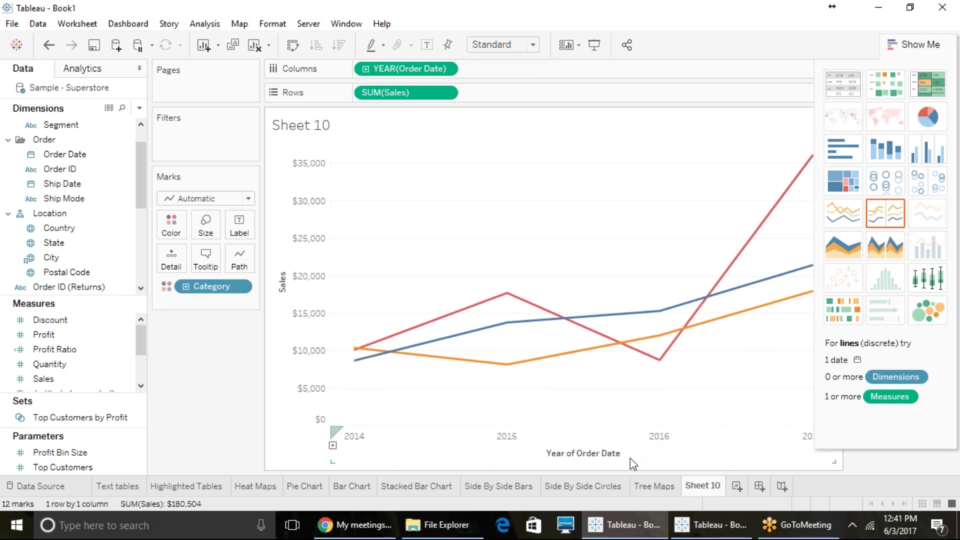
pyautogui.rightClick(707, 490)
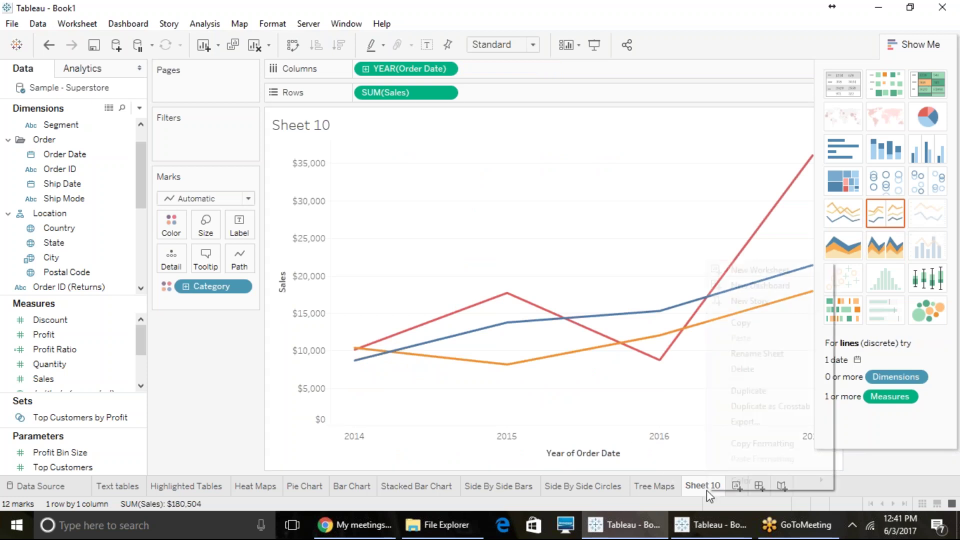
pyautogui.click(747, 355)
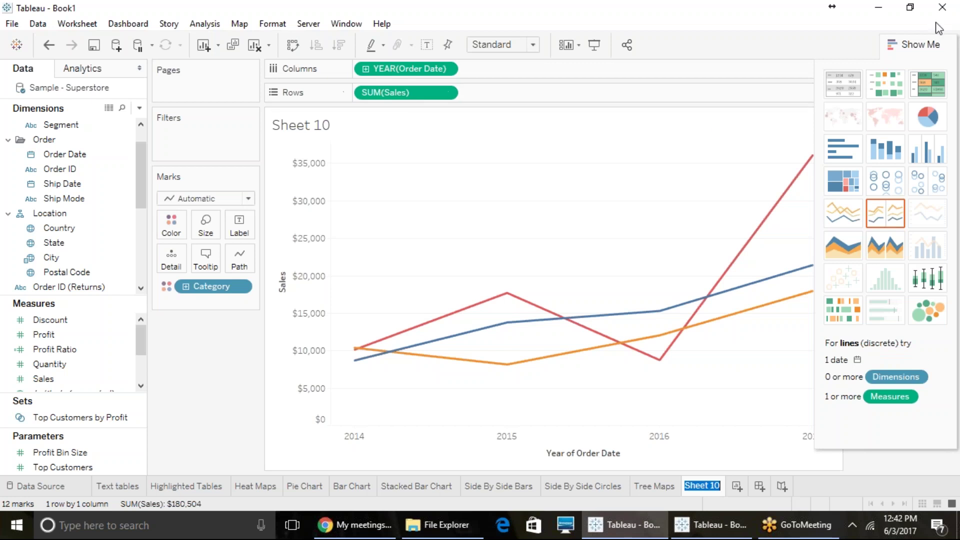
pyautogui.click(905, 46)
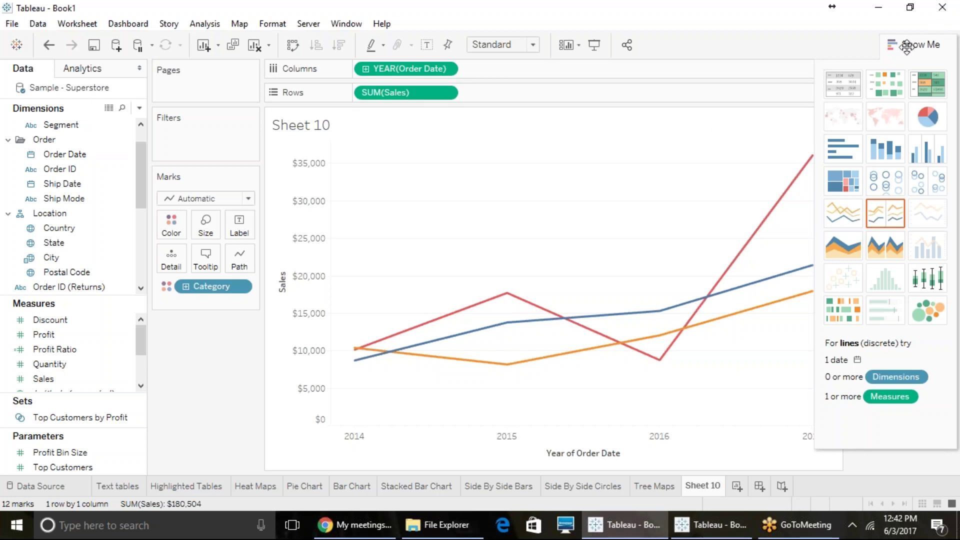
# Review the fields used on the Side By Side Circles sheet and return to Sheet 10.
pyautogui.click(607, 484)
pyautogui.moveTo(410, 71); pyautogui.dragTo(399, 72)
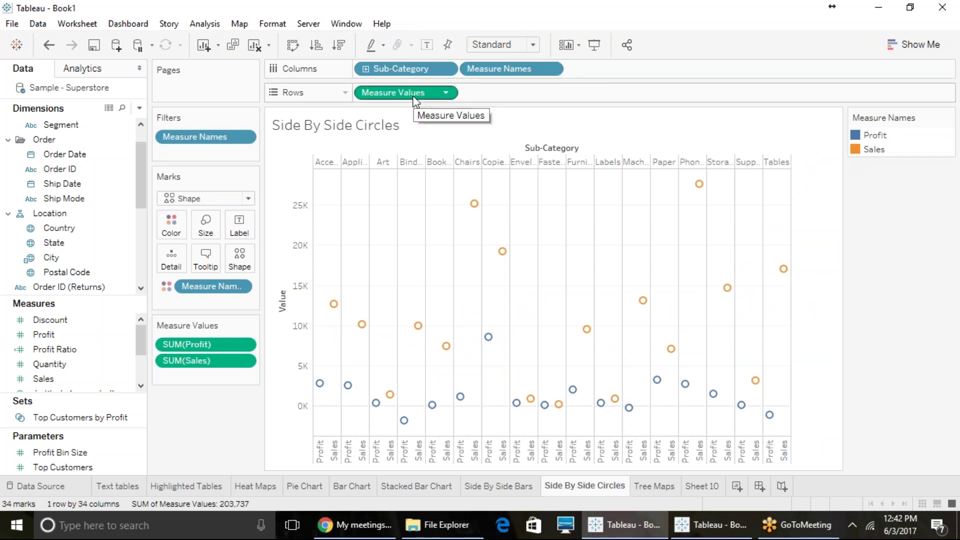
pyautogui.click(694, 488)
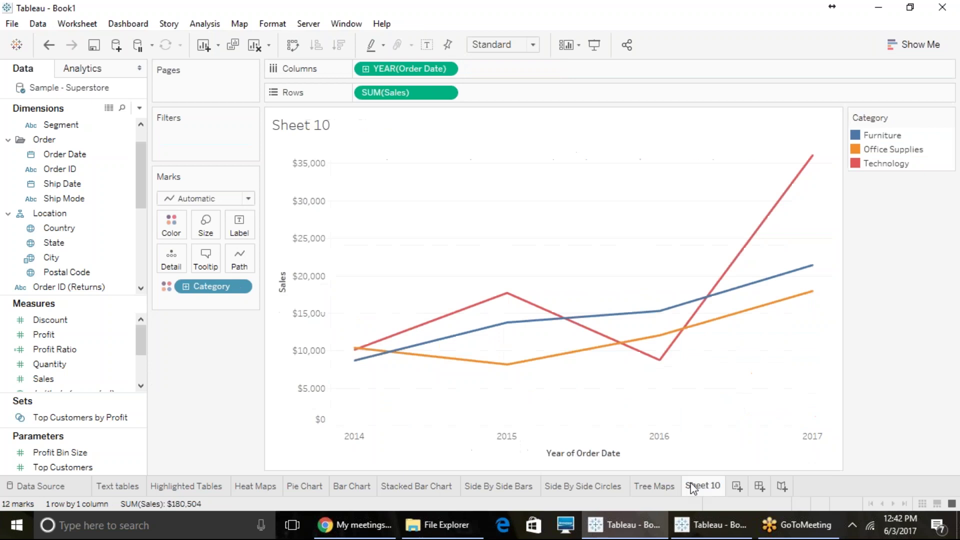
# Convert the Sales field on rows to discrete and Order Date on columns to discrete years.
pyautogui.click(445, 92)
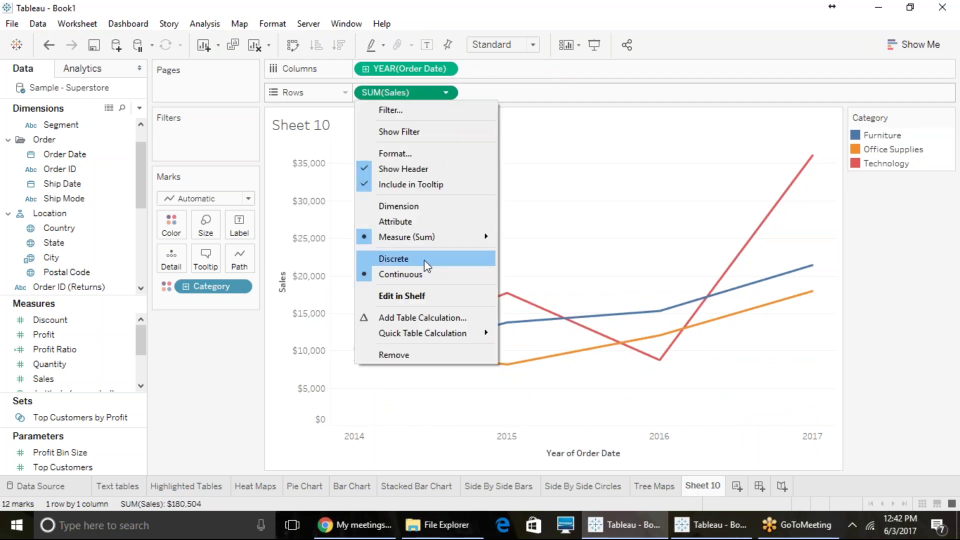
pyautogui.click(423, 260)
pyautogui.click(445, 69)
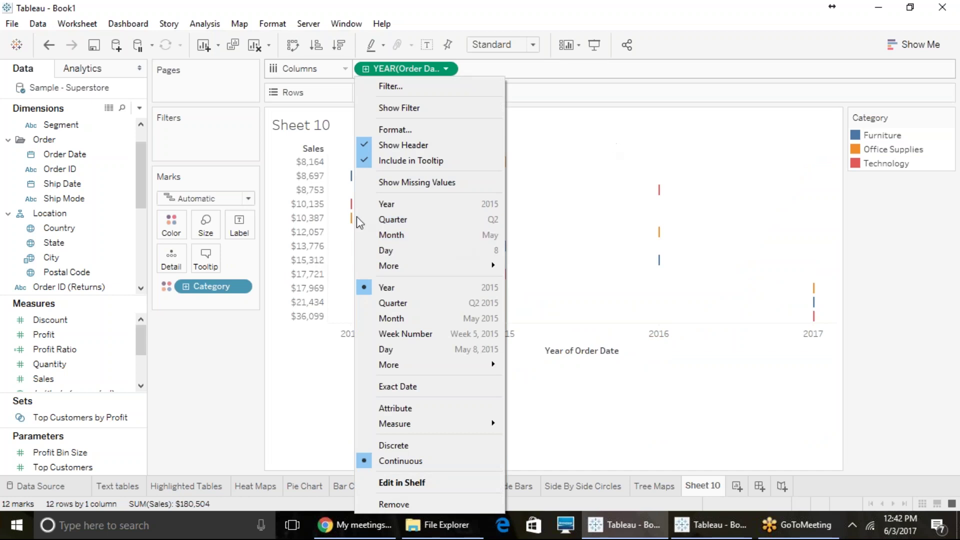
pyautogui.click(386, 205)
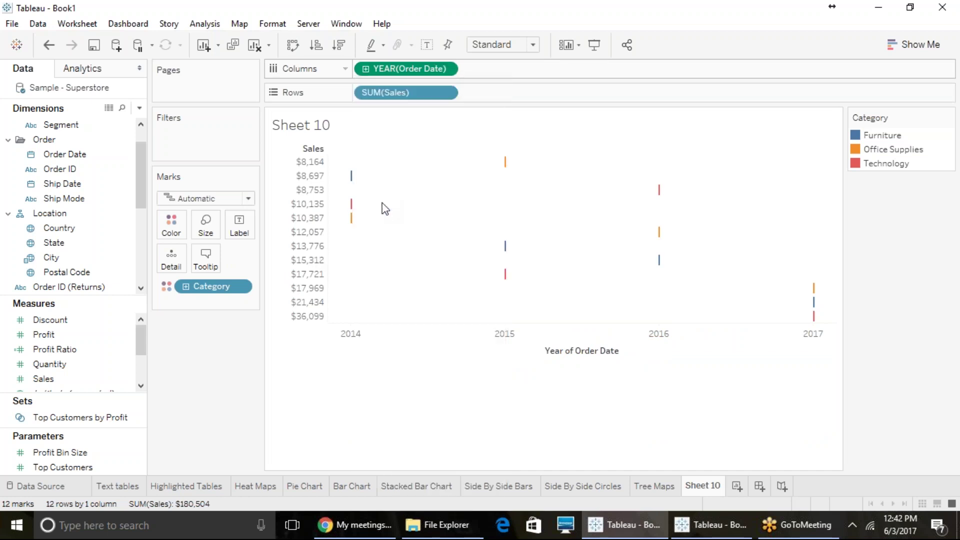
# Check which chart types suit the all-discrete view and make Sales on rows continuous again.
pyautogui.click(913, 45)
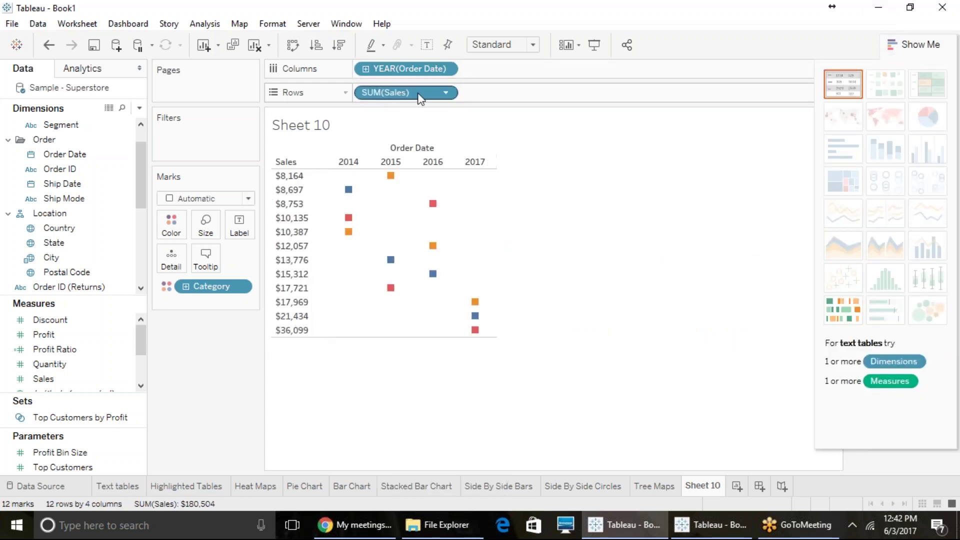
pyautogui.click(445, 92)
pyautogui.click(427, 305)
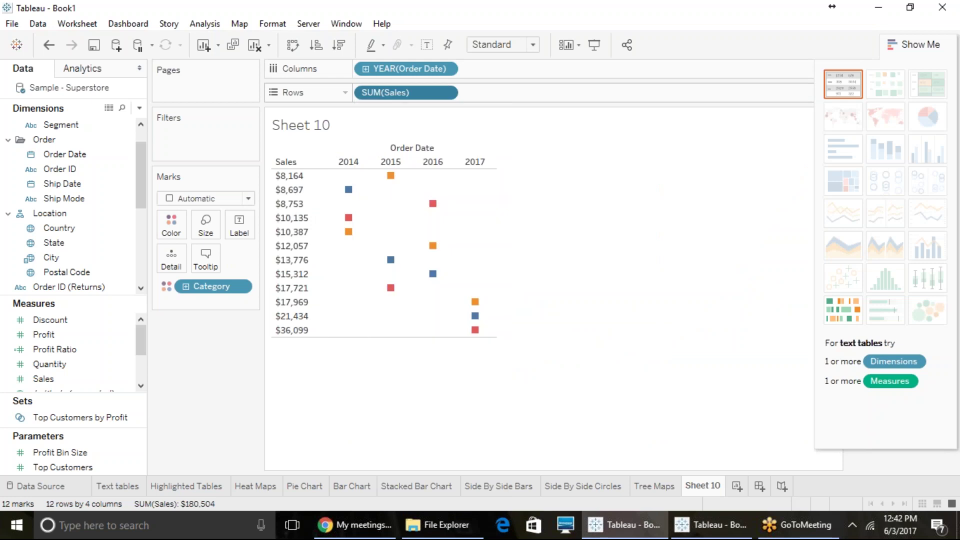
pyautogui.click(904, 50)
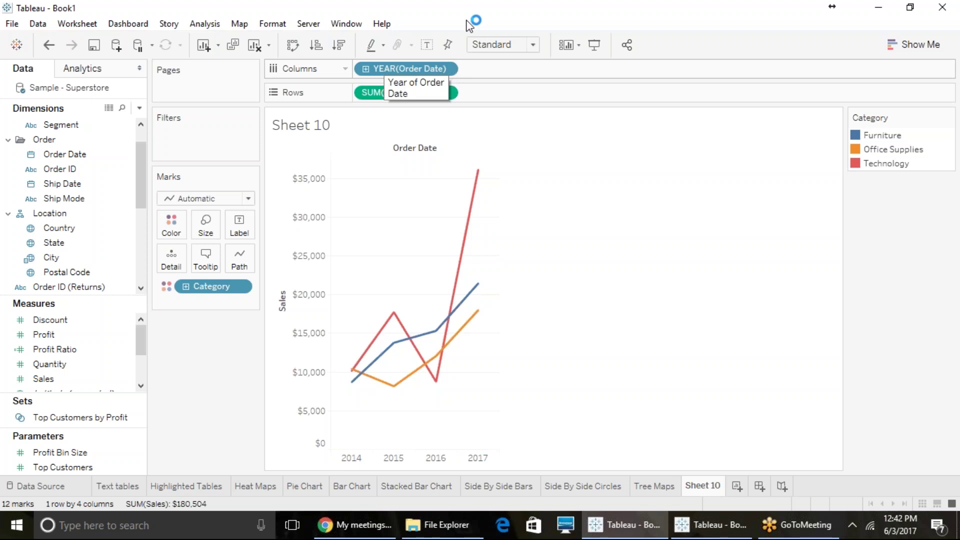
# Change Order Date on columns to discrete quarters and from there to discrete months.
pyautogui.rightClick(459, 67)
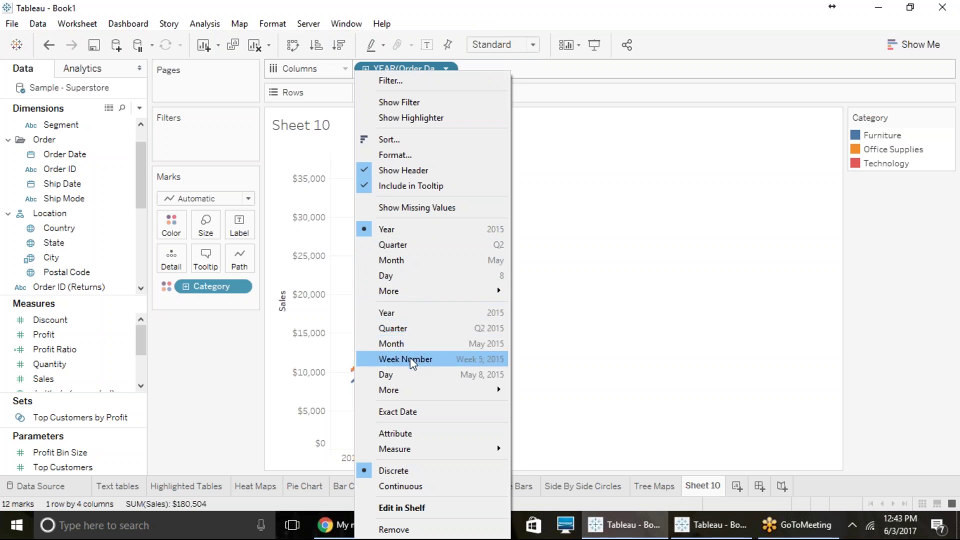
pyautogui.click(389, 245)
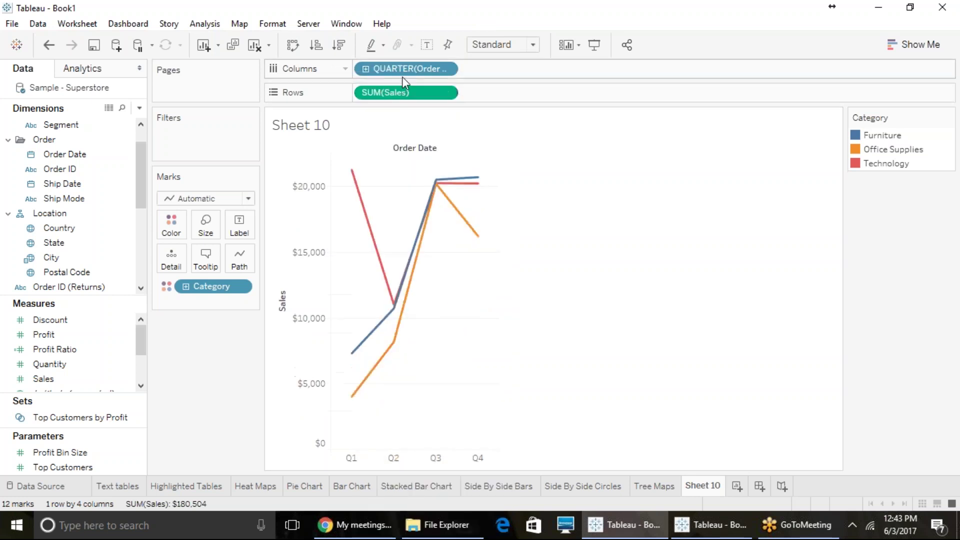
pyautogui.click(445, 69)
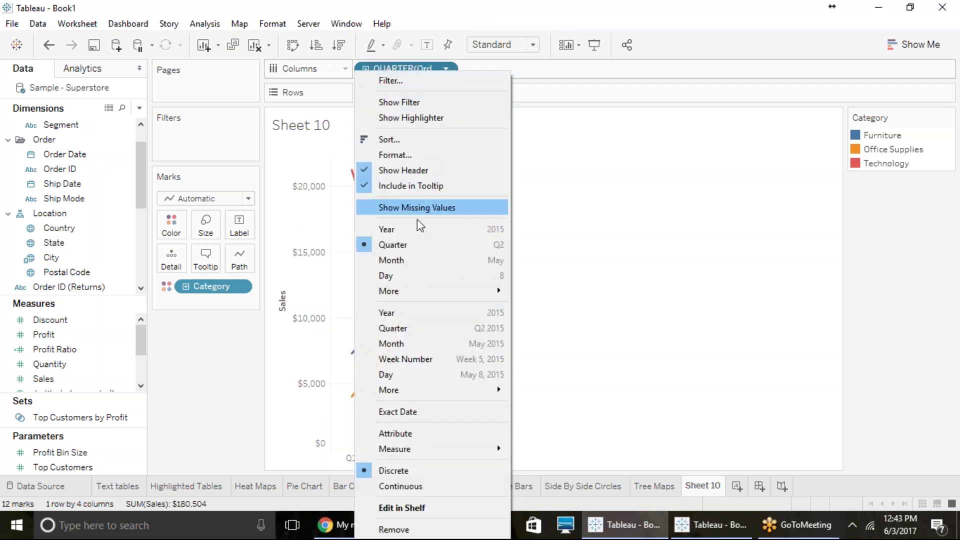
pyautogui.click(422, 259)
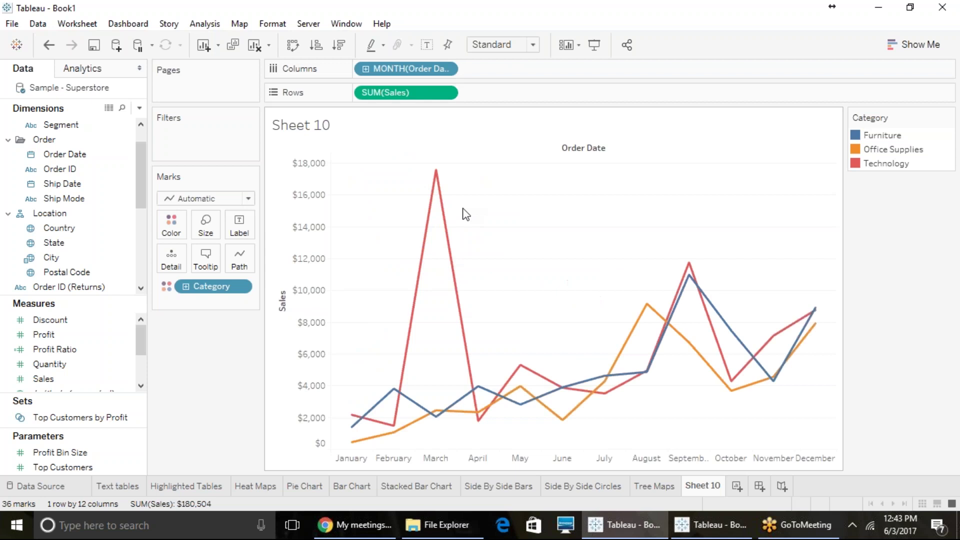
pyautogui.click(444, 69)
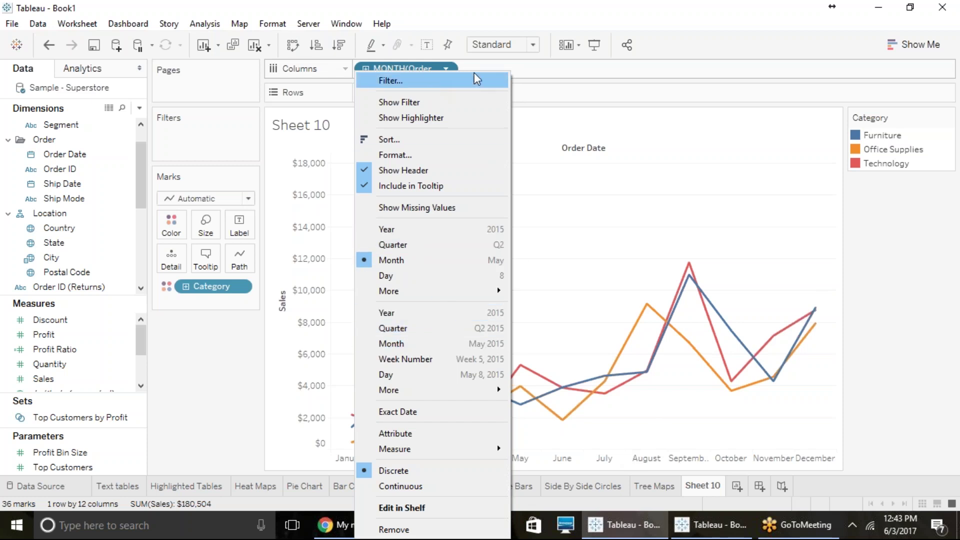
pyautogui.click(574, 71)
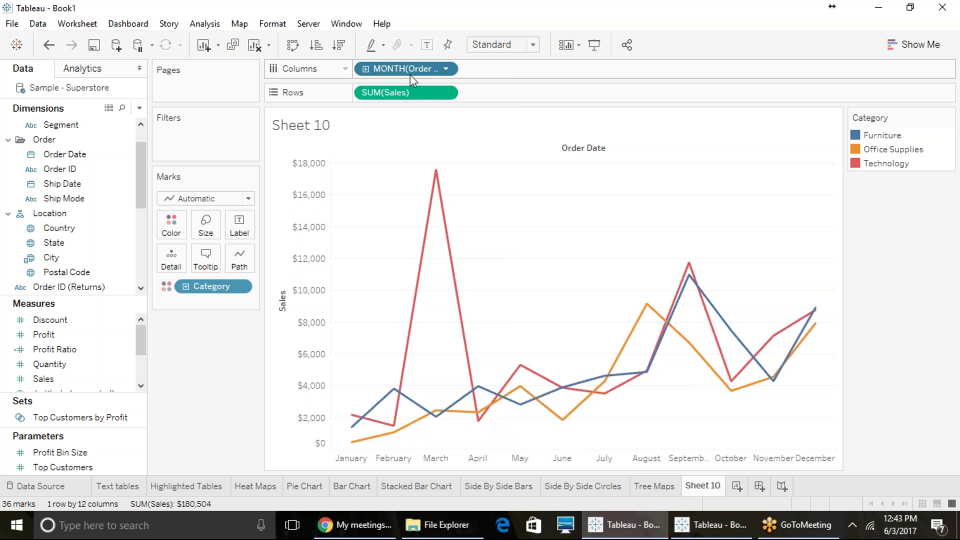
# Switch Order Date to continuous years, to discrete years, and back to continuous years to compare the line charts.
pyautogui.click(445, 69)
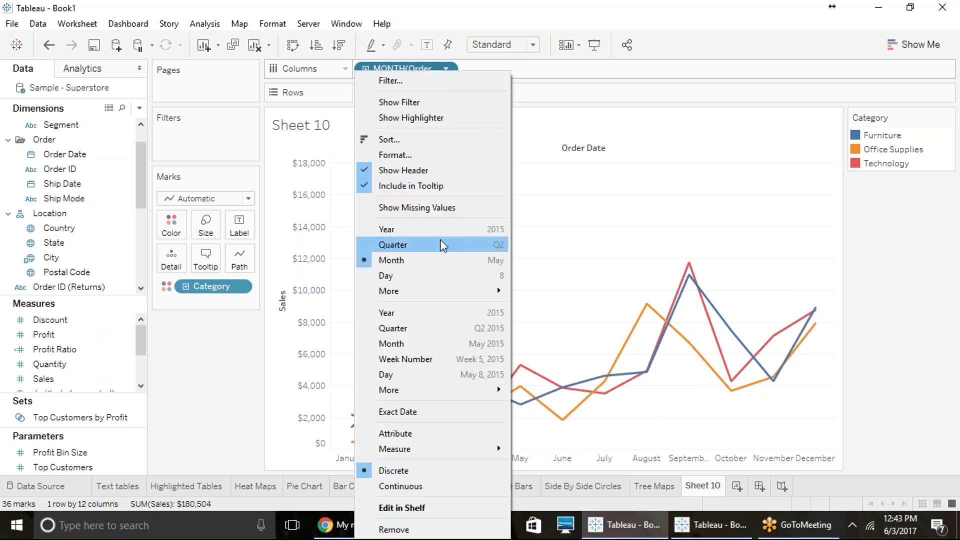
pyautogui.click(421, 314)
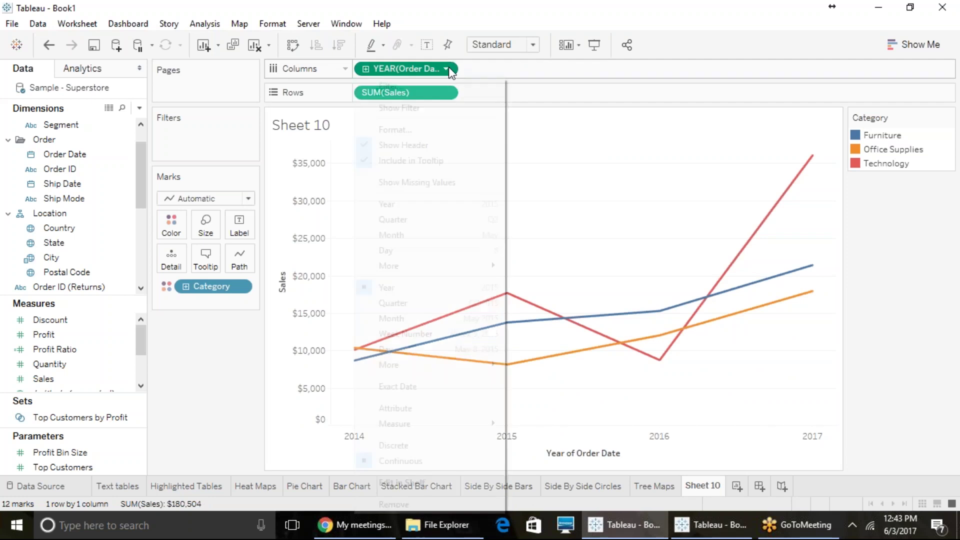
pyautogui.click(445, 69)
pyautogui.click(411, 205)
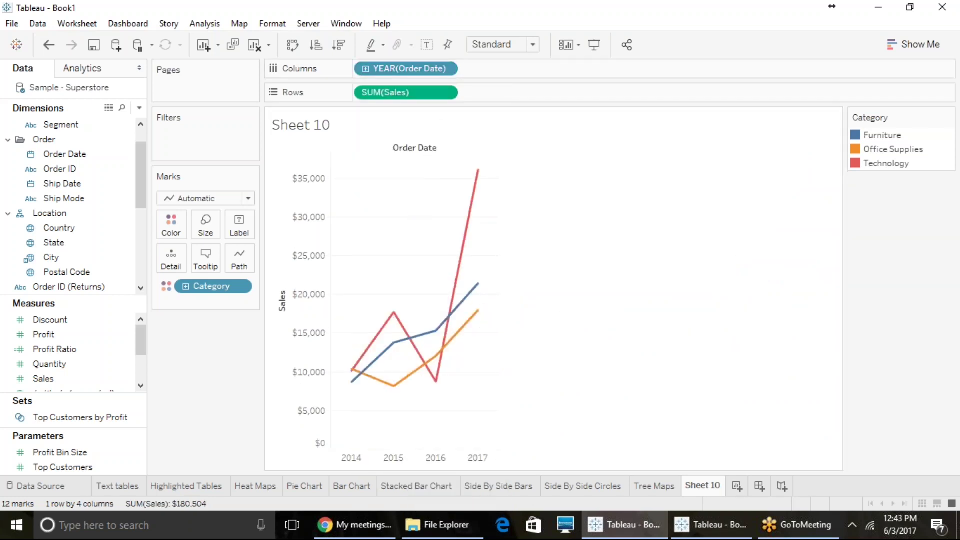
pyautogui.click(445, 69)
pyautogui.click(420, 313)
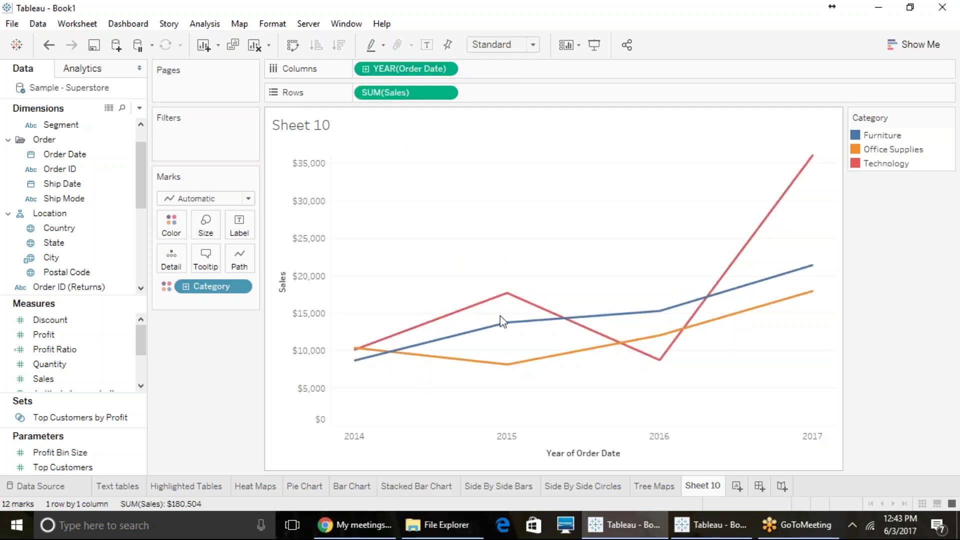
pyautogui.moveTo(426, 360)
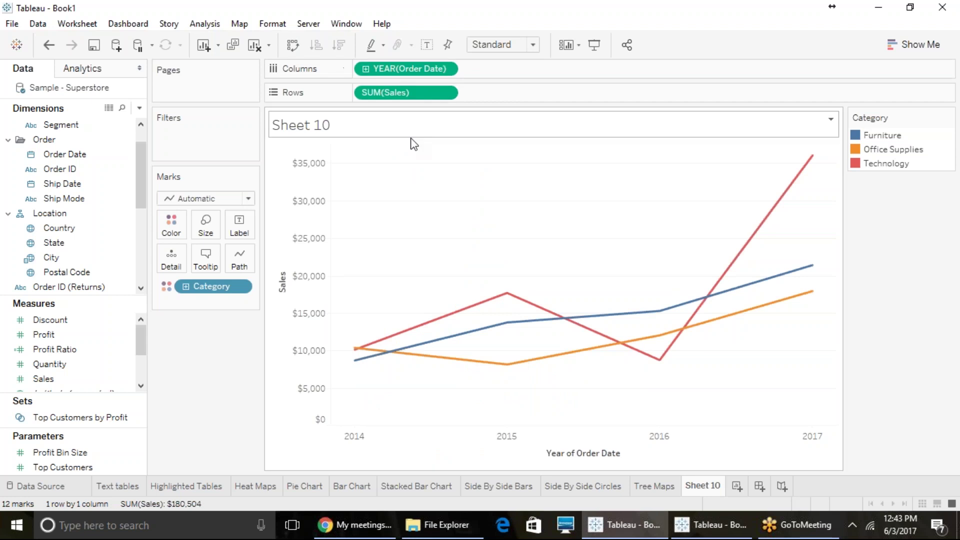
# Set Order Date to discrete years and highlight the 2014 header, the 2015 header and Furniture's 2014 point.
pyautogui.click(445, 69)
pyautogui.click(428, 203)
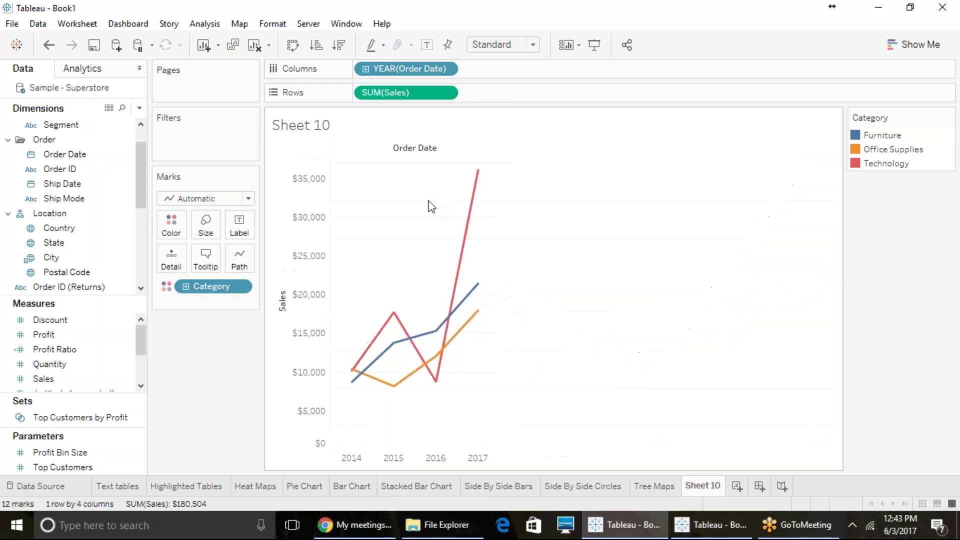
pyautogui.moveTo(372, 384)
pyautogui.click(352, 458)
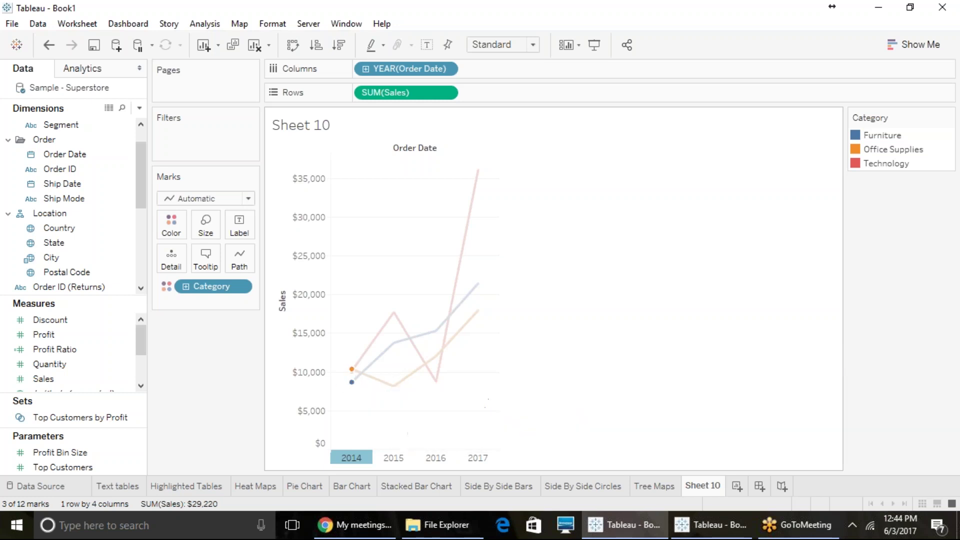
pyautogui.click(356, 456)
pyautogui.click(400, 456)
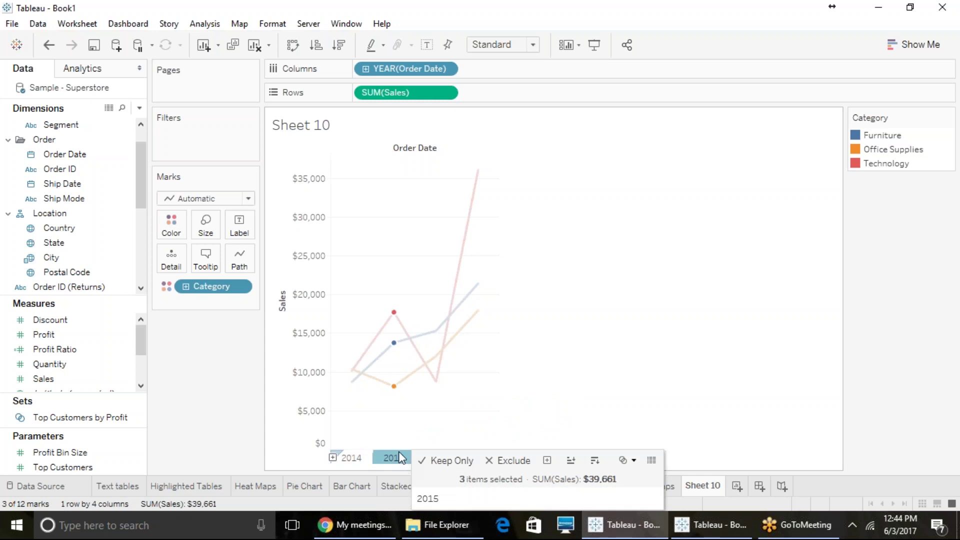
pyautogui.click(352, 382)
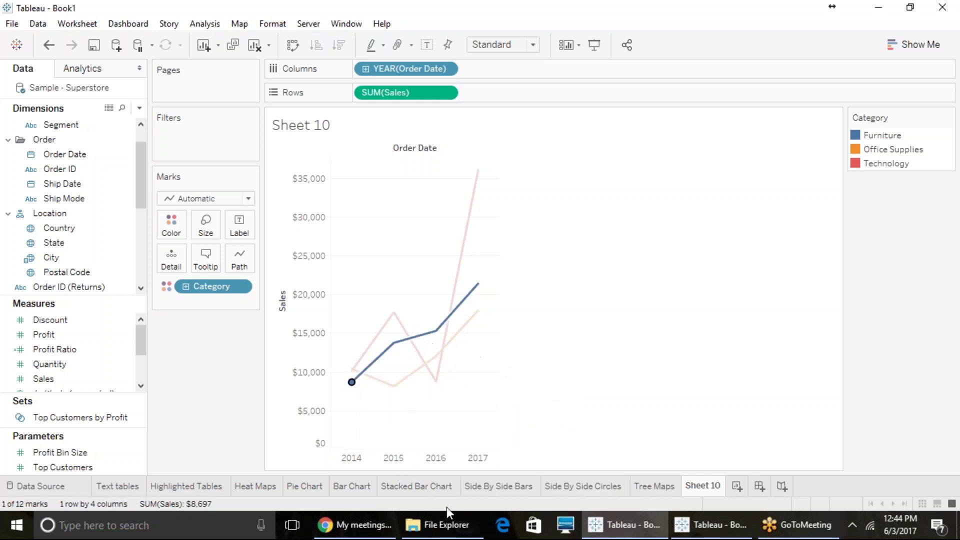
# Set Order Date back to continuous years and inspect the data points on the lines between 2014 and 2015.
pyautogui.click(449, 71)
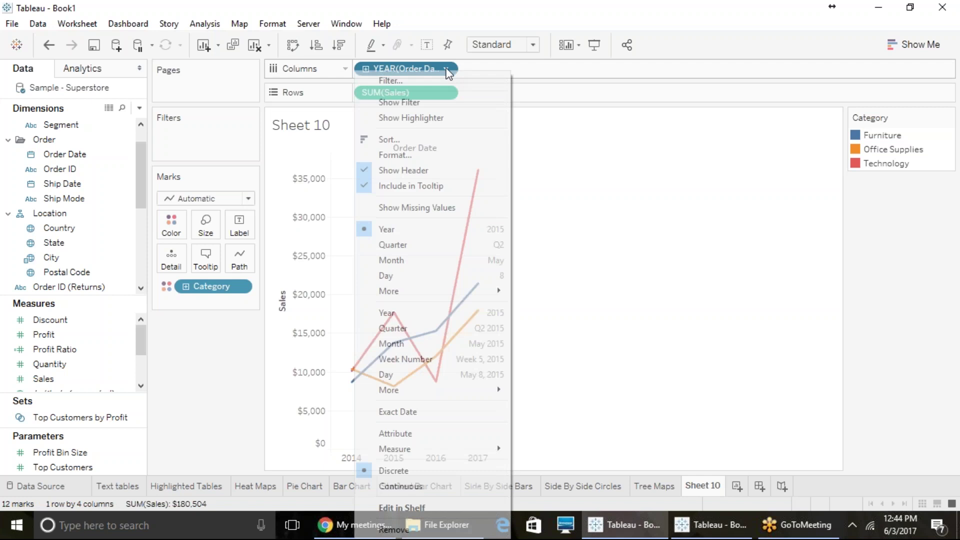
pyautogui.click(413, 313)
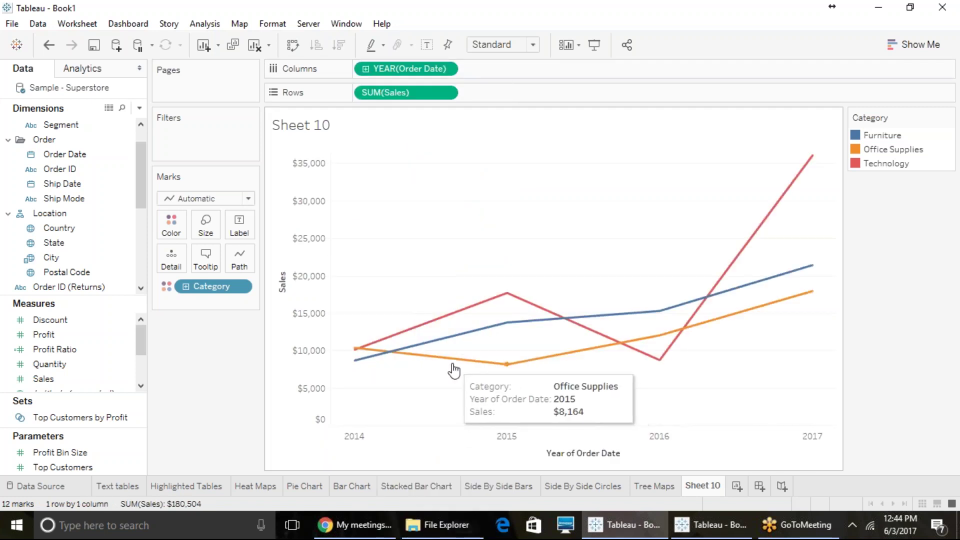
pyautogui.moveTo(413, 369)
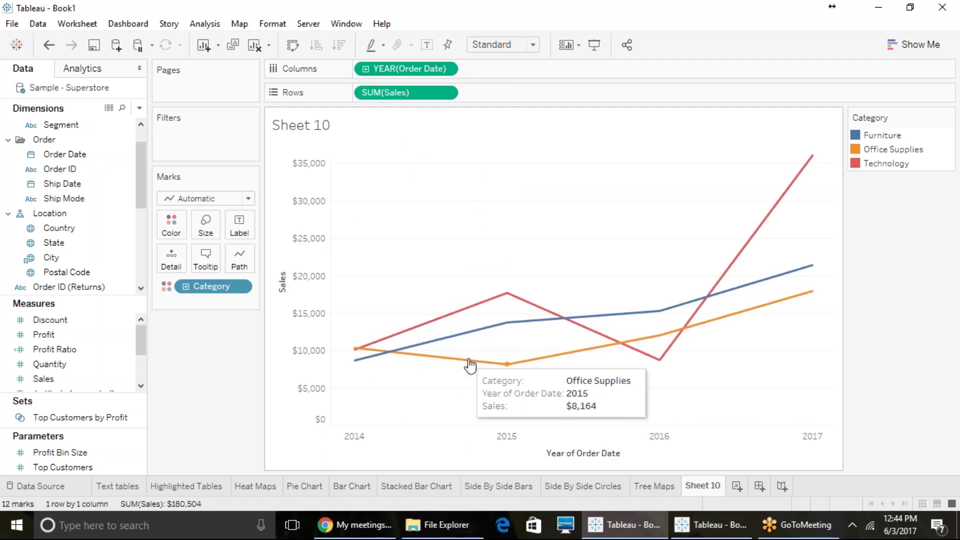
pyautogui.moveTo(356, 356)
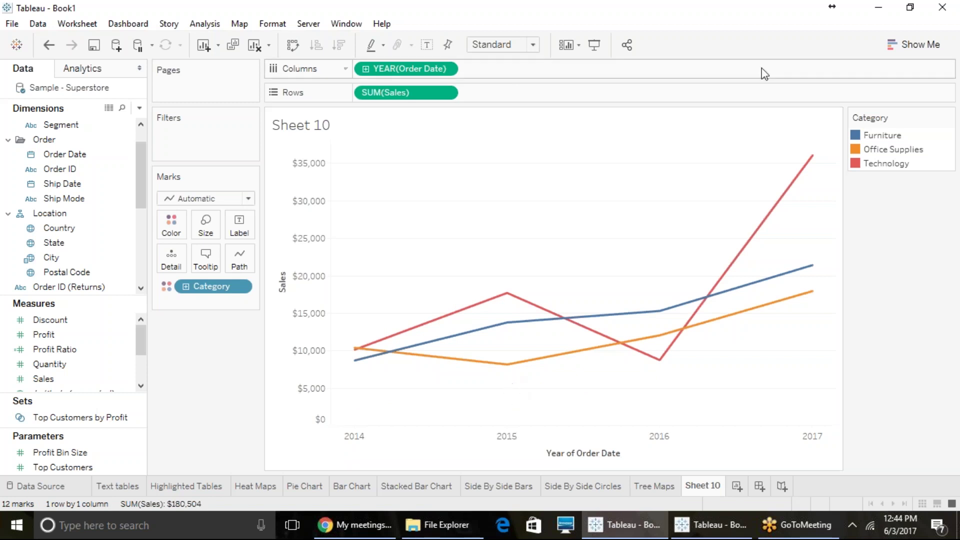
# Rename Sheet 10 as Line Chart.
pyautogui.rightClick(719, 489)
pyautogui.click(784, 346)
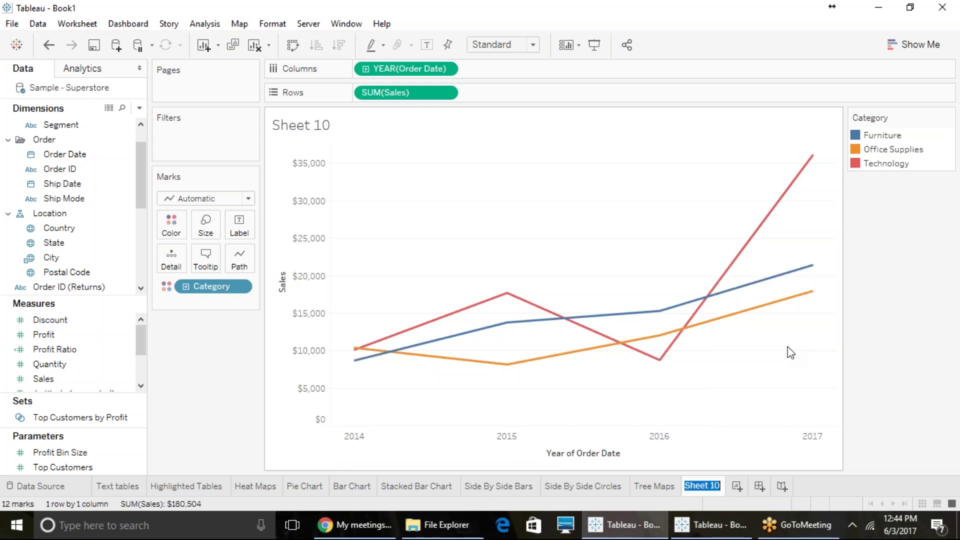
pyautogui.write('Line')
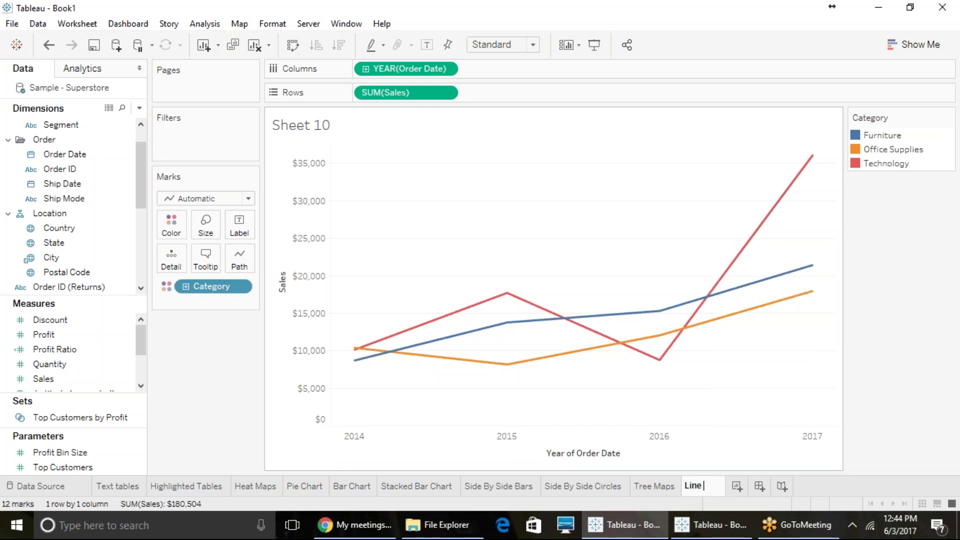
pyautogui.write(' Chart')
pyautogui.press('Return')
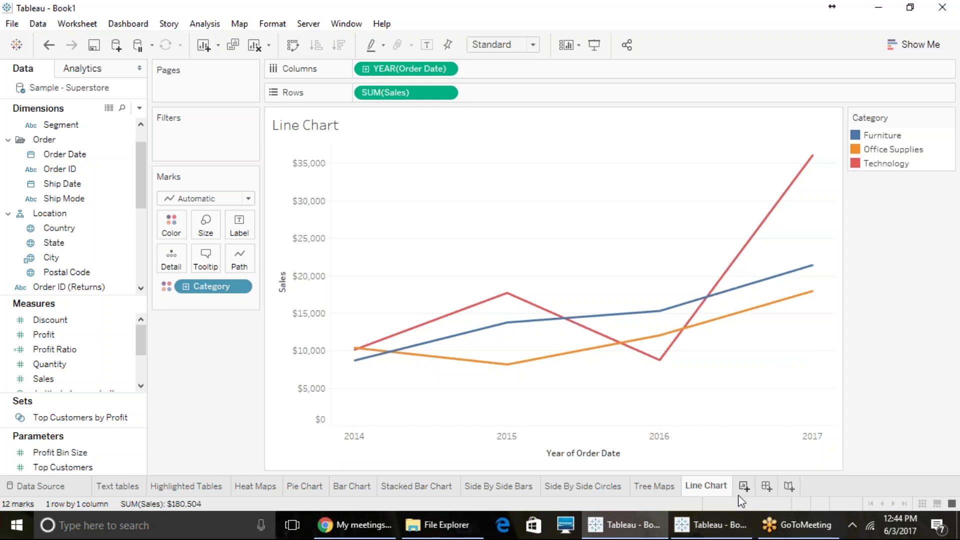
# Try the continuous area chart on the Line Chart sheet and restore the continuous line chart.
pyautogui.click(922, 44)
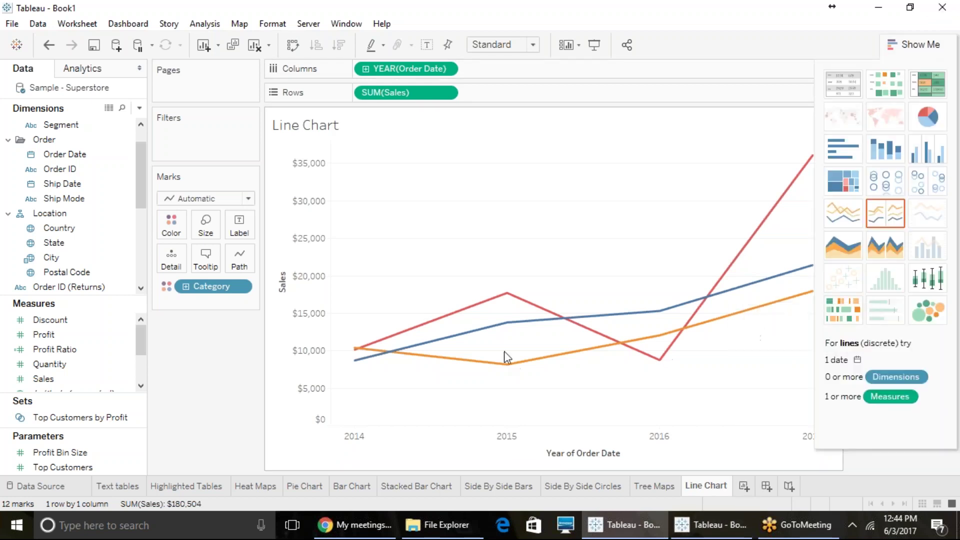
pyautogui.click(841, 244)
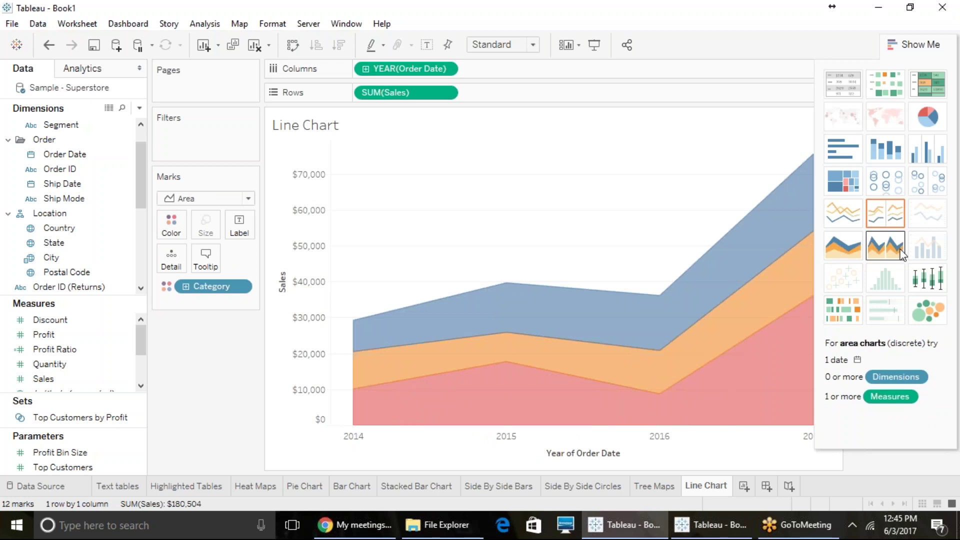
pyautogui.click(919, 45)
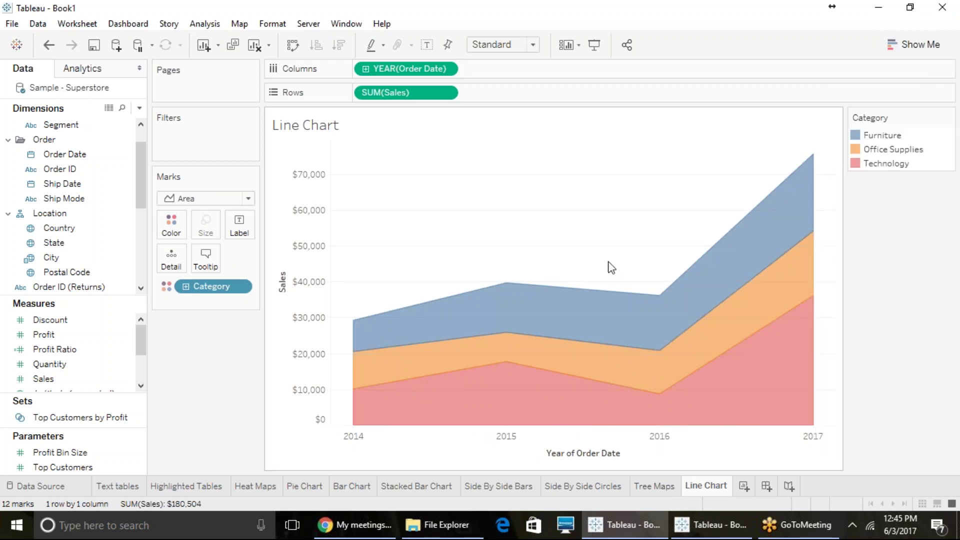
pyautogui.click(907, 49)
pyautogui.click(843, 212)
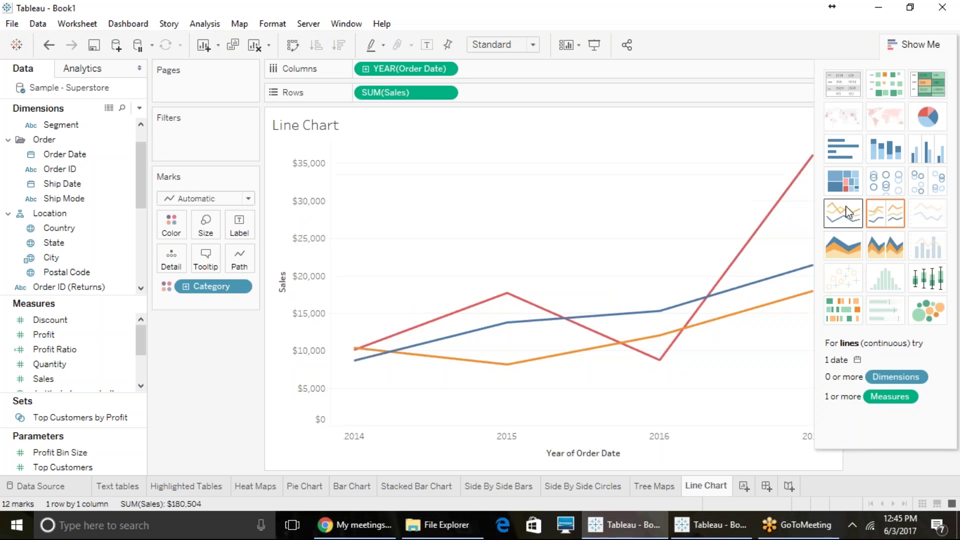
# Create a new worksheet after Line Chart and toggle the display of the available chart types.
pyautogui.click(744, 486)
pyautogui.click(932, 44)
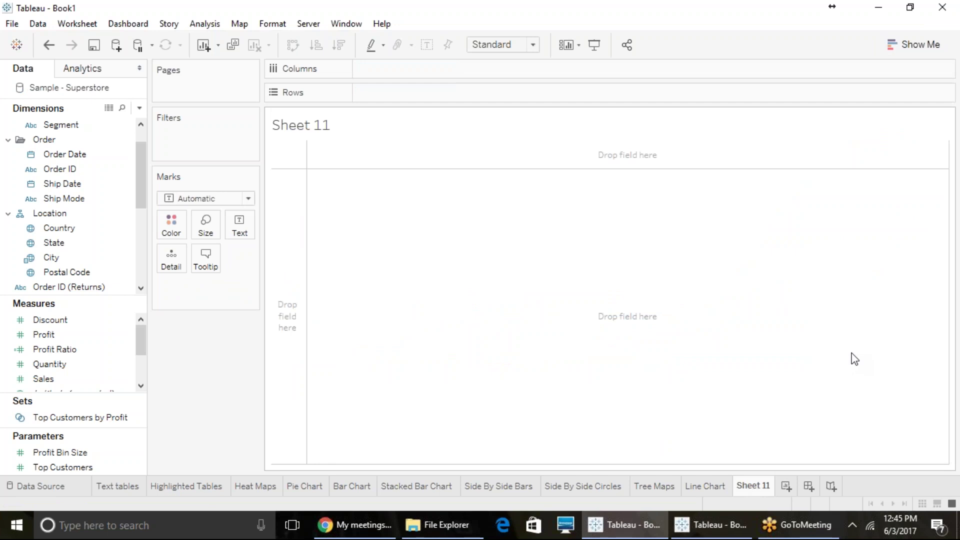
# Plot SUM(Sales) and SUM(Profit) as rows against the year of Order Date in the columns of Sheet 11.
pyautogui.moveTo(77, 153); pyautogui.dragTo(460, 68)
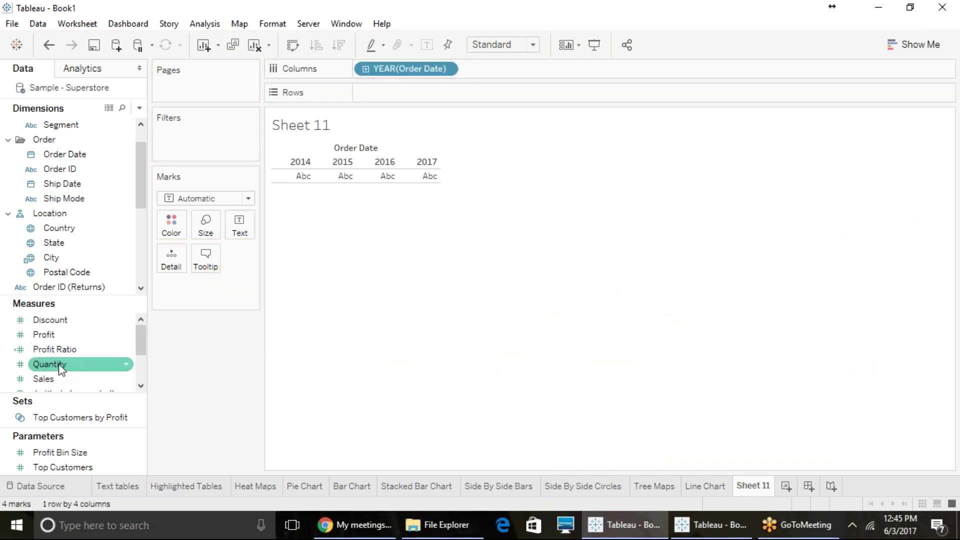
pyautogui.moveTo(75, 378); pyautogui.dragTo(387, 92)
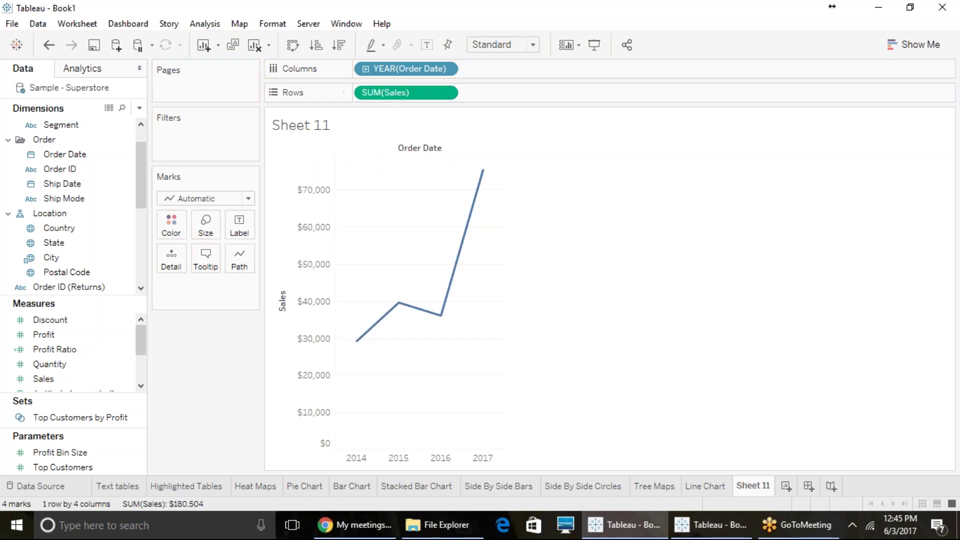
pyautogui.moveTo(38, 336); pyautogui.dragTo(502, 96)
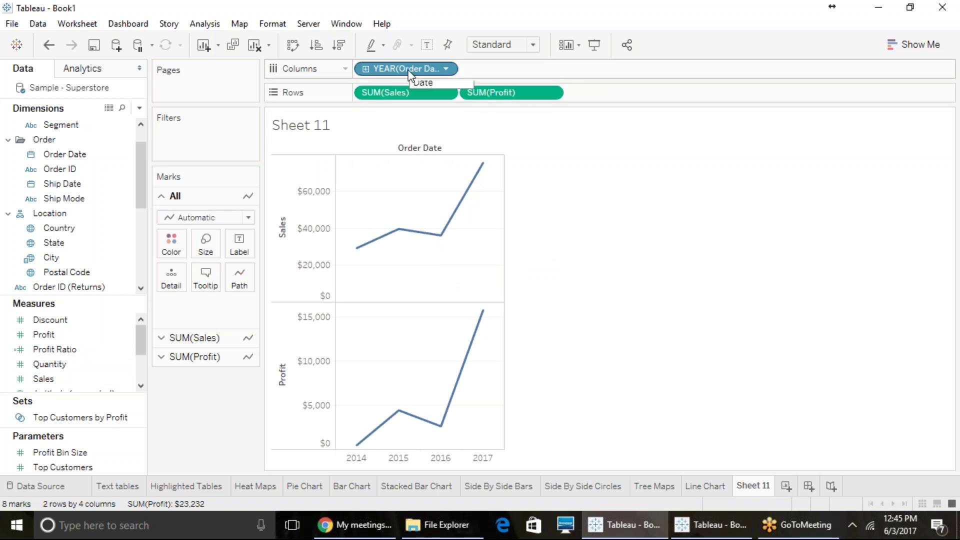
pyautogui.moveTo(360, 255)
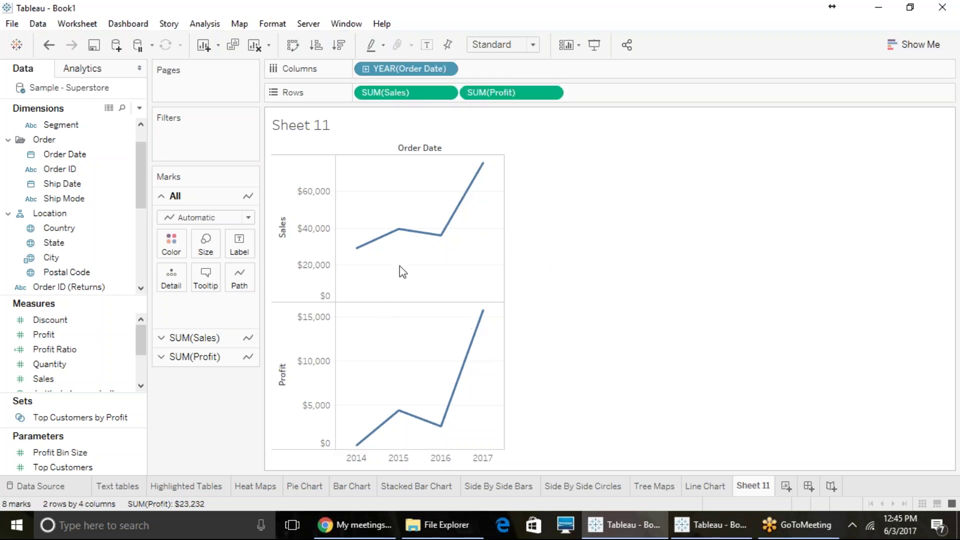
# Convert the separate Sales and Profit lines on Sheet 11 into a dual lines chart.
pyautogui.click(922, 50)
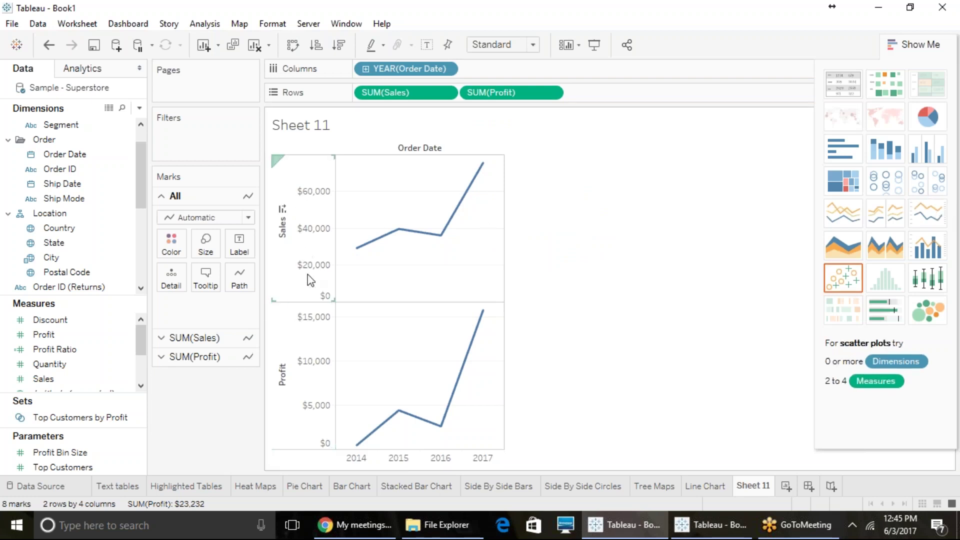
pyautogui.click(934, 222)
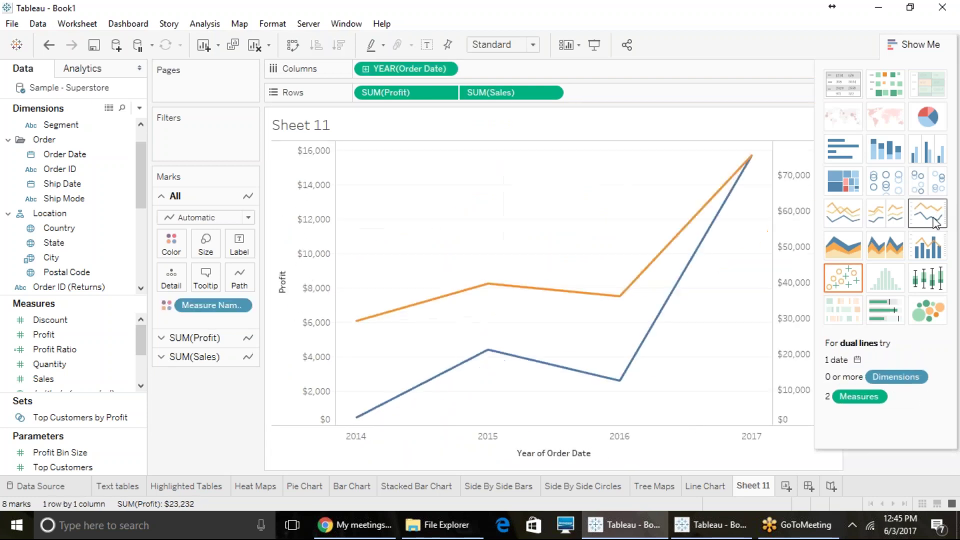
pyautogui.click(911, 44)
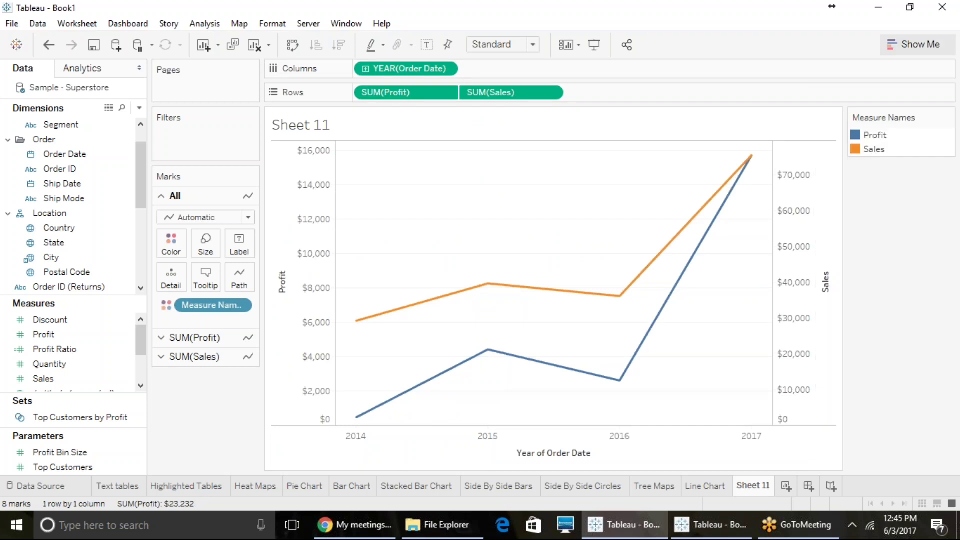
pyautogui.moveTo(695, 257)
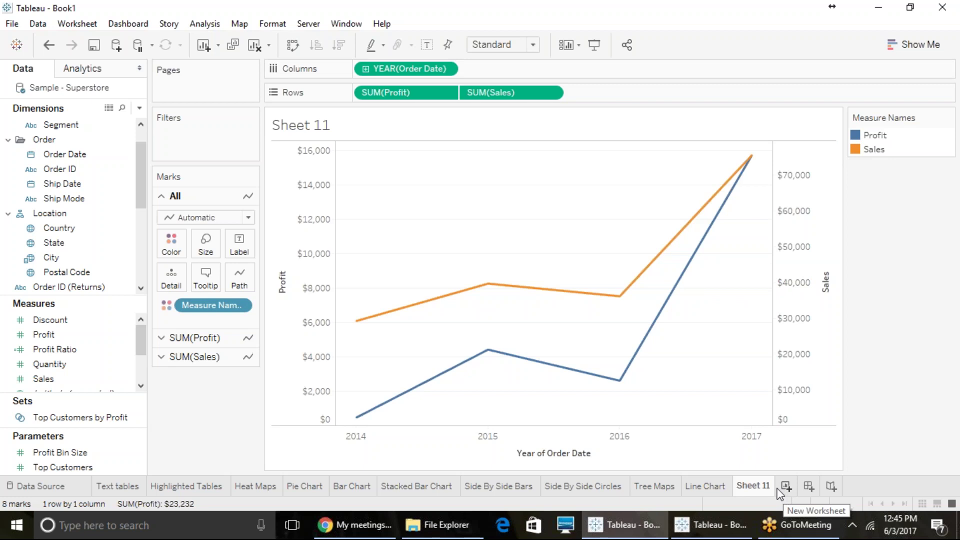
# Duplicate the Sheet 11 worksheet.
pyautogui.moveTo(760, 488)
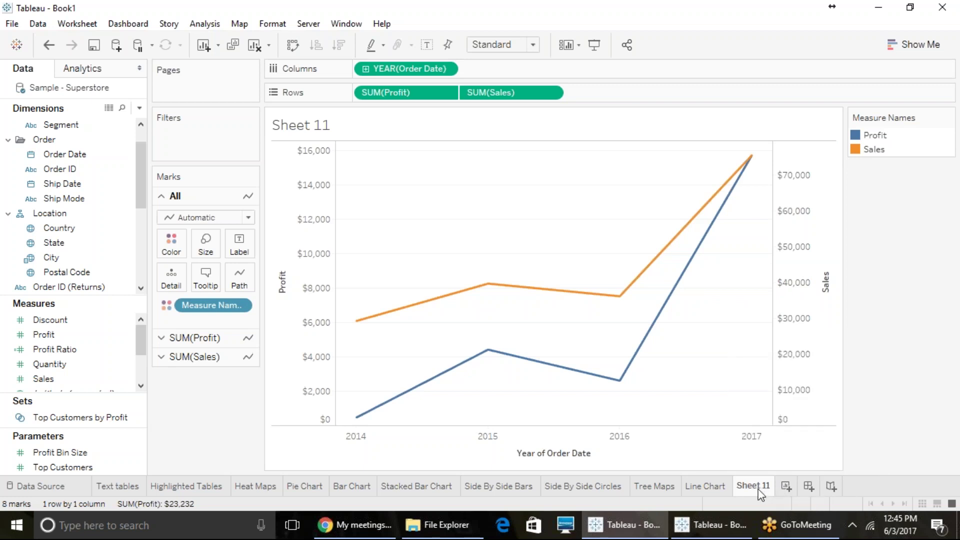
pyautogui.rightClick(760, 488)
pyautogui.click(797, 390)
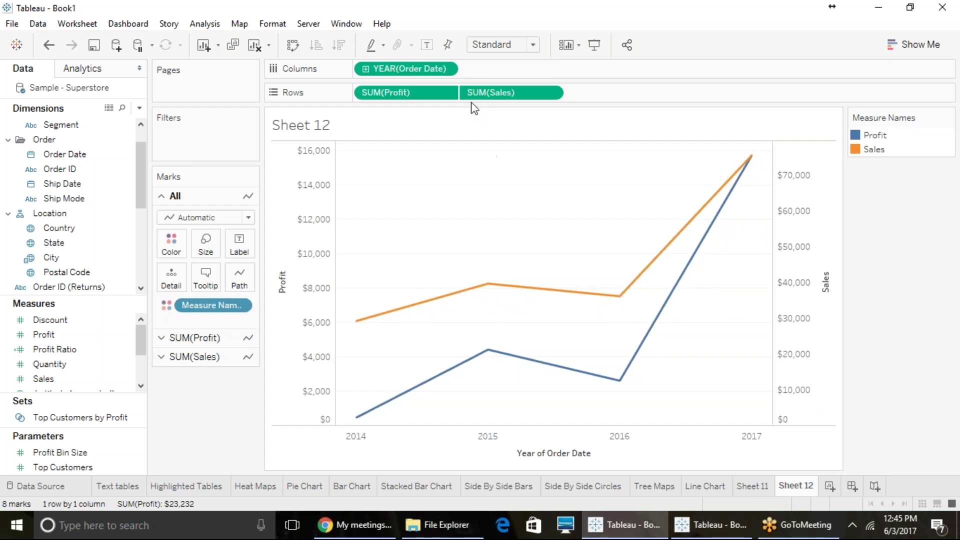
# Apply the continuous lines chart type on Sheet 12 to split Profit and Sales into separate panes.
pyautogui.click(914, 44)
pyautogui.click(846, 212)
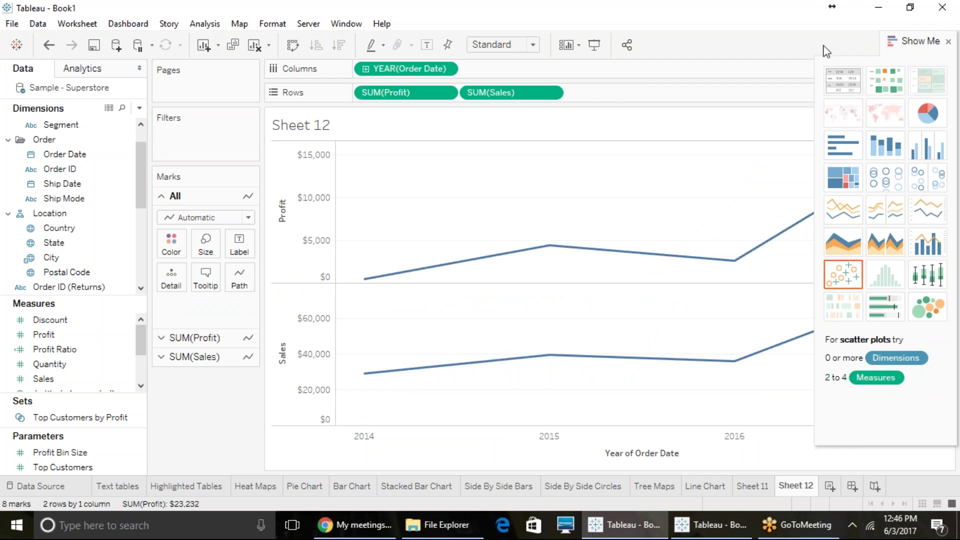
pyautogui.click(798, 441)
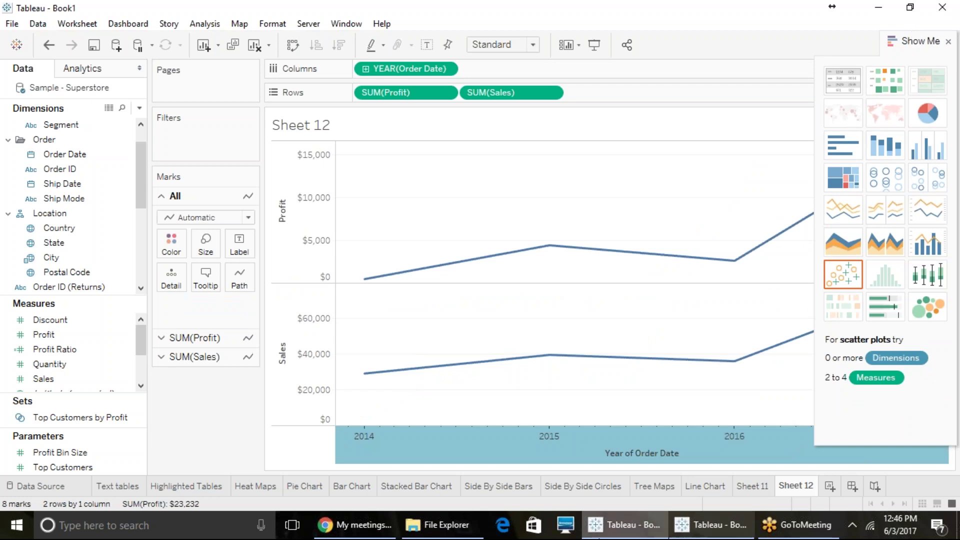
pyautogui.click(946, 41)
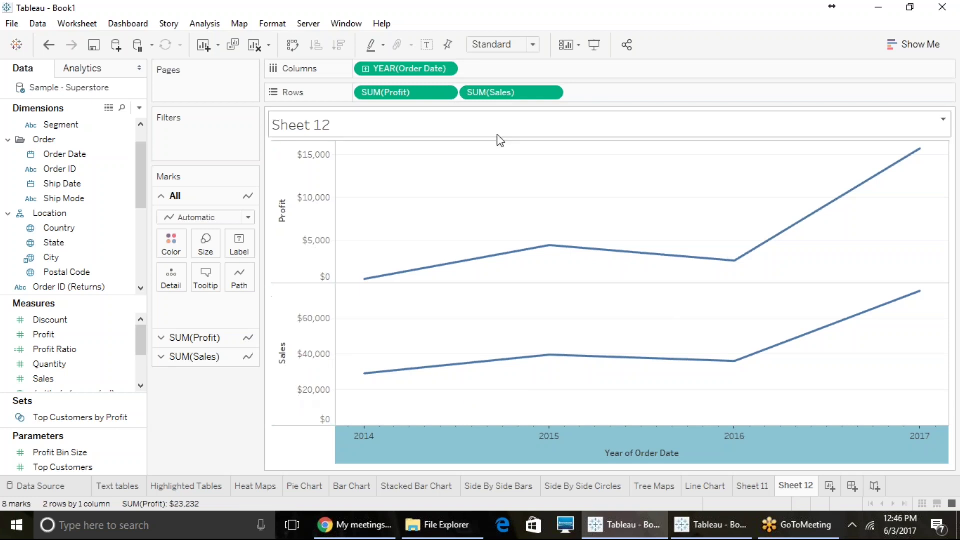
# Combine SUM(Sales) with SUM(Profit) as a dual axis on Sheet 12 and review the Sales field's options.
pyautogui.click(552, 93)
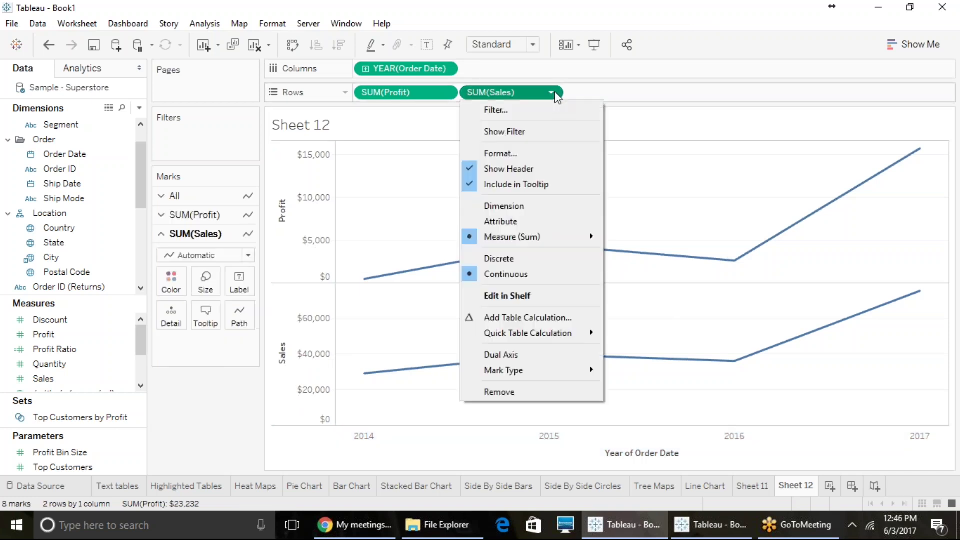
pyautogui.click(504, 355)
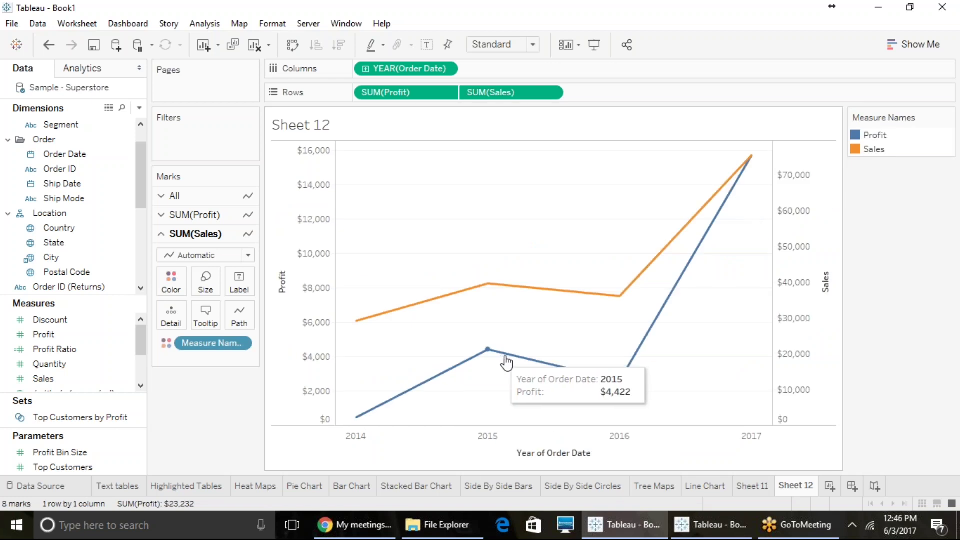
pyautogui.moveTo(619, 296)
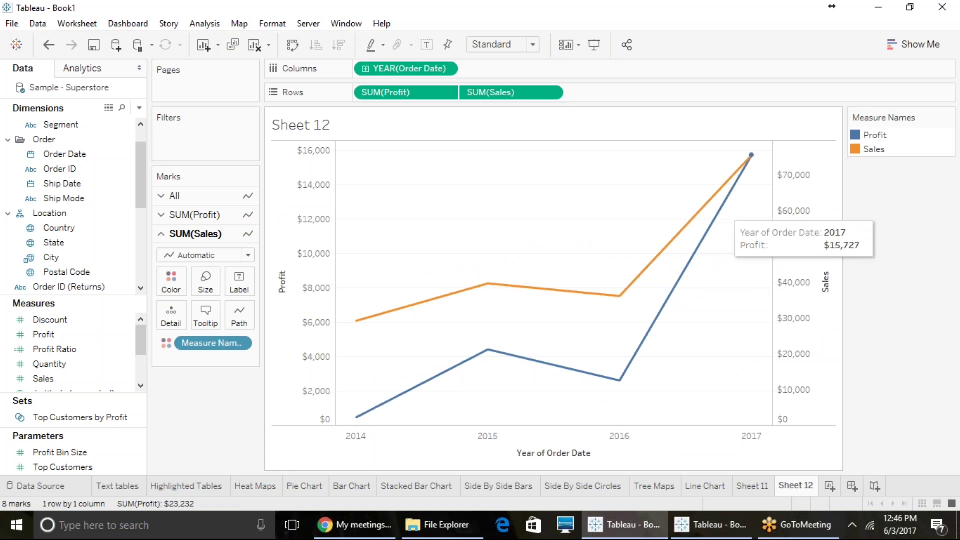
pyautogui.click(551, 93)
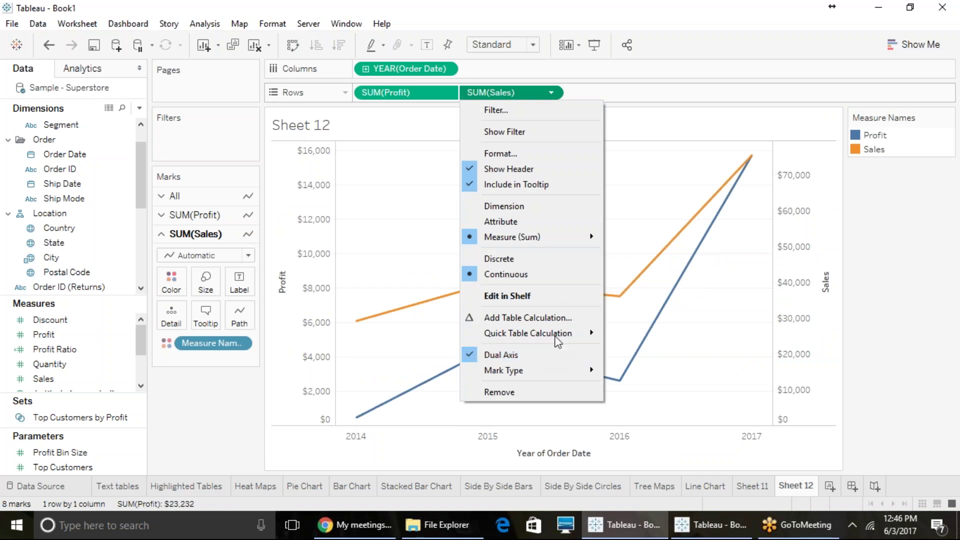
pyautogui.click(737, 19)
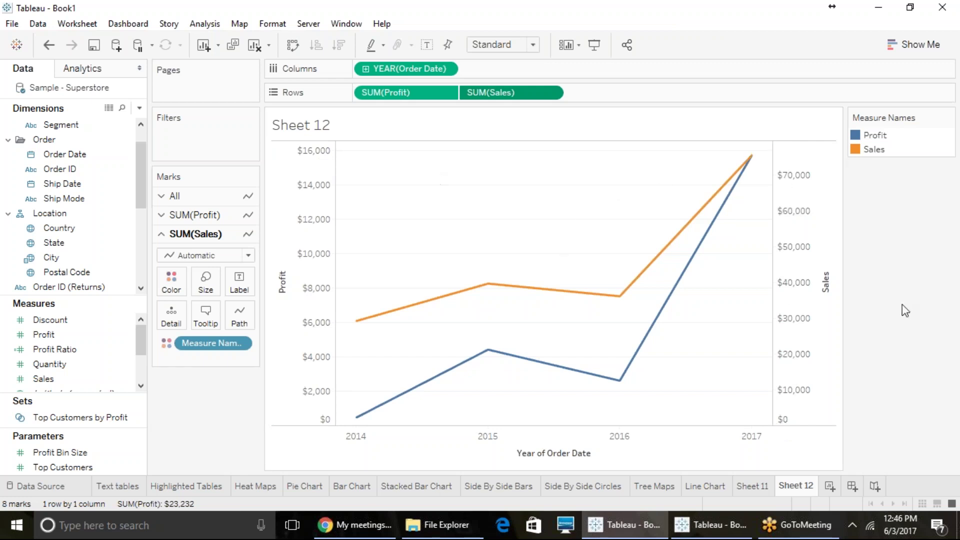
# Synchronize the Sales axis with the Profit axis on Sheet 12 and check that the option is enabled.
pyautogui.rightClick(794, 248)
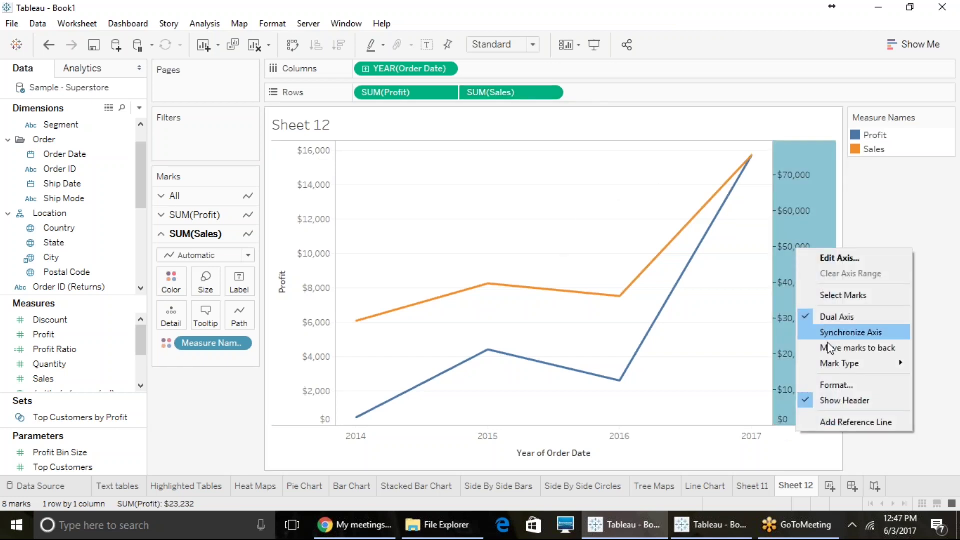
pyautogui.click(850, 332)
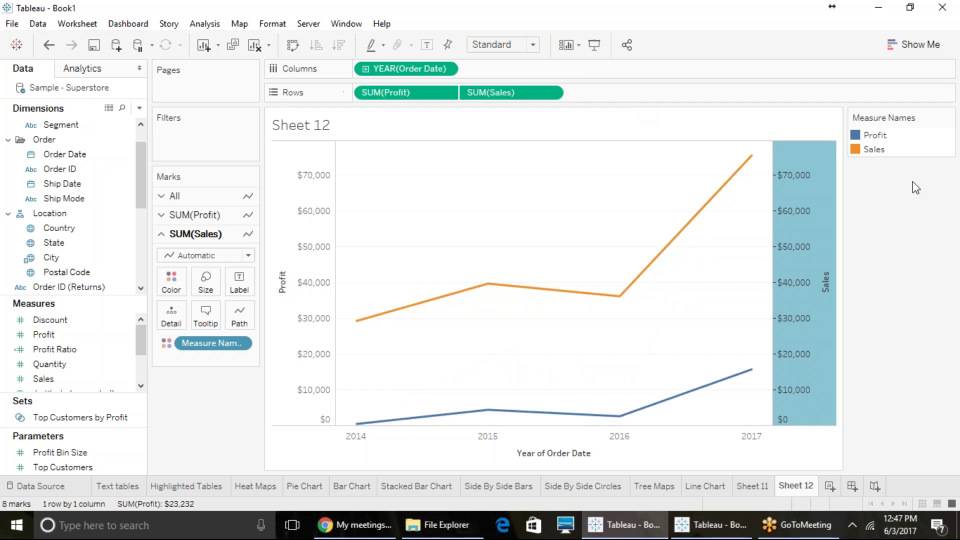
pyautogui.rightClick(808, 248)
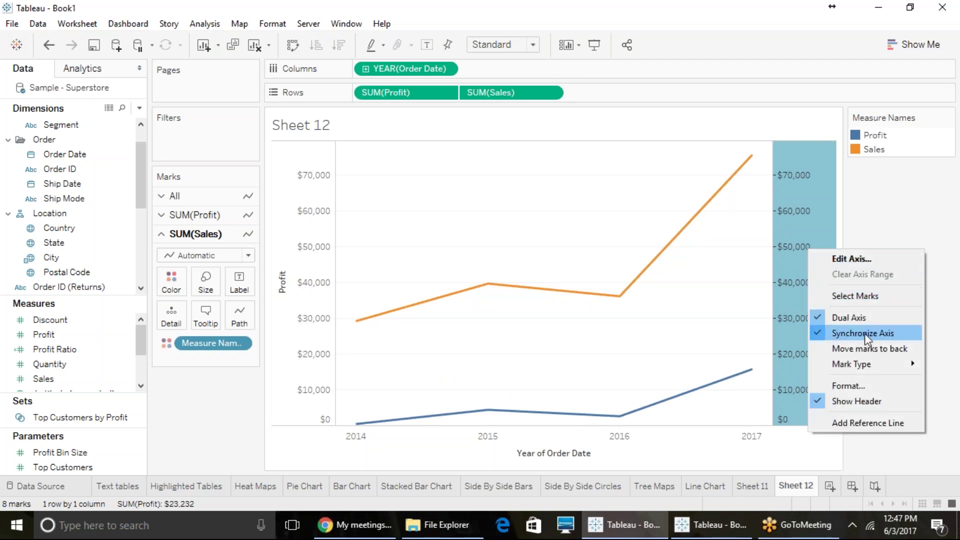
pyautogui.click(796, 185)
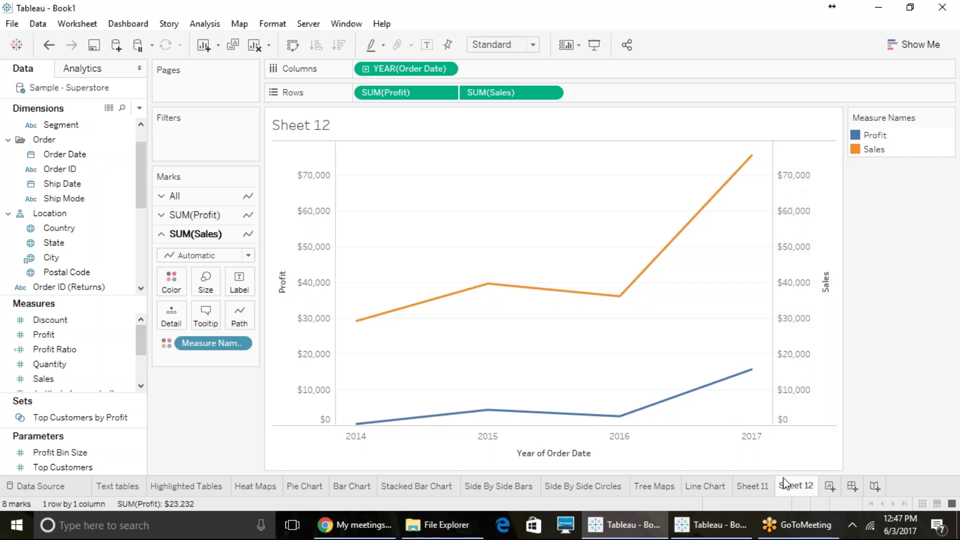
# Rename Sheet 11 as Dual Line Chart.
pyautogui.click(760, 487)
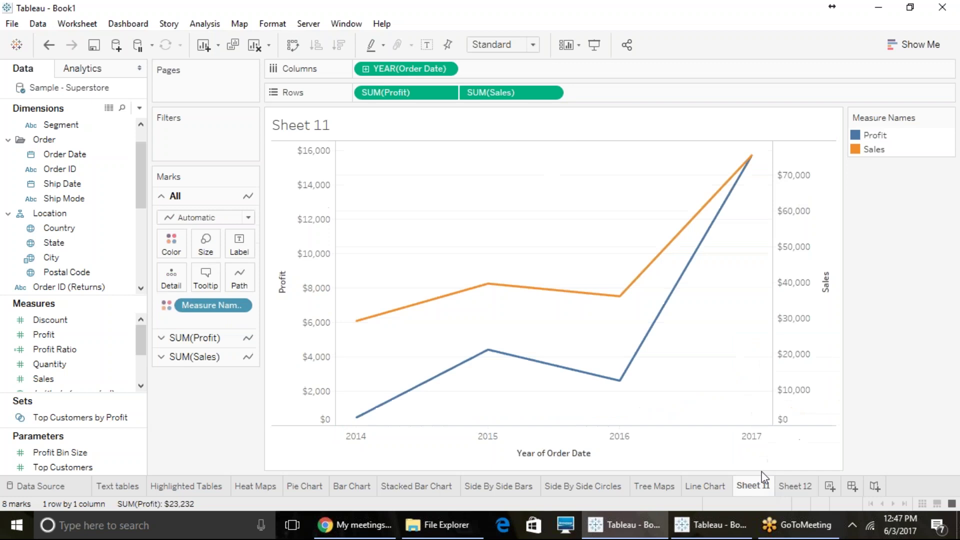
pyautogui.click(929, 44)
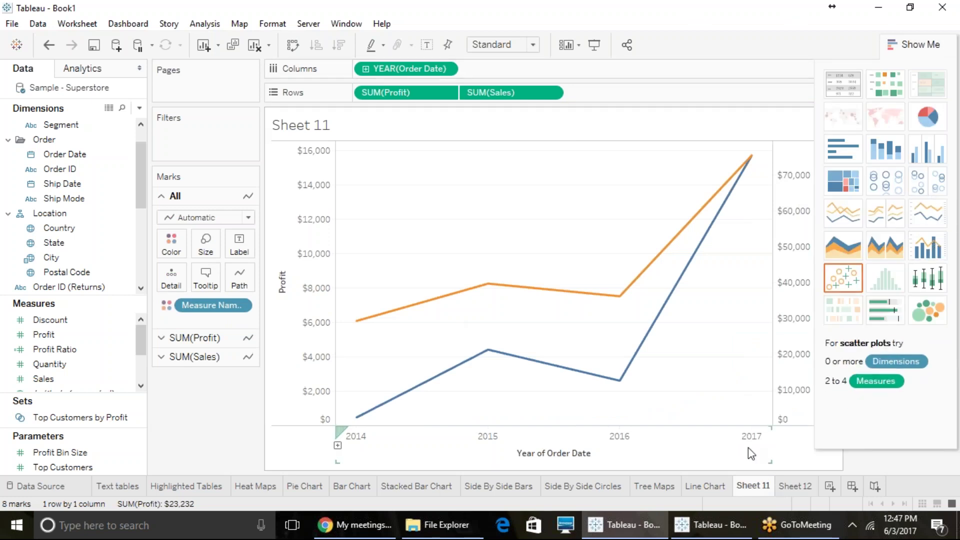
pyautogui.rightClick(755, 486)
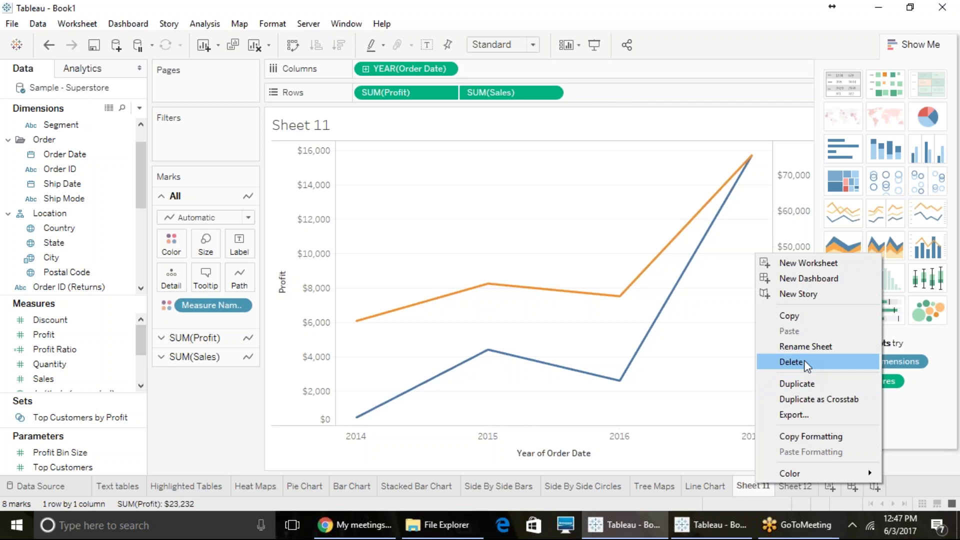
pyautogui.click(805, 348)
pyautogui.write('Dual L')
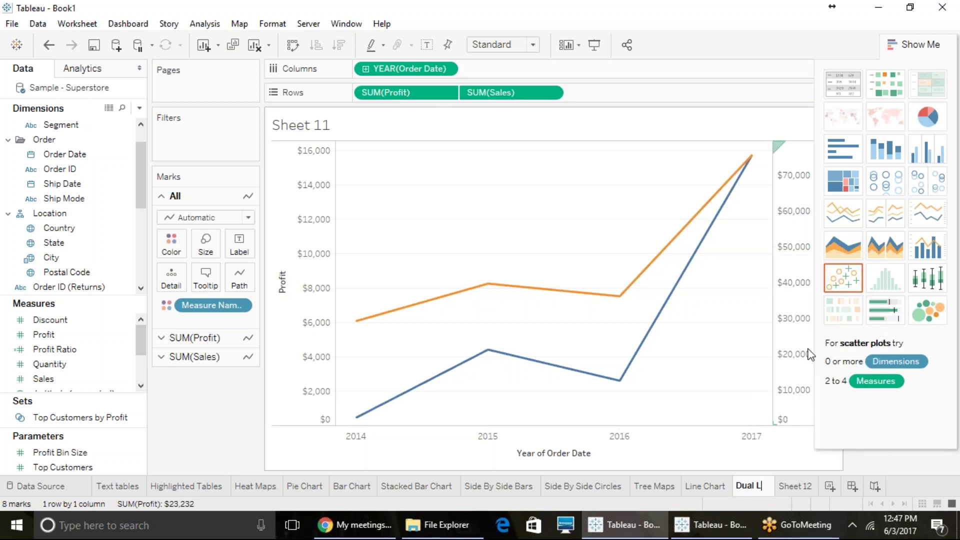
pyautogui.write('e Chart')
pyautogui.press('Return')
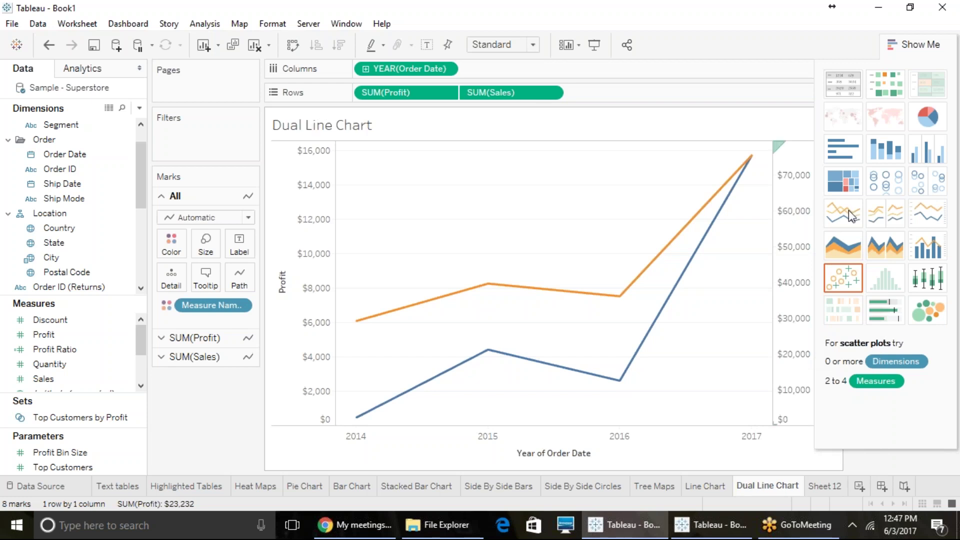
pyautogui.click(915, 50)
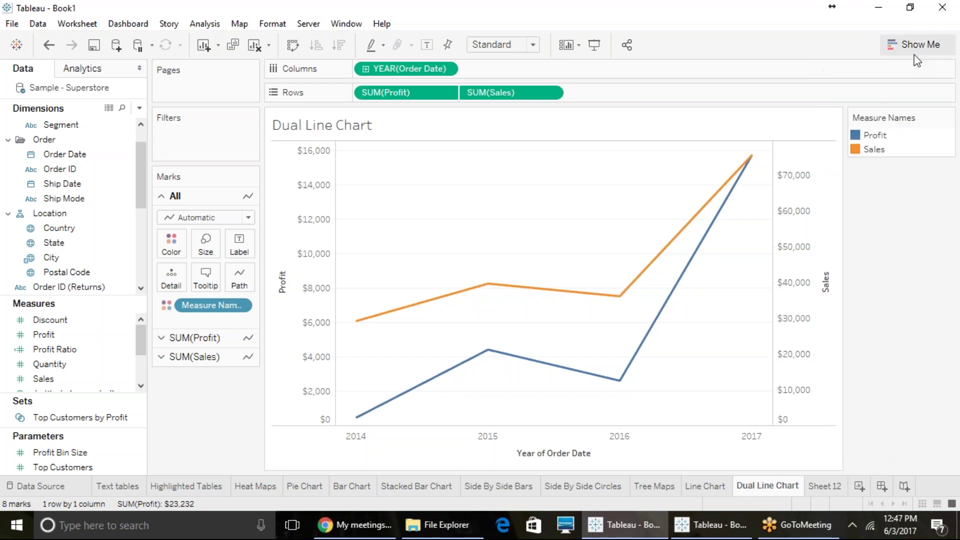
# Return to Sheet 12 and change the mark type of SUM(Profit) to Bar.
pyautogui.click(820, 485)
pyautogui.rightClick(818, 480)
pyautogui.click(721, 385)
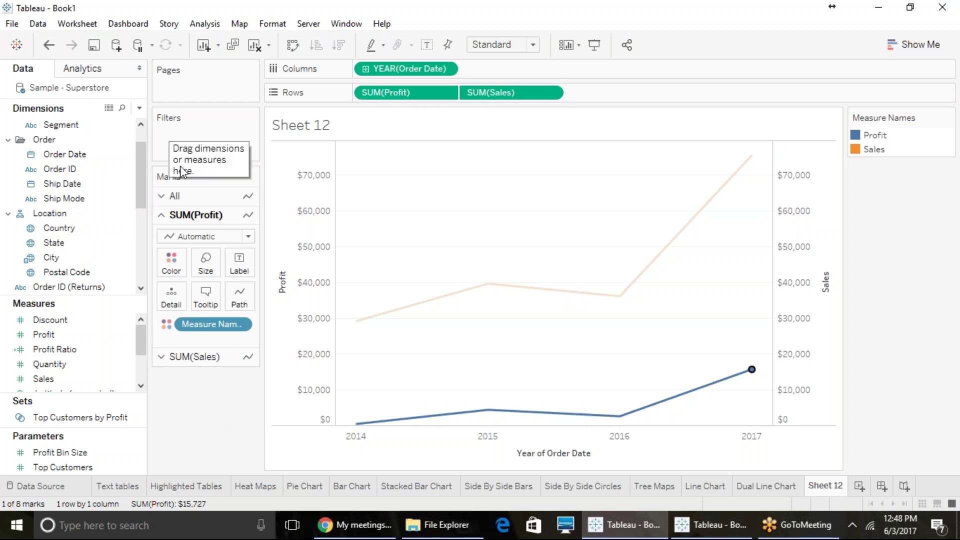
pyautogui.click(190, 199)
pyautogui.click(681, 332)
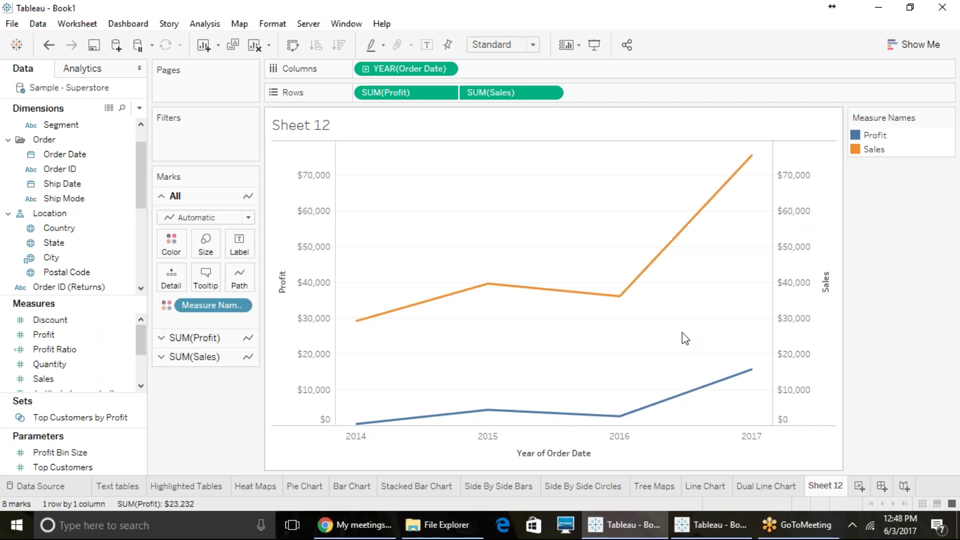
pyautogui.click(185, 338)
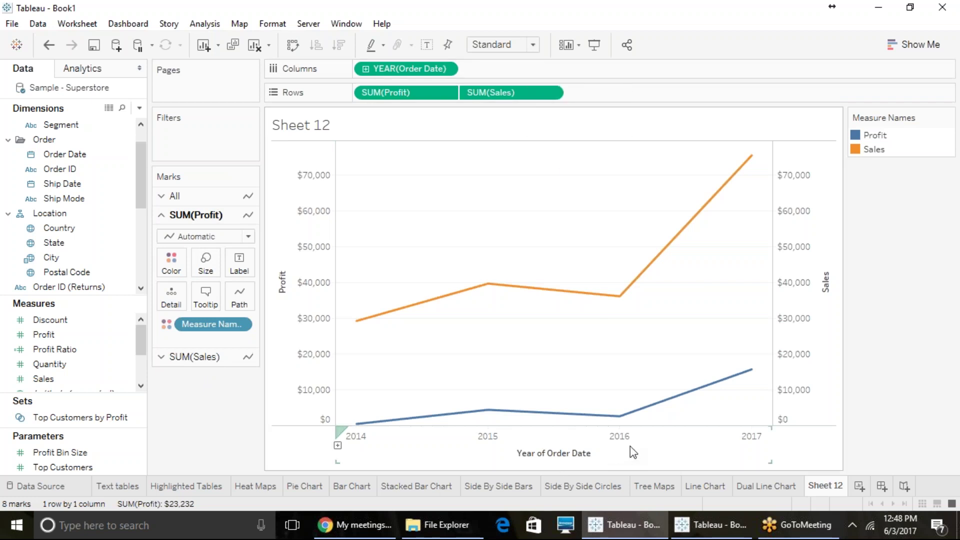
pyautogui.click(202, 240)
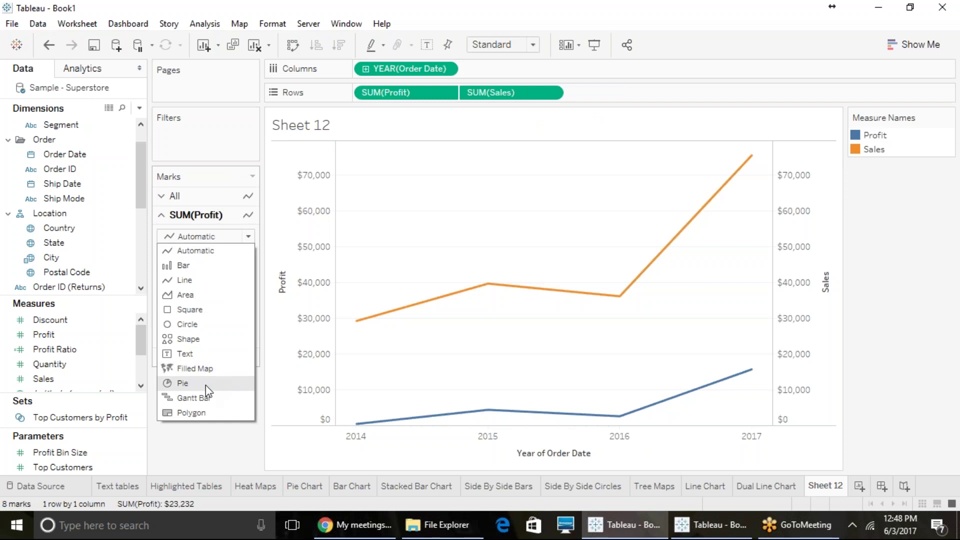
pyautogui.click(195, 265)
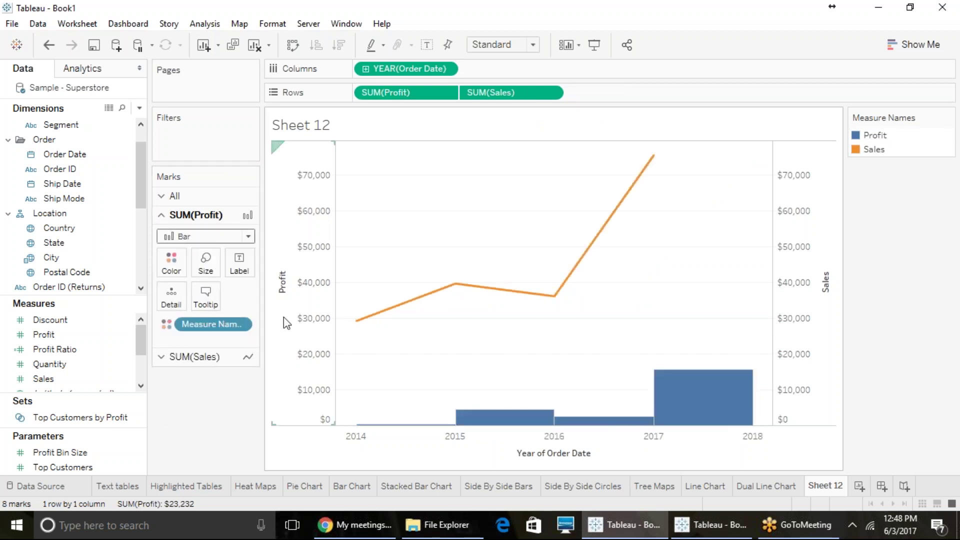
# Change Order Date in the columns of Sheet 12 to the discrete Year and examine the resulting chart.
pyautogui.click(552, 94)
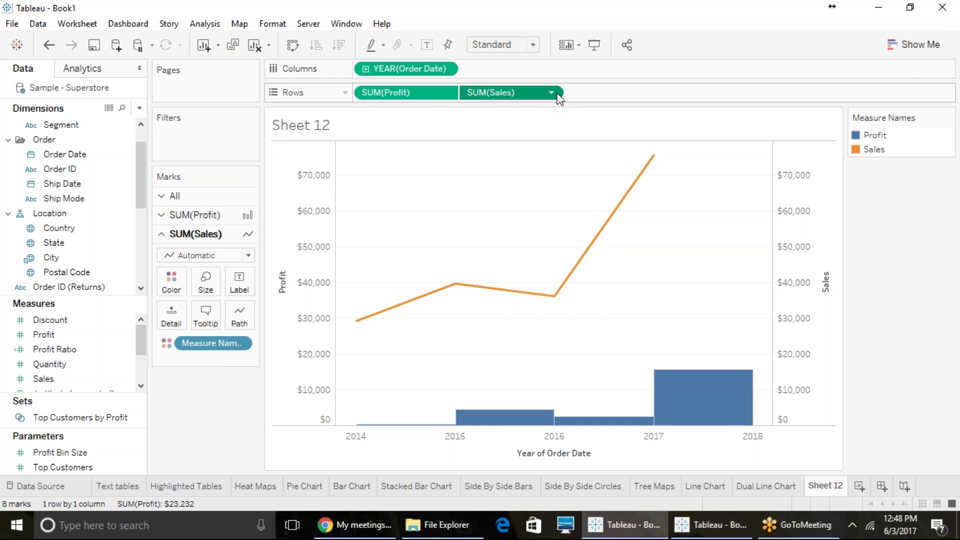
pyautogui.click(682, 100)
pyautogui.click(445, 69)
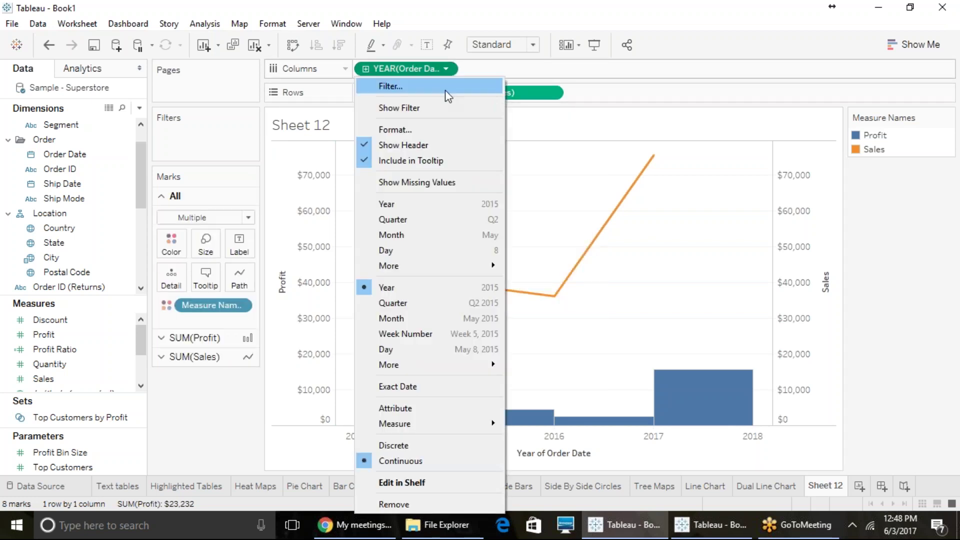
pyautogui.click(398, 205)
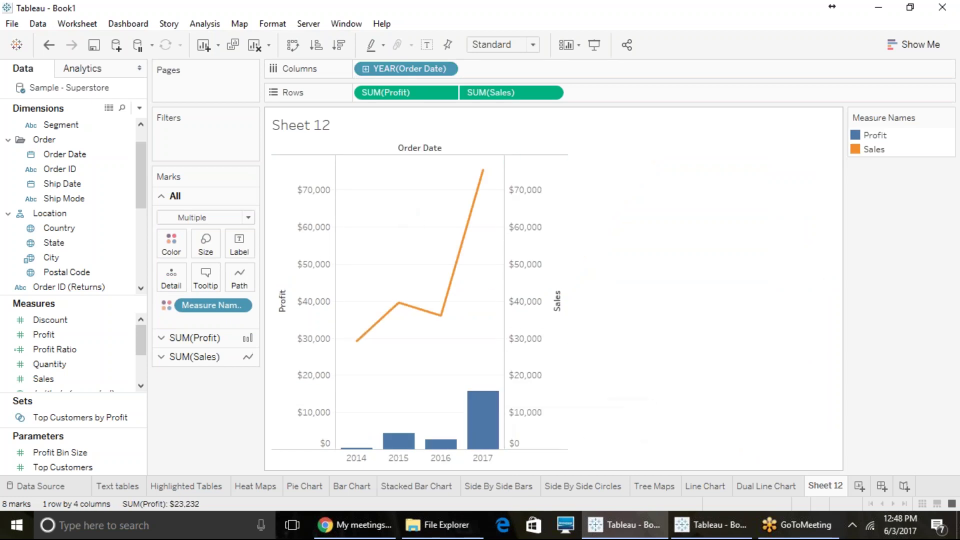
pyautogui.moveTo(492, 445)
pyautogui.moveTo(439, 312)
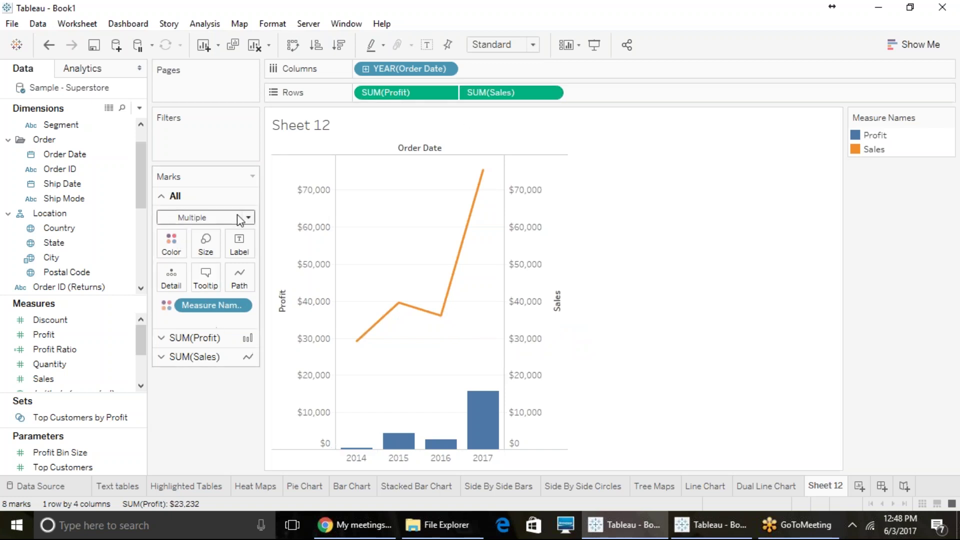
# Set the mark type of SUM(Profit) to Line and SUM(Sales) to Bar, and inspect the yearly bars.
pyautogui.click(198, 337)
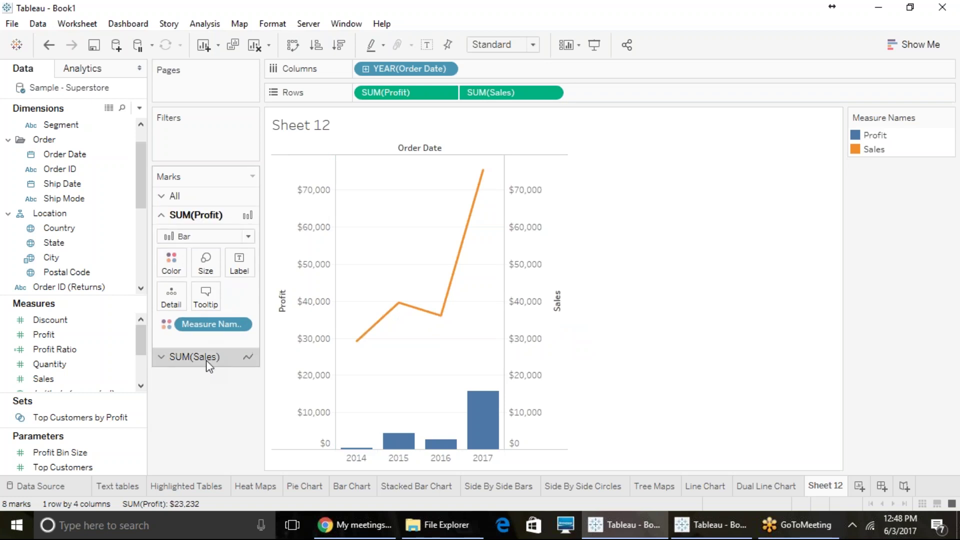
pyautogui.click(206, 360)
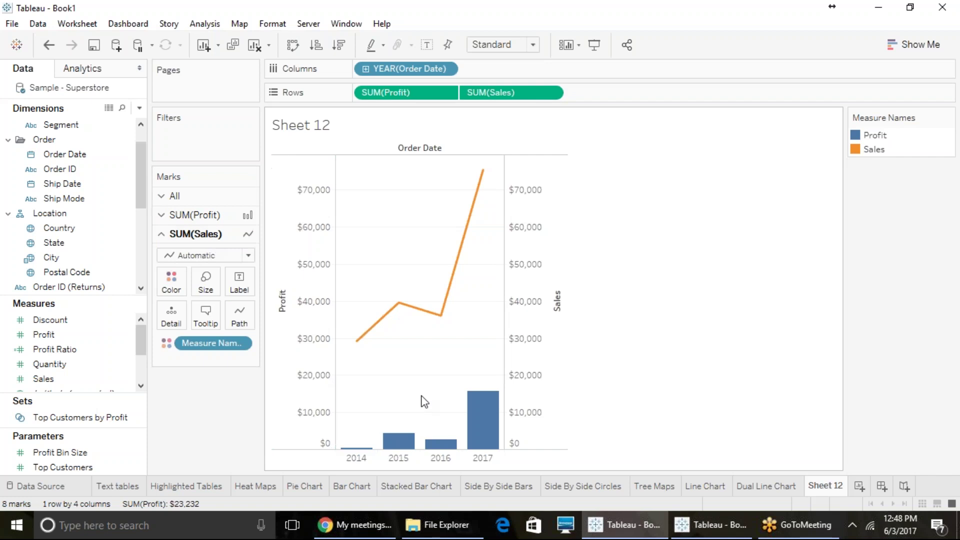
pyautogui.moveTo(473, 420)
pyautogui.click(197, 215)
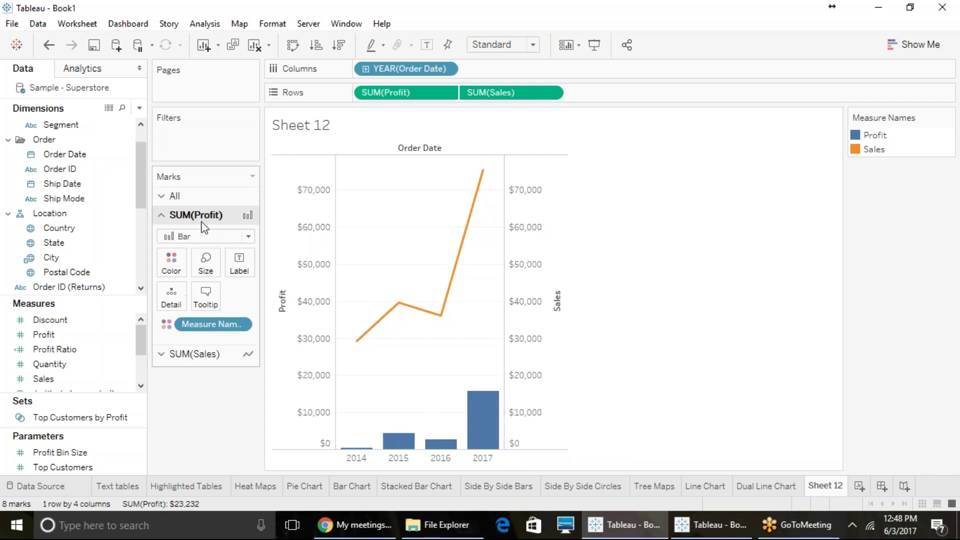
pyautogui.click(207, 236)
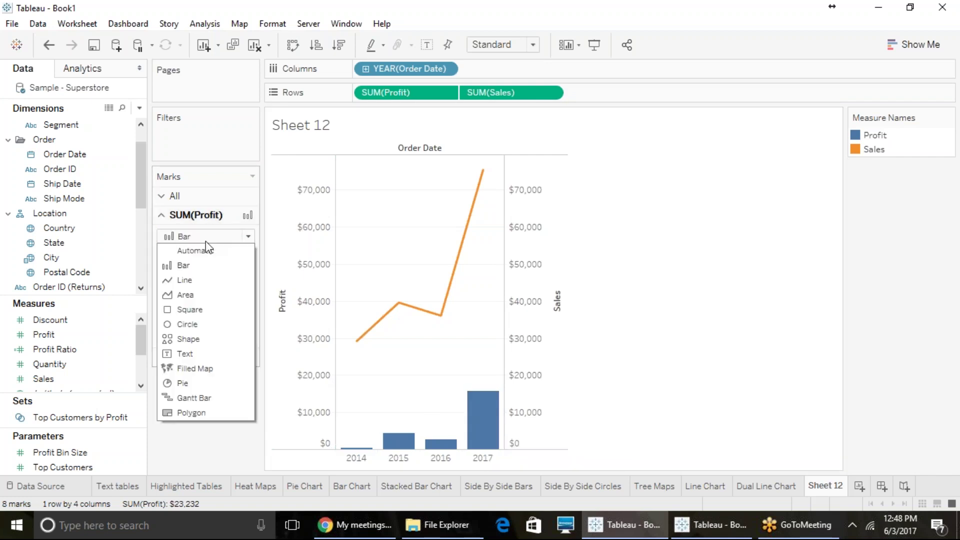
pyautogui.click(192, 280)
pyautogui.click(197, 356)
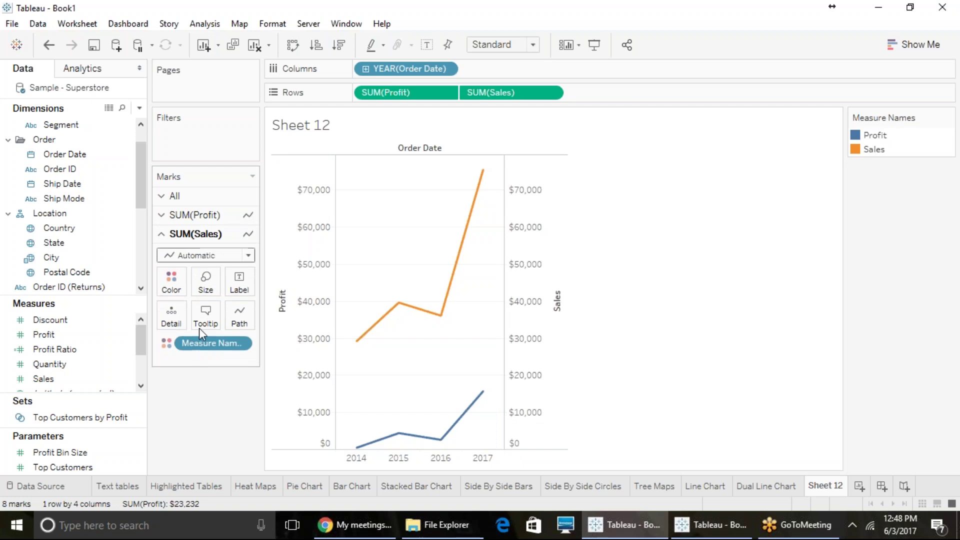
pyautogui.click(196, 256)
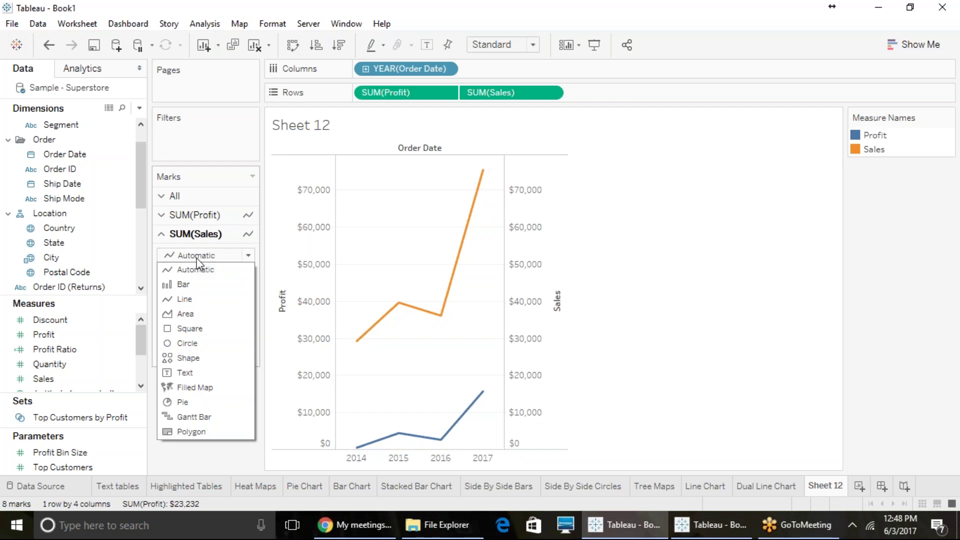
pyautogui.click(184, 285)
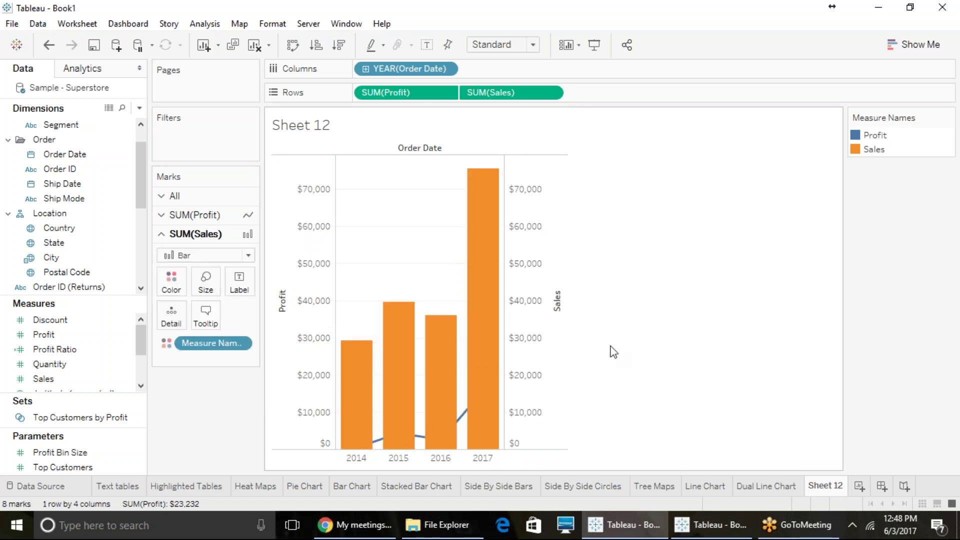
pyautogui.moveTo(464, 423)
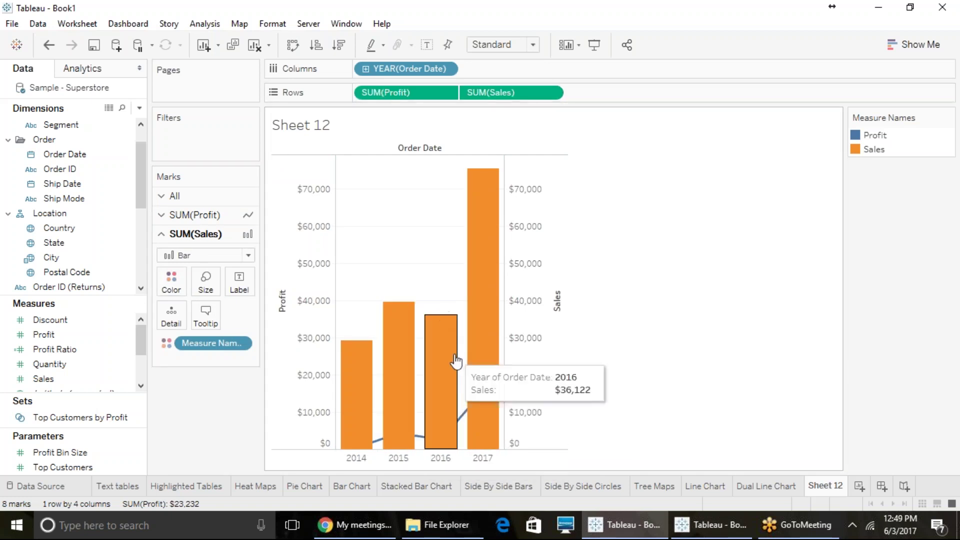
pyautogui.moveTo(483, 346)
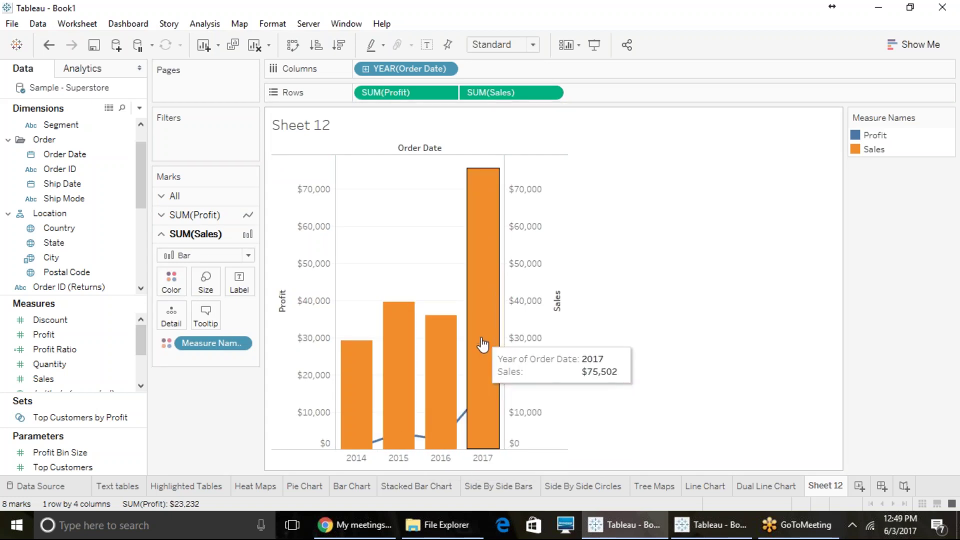
pyautogui.moveTo(402, 432)
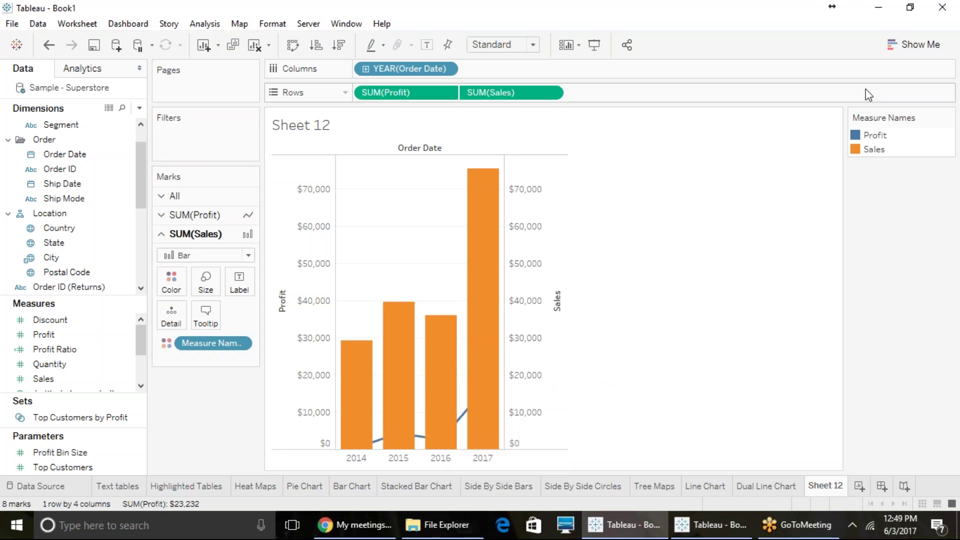
# Convert the Sheet 12 view to the suggested dual combination chart.
pyautogui.click(912, 46)
pyautogui.click(928, 253)
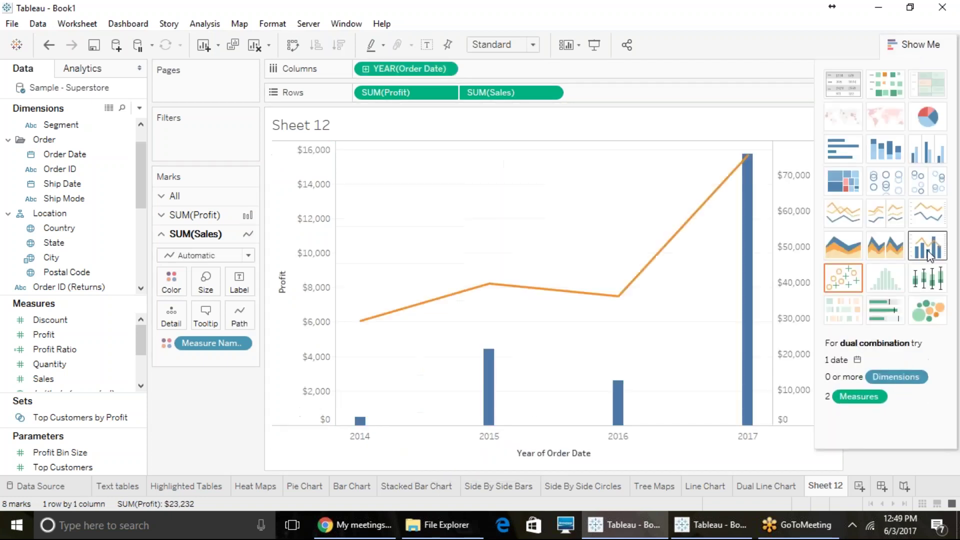
pyautogui.click(920, 45)
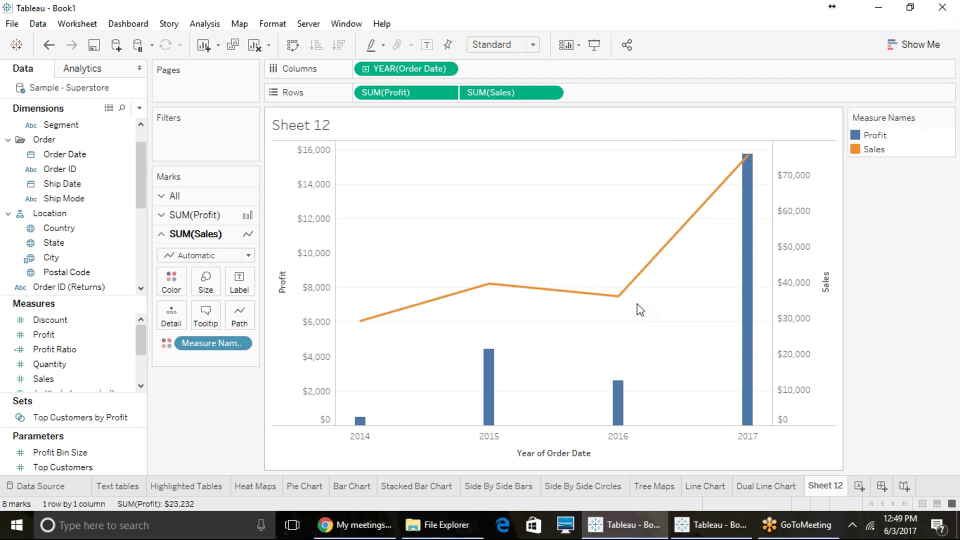
# Hide the header of the Sales axis in the dual combination chart and look over the remaining Profit axis.
pyautogui.click(790, 227)
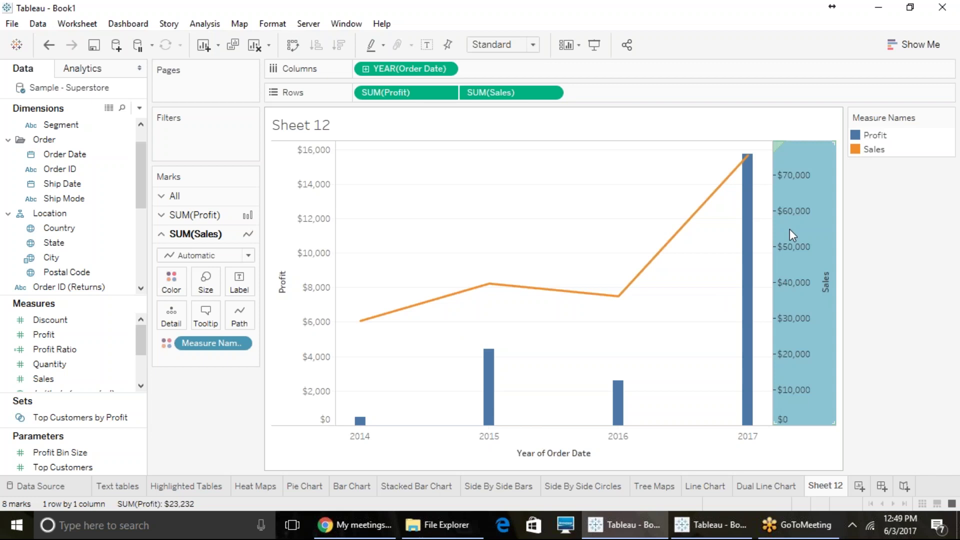
pyautogui.rightClick(790, 230)
pyautogui.click(853, 382)
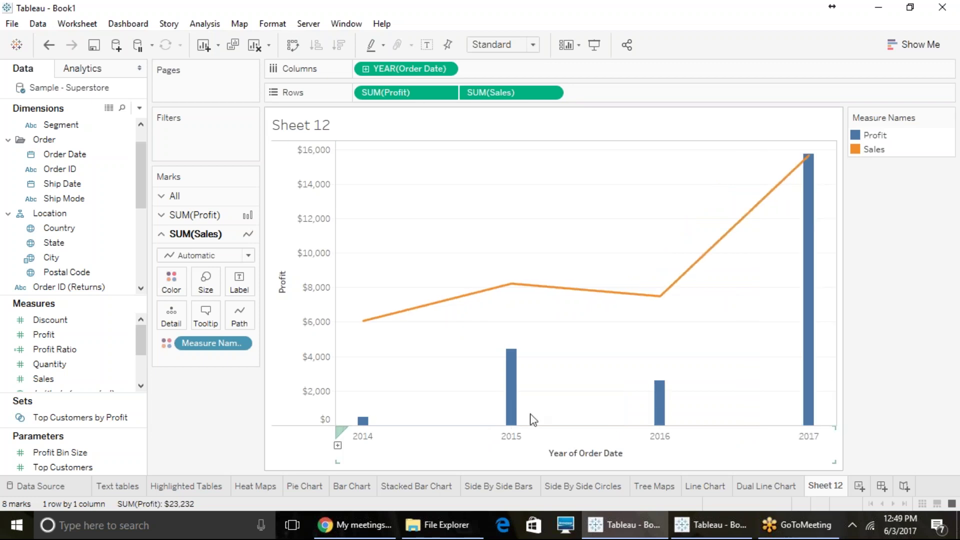
pyautogui.moveTo(710, 257)
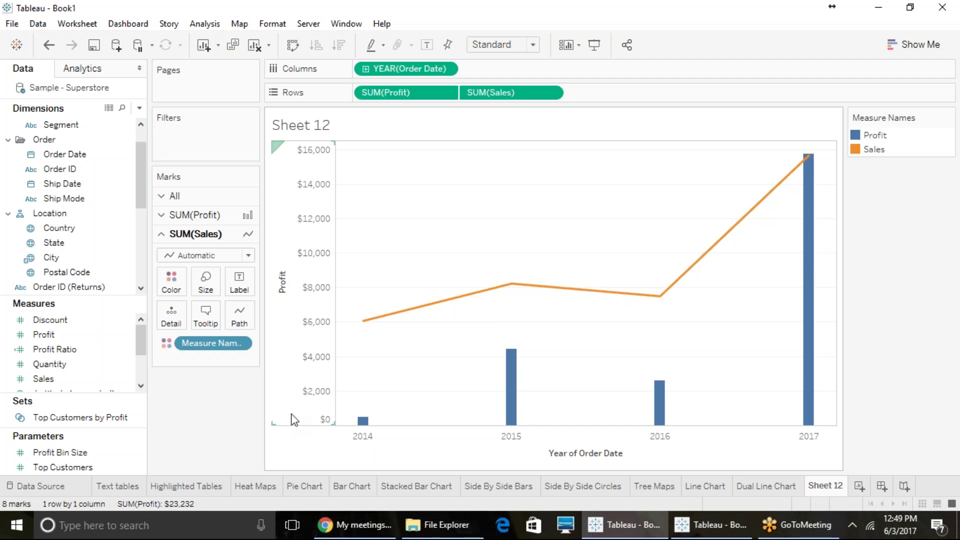
# Rename Sheet 12 as DualAxis Chart.
pyautogui.rightClick(807, 485)
pyautogui.click(850, 346)
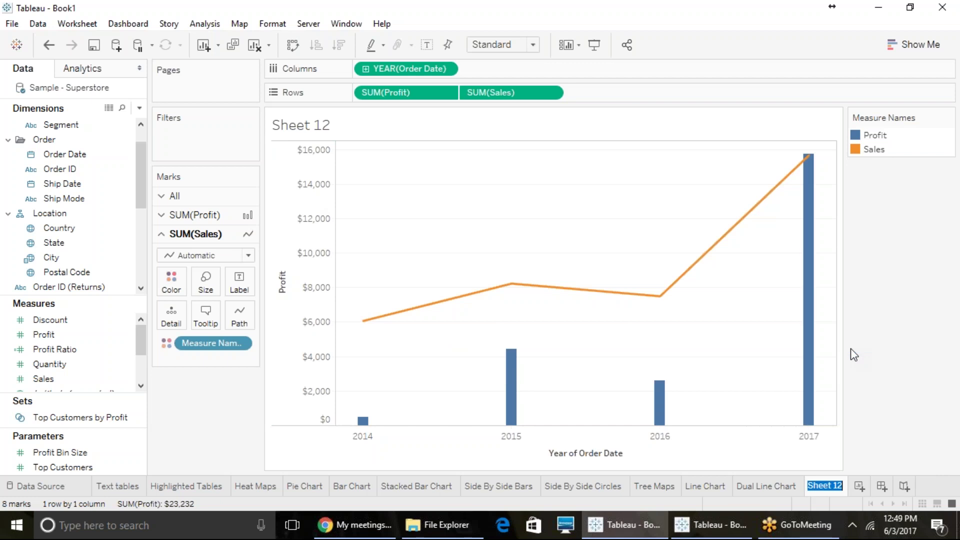
pyautogui.write('Dual')
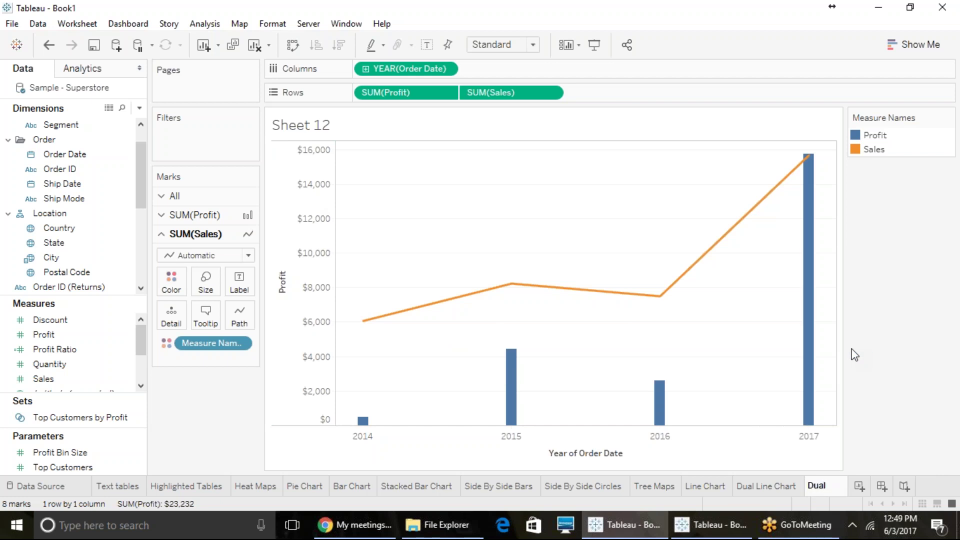
pyautogui.write('Axis')
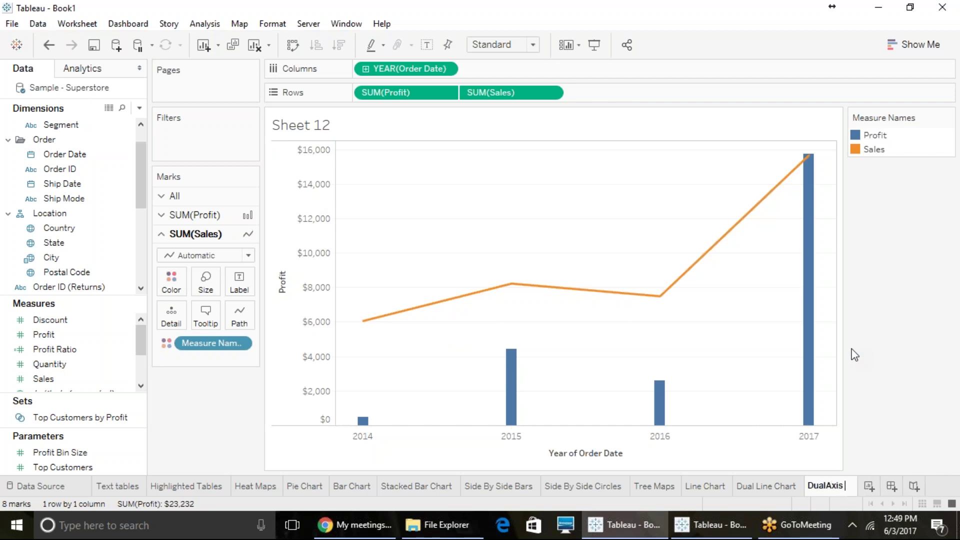
pyautogui.write(' Chart')
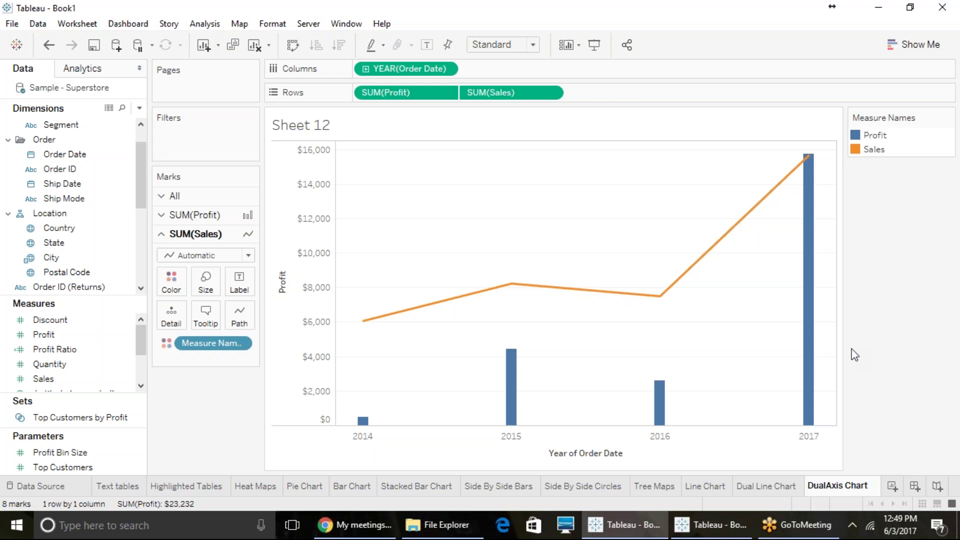
pyautogui.press('Return')
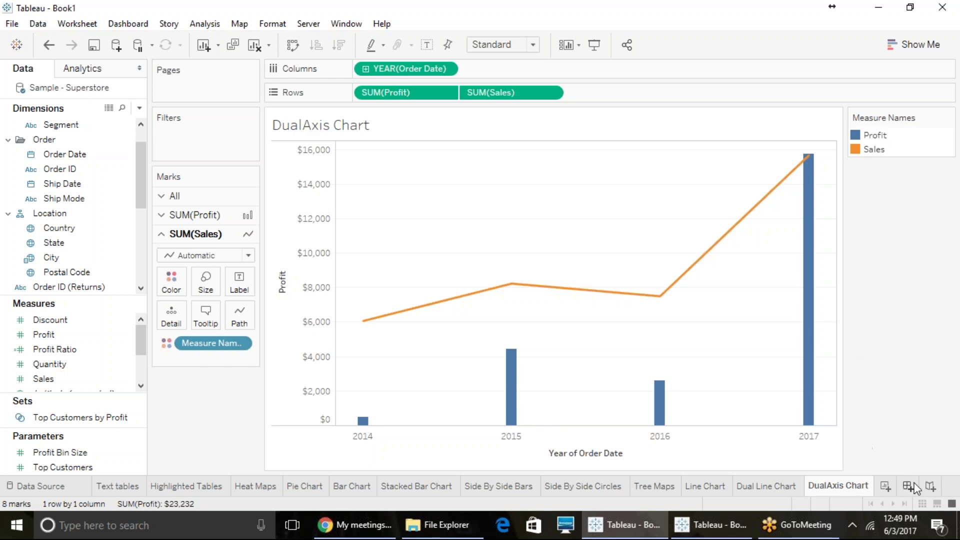
# Create a new blank worksheet after DualAxis Chart and review the available chart types.
pyautogui.click(892, 486)
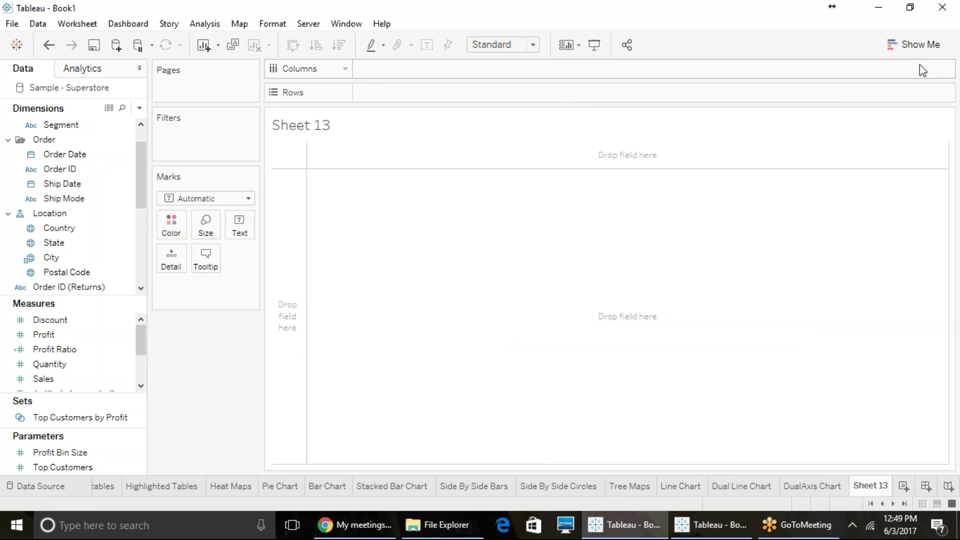
pyautogui.click(917, 46)
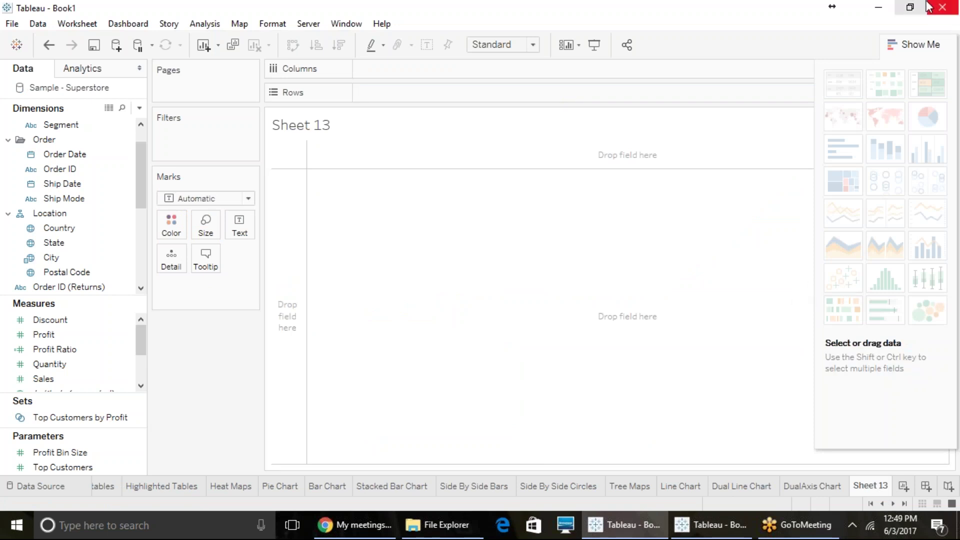
pyautogui.click(917, 46)
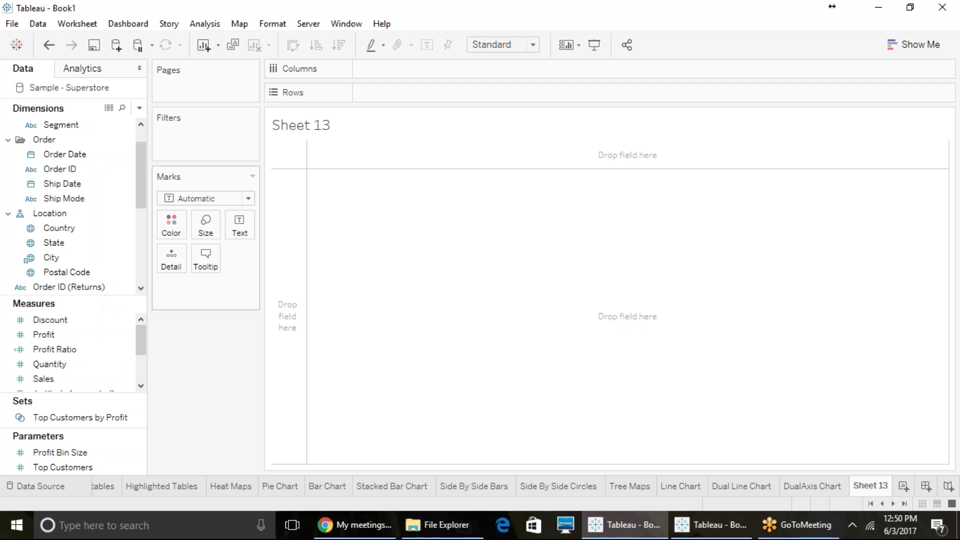
# Plot Profit in the columns against Sales in the rows on Sheet 13 and inspect the resulting mark.
pyautogui.click(51, 336)
pyautogui.moveTo(52, 340); pyautogui.dragTo(375, 71)
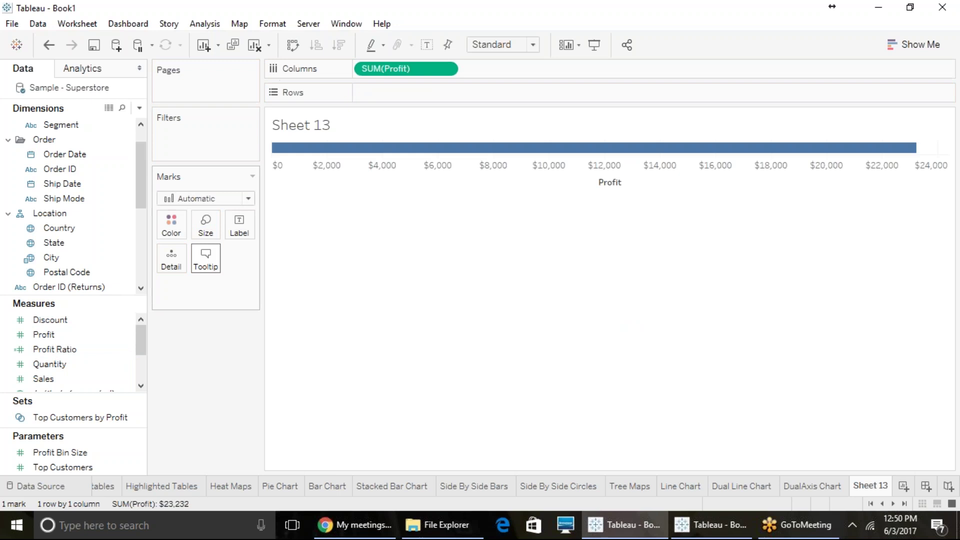
pyautogui.moveTo(44, 379); pyautogui.dragTo(406, 94)
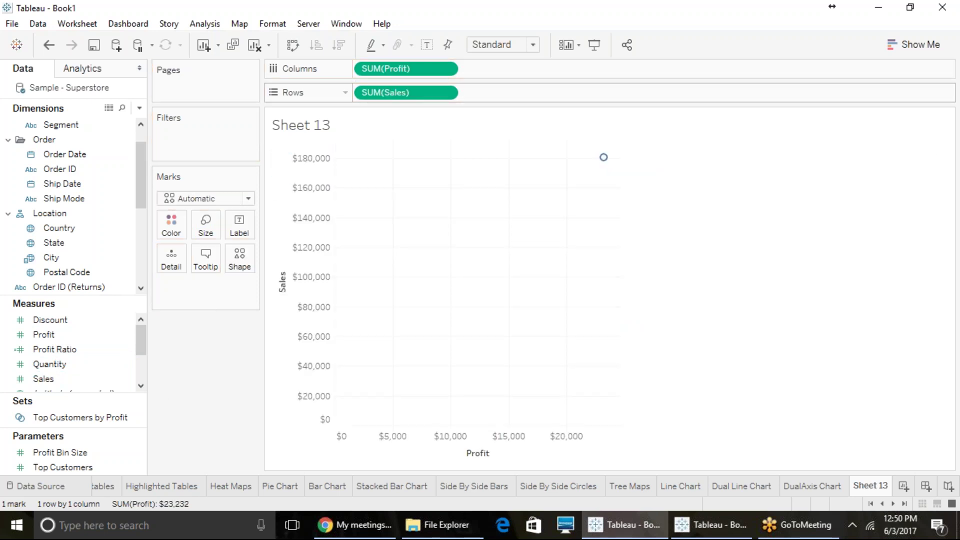
pyautogui.click(400, 119)
pyautogui.moveTo(605, 163)
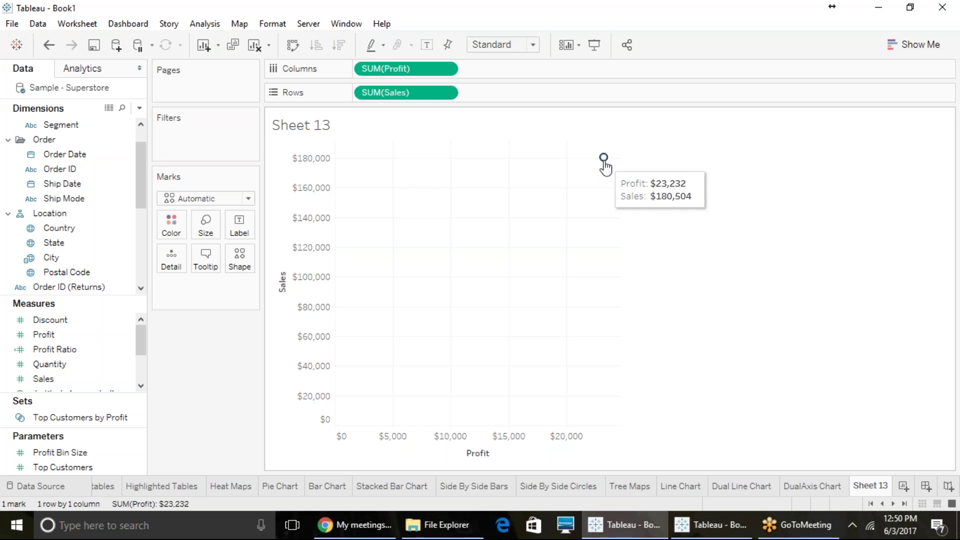
# Disaggregate the measures on Sheet 13 to inspect individual Profit and Sales marks, and restore aggregation.
pyautogui.click(214, 25)
pyautogui.press('Escape')
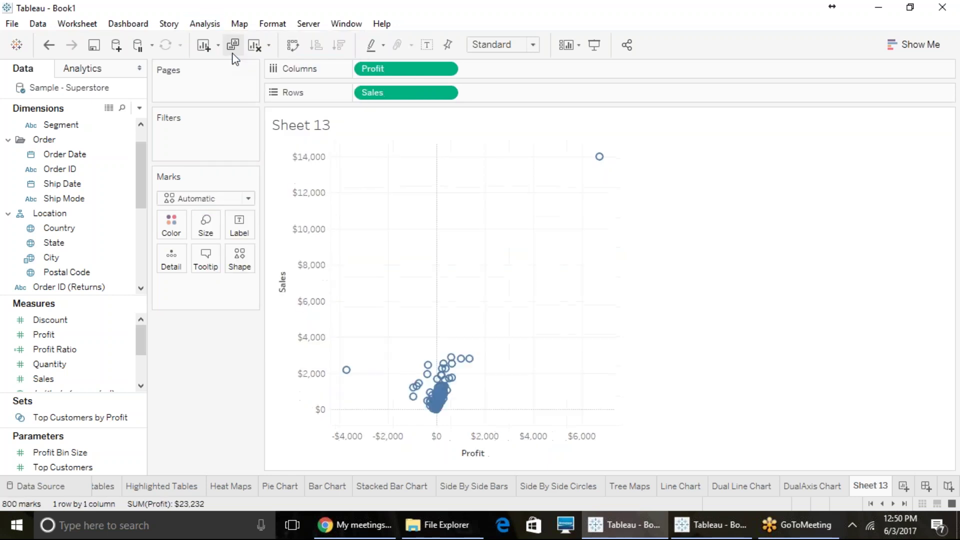
pyautogui.moveTo(419, 388)
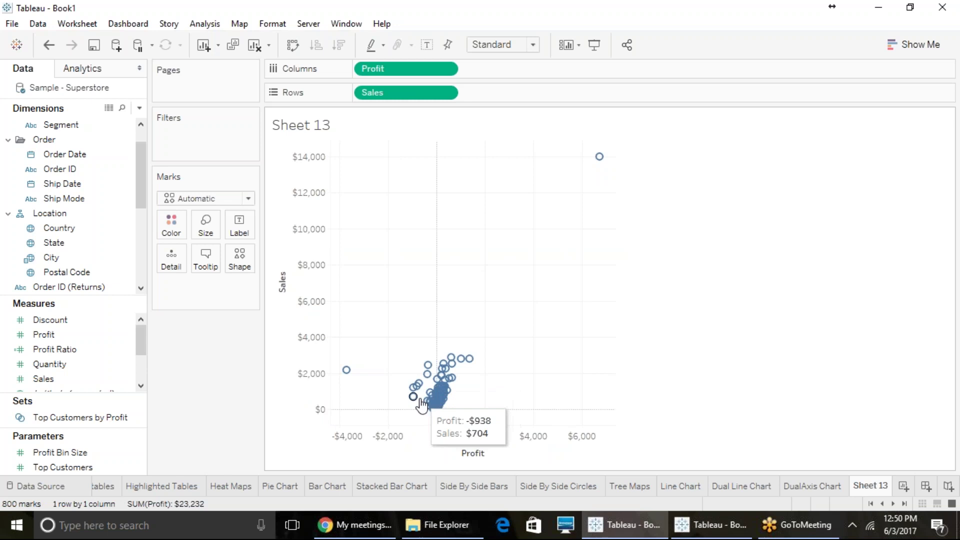
pyautogui.moveTo(348, 372)
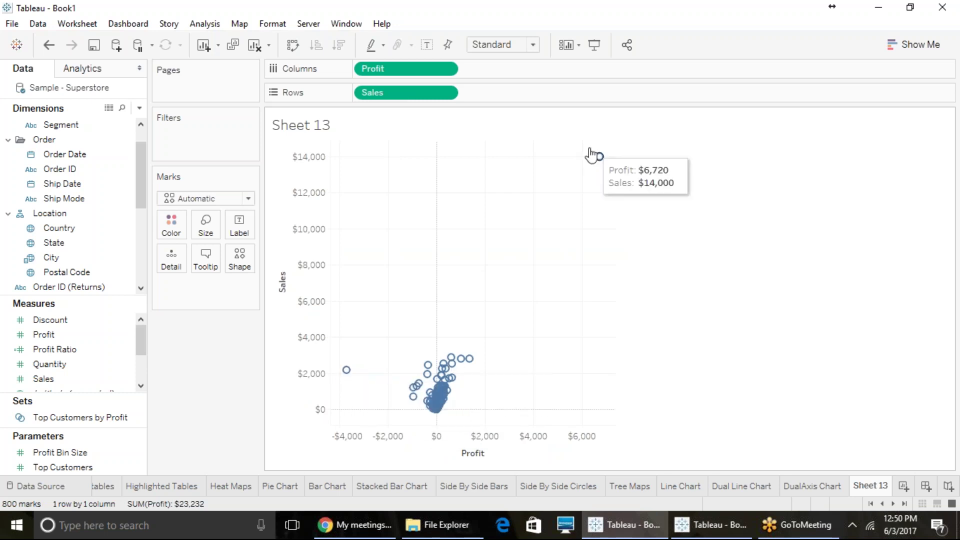
pyautogui.click(205, 23)
pyautogui.click(225, 56)
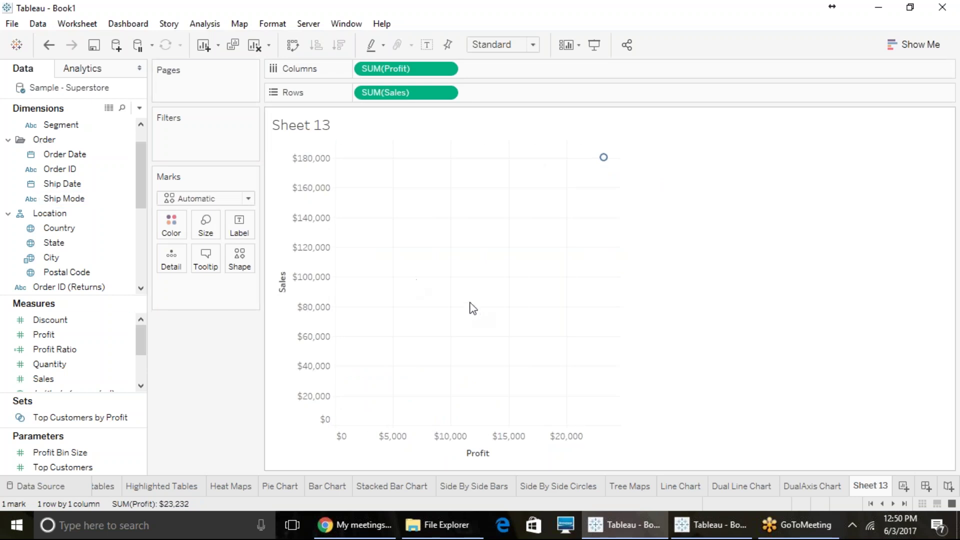
# Break the Sheet 13 scatter plot down by Sub-Category as mark detail and inspect the individual Profit and Sales marks.
pyautogui.scroll(2, 130, 221)
pyautogui.scroll(-3, 130, 228)
pyautogui.scroll(-3, 100, 260)
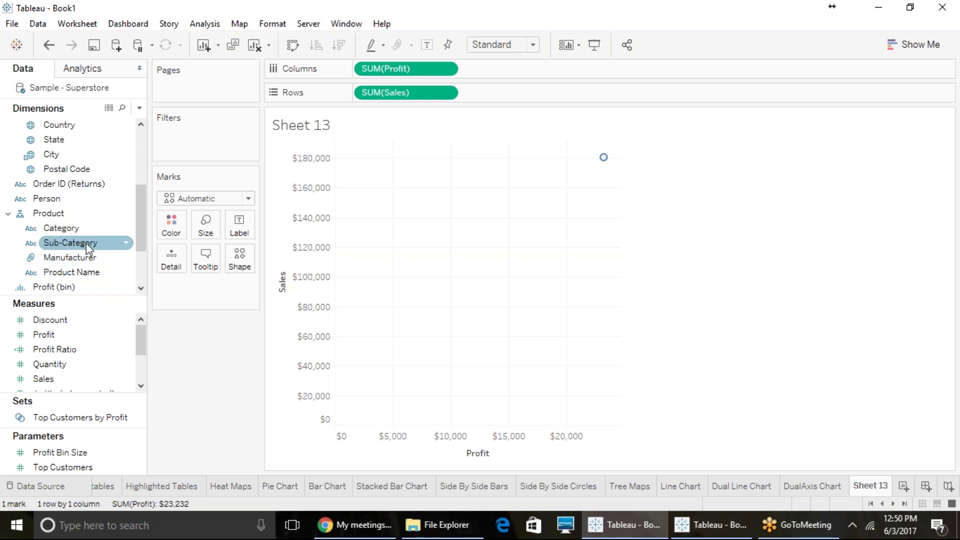
pyautogui.moveTo(75, 243); pyautogui.dragTo(163, 254)
pyautogui.moveTo(174, 260); pyautogui.dragTo(173, 262)
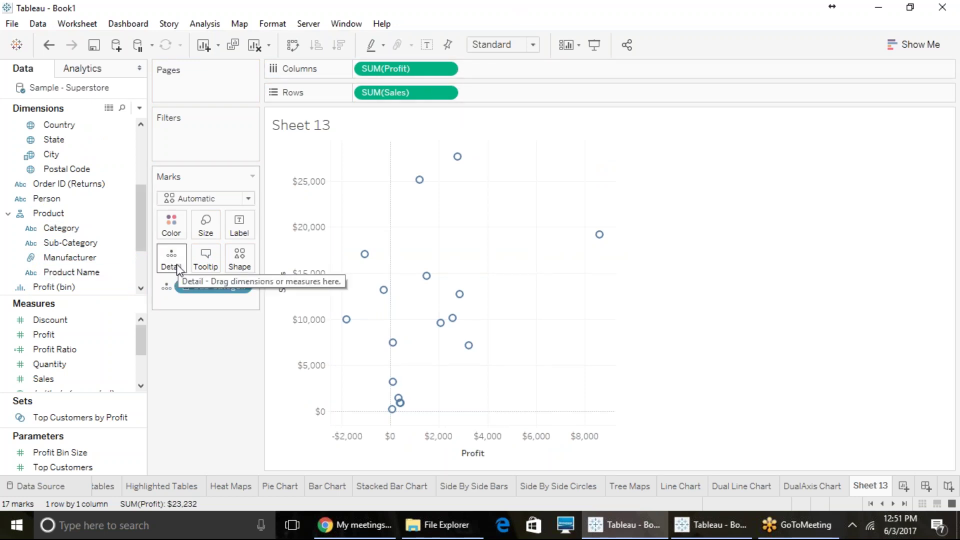
pyautogui.moveTo(440, 323)
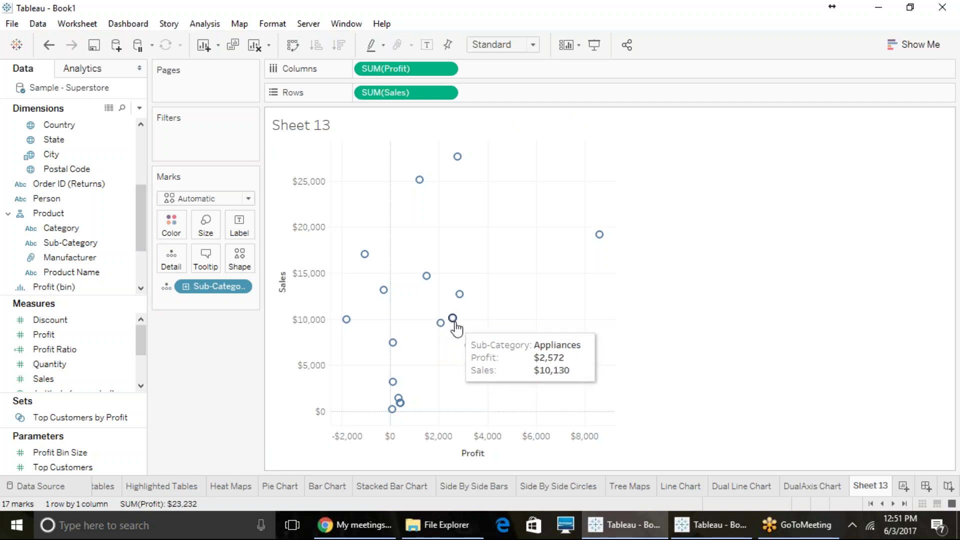
pyautogui.moveTo(458, 298)
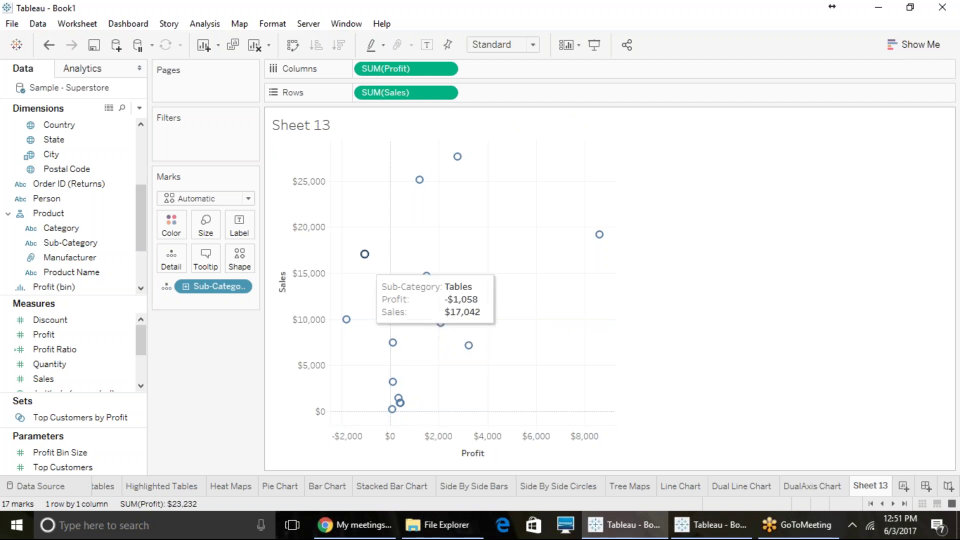
pyautogui.moveTo(440, 478)
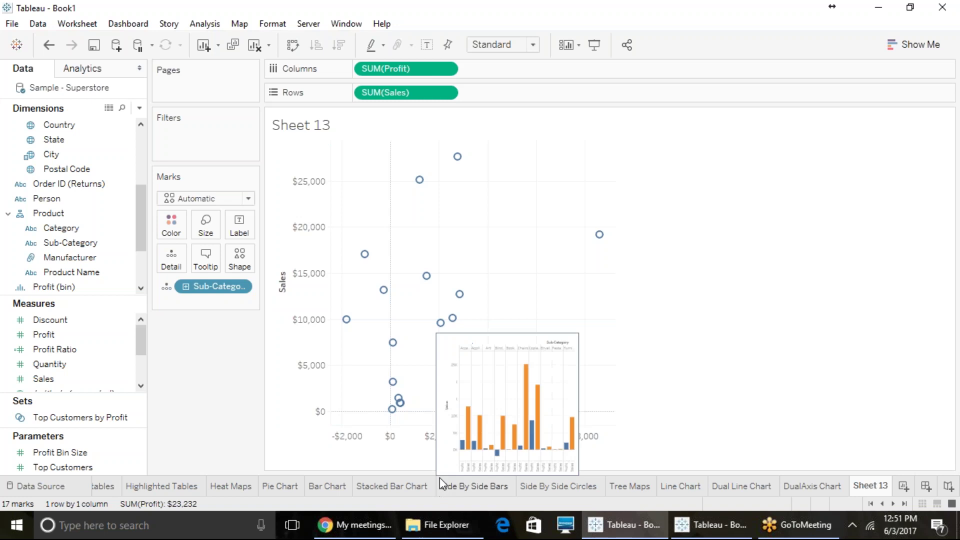
pyautogui.click(409, 442)
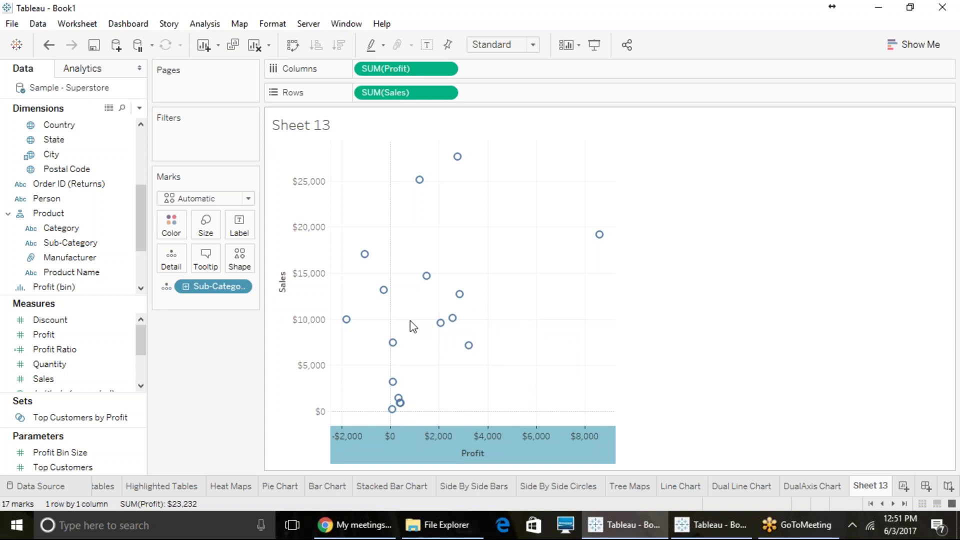
pyautogui.moveTo(406, 425)
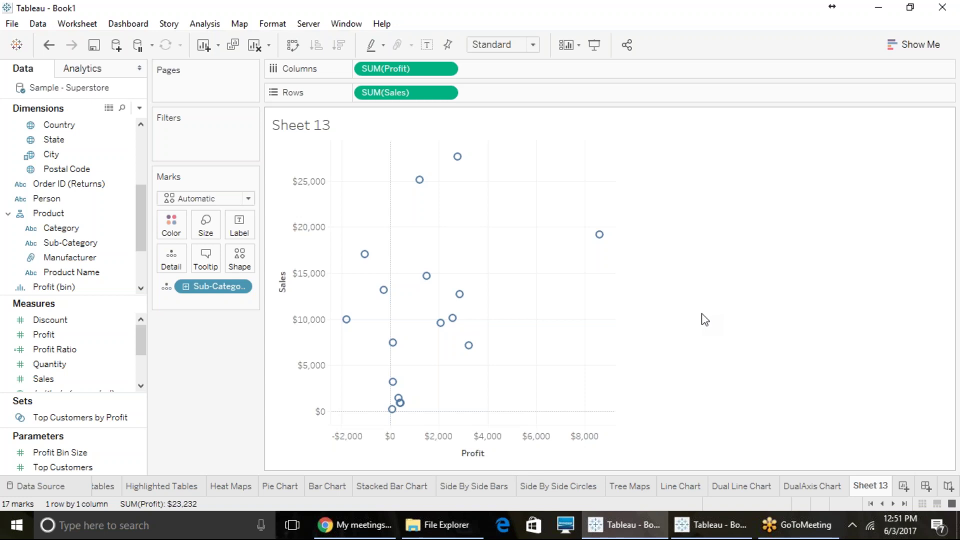
# Rename Sheet 13 as Scatter Plots.
pyautogui.rightClick(870, 484)
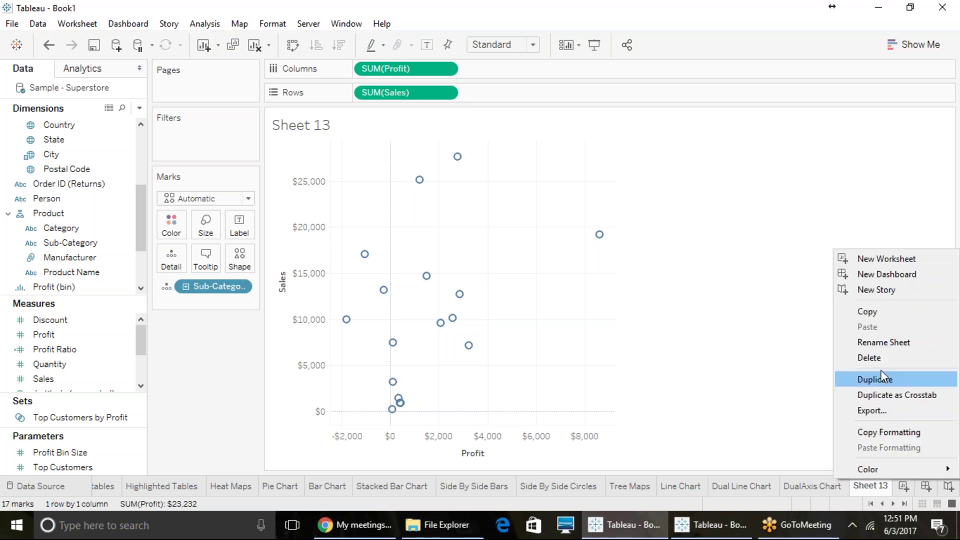
pyautogui.click(883, 345)
pyautogui.write('Scatter')
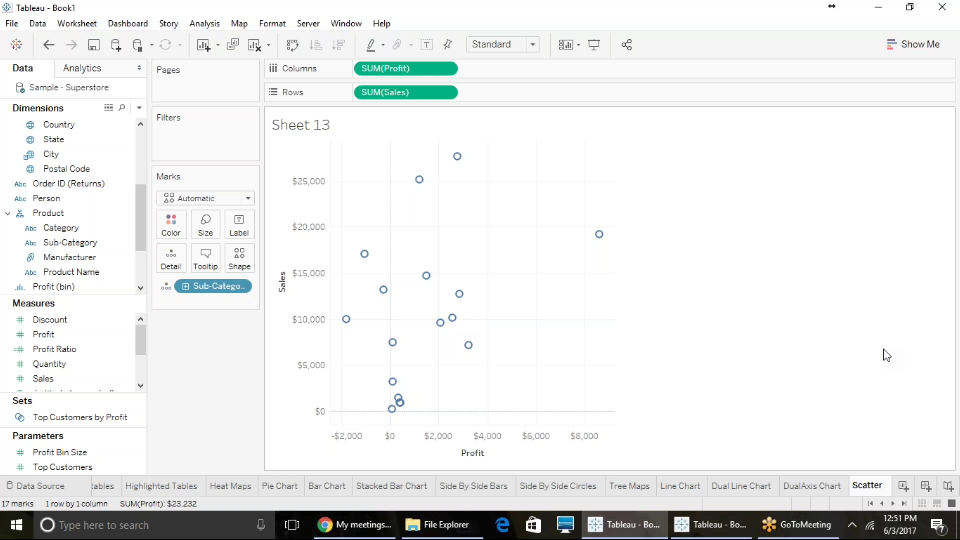
pyautogui.write(' Plots')
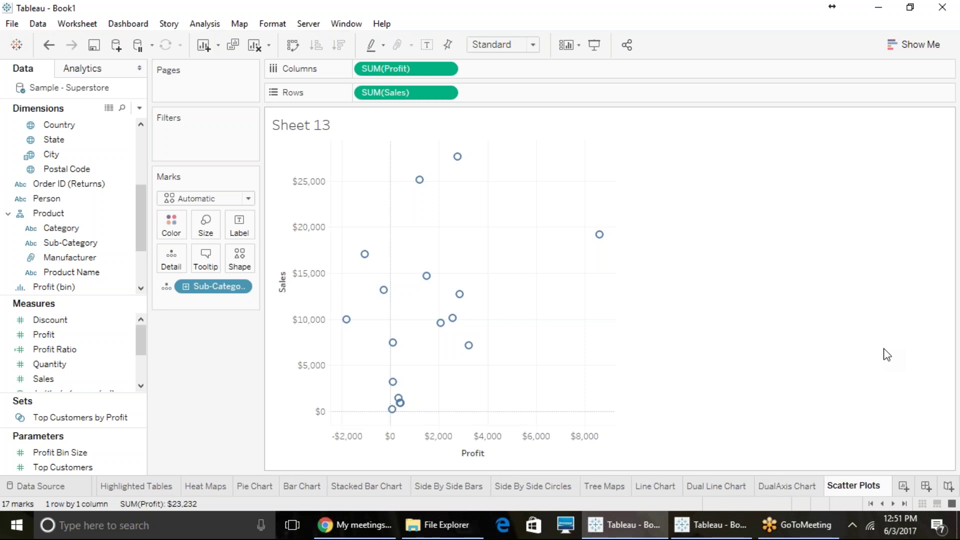
pyautogui.press('Return')
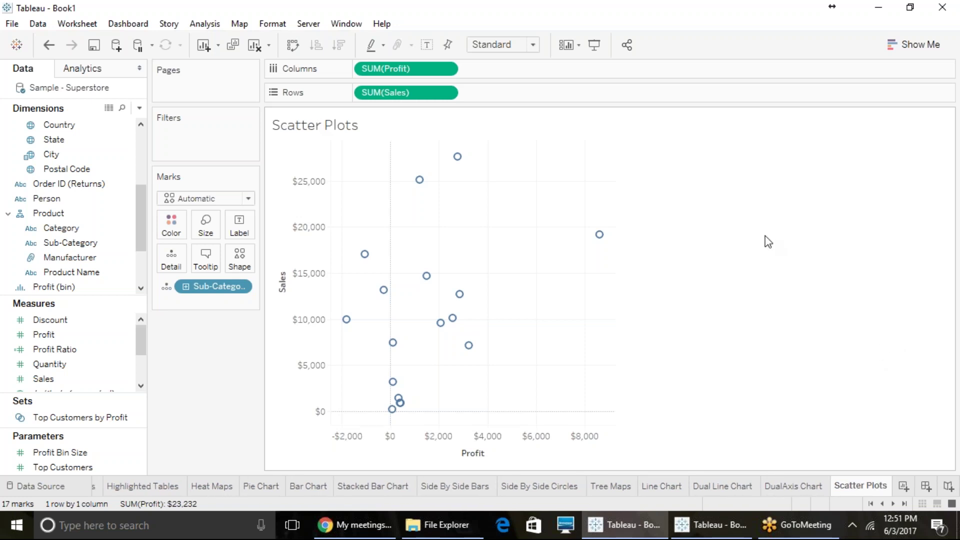
# Create a new blank worksheet after Scatter Plots and check which fields a histogram requires.
pyautogui.click(898, 484)
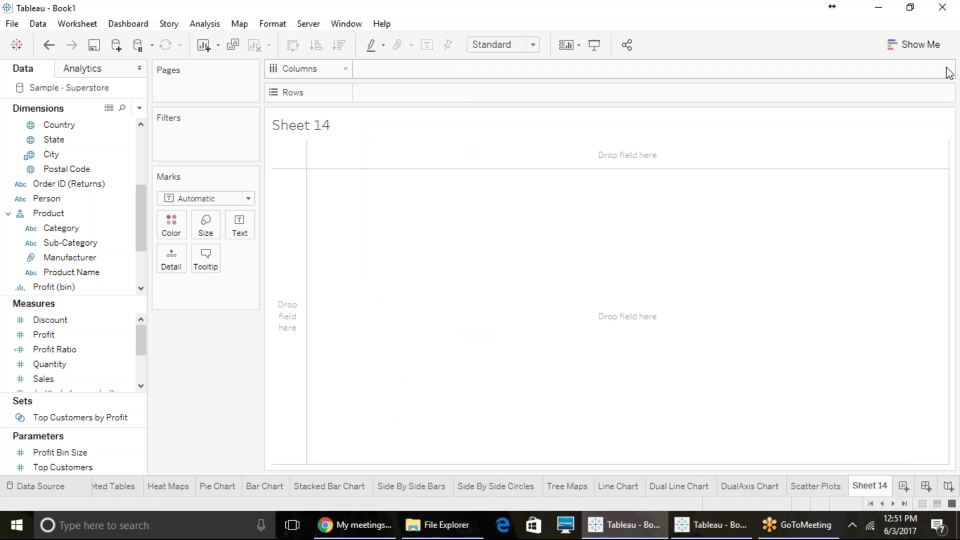
pyautogui.click(917, 48)
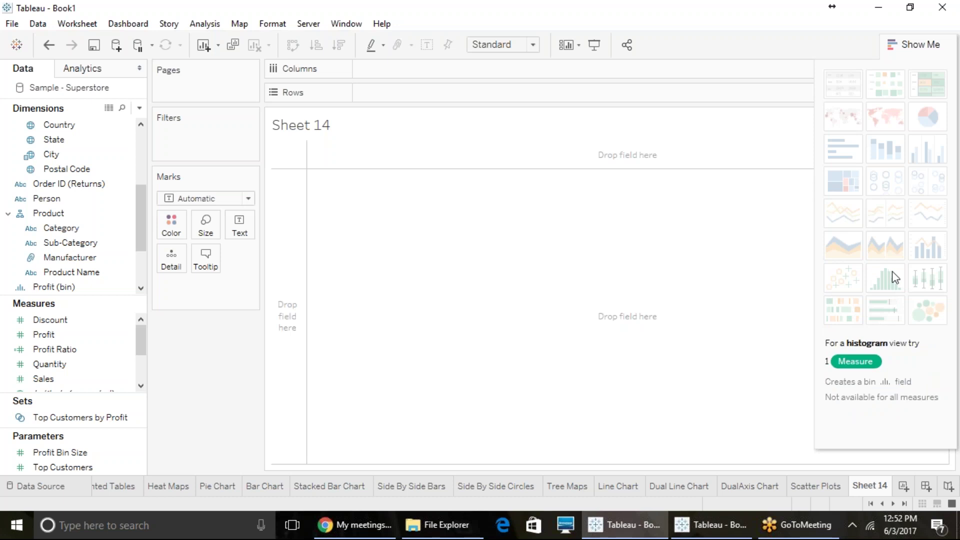
pyautogui.click(918, 45)
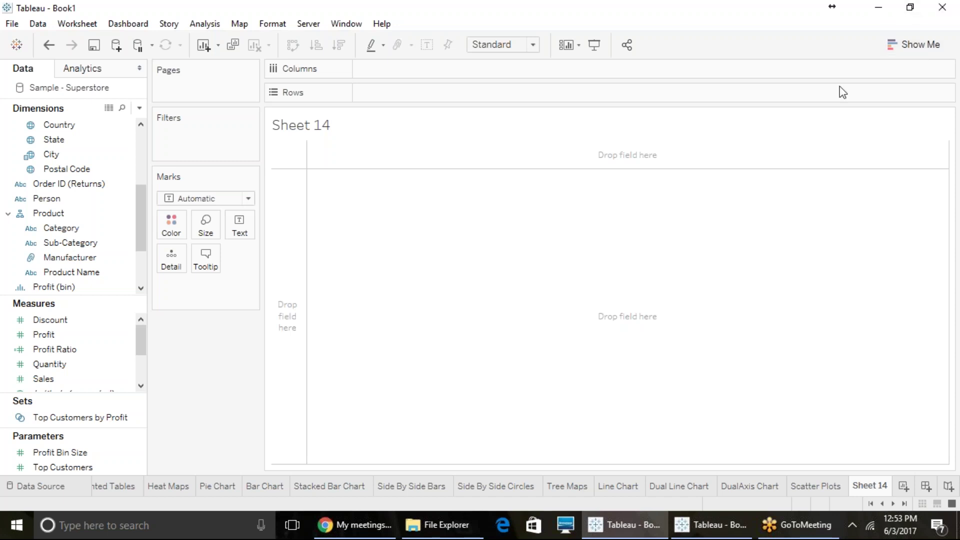
# Plot Sales in the rows on Sheet 14, convert the view to a histogram and inspect its bins.
pyautogui.moveTo(59, 376); pyautogui.dragTo(403, 88)
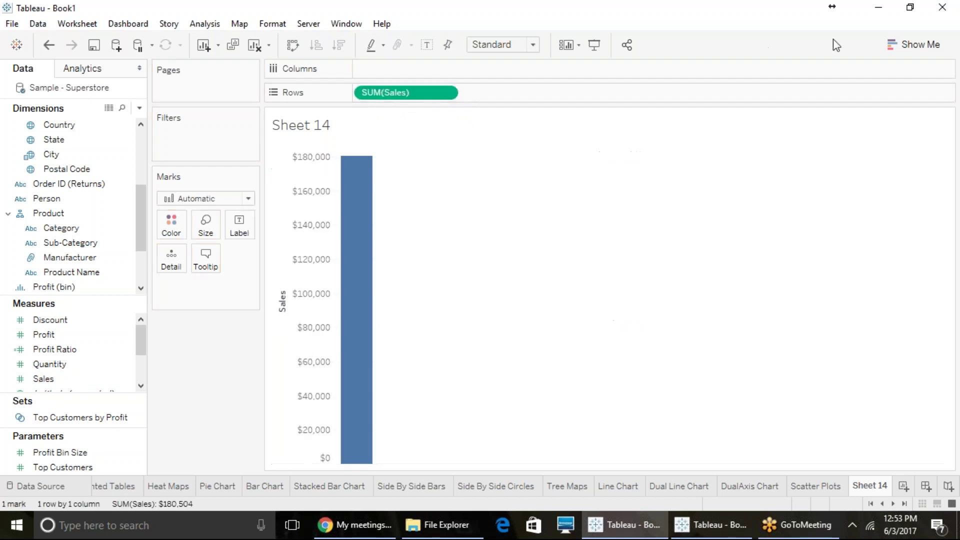
pyautogui.click(914, 45)
pyautogui.click(889, 282)
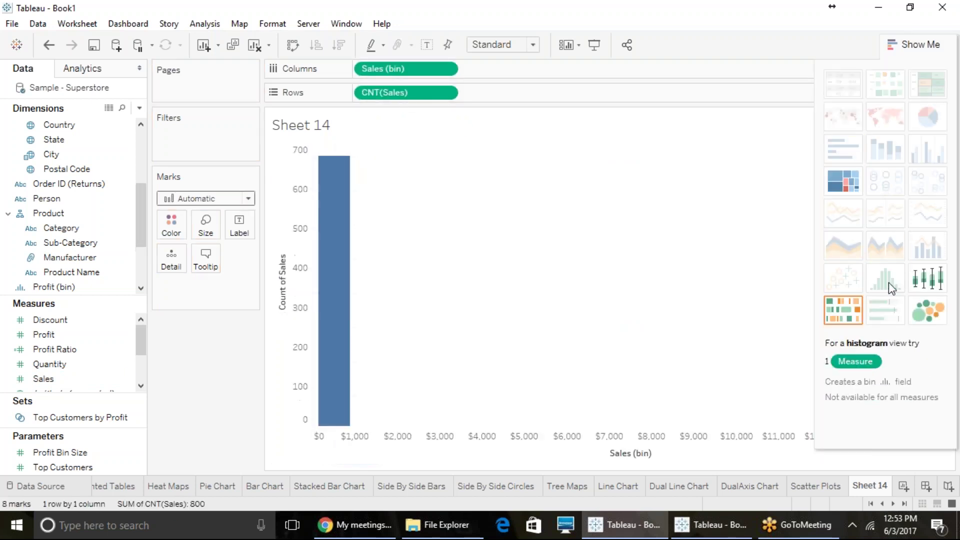
pyautogui.click(892, 56)
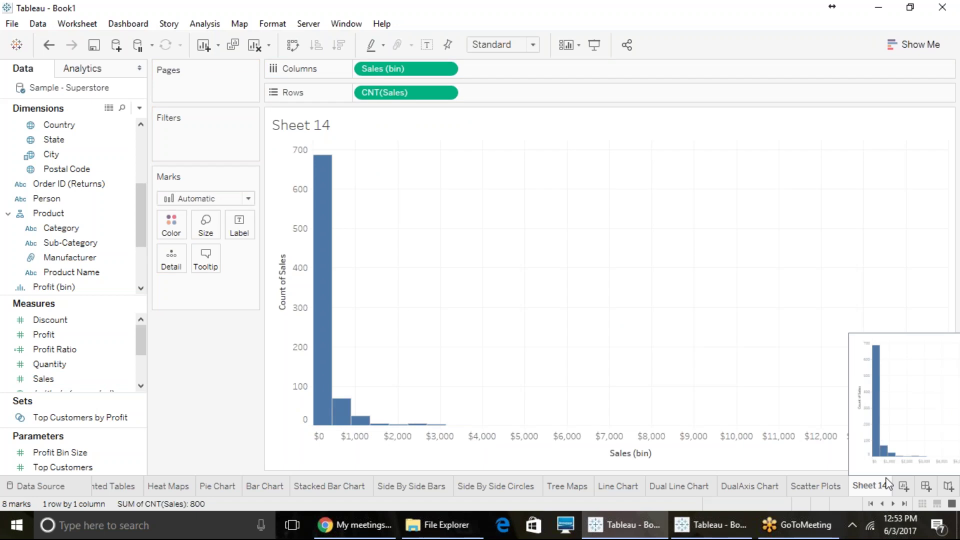
pyautogui.moveTo(325, 423)
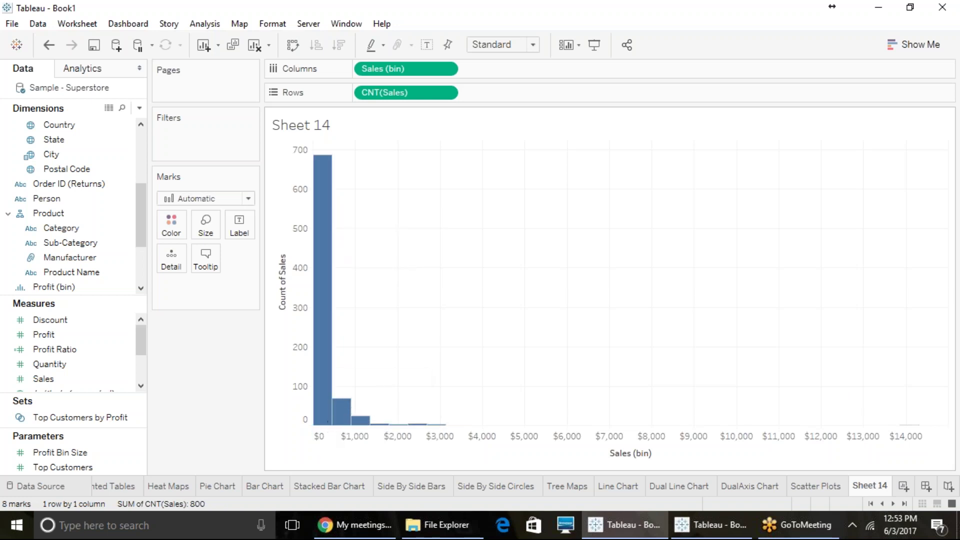
pyautogui.moveTo(440, 423)
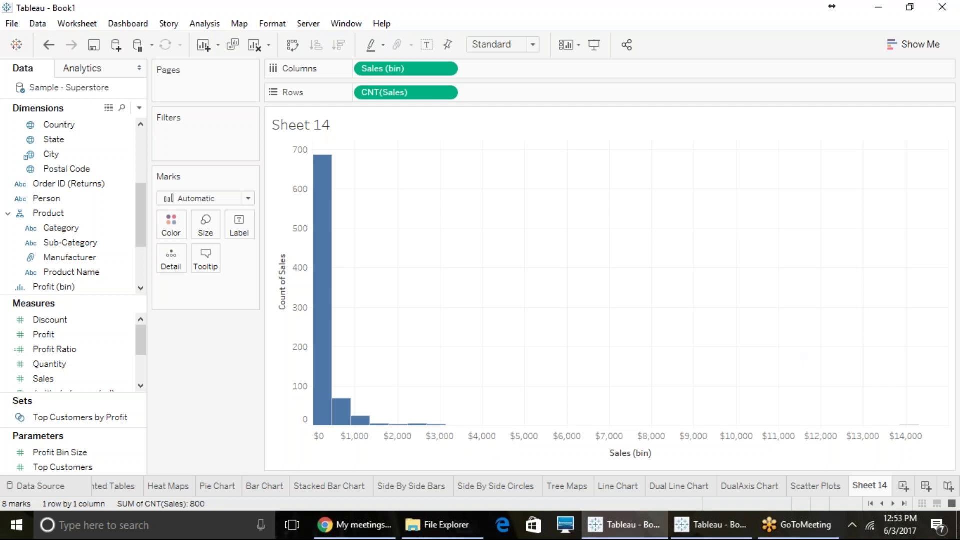
# Rename Sheet 14 as Histograms.
pyautogui.rightClick(870, 487)
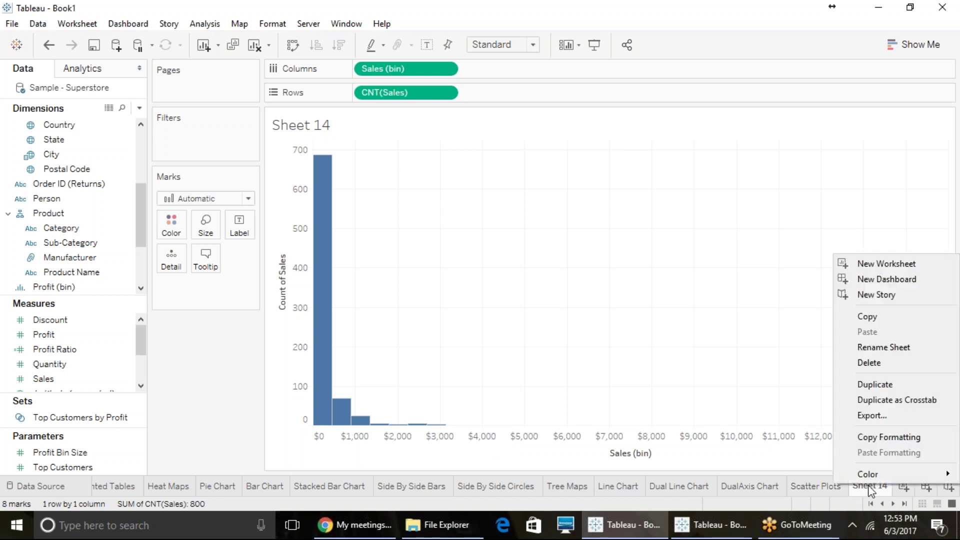
pyautogui.click(896, 348)
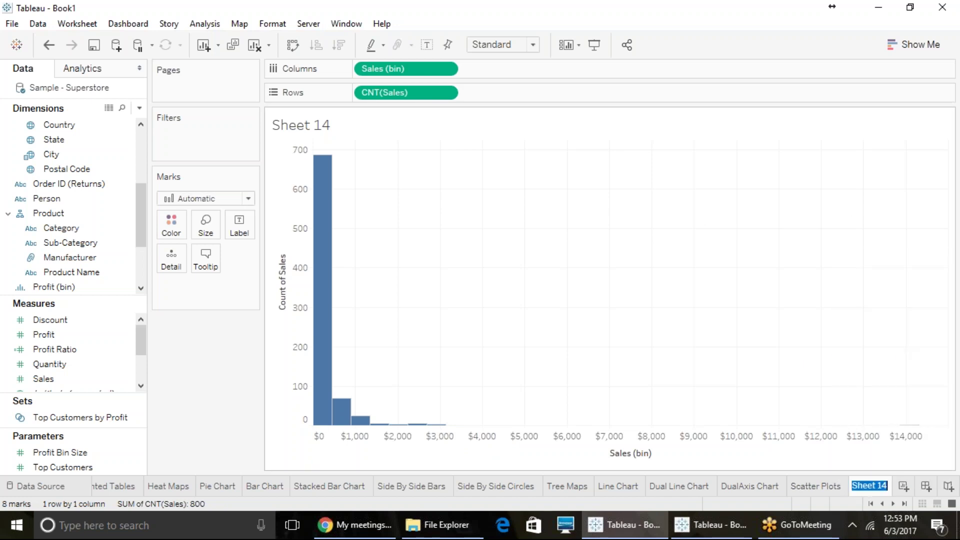
pyautogui.write('Histograms')
pyautogui.press('Return')
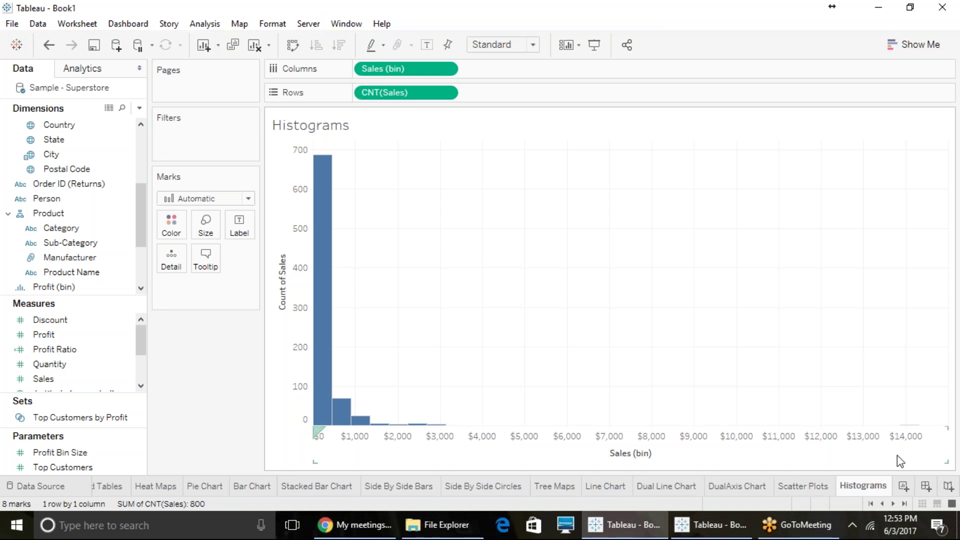
# Create a new blank worksheet after Histograms and check which fields packed bubbles require.
pyautogui.click(902, 486)
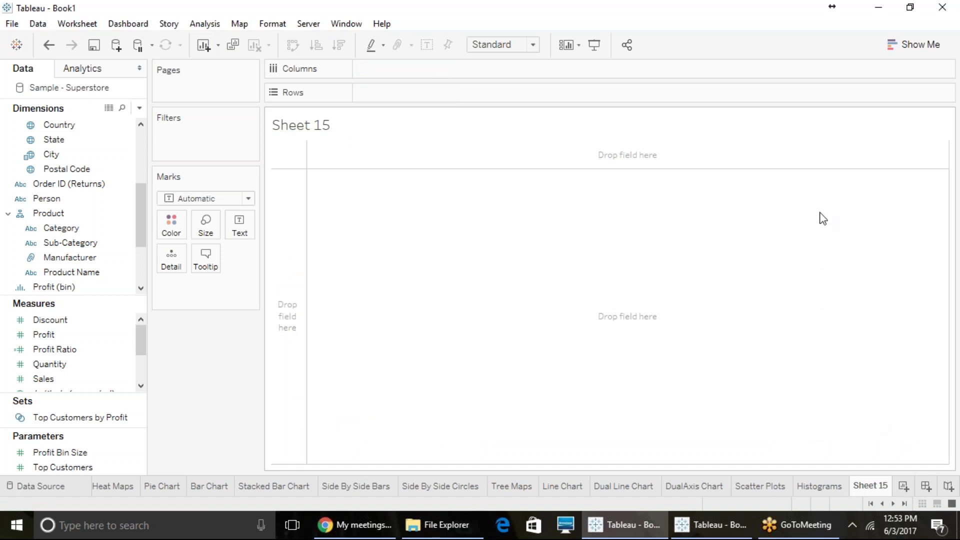
pyautogui.click(895, 48)
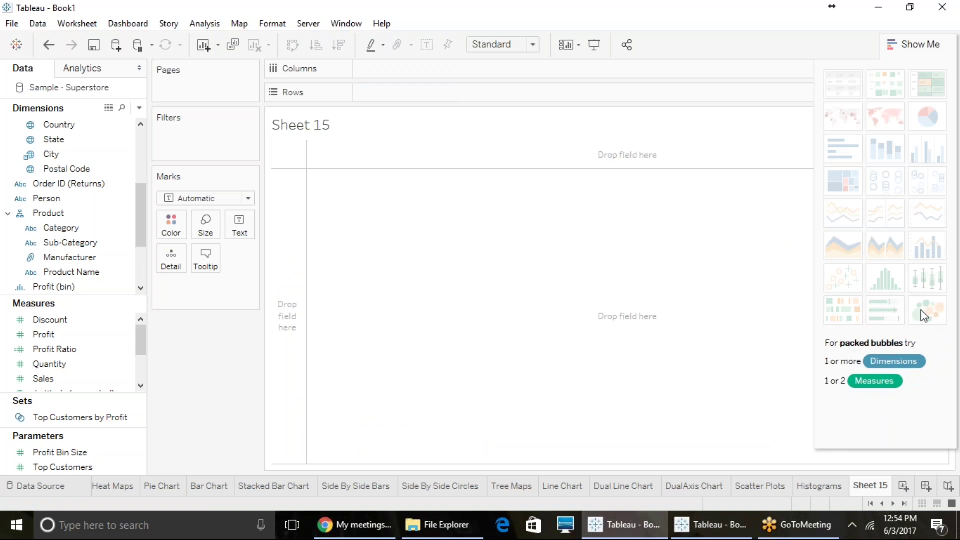
# Duplicate the Tree Maps sheet, convert the copy to packed bubbles of Sales by Region and clear the West mark selection.
pyautogui.click(503, 492)
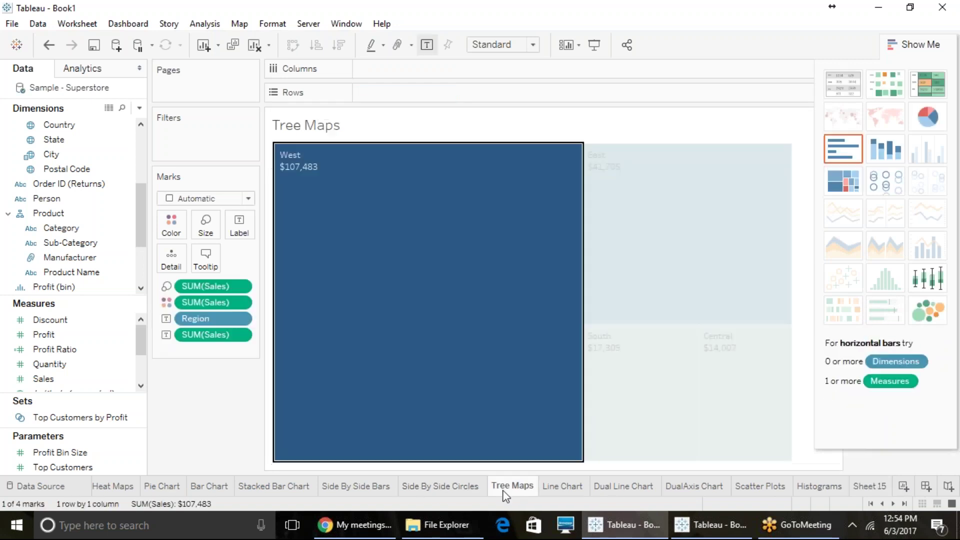
pyautogui.rightClick(500, 484)
pyautogui.click(547, 390)
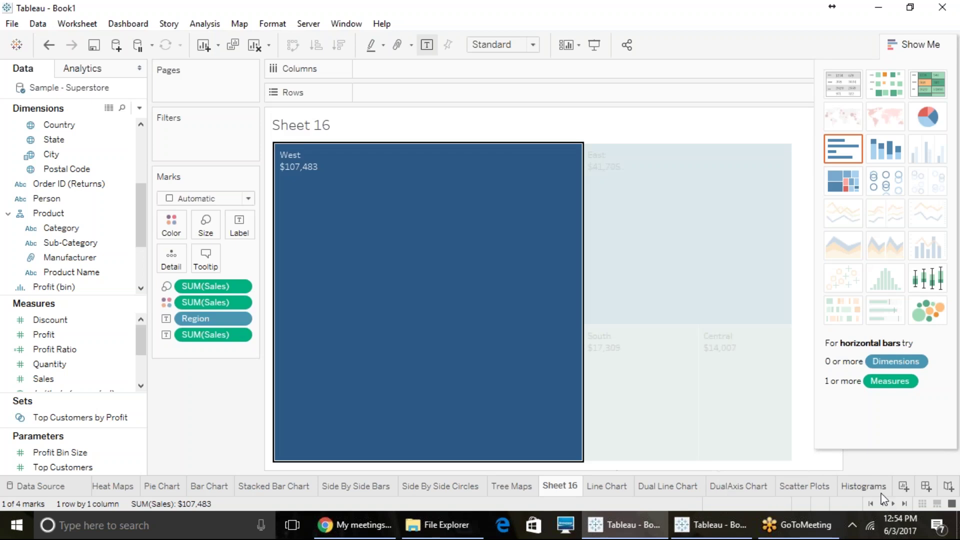
pyautogui.click(927, 309)
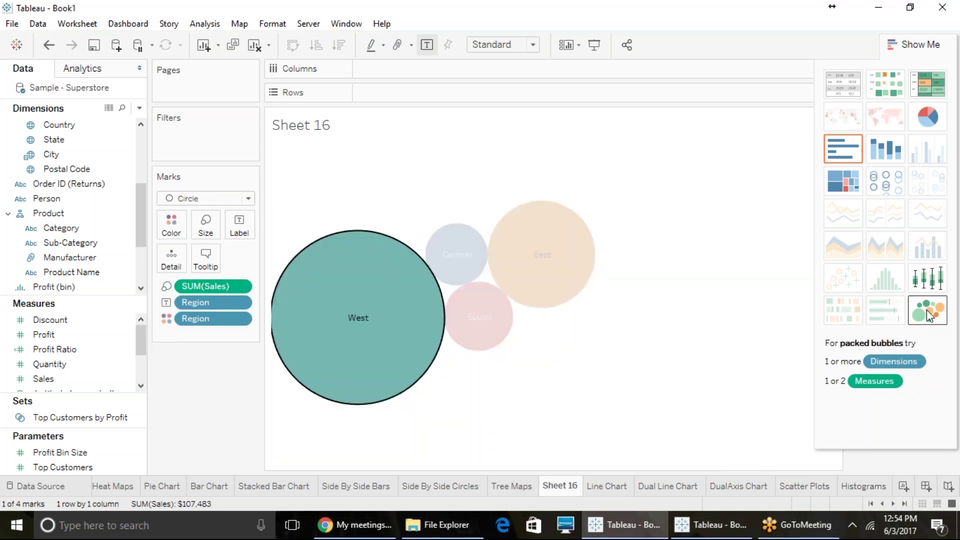
pyautogui.click(638, 395)
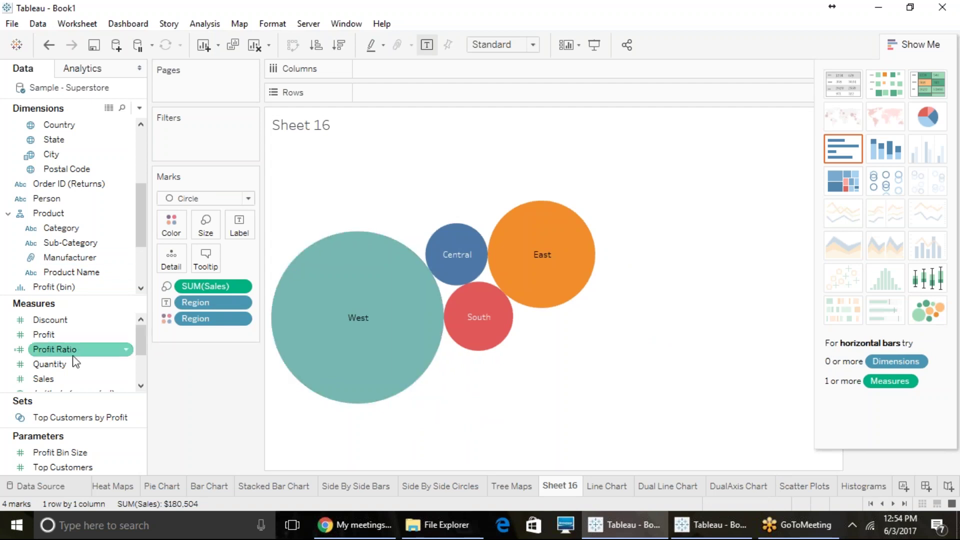
pyautogui.moveTo(50, 335); pyautogui.dragTo(45, 367)
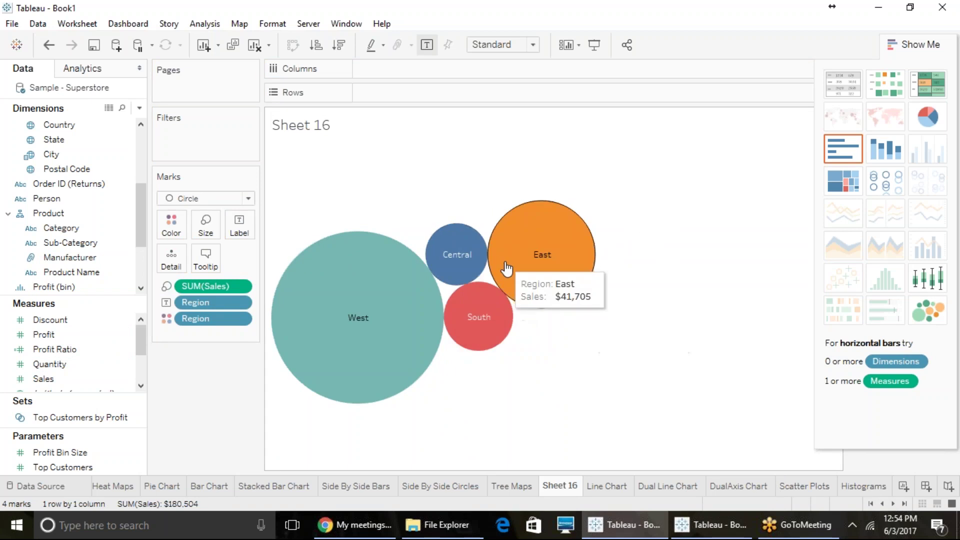
# Rename Sheet 16 as Bubble Chart.
pyautogui.rightClick(568, 485)
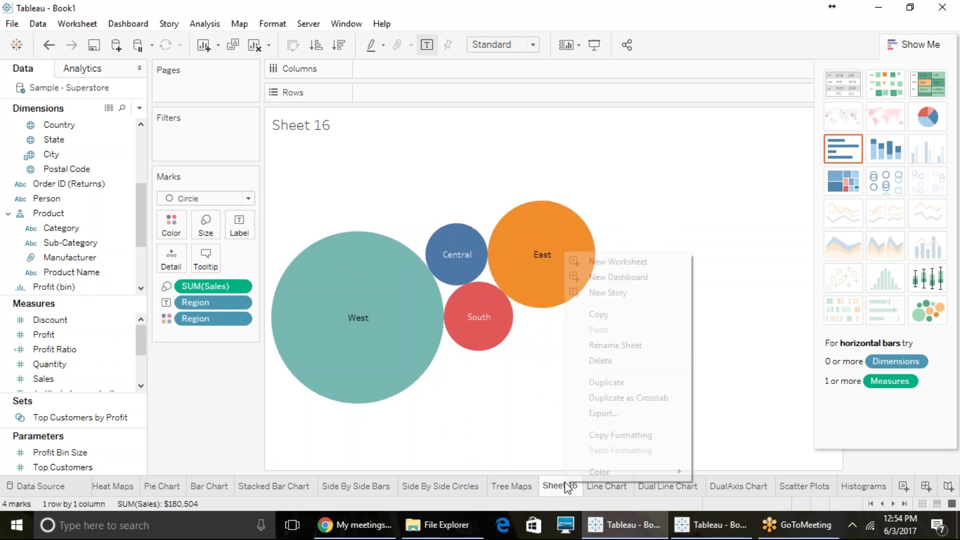
pyautogui.click(614, 345)
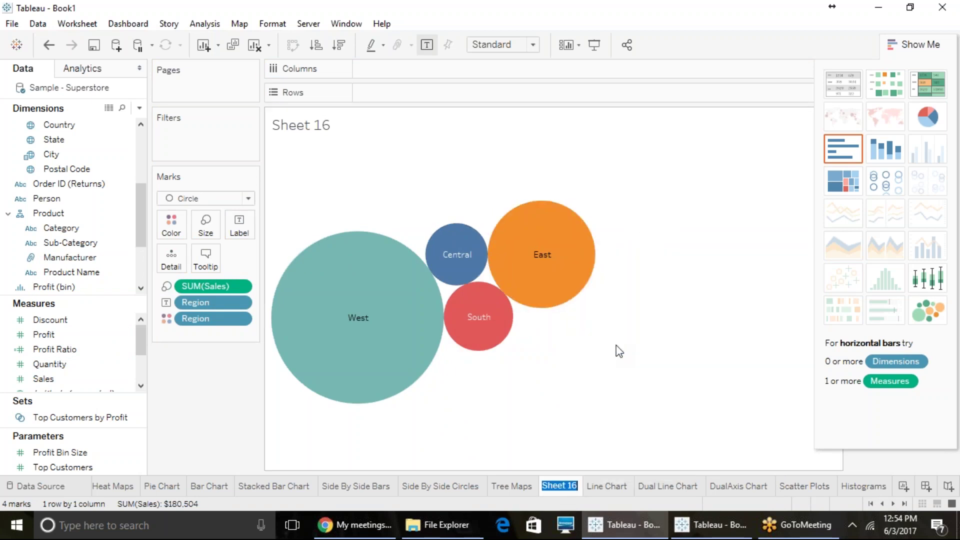
pyautogui.write('Bubble Chart')
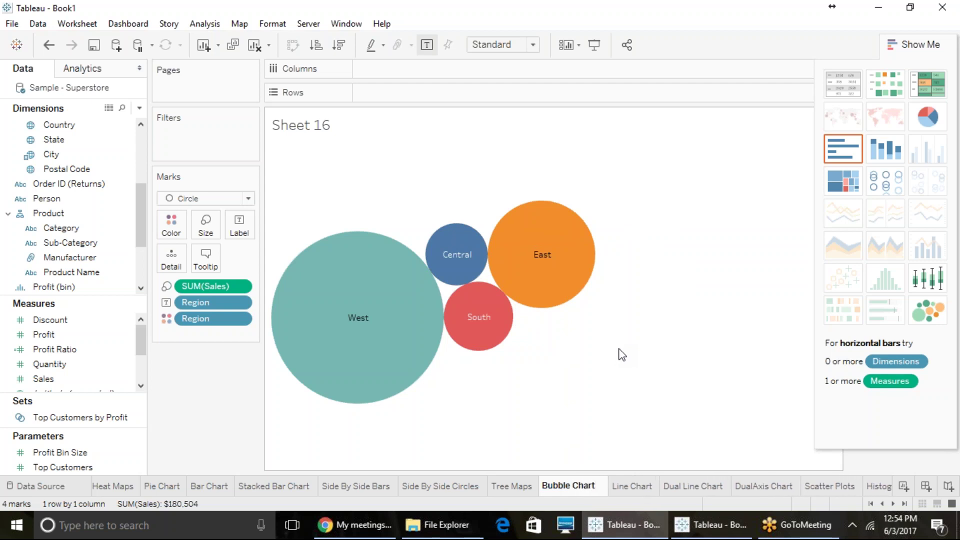
pyautogui.press('Return')
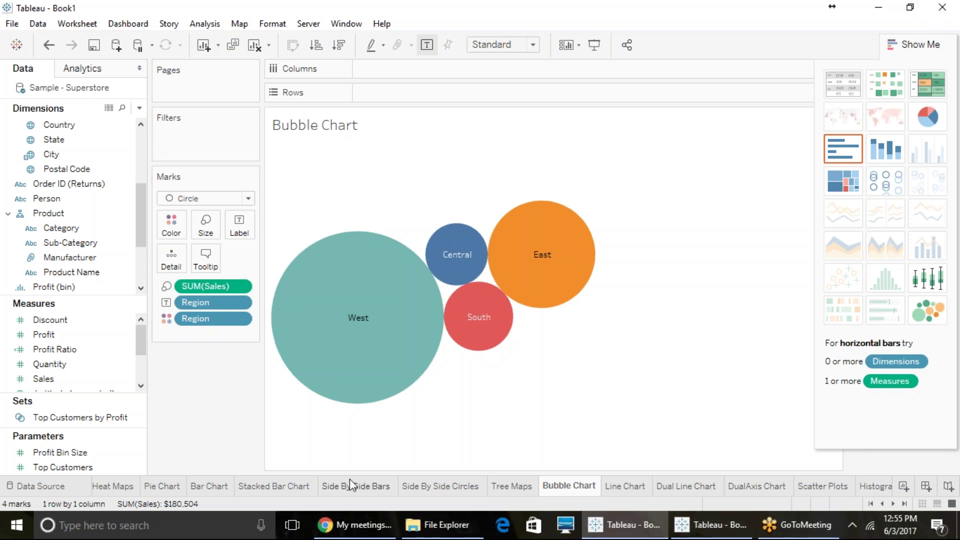
# Review the finished DualAxis Chart, Bar Chart and Stacked Bar Chart sheets.
pyautogui.click(768, 486)
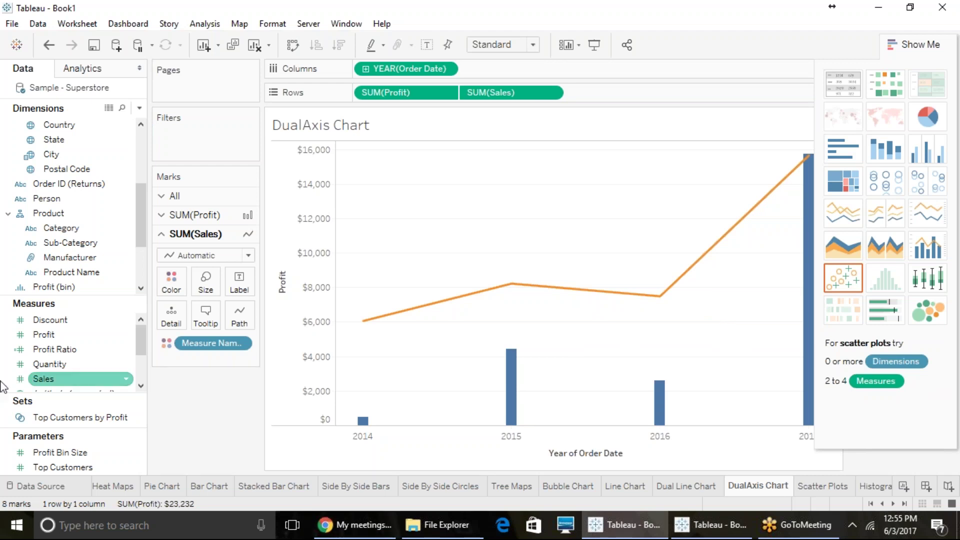
pyautogui.click(220, 483)
pyautogui.click(279, 486)
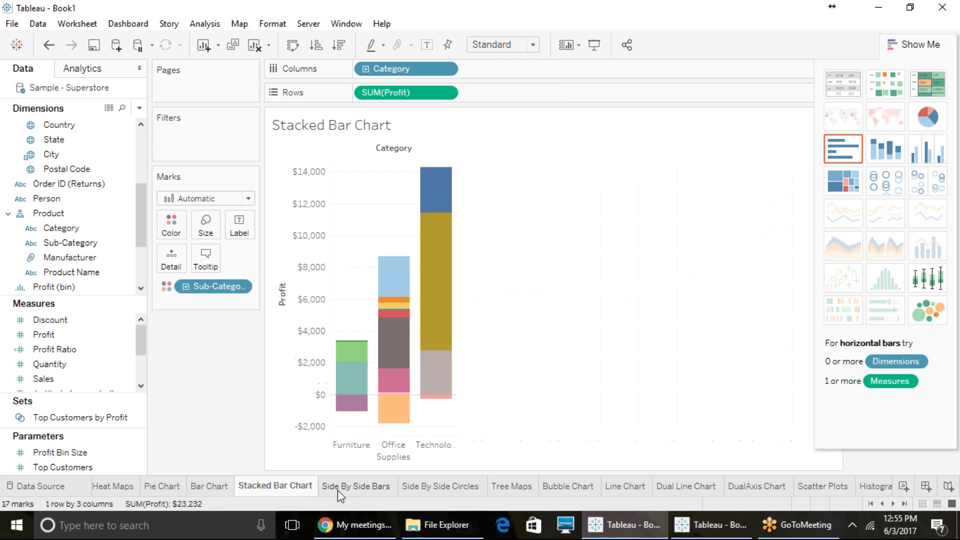
# Review the Side By Side Bars, Side By Side Circles, Tree Maps, Bubble Chart and Histograms sheets.
pyautogui.click(338, 487)
pyautogui.click(409, 487)
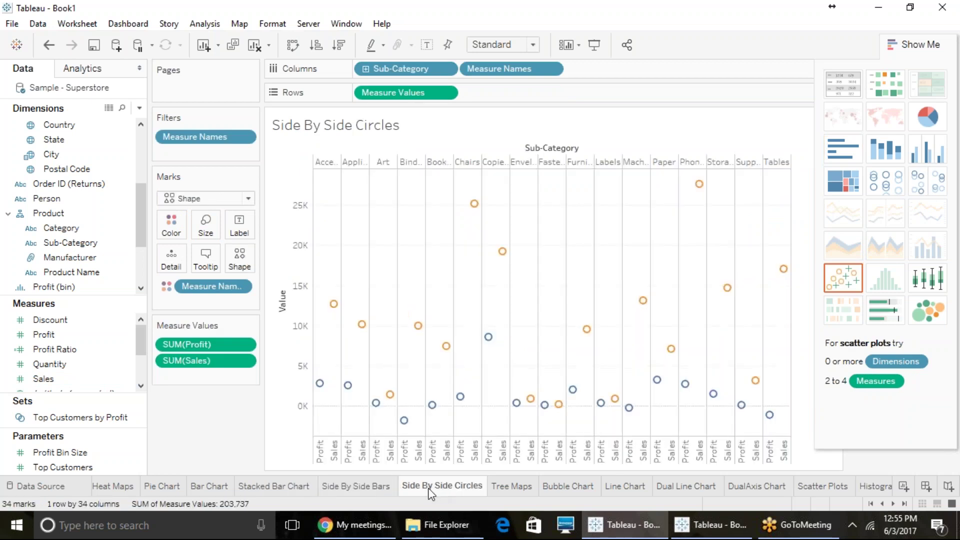
pyautogui.click(513, 487)
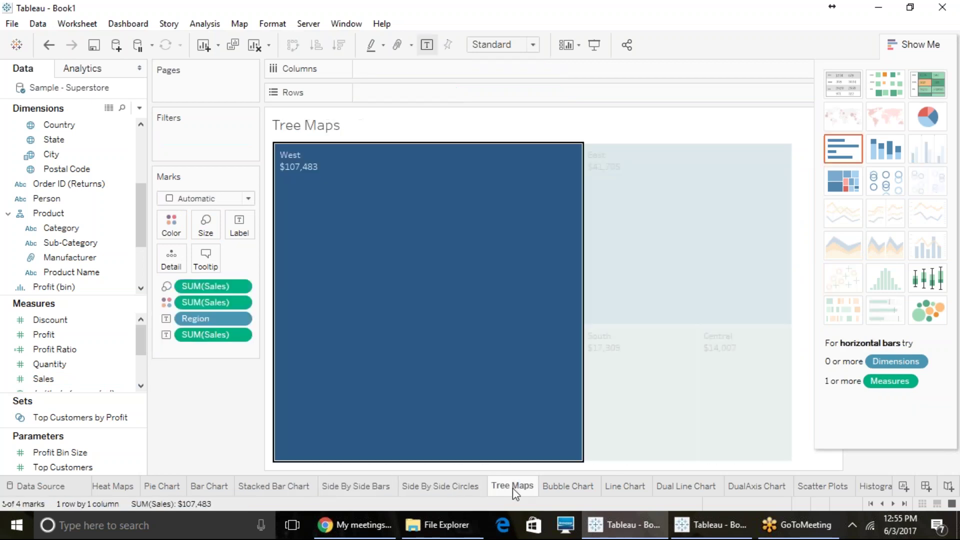
pyautogui.click(568, 488)
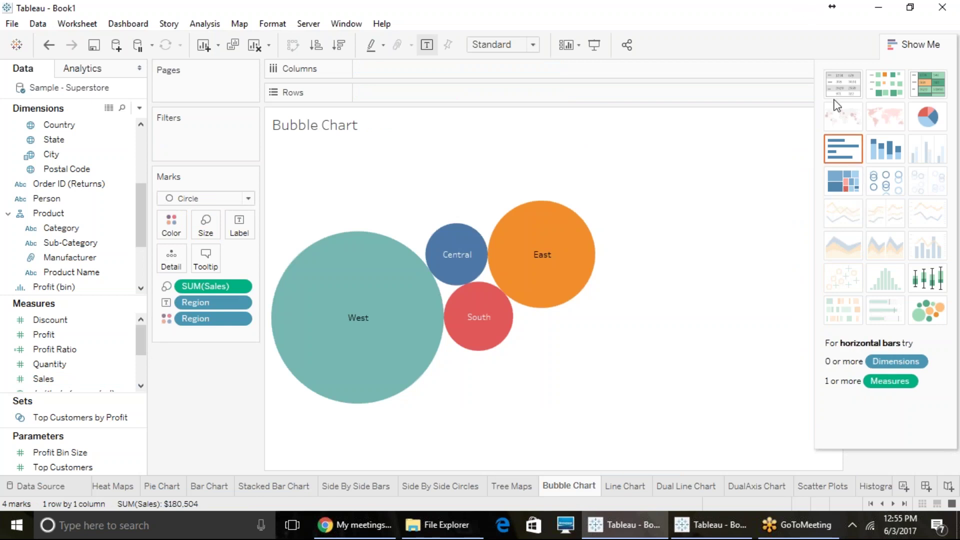
pyautogui.click(885, 486)
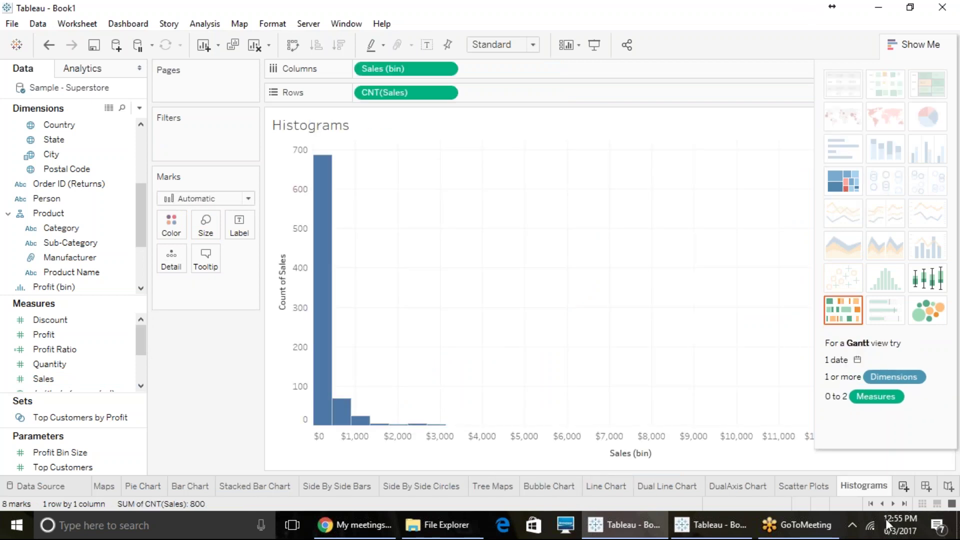
# Add a new blank worksheet, and on Sheet 15 check the location dimensions and the generated latitude and longitude measures.
pyautogui.click(902, 486)
pyautogui.click(829, 487)
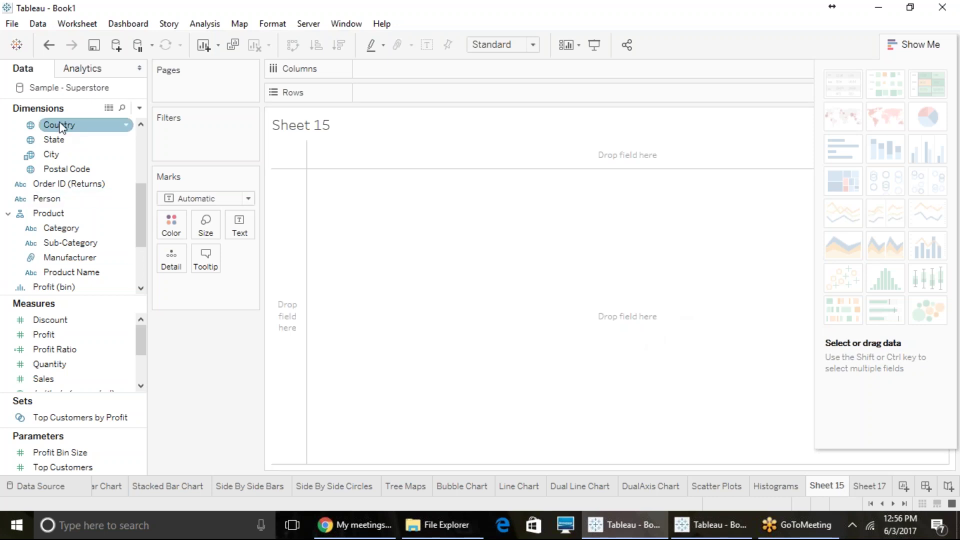
pyautogui.scroll(2, 59, 128)
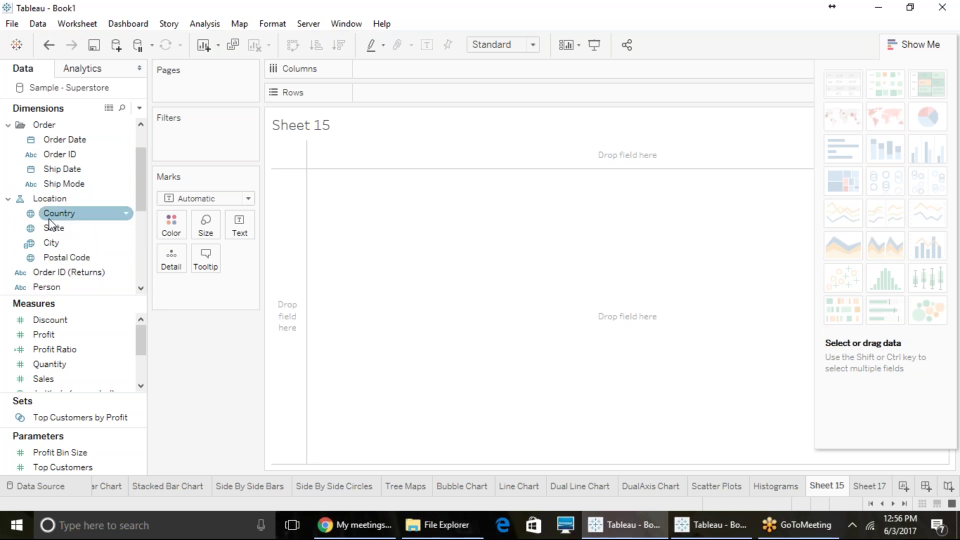
pyautogui.moveTo(888, 94)
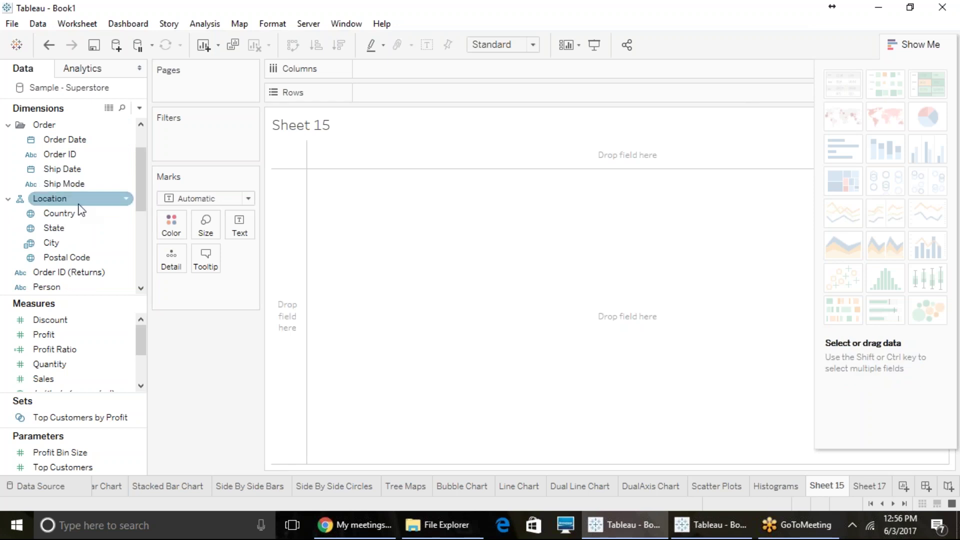
pyautogui.scroll(-1, 80, 350)
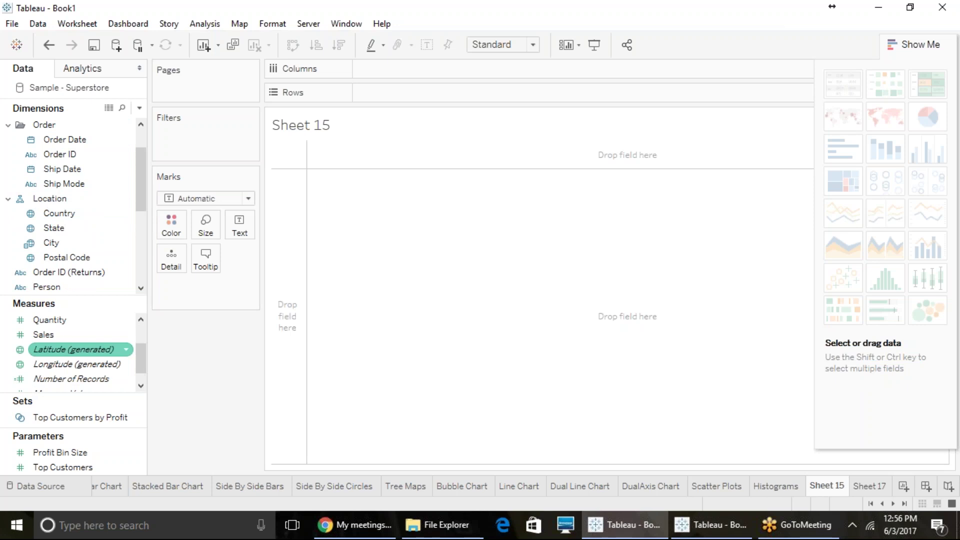
pyautogui.moveTo(73, 353)
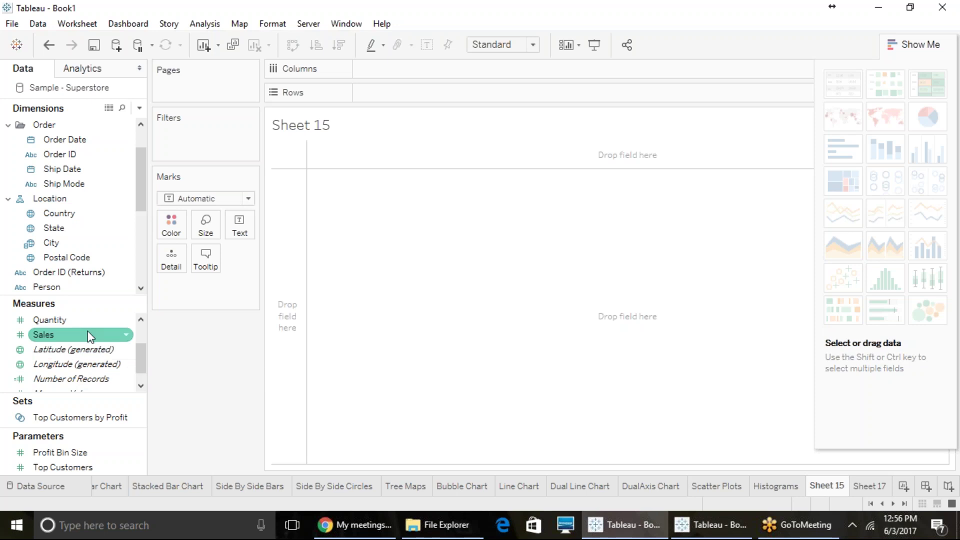
pyautogui.scroll(1, 127, 285)
# Build a symbol map from the State dimension on Sheet 15.
pyautogui.click(912, 45)
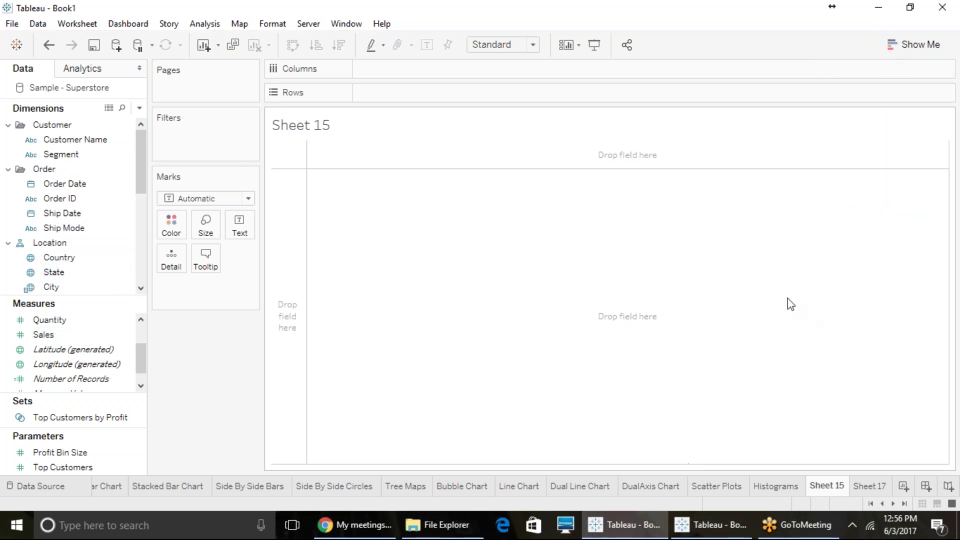
pyautogui.click(73, 275)
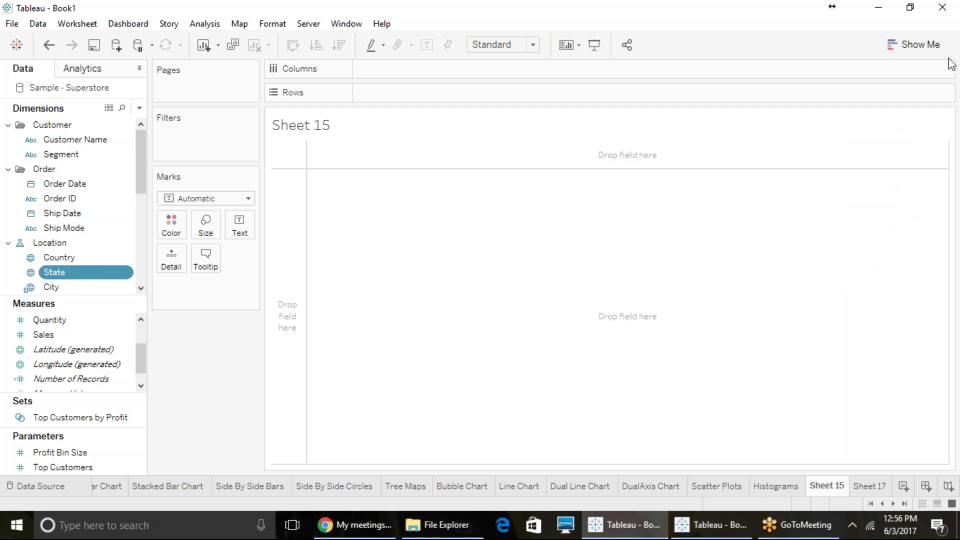
pyautogui.click(931, 51)
pyautogui.click(841, 119)
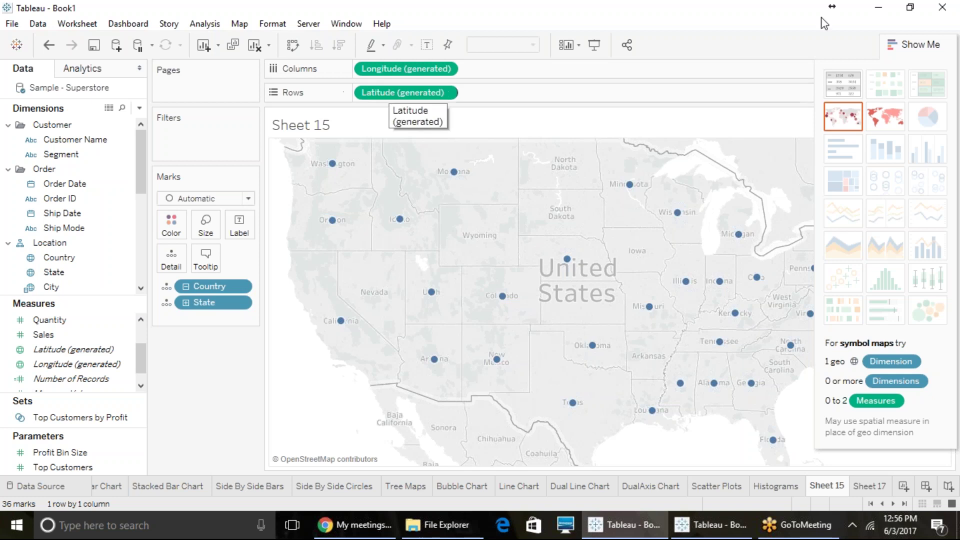
pyautogui.click(895, 44)
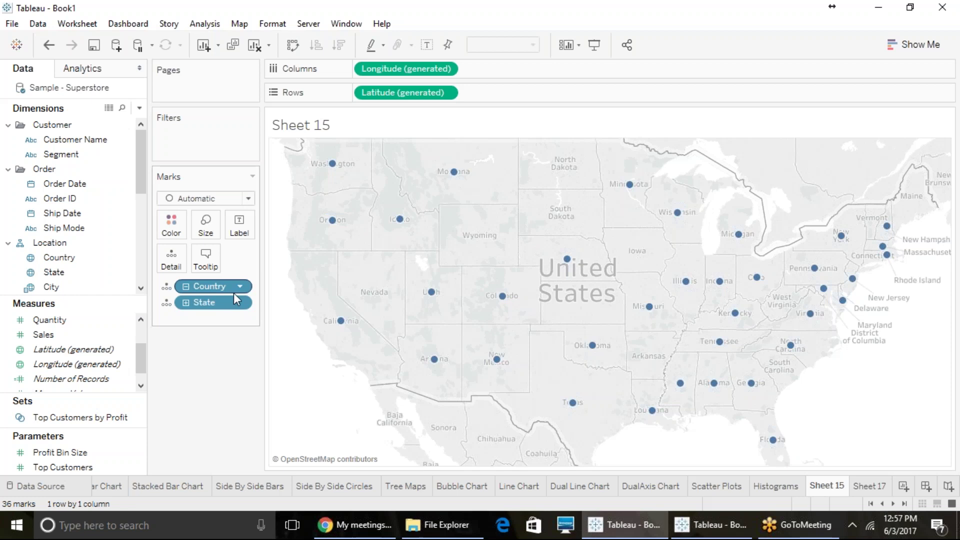
# Size the map's circles by Sales and label them with State.
pyautogui.scroll(1, 48, 340)
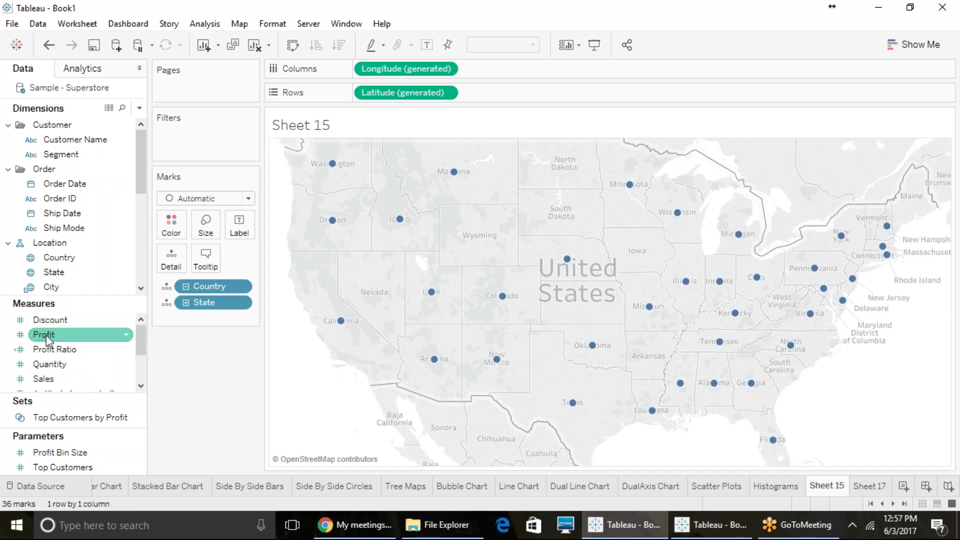
pyautogui.moveTo(58, 378); pyautogui.dragTo(205, 220)
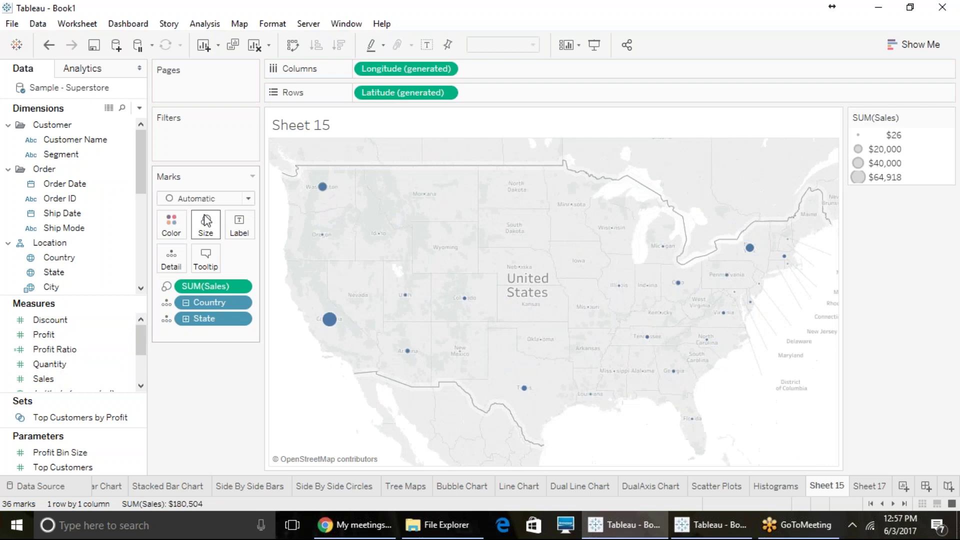
pyautogui.moveTo(326, 326)
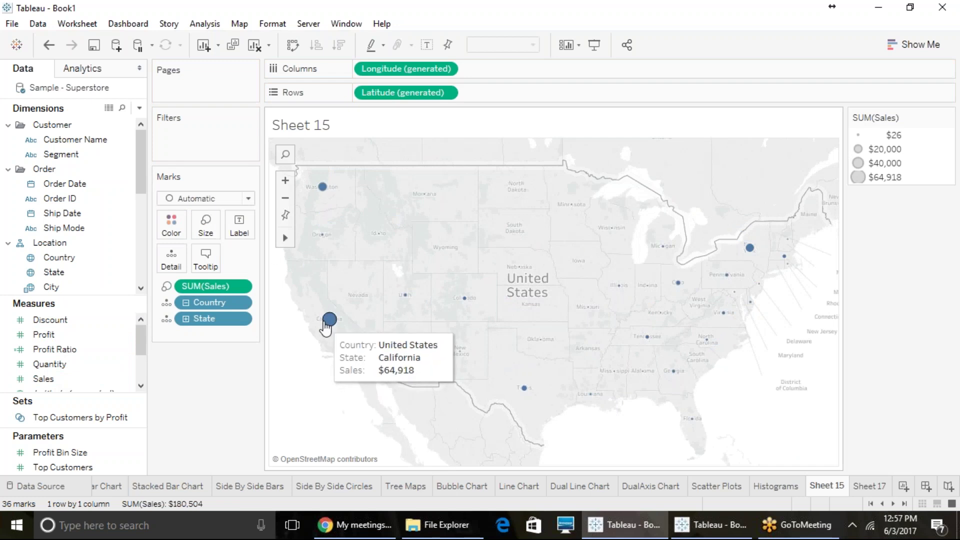
pyautogui.moveTo(327, 191)
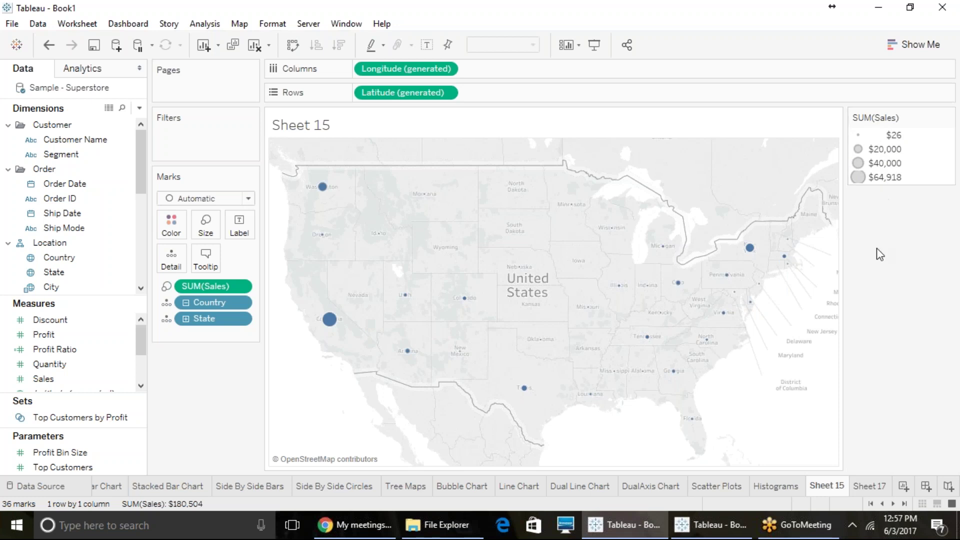
pyautogui.click(55, 273)
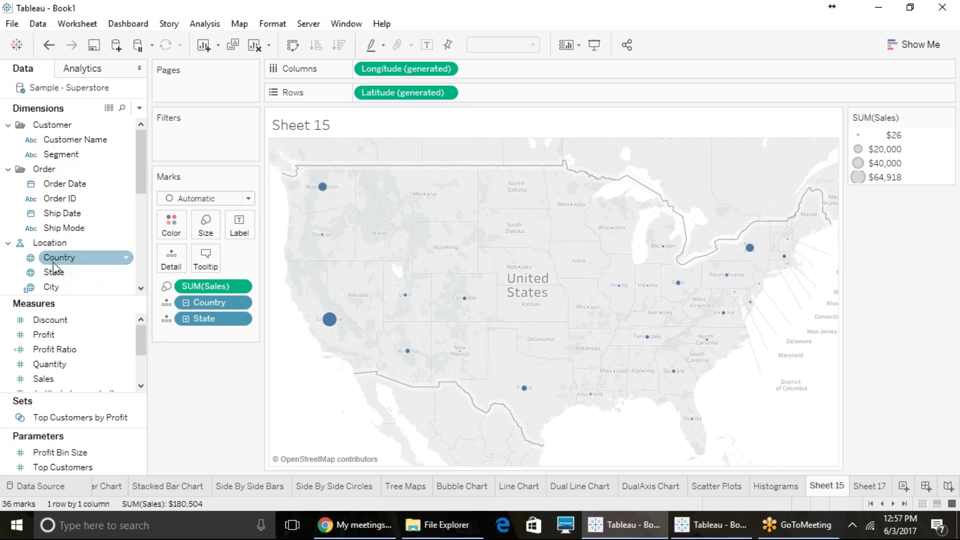
pyautogui.moveTo(50, 273); pyautogui.dragTo(239, 226)
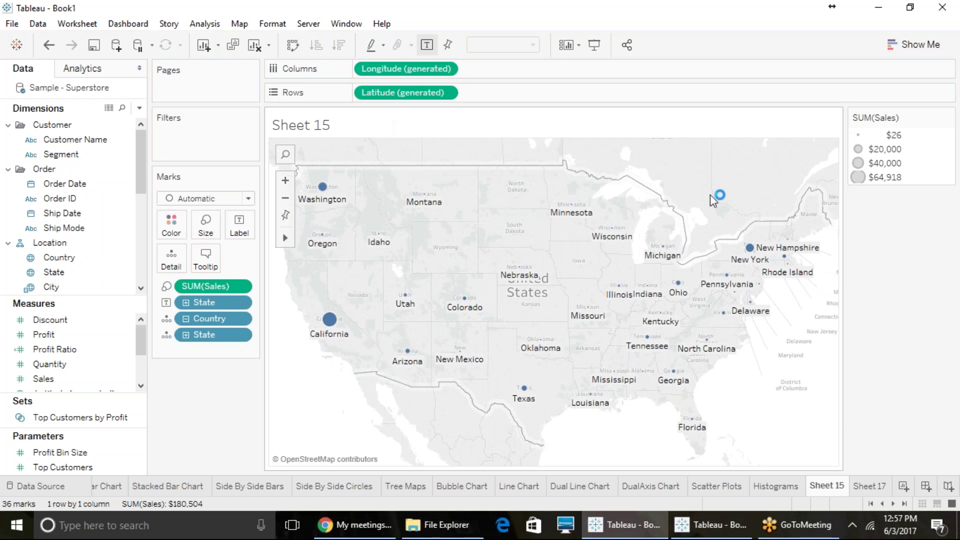
pyautogui.moveTo(675, 372)
# Rename Sheet 15 as Symbol Maps.
pyautogui.click(823, 486)
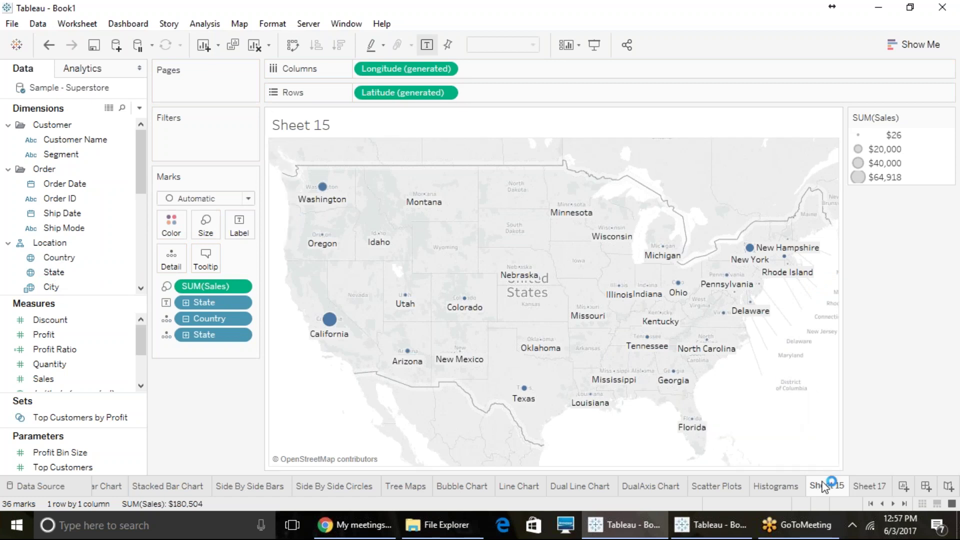
pyautogui.rightClick(815, 484)
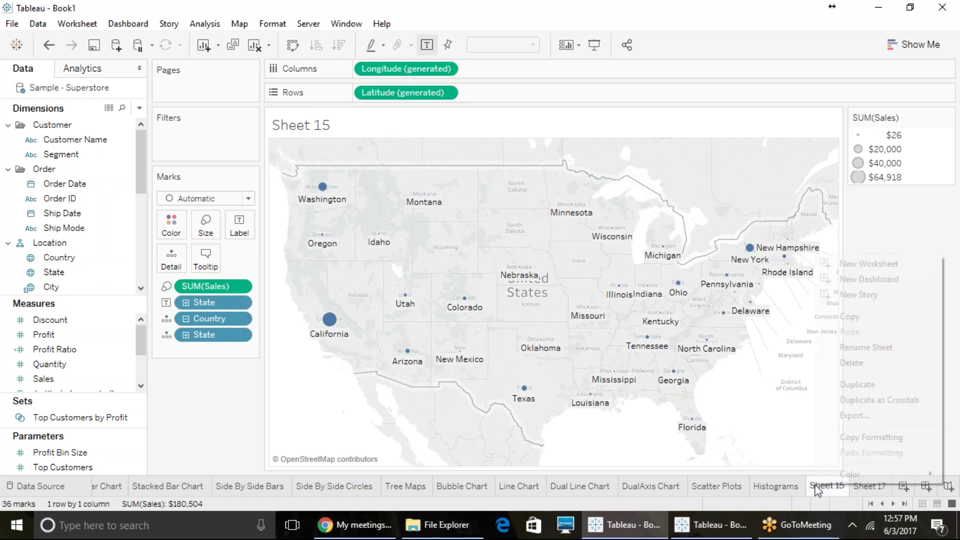
pyautogui.click(872, 350)
pyautogui.write('Symbol')
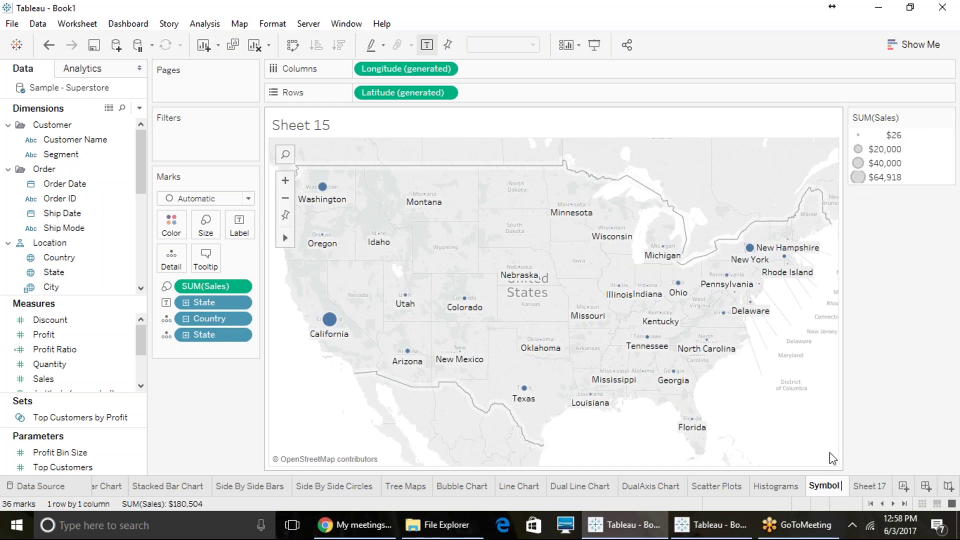
pyautogui.write('Maps')
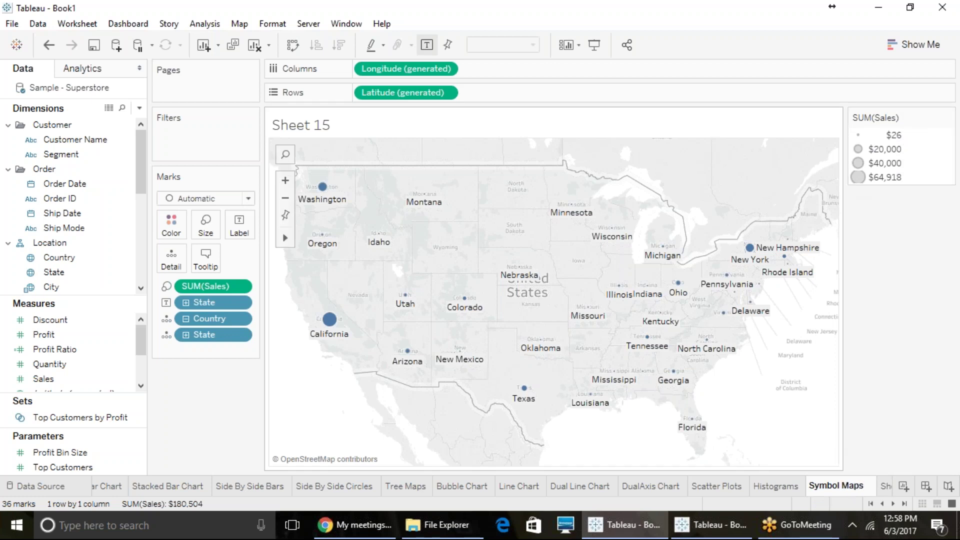
pyautogui.press('Return')
# Plot State as a filled map on the blank Sheet 17.
pyautogui.click(883, 486)
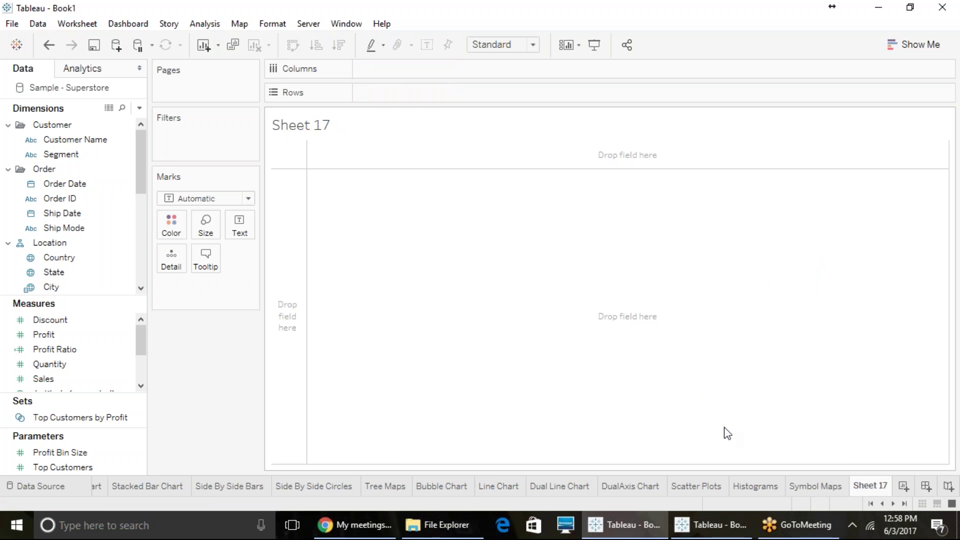
pyautogui.click(811, 485)
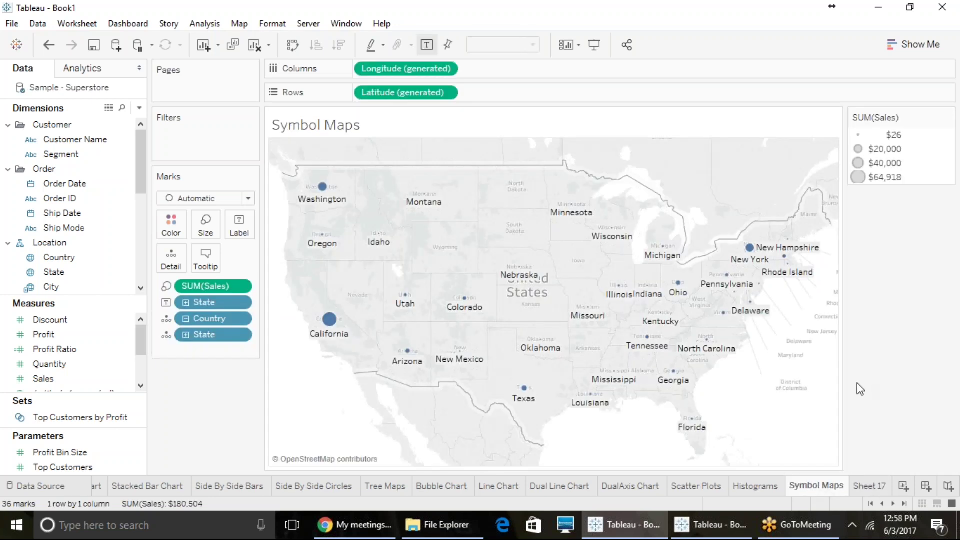
pyautogui.click(867, 485)
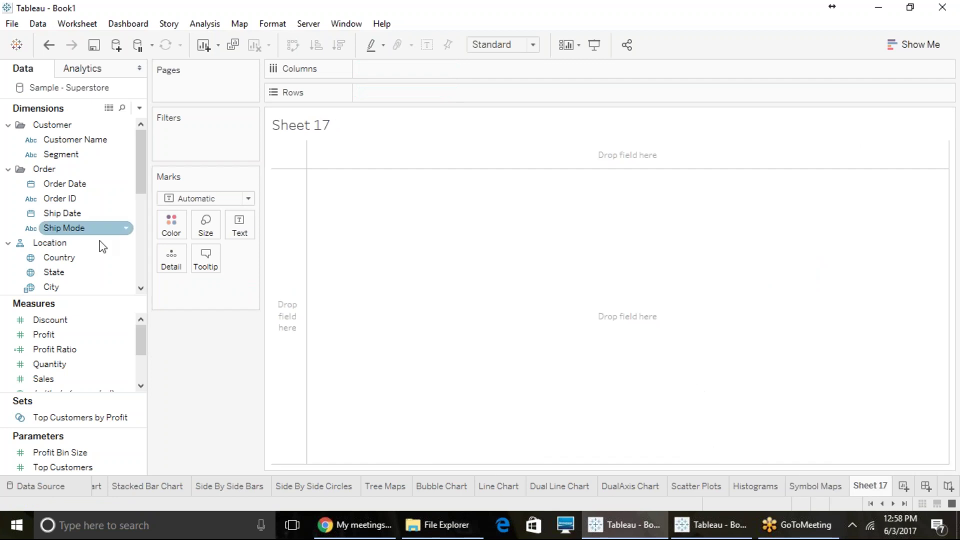
pyautogui.doubleClick(70, 275)
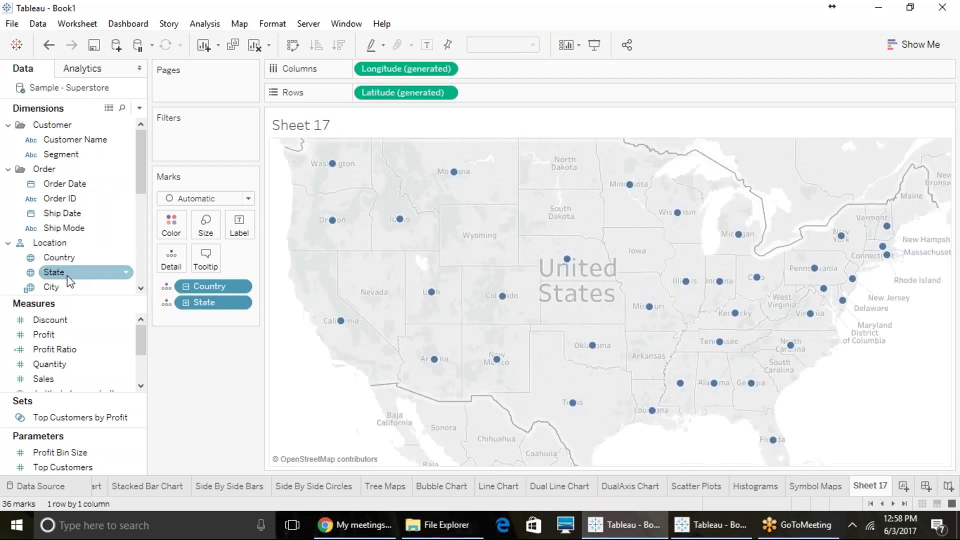
pyautogui.click(904, 50)
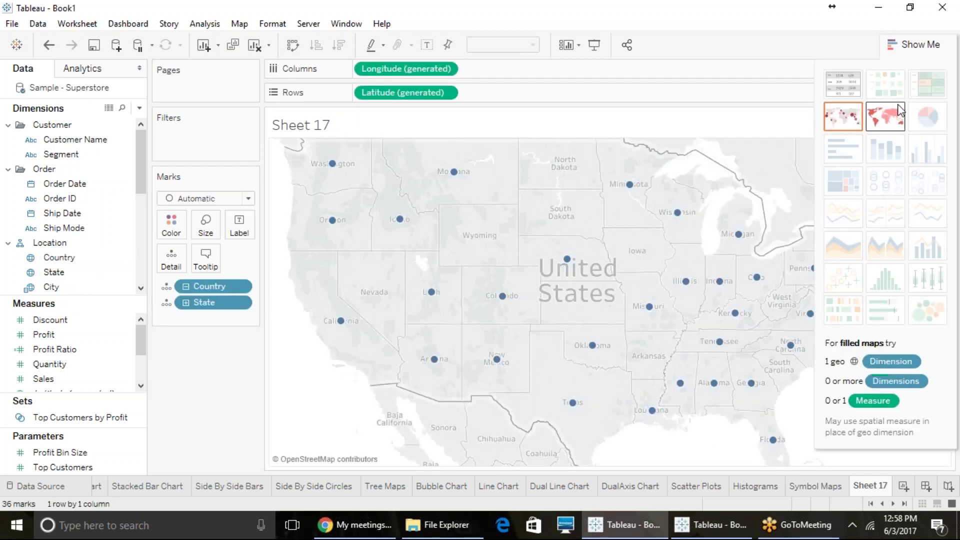
pyautogui.click(890, 115)
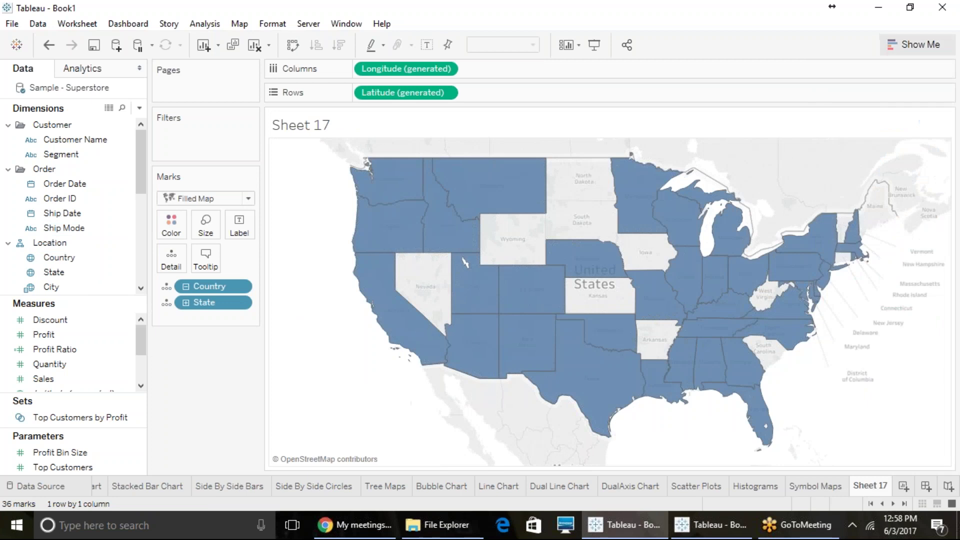
# Color the filled map by State and label each state with its name and Sales.
pyautogui.moveTo(799, 491)
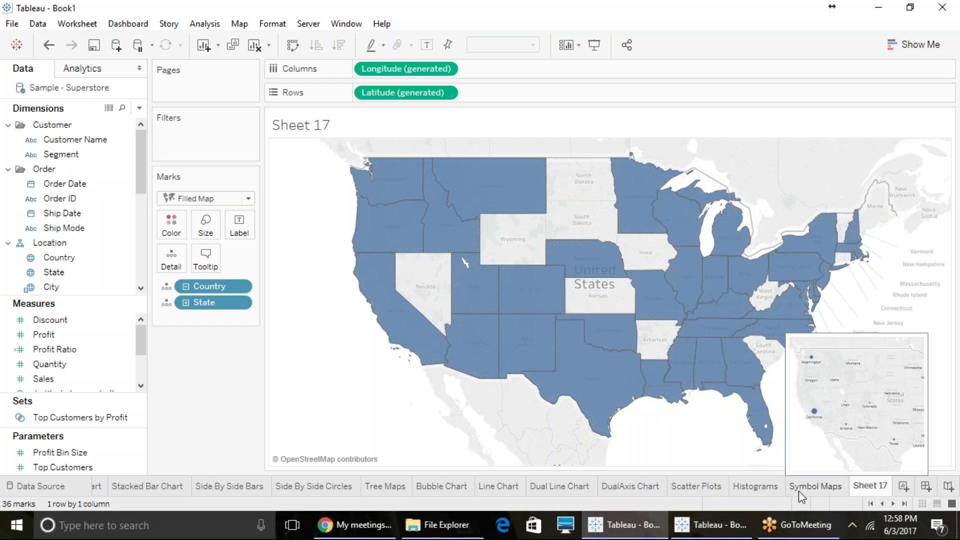
pyautogui.click(52, 258)
pyautogui.moveTo(53, 272); pyautogui.dragTo(170, 226)
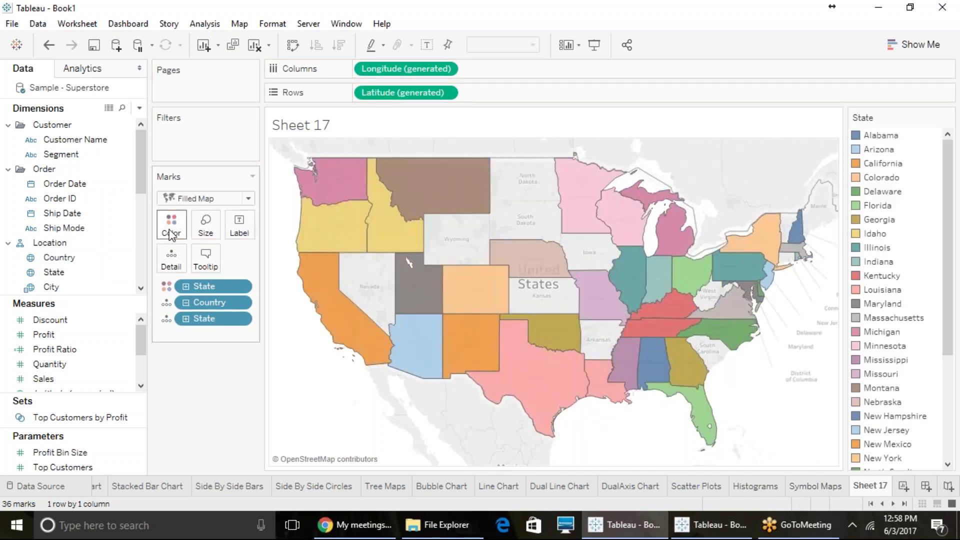
pyautogui.click(71, 200)
pyautogui.moveTo(54, 272); pyautogui.dragTo(239, 226)
pyautogui.moveTo(43, 379); pyautogui.dragTo(239, 226)
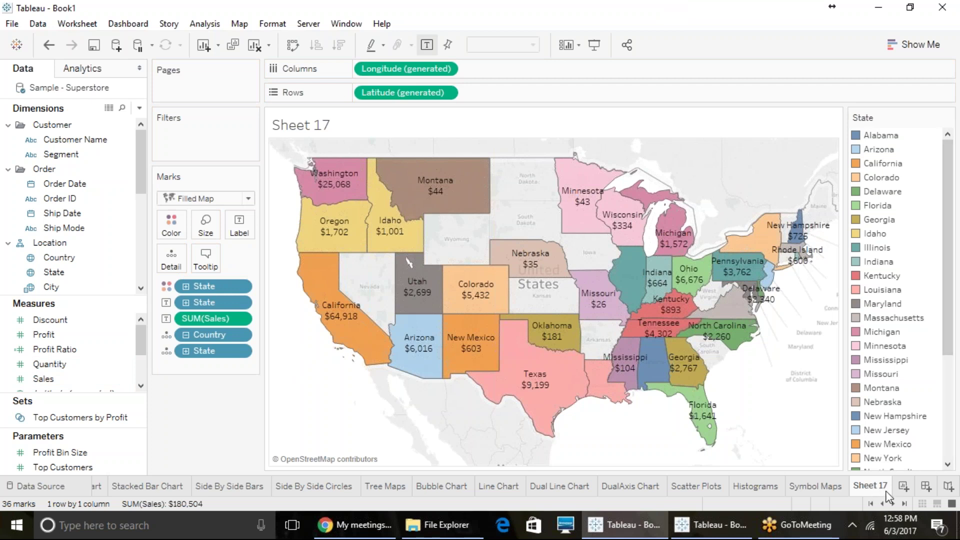
# Rename Sheet 17 as Filled Maps.
pyautogui.rightClick(872, 485)
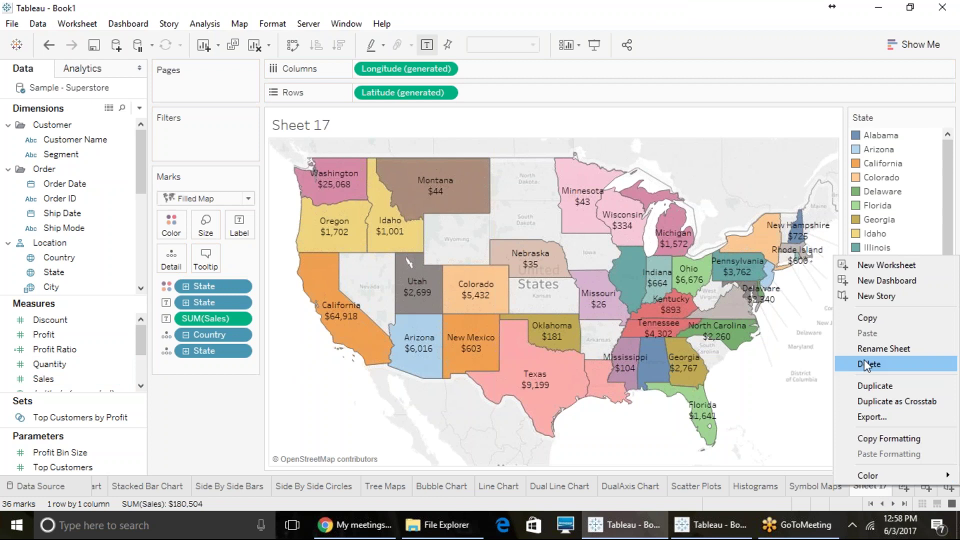
pyautogui.click(867, 362)
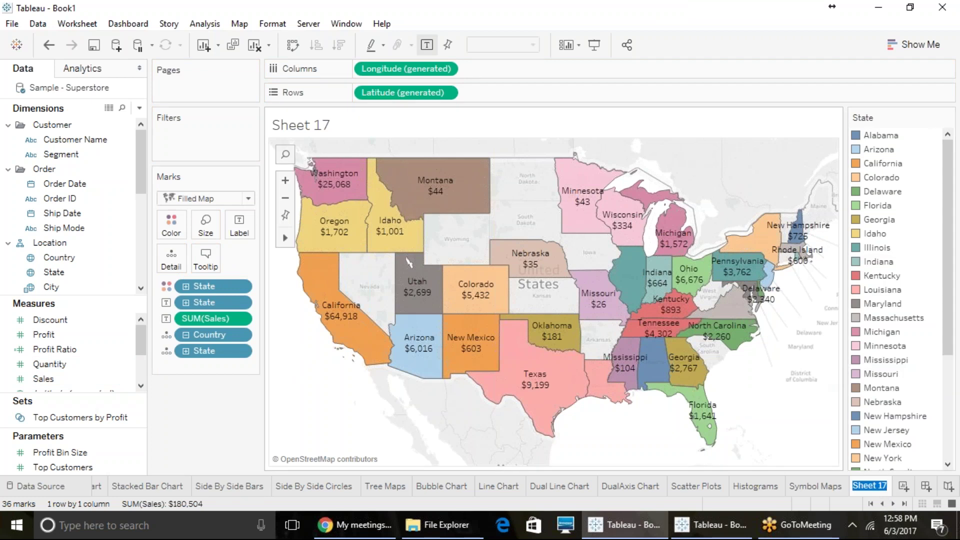
pyautogui.write('Filled Maps')
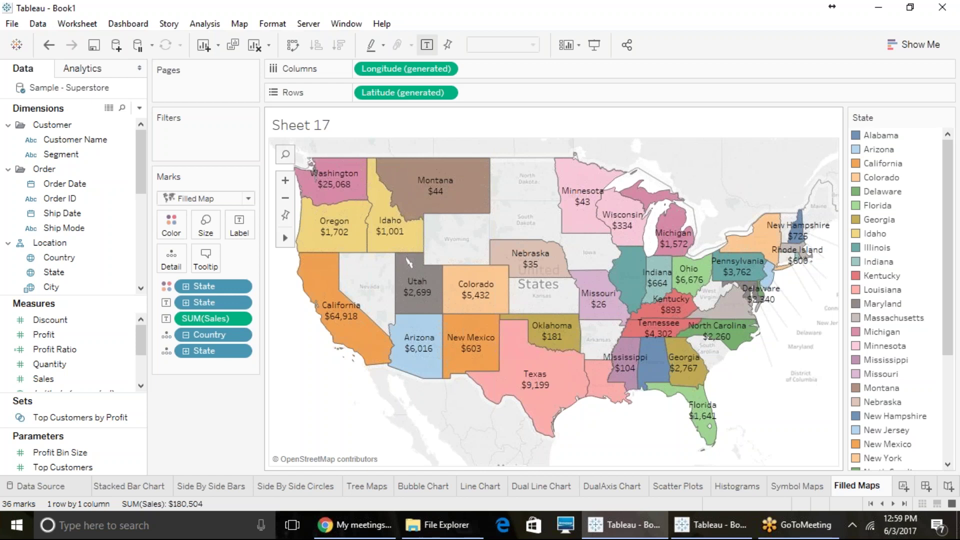
pyautogui.press('Return')
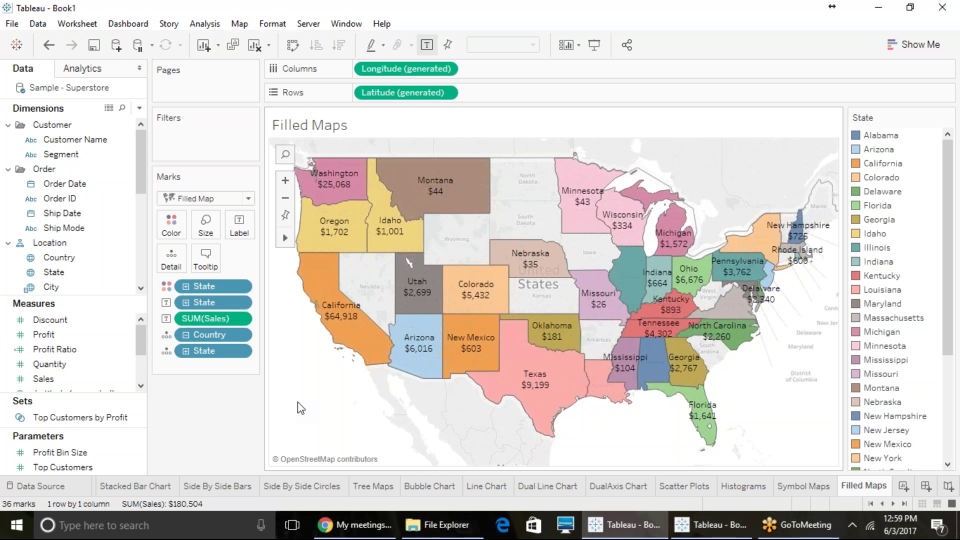
# Try the Shape mark type on the Symbol Maps sheet and restore the mark type to Automatic.
pyautogui.click(802, 486)
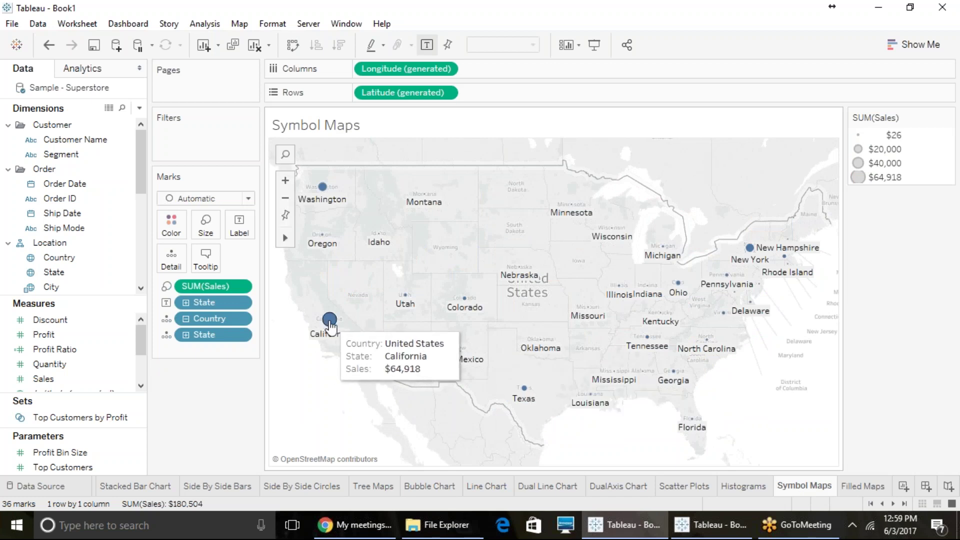
pyautogui.moveTo(322, 187)
pyautogui.click(225, 198)
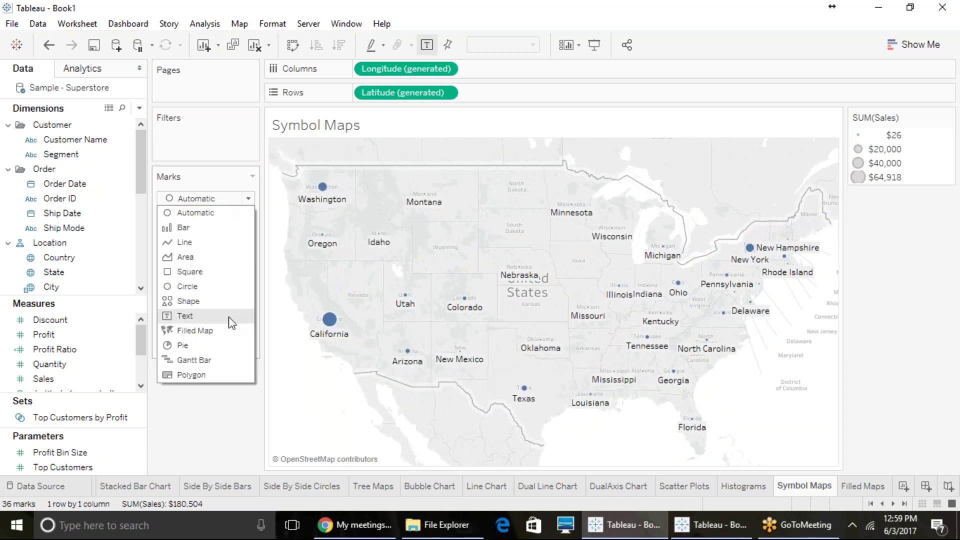
pyautogui.click(220, 301)
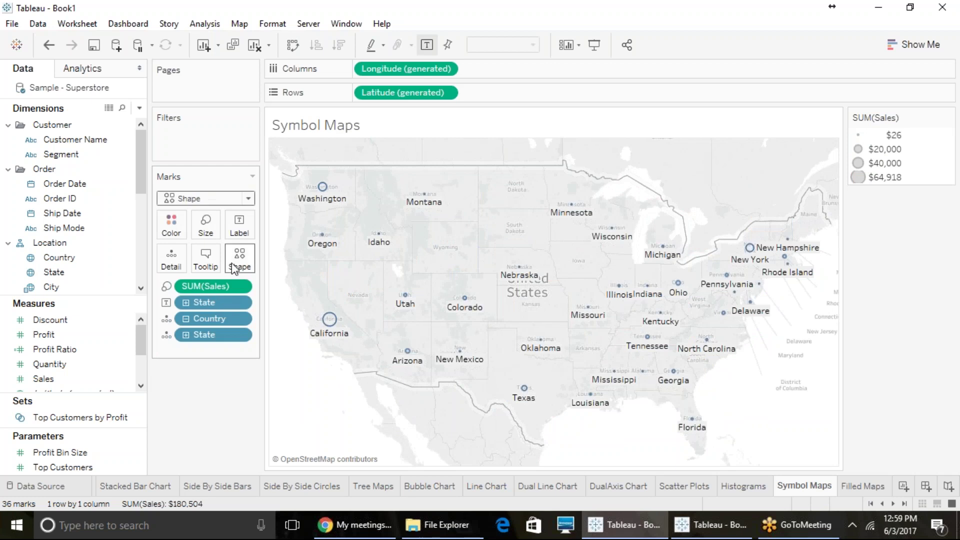
pyautogui.click(237, 268)
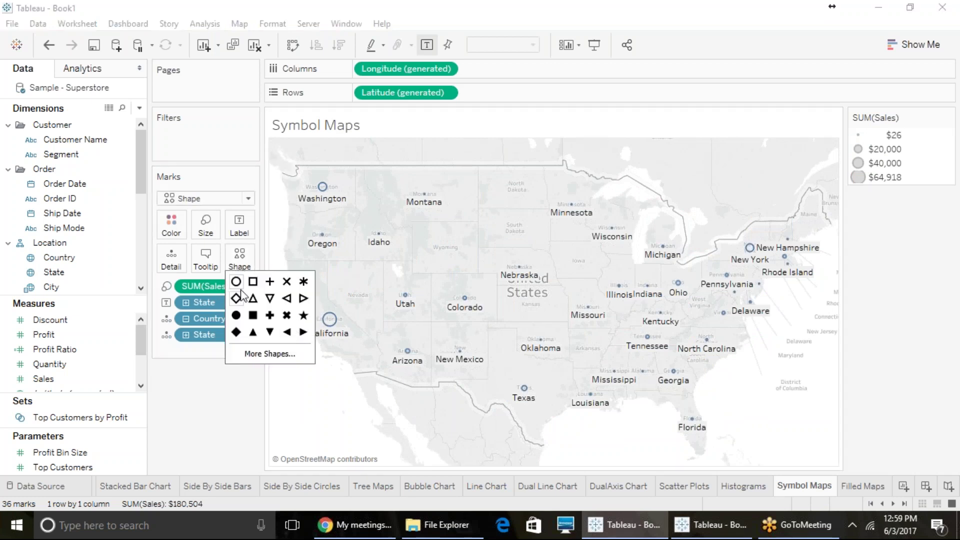
pyautogui.click(185, 400)
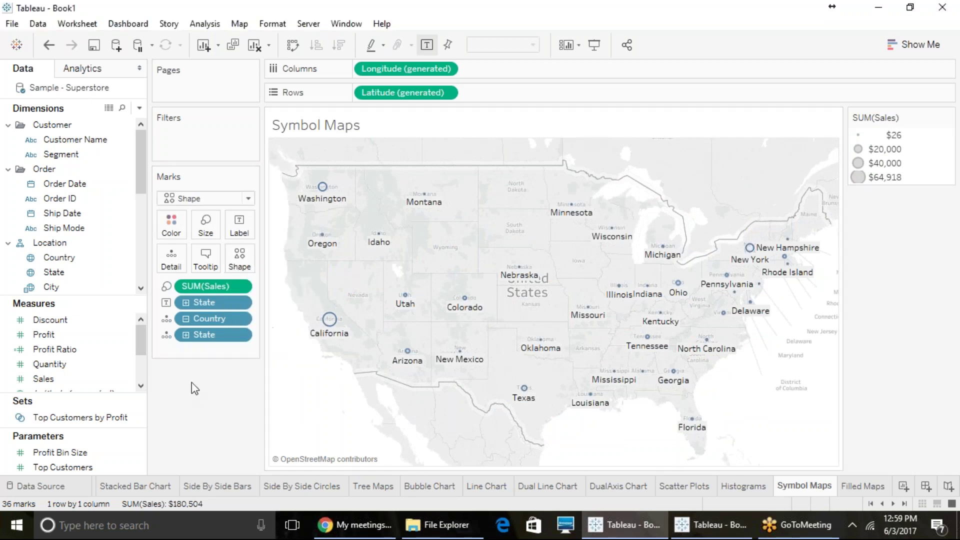
pyautogui.click(208, 200)
pyautogui.click(205, 213)
# Duplicate the Symbol Maps sheet.
pyautogui.moveTo(324, 331)
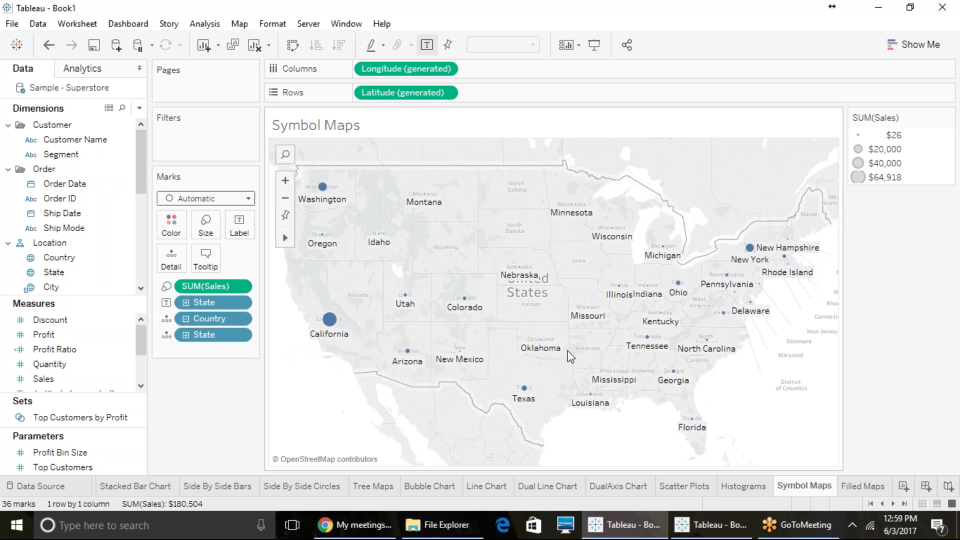
pyautogui.rightClick(782, 490)
pyautogui.press('Escape')
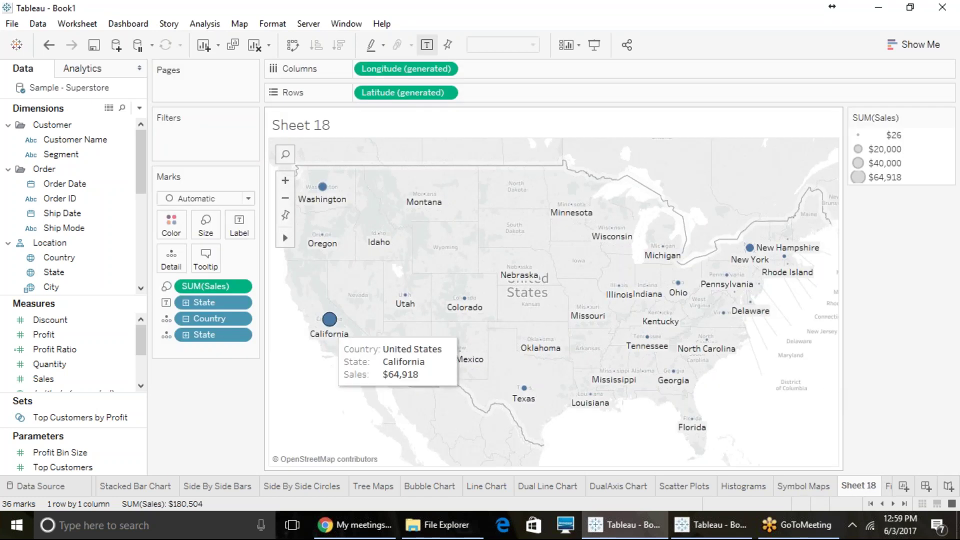
# Try coloring the duplicated map by Region with Pie marks, and undo both changes.
pyautogui.scroll(-1, 97, 244)
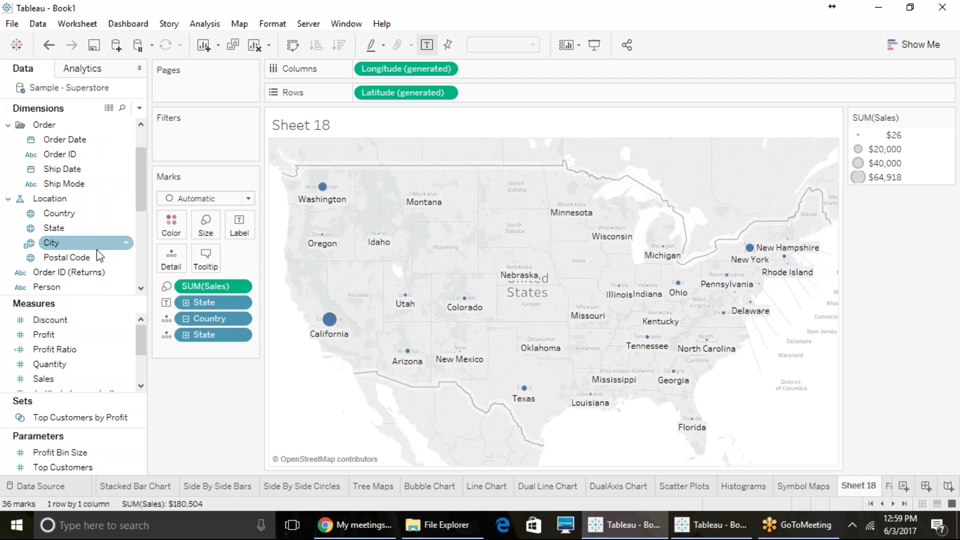
pyautogui.scroll(-2, 75, 272)
pyautogui.scroll(-2, 75, 276)
pyautogui.moveTo(52, 216); pyautogui.dragTo(171, 223)
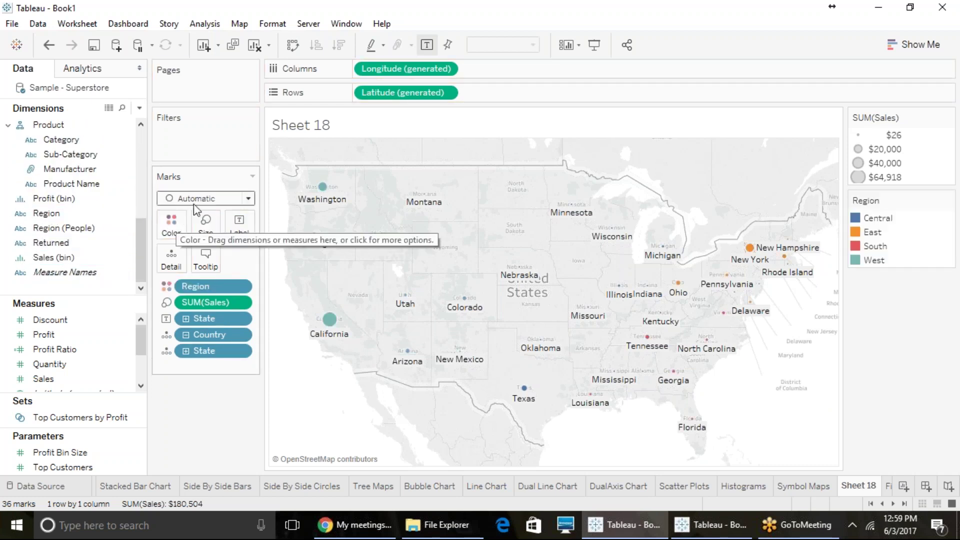
pyautogui.click(194, 204)
pyautogui.click(197, 346)
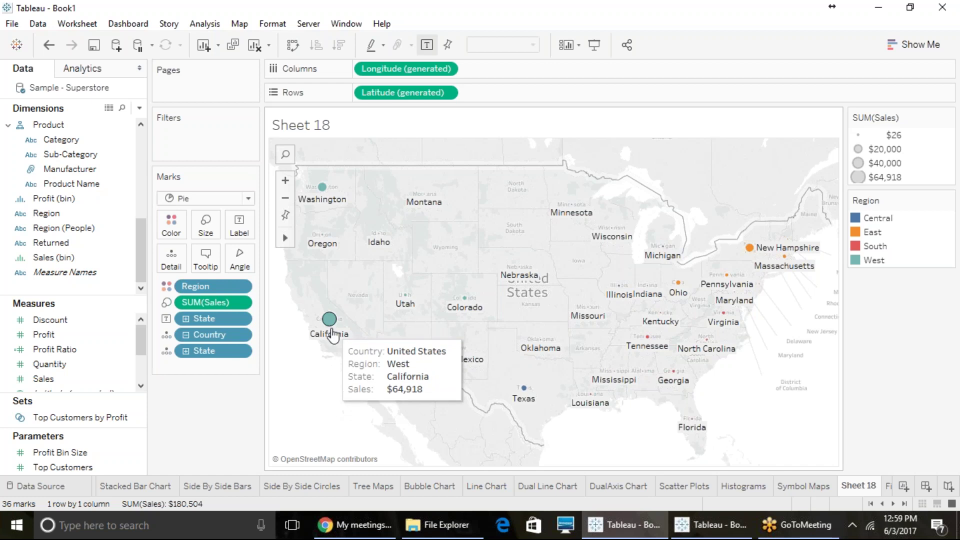
pyautogui.click(52, 45)
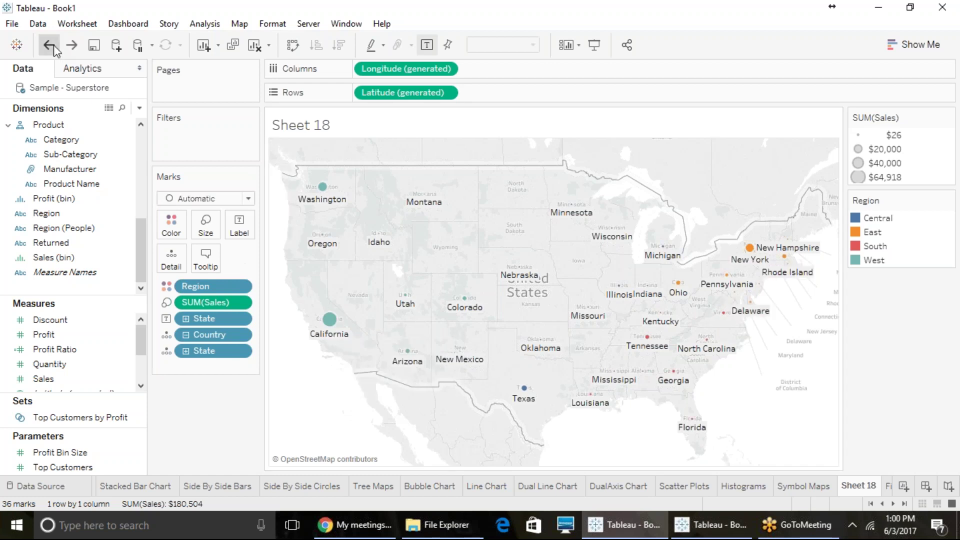
pyautogui.click(50, 46)
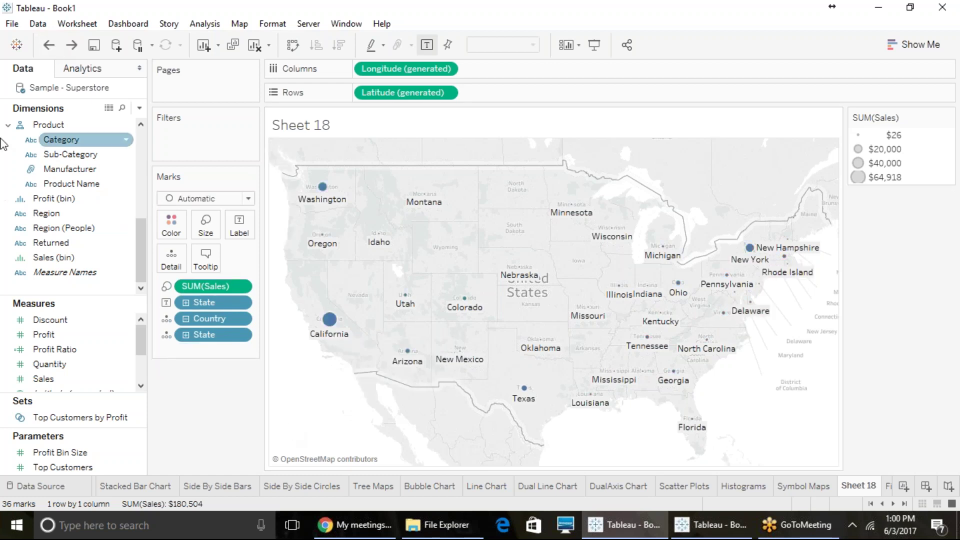
# Color the duplicated map by Category using the Pie mark type, and enlarge the pies.
pyautogui.scroll(3, 60, 199)
pyautogui.moveTo(55, 183); pyautogui.dragTo(173, 225)
pyautogui.click(202, 198)
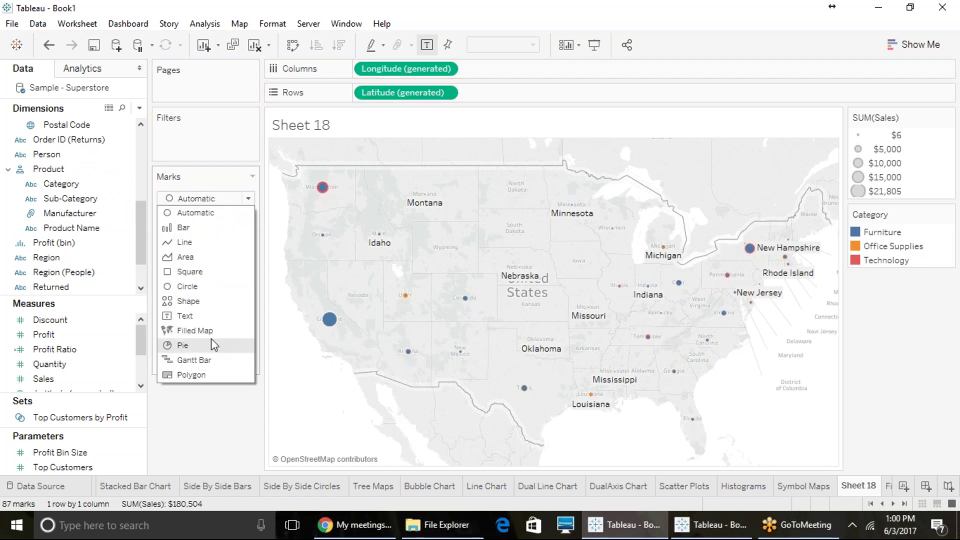
pyautogui.click(204, 346)
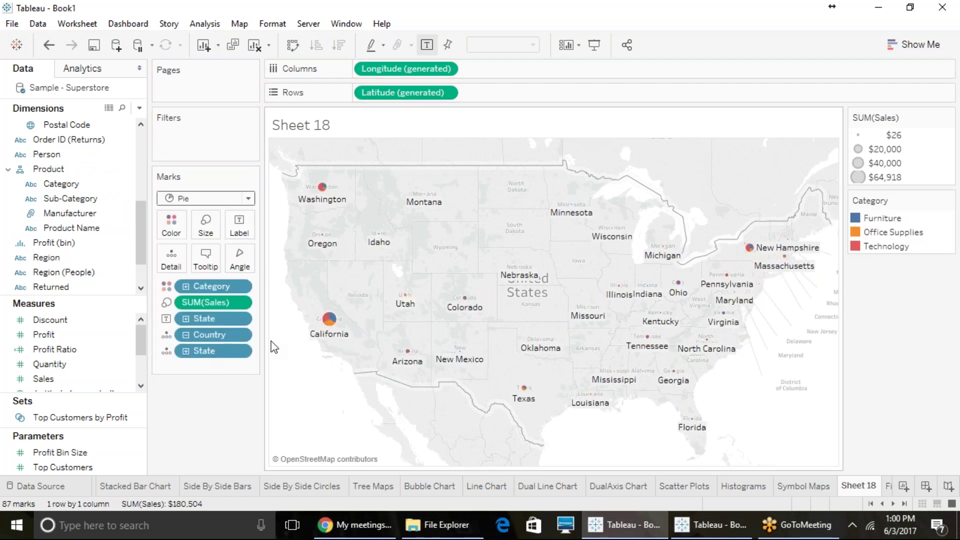
pyautogui.click(205, 225)
pyautogui.moveTo(231, 259); pyautogui.dragTo(250, 260)
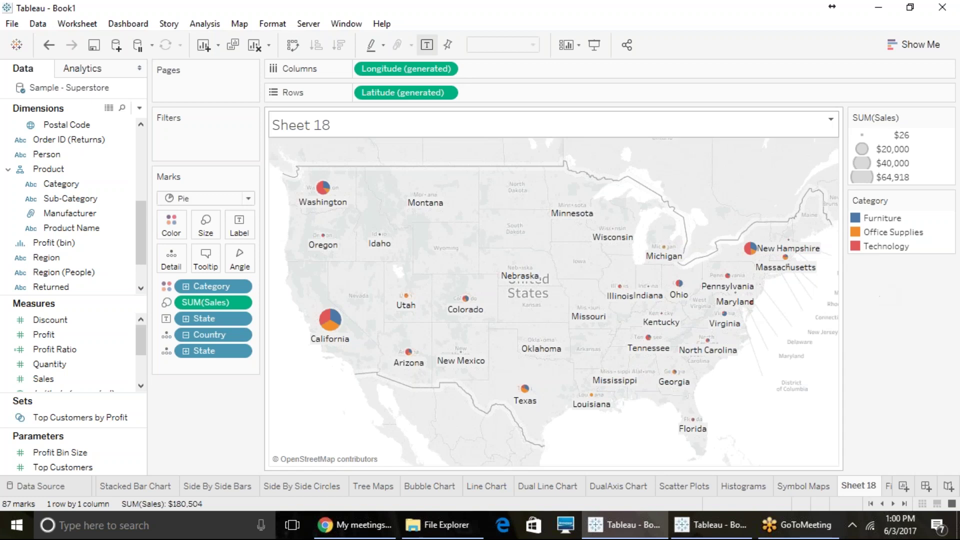
pyautogui.click(238, 23)
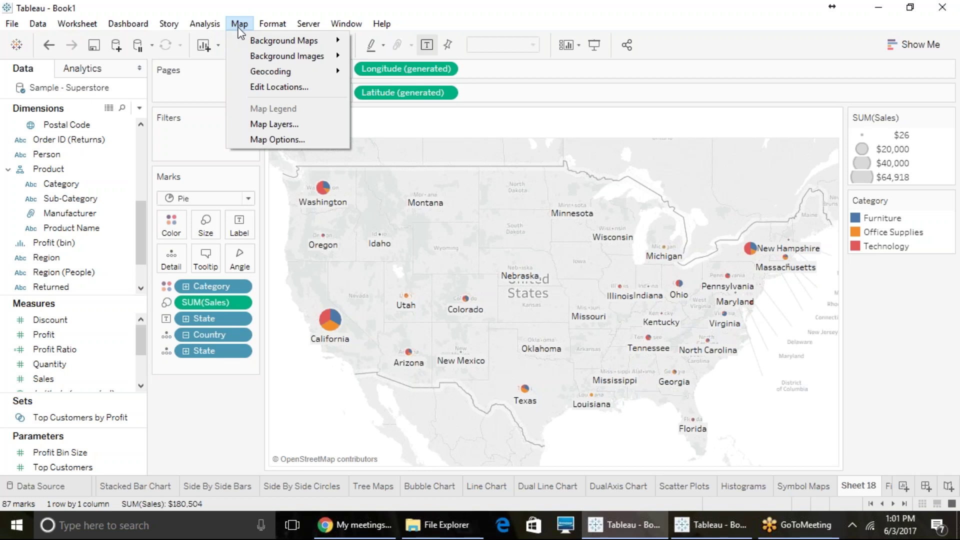
pyautogui.click(658, 4)
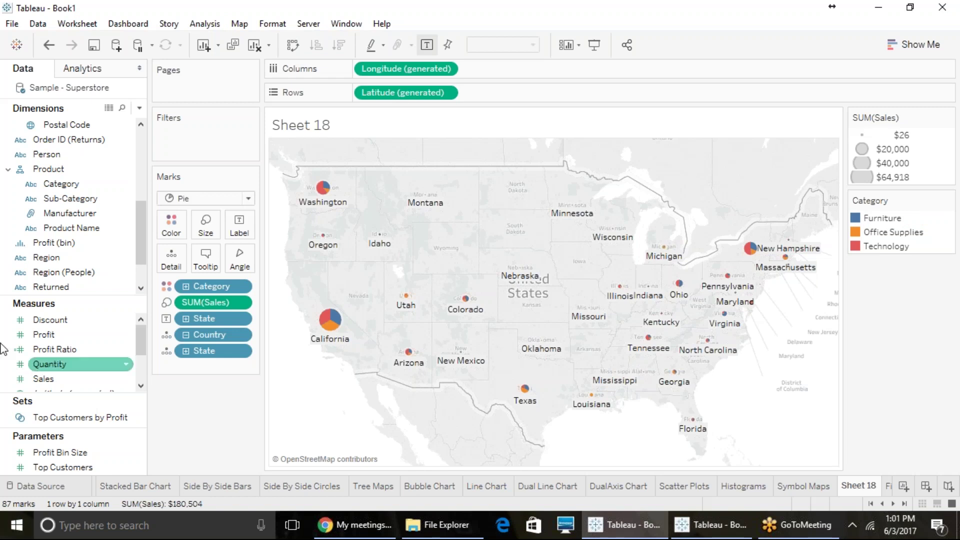
# Start saving the workbook and choose the BigData Tableau Training folder as its location.
pyautogui.click(13, 25)
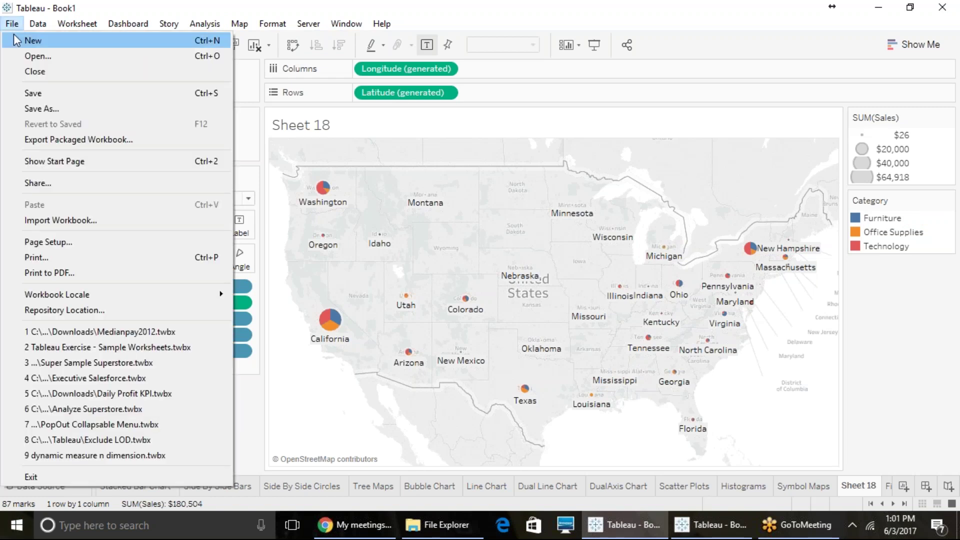
pyautogui.click(44, 89)
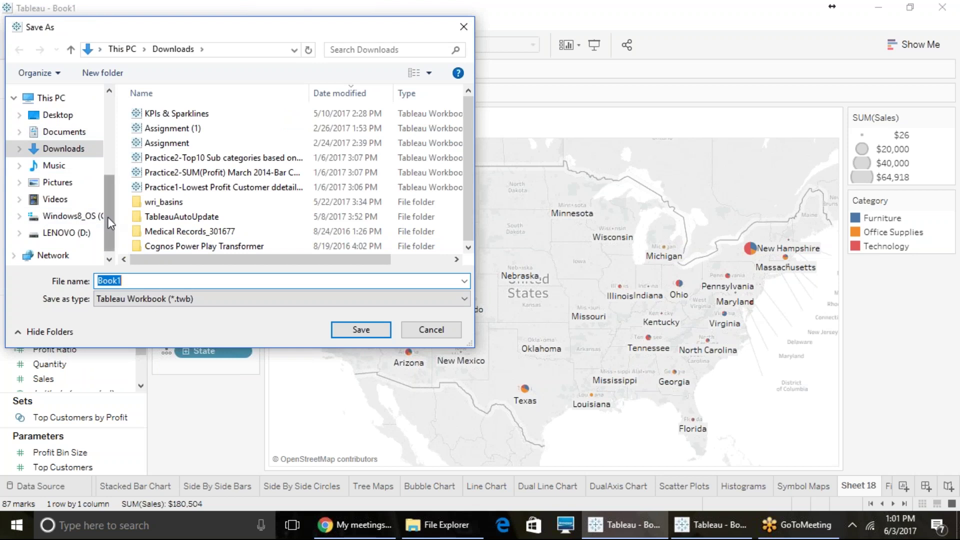
pyautogui.scroll(3, 68, 150)
pyautogui.click(58, 160)
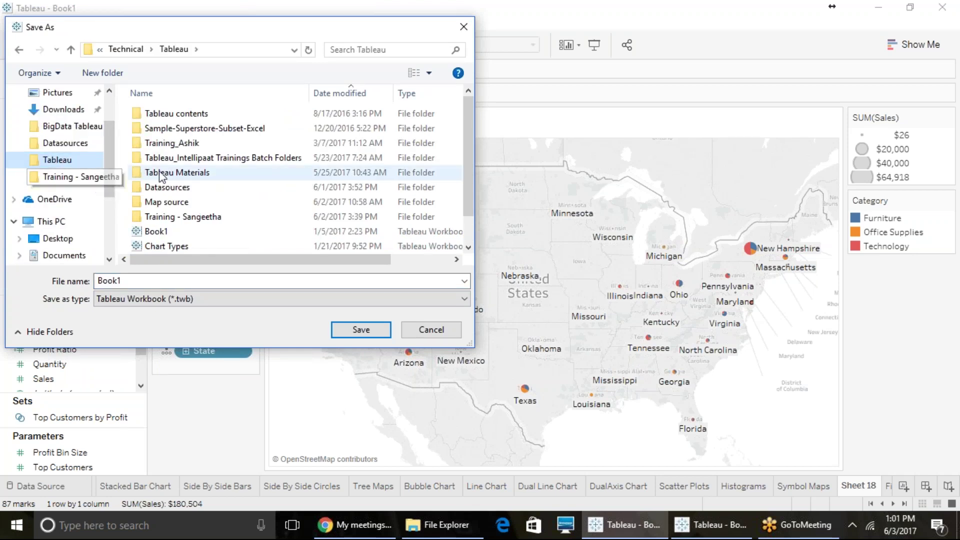
pyautogui.click(95, 127)
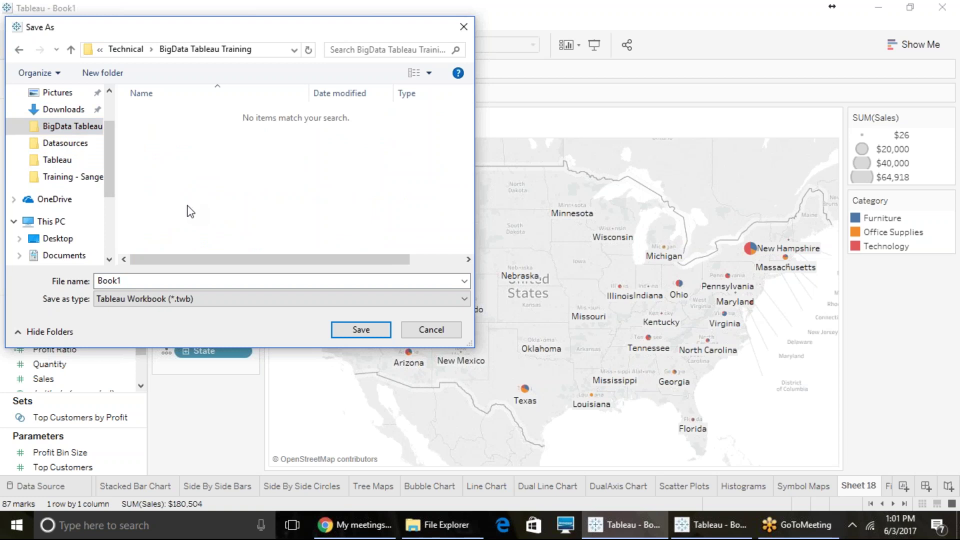
# Create a folder named Training Workbooks inside BigData Tableau Training and open it as the save location.
pyautogui.rightClick(188, 205)
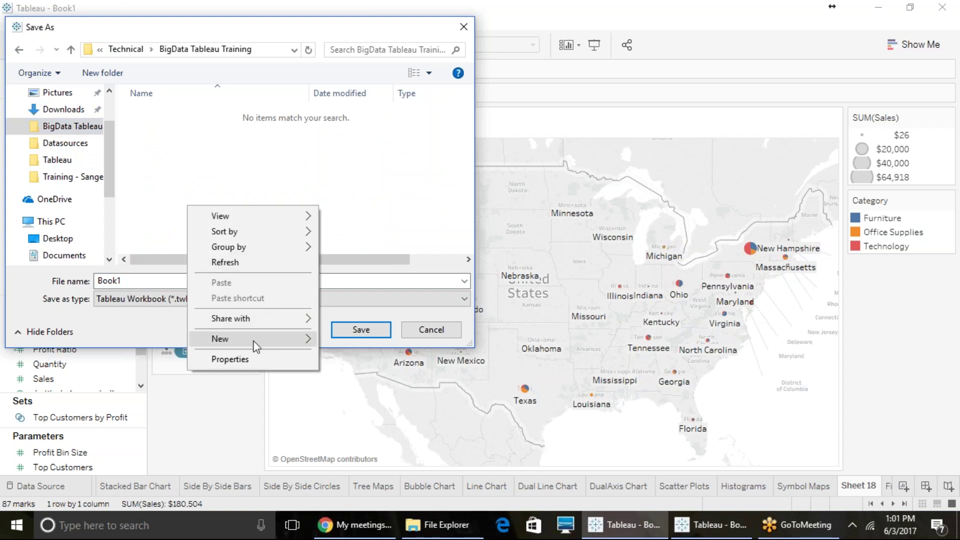
pyautogui.moveTo(258, 340)
pyautogui.click(341, 338)
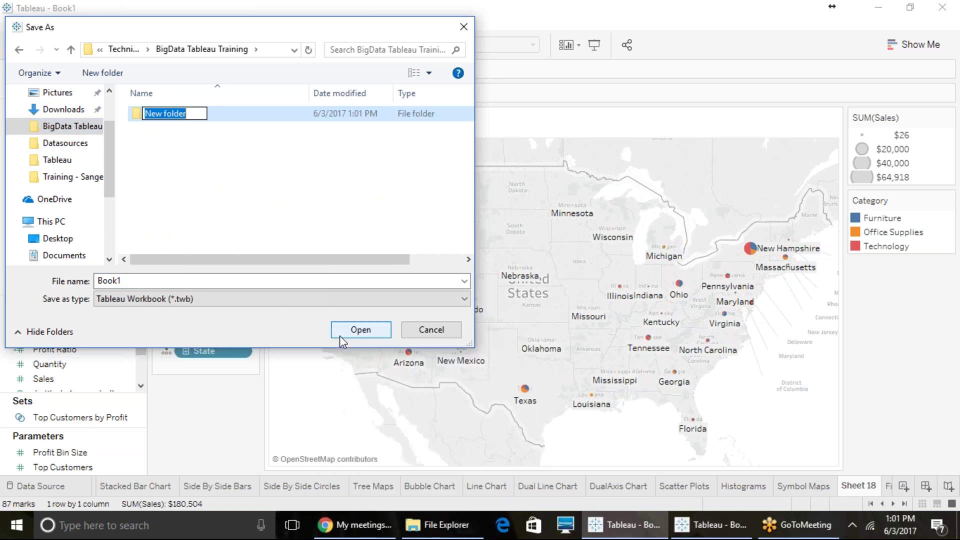
pyautogui.write('T')
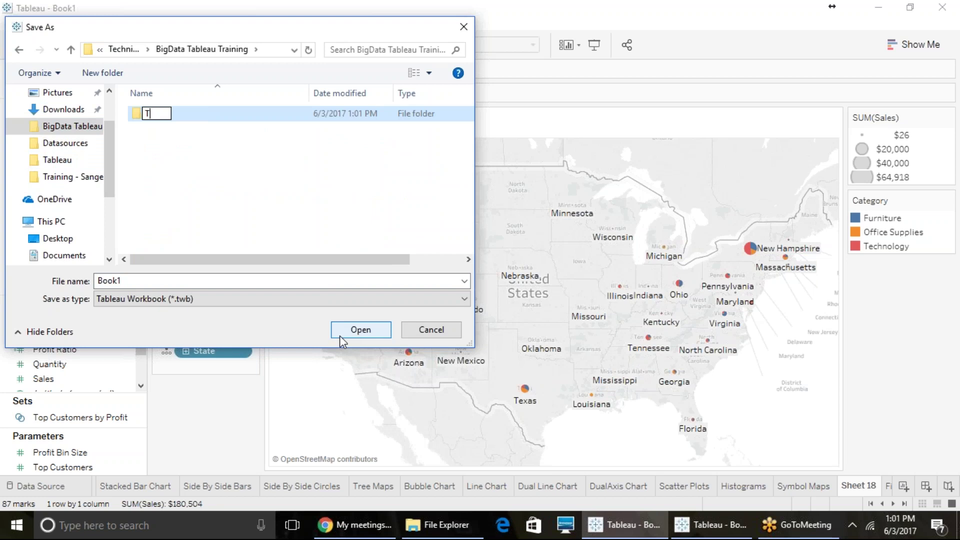
pyautogui.write('raining ')
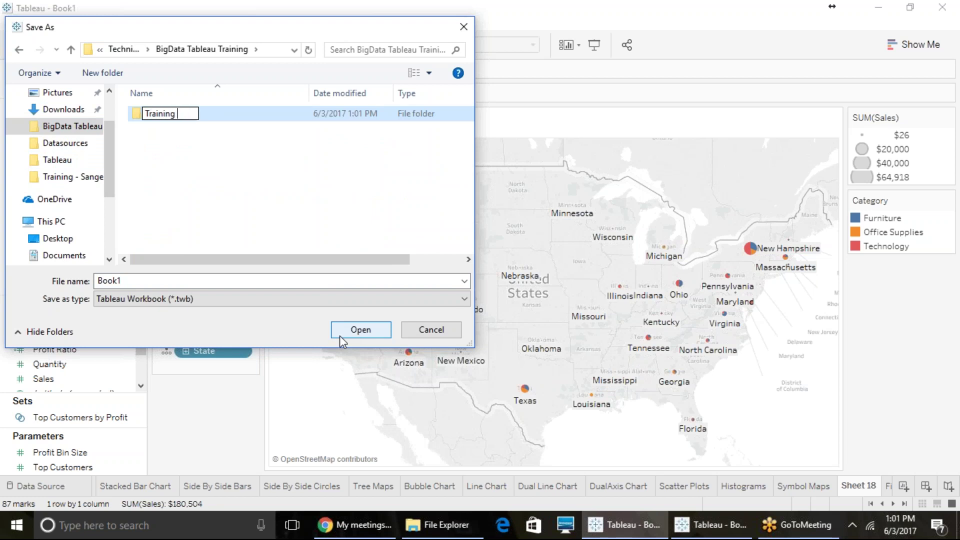
pyautogui.write('Workbo')
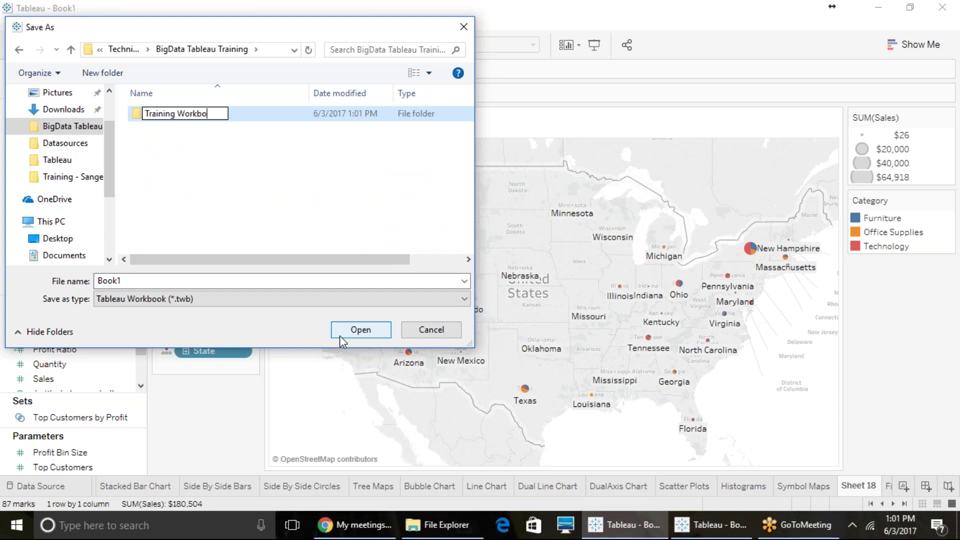
pyautogui.write('oks')
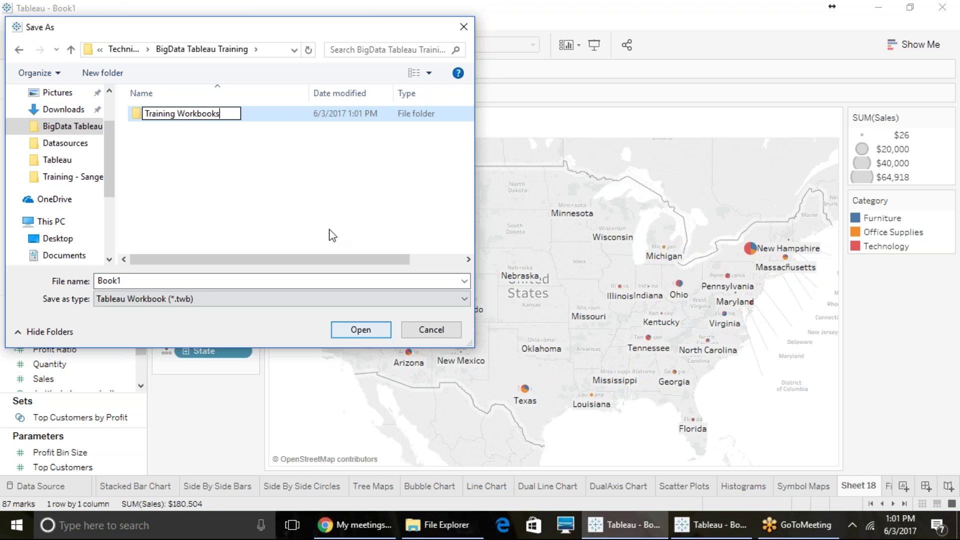
pyautogui.click(244, 157)
pyautogui.doubleClick(201, 113)
# Name the workbook file Basic visualizations.
pyautogui.doubleClick(133, 281)
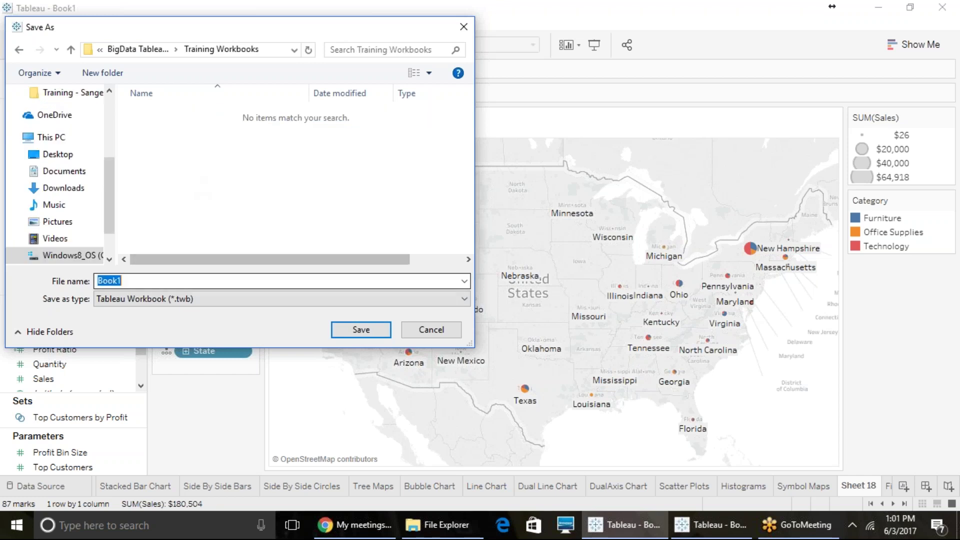
pyautogui.write('Basi')
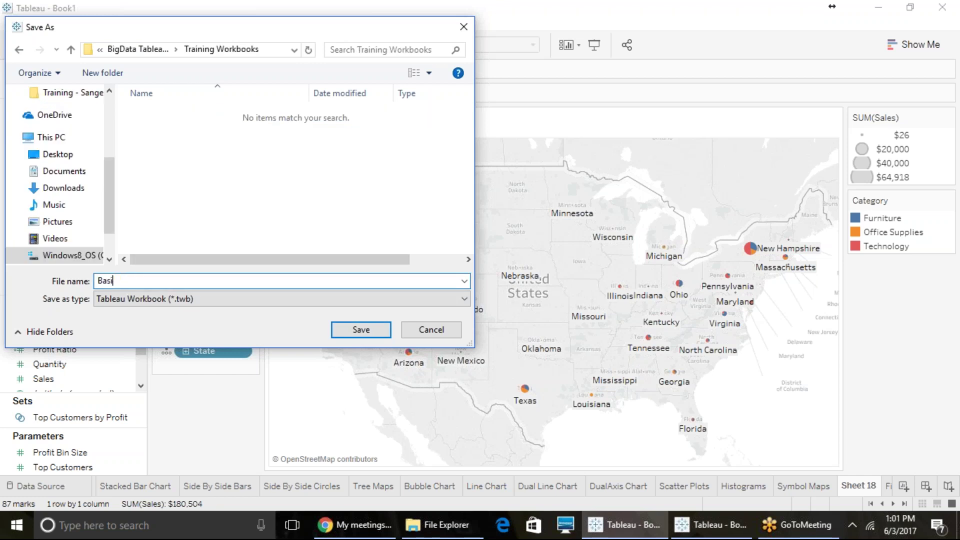
pyautogui.write('c /visualizations')
pyautogui.click(122, 281)
pyautogui.press('BackSpace')
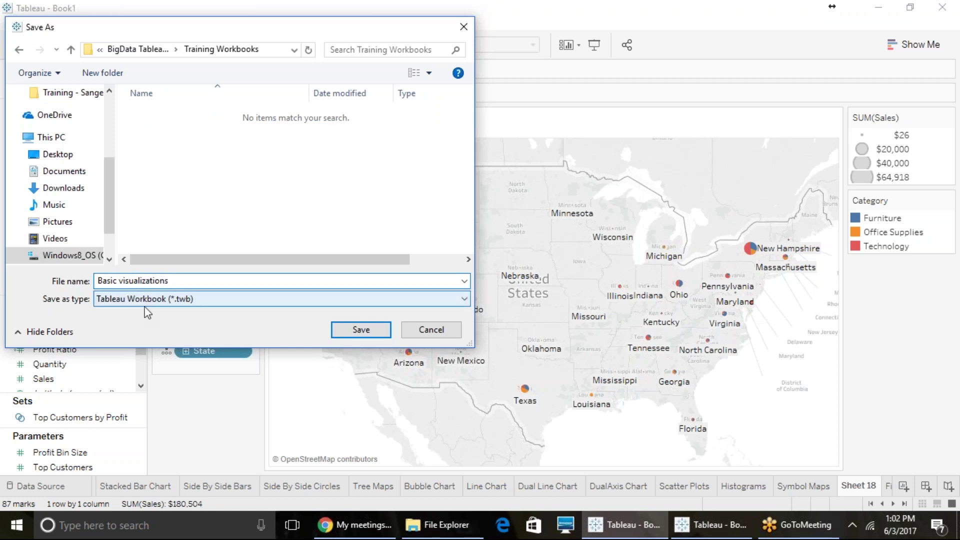
# Review the file types offered for saving the workbook, comparing Tableau Workbook (*.twb) and Tableau Packaged Workbook (*.twbx).
pyautogui.click(226, 301)
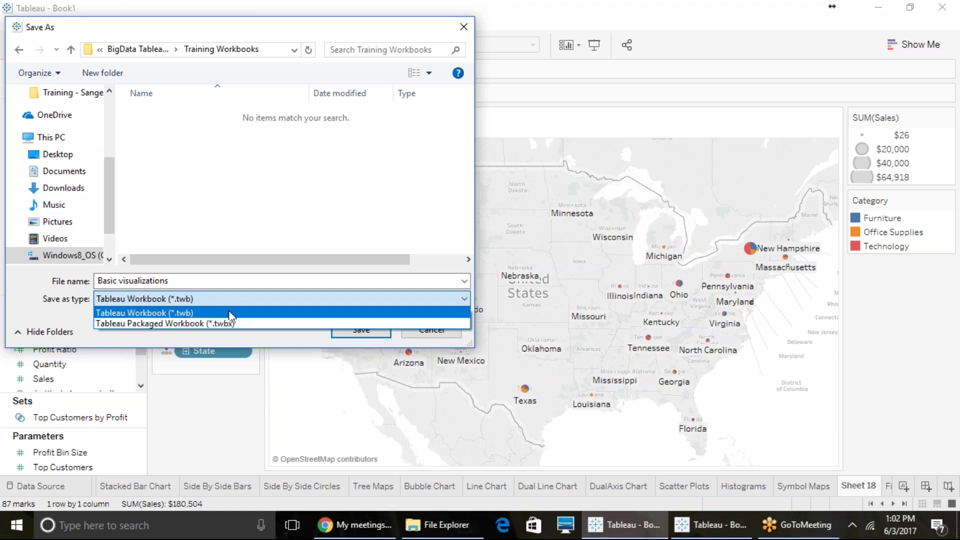
pyautogui.click(230, 314)
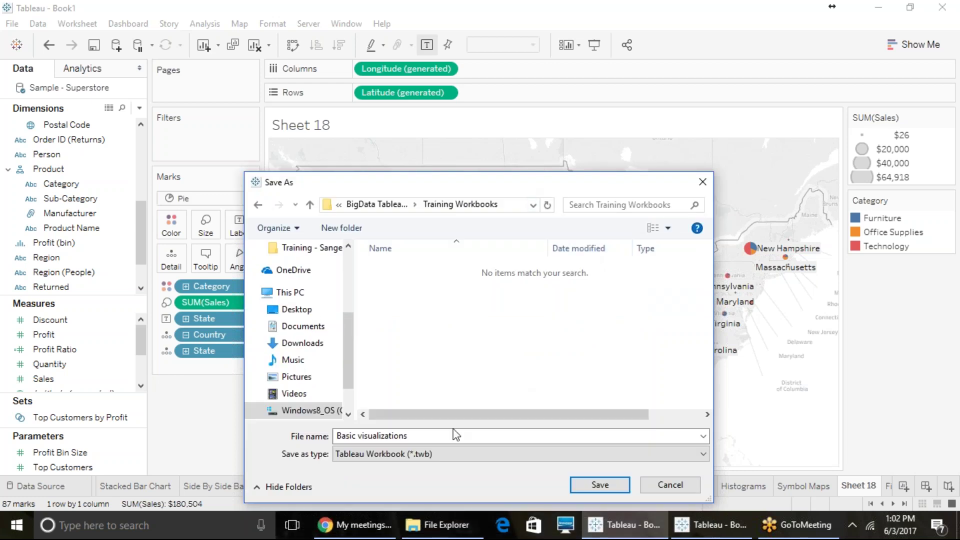
pyautogui.click(445, 452)
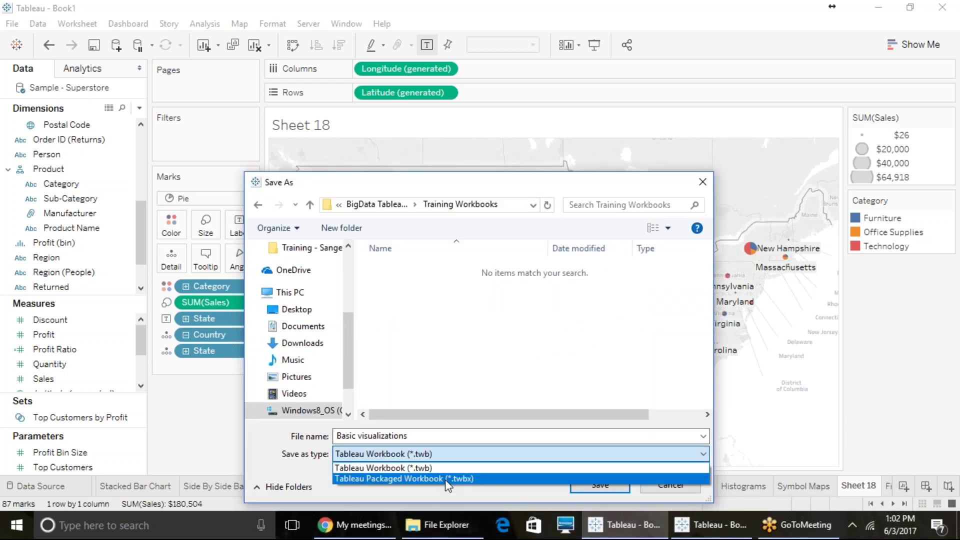
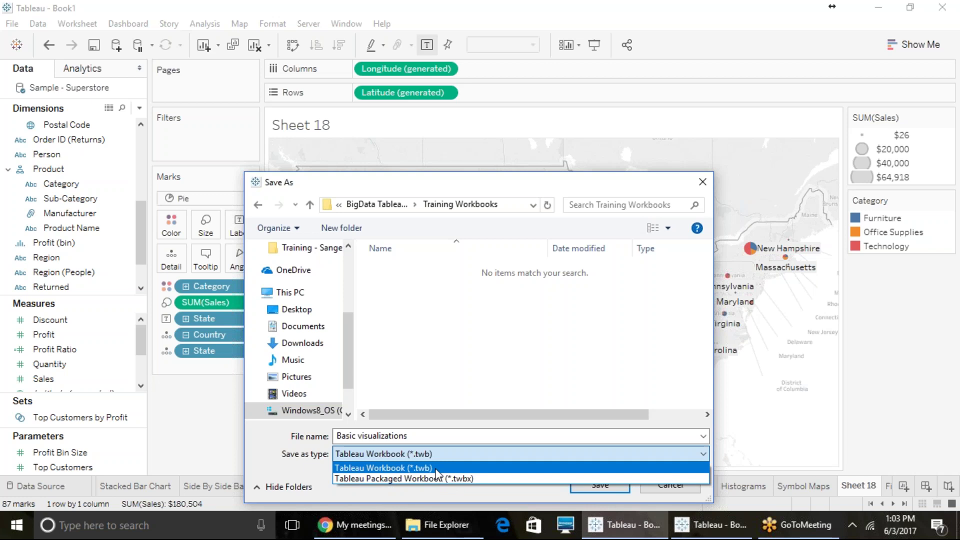
# Save the workbook as Basic visualizations in the Training Workbooks folder, using the Tableau Packaged Workbook (*.twbx) format.
pyautogui.click(428, 478)
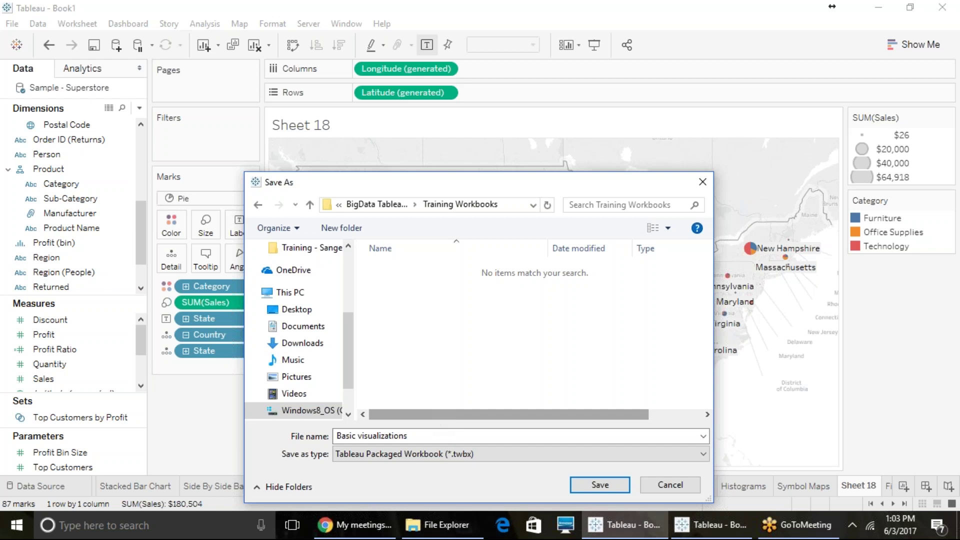
pyautogui.click(602, 488)
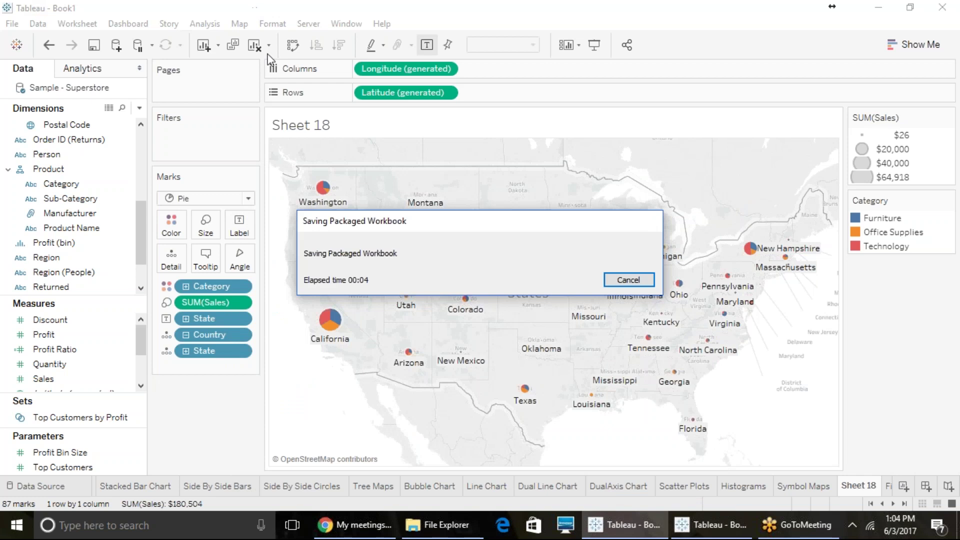
# Open the Tableau Data Viz presentation from the BigData Tableau Training folder in File Explorer, dismiss the Camtasia add-in welcome, and maximize the presentation window.
pyautogui.click(452, 518)
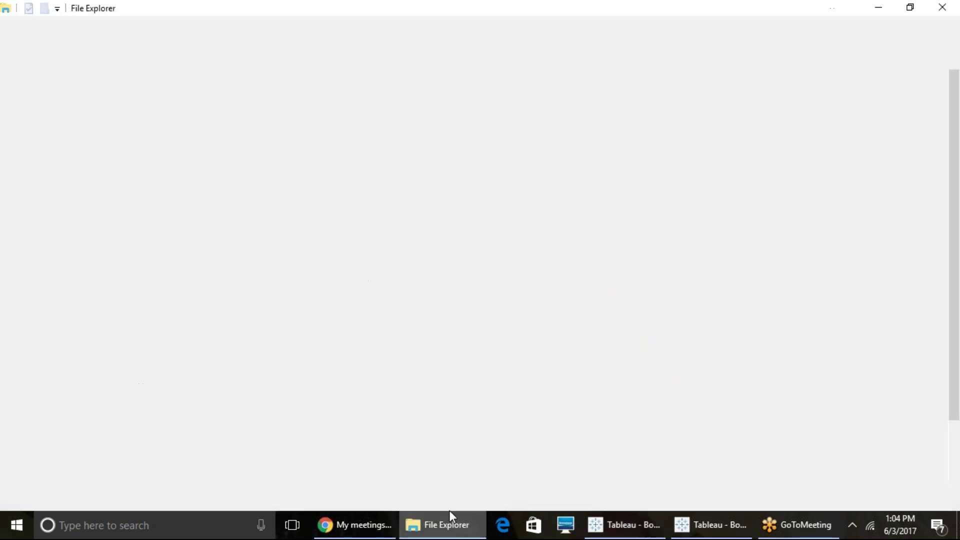
pyautogui.click(65, 161)
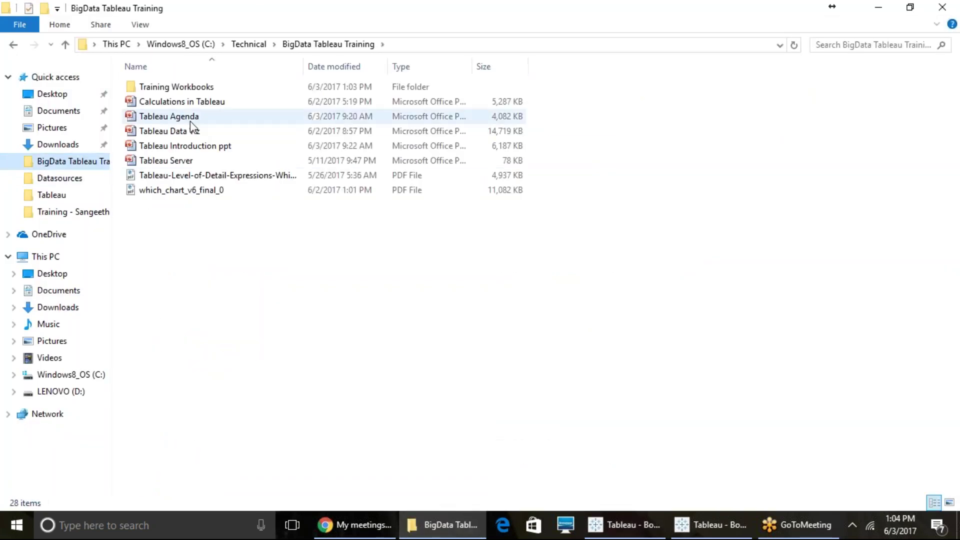
pyautogui.click(194, 136)
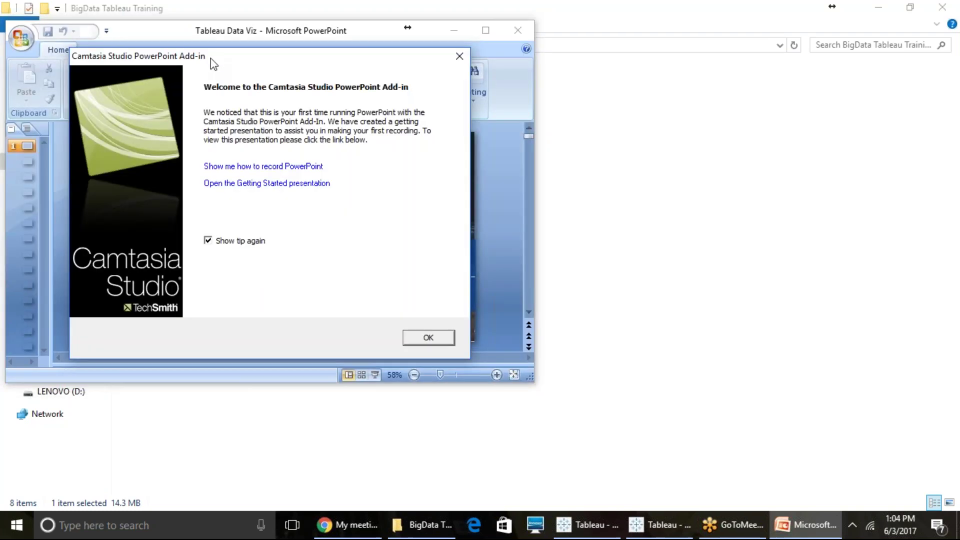
pyautogui.click(459, 56)
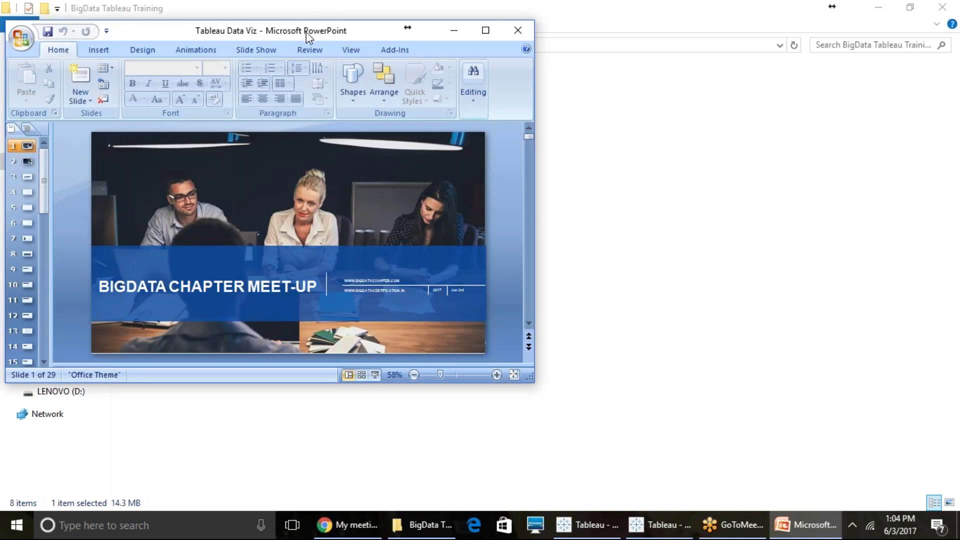
pyautogui.moveTo(306, 32); pyautogui.dragTo(398, 158)
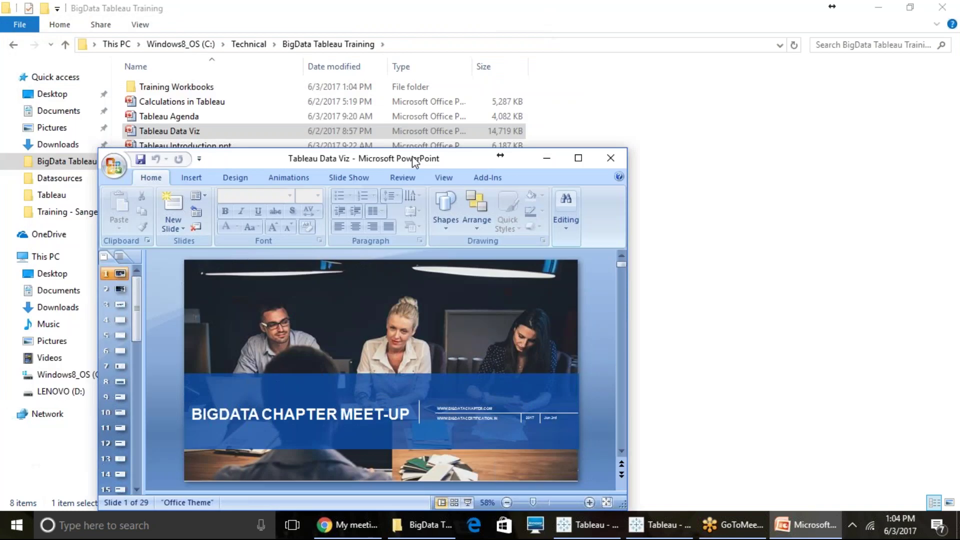
pyautogui.click(578, 160)
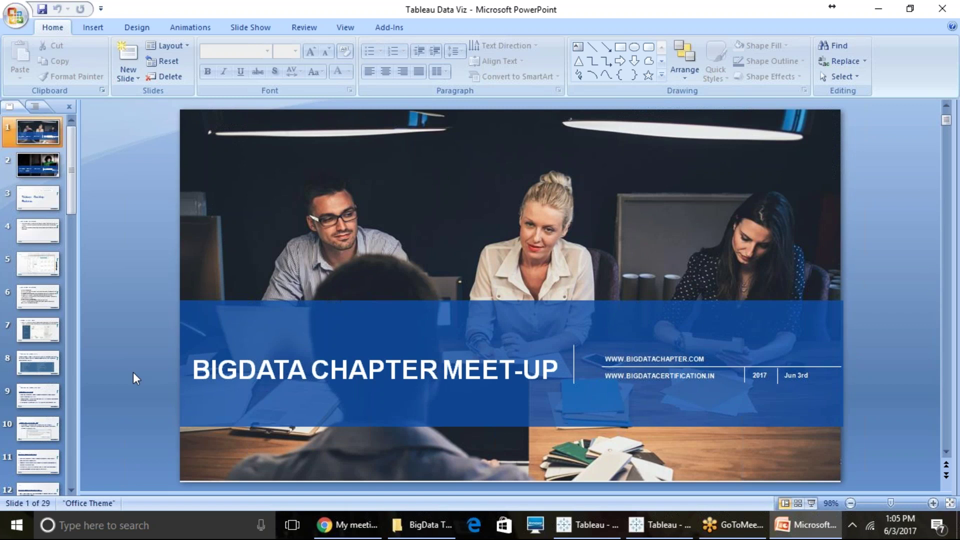
# Switch to the Basic visualizations workbook in Tableau and view its Histograms sheet.
pyautogui.click(639, 522)
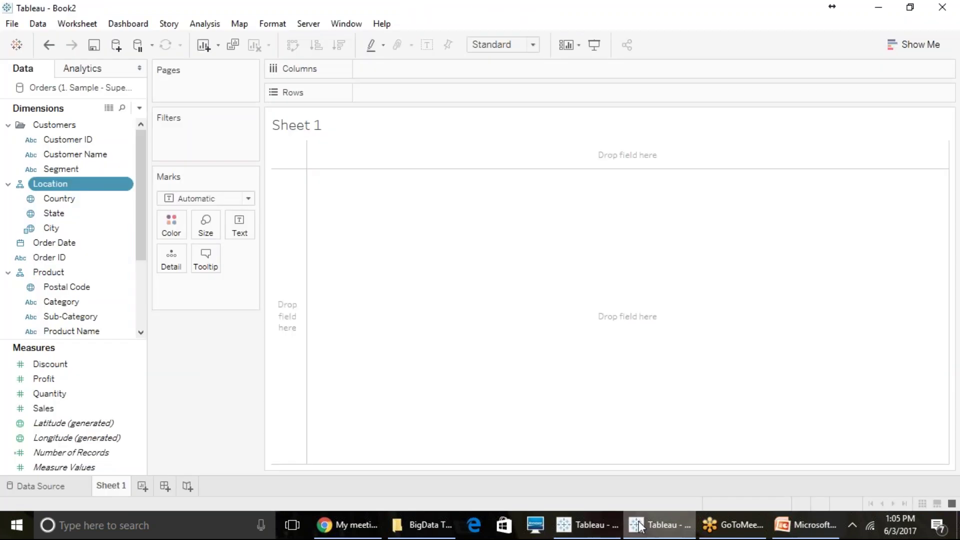
pyautogui.click(606, 523)
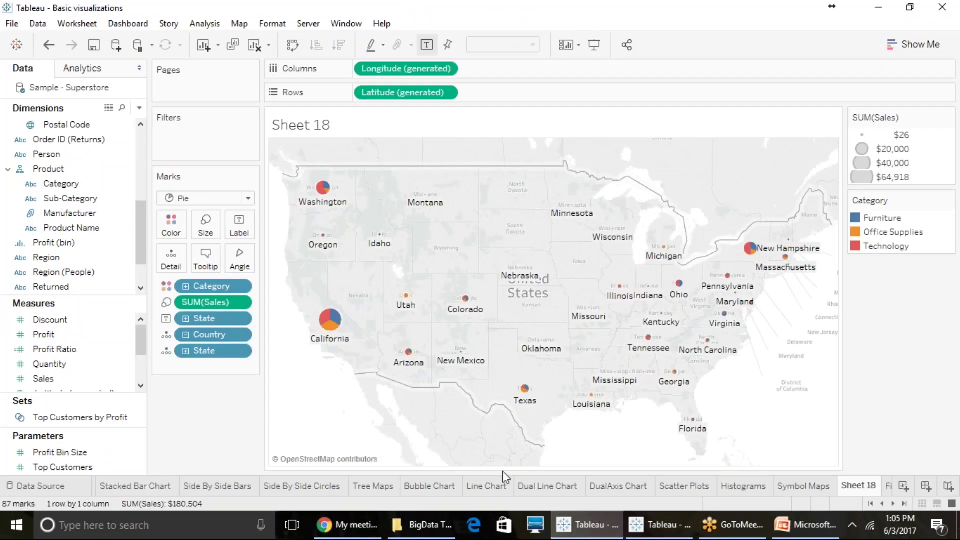
pyautogui.click(743, 486)
pyautogui.moveTo(587, 525)
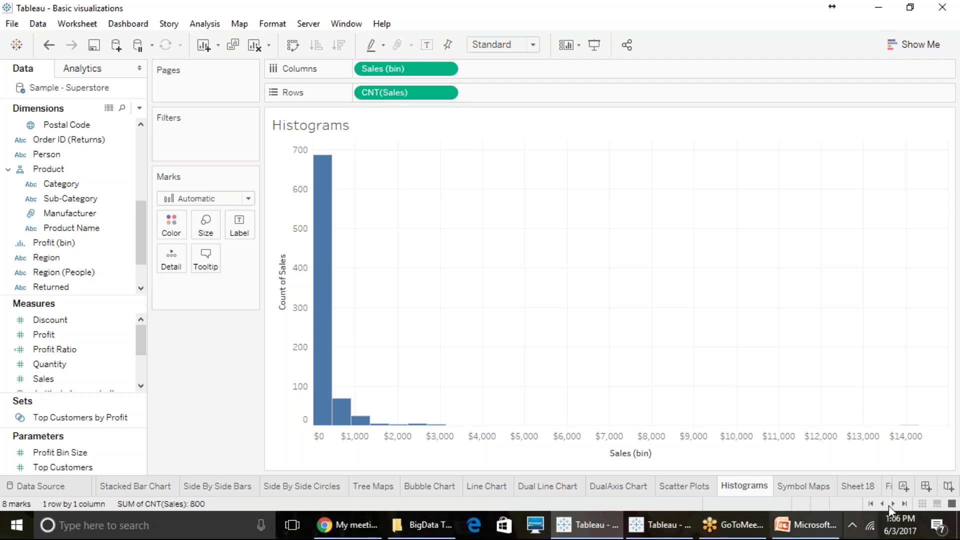
# Add a new worksheet and build a histogram of Sales on it.
pyautogui.click(903, 486)
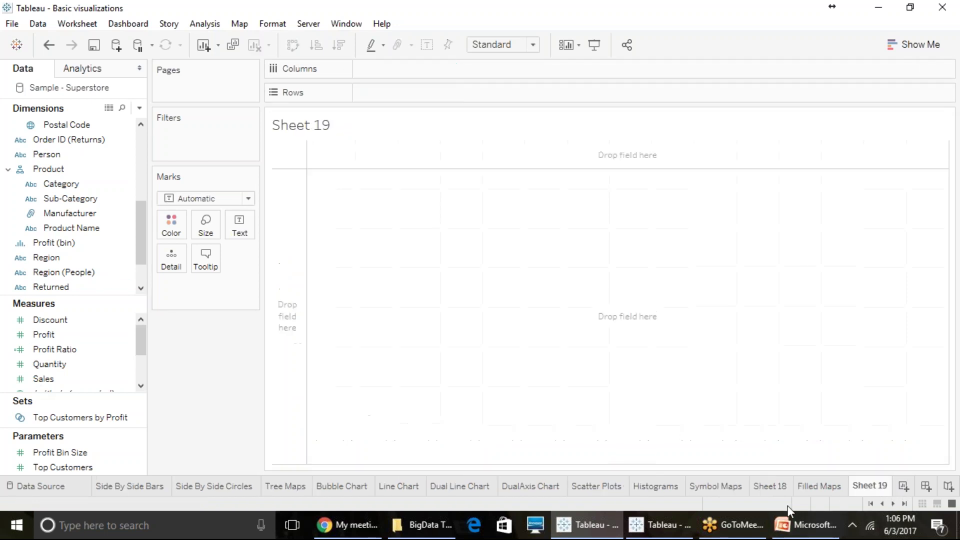
pyautogui.moveTo(67, 380)
pyautogui.mouseDown()
pyautogui.moveTo(334, 83)
pyautogui.moveTo(390, 70)
pyautogui.mouseUp()
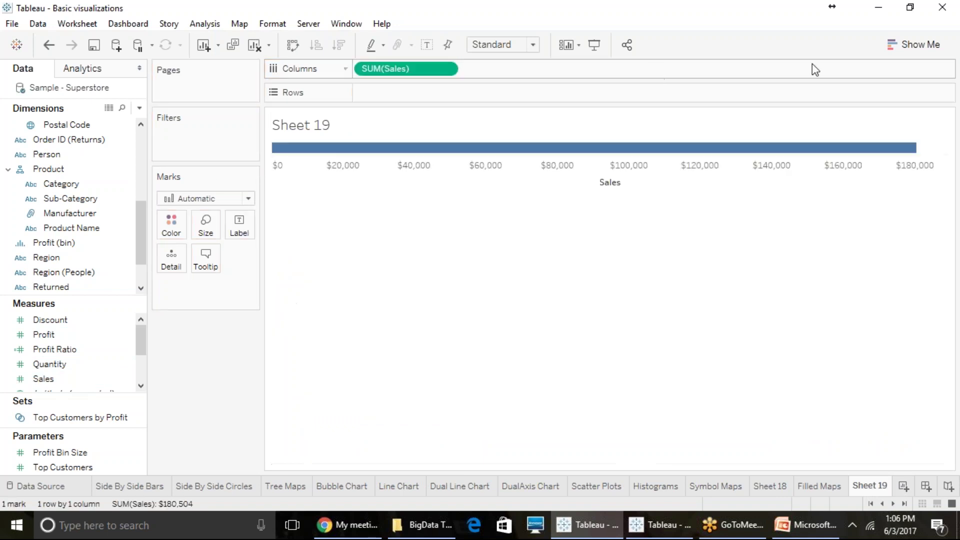
pyautogui.click(913, 48)
pyautogui.click(884, 279)
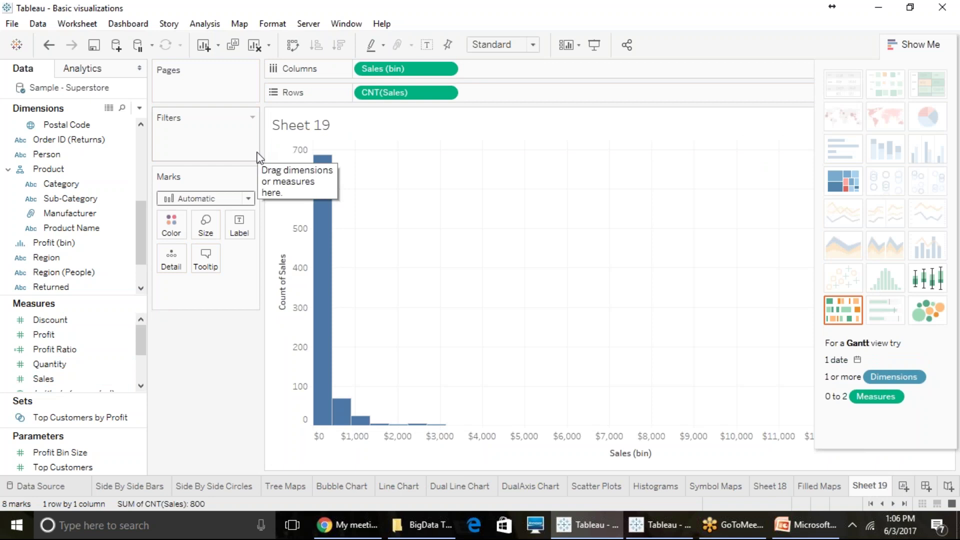
pyautogui.click(919, 44)
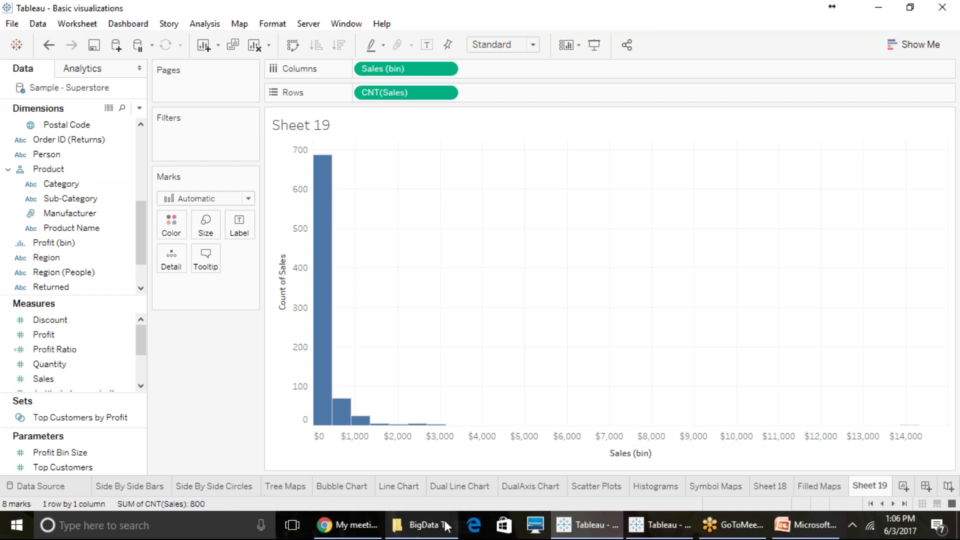
# Switch to the Tableau Data Viz presentation in PowerPoint and find the Sorting slide, number 22.
pyautogui.click(805, 525)
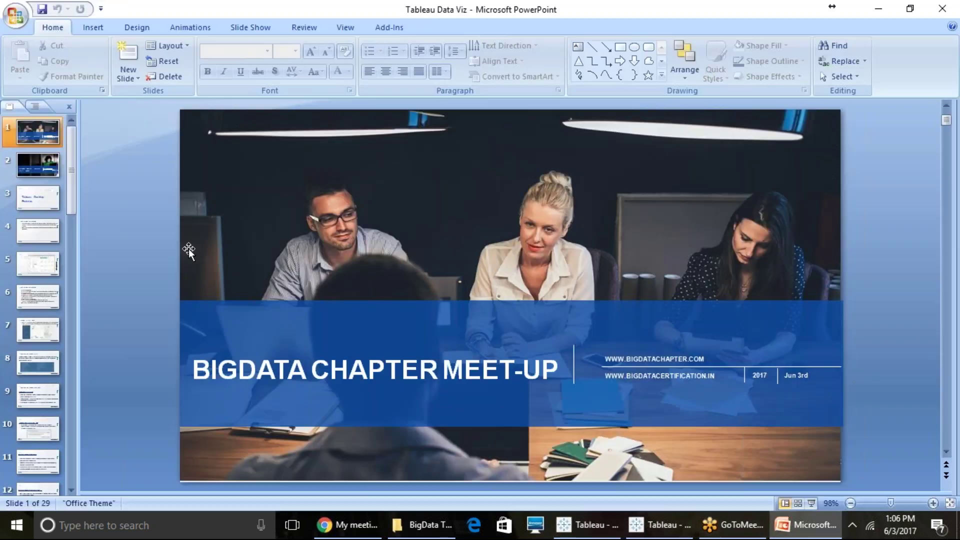
pyautogui.click(48, 293)
pyautogui.scroll(-5, 44, 310)
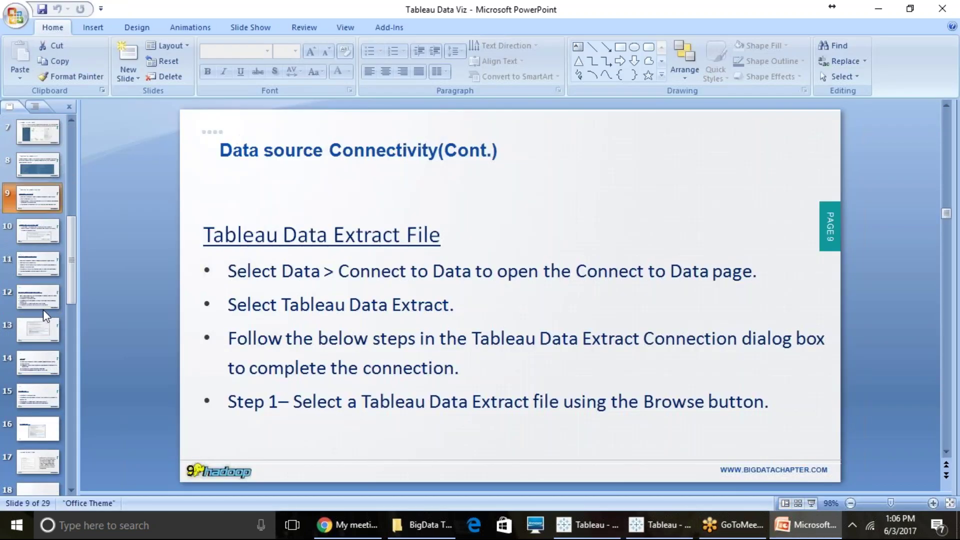
pyautogui.scroll(-3, 45, 320)
pyautogui.click(44, 325)
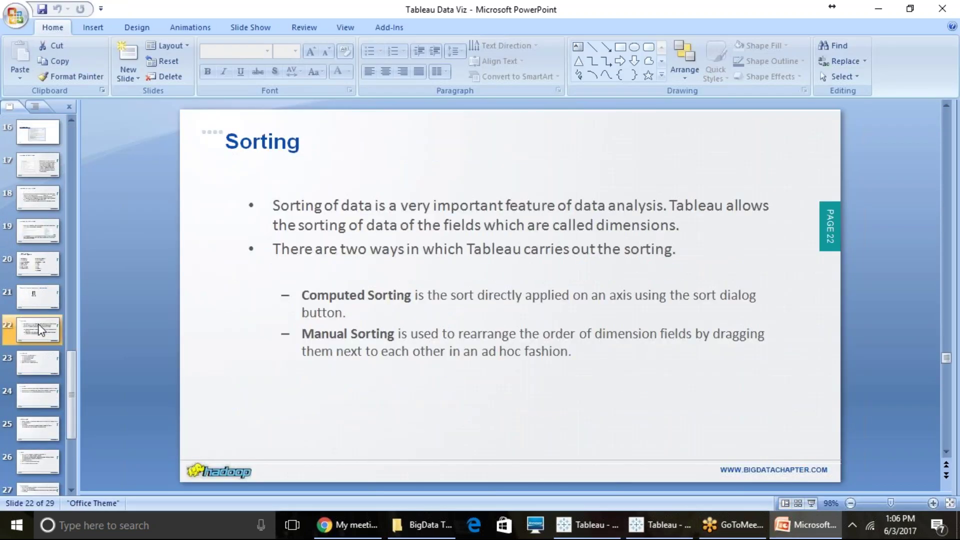
pyautogui.click(40, 307)
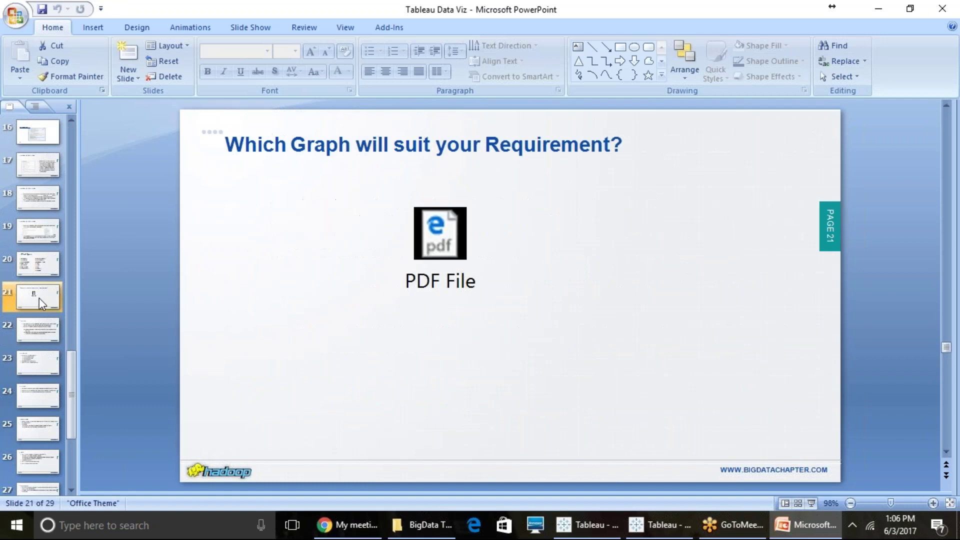
pyautogui.click(45, 326)
# Present the Sorting slide full screen from the current slide and exit the slide show.
pyautogui.click(249, 27)
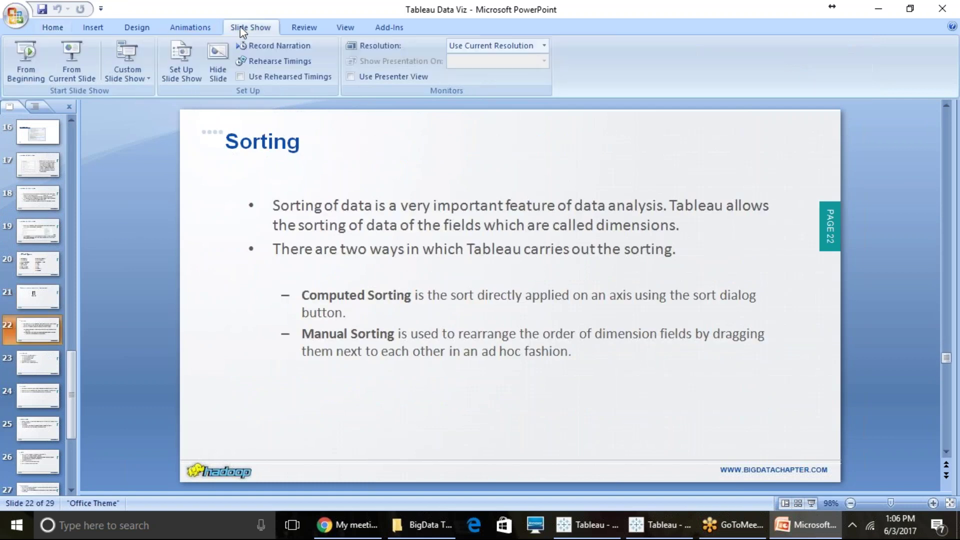
pyautogui.click(72, 73)
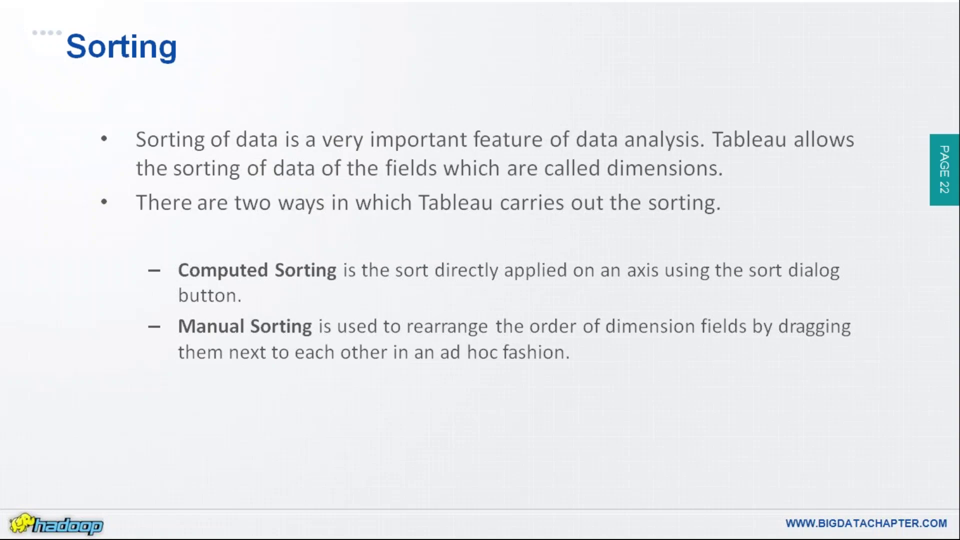
pyautogui.press('Escape')
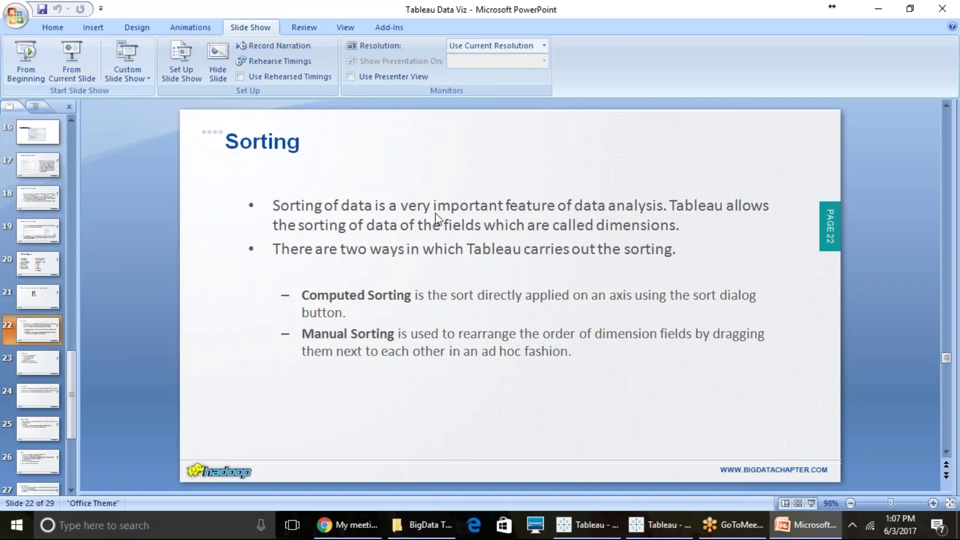
# Switch to the Book2 workbook in Tableau and chart Sales on rows against Customer Name on columns.
pyautogui.click(661, 525)
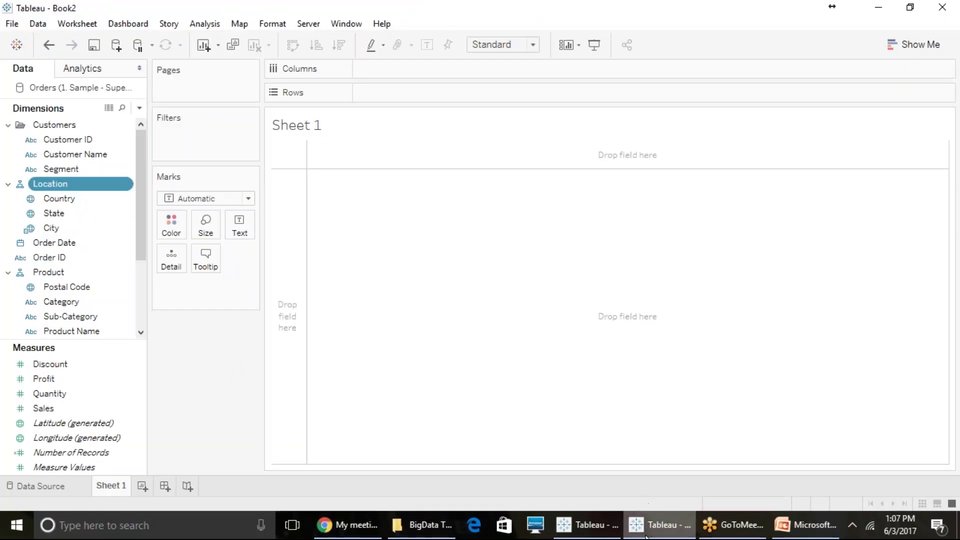
pyautogui.click(588, 524)
pyautogui.click(645, 534)
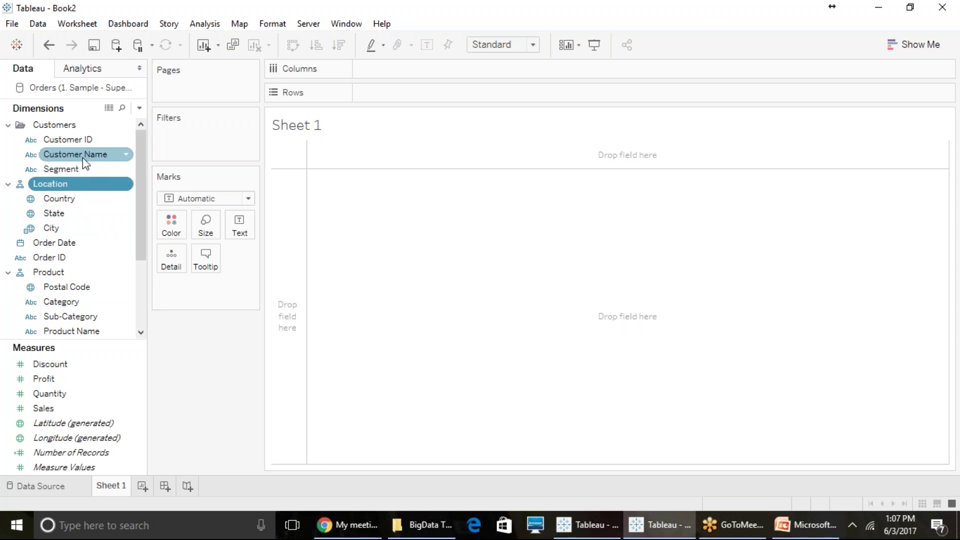
pyautogui.moveTo(83, 158); pyautogui.dragTo(436, 73)
pyautogui.moveTo(55, 409); pyautogui.dragTo(461, 103)
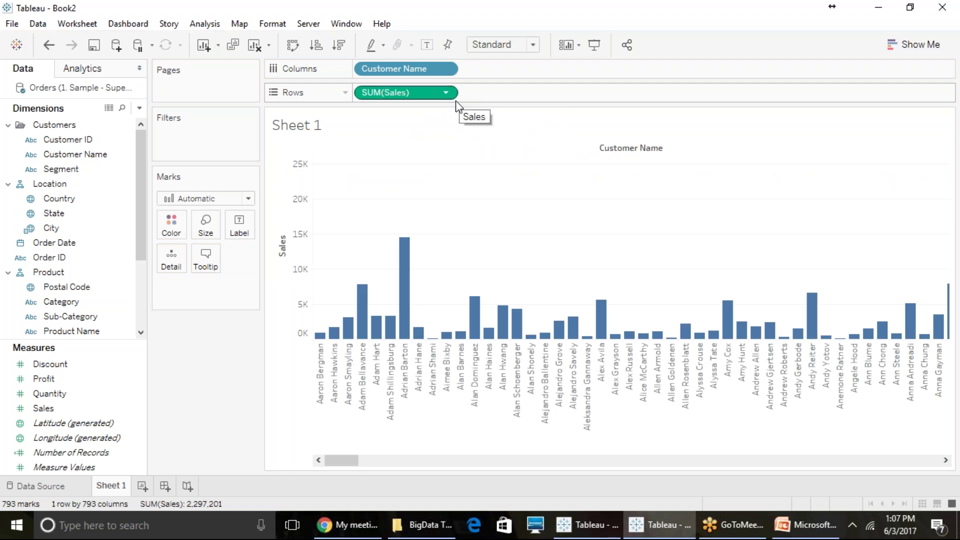
# Review the Sorting slide in PowerPoint and return to the Book2 workbook in Tableau.
pyautogui.click(804, 524)
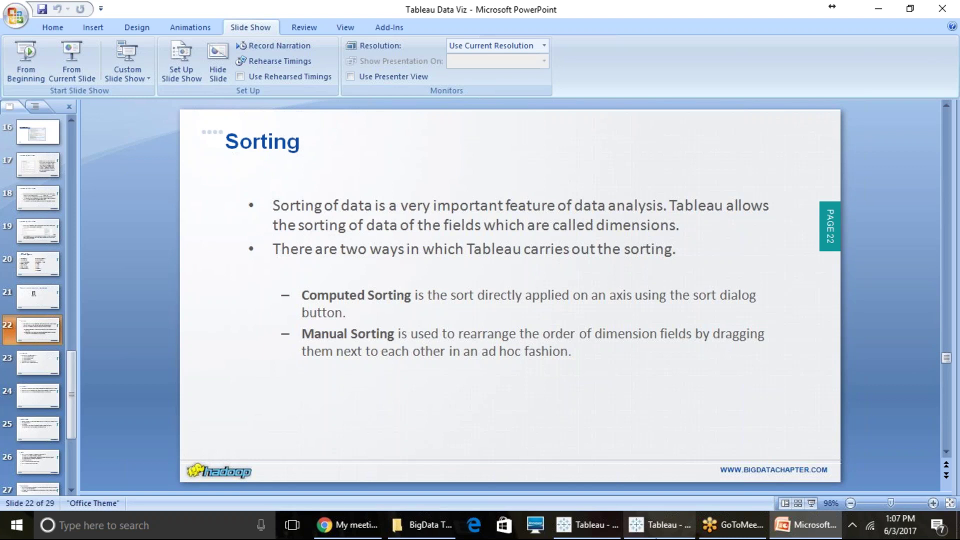
pyautogui.click(654, 523)
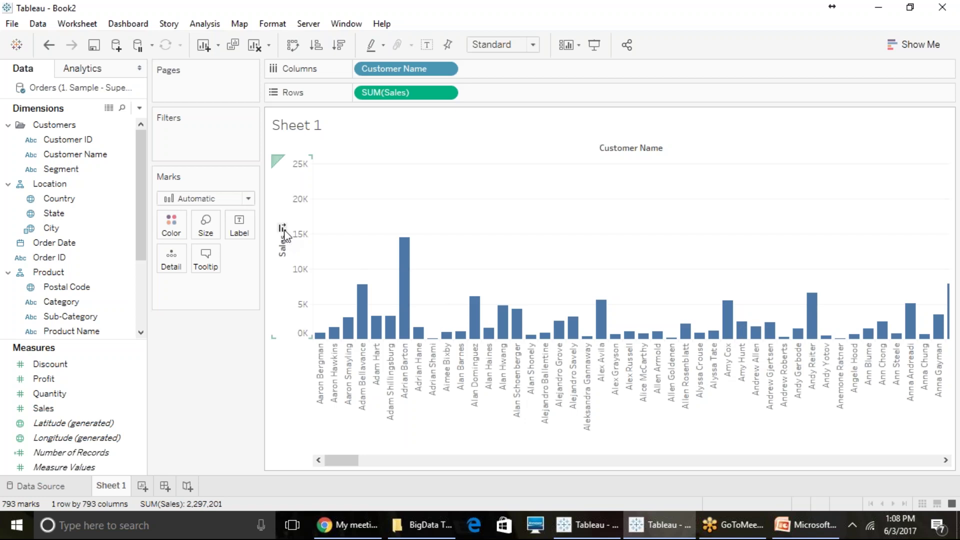
# Cycle the Sales axis sort through descending, ascending and unsorted order twice.
pyautogui.click(283, 229)
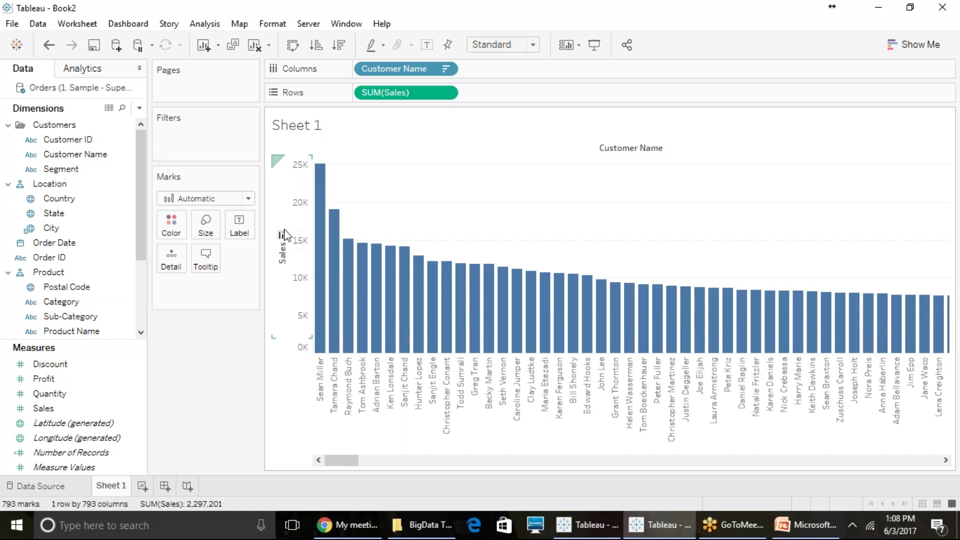
pyautogui.click(282, 234)
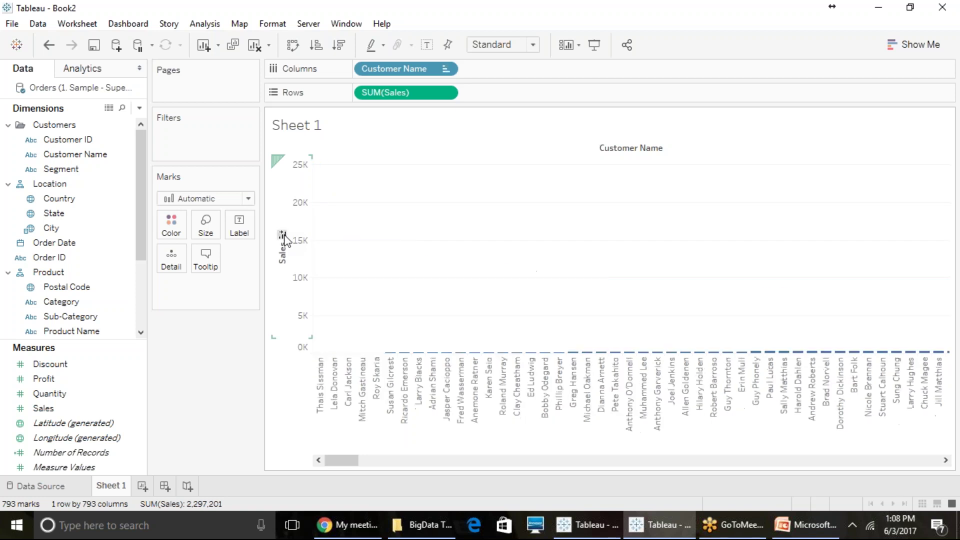
pyautogui.click(283, 235)
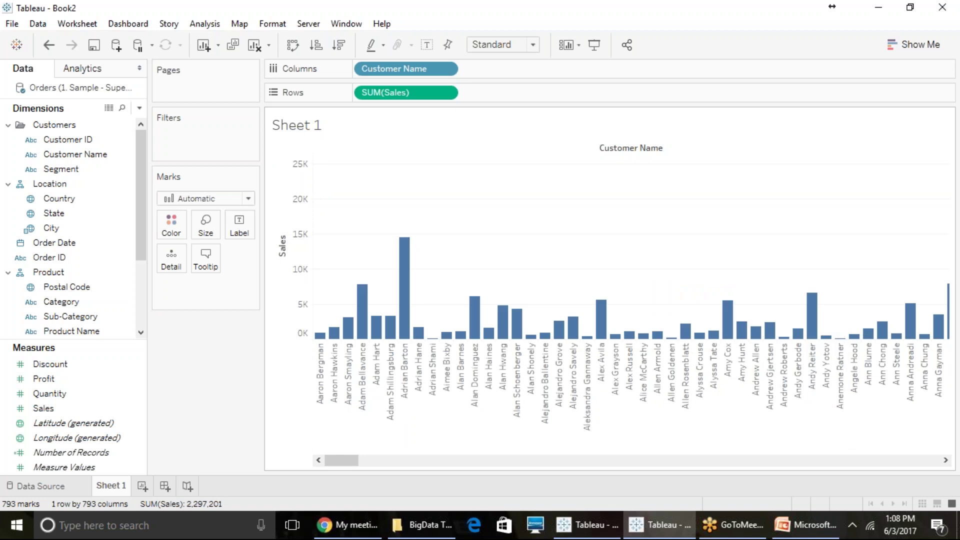
pyautogui.click(282, 234)
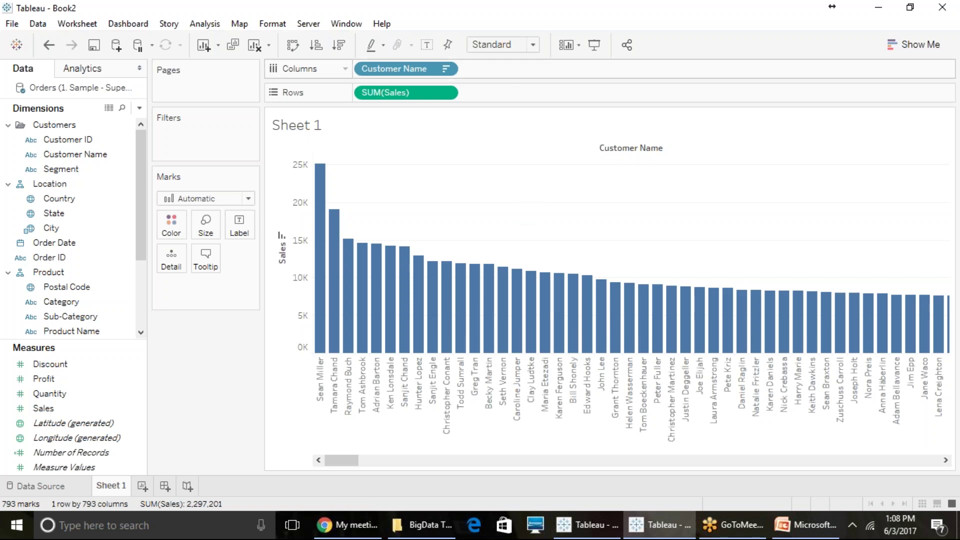
pyautogui.click(282, 236)
pyautogui.click(282, 236)
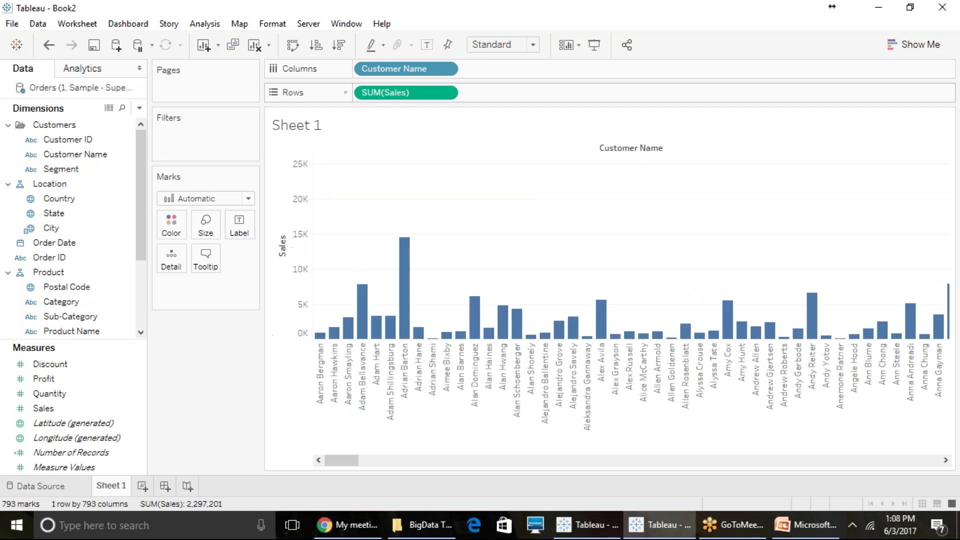
# Sort Customer Name by Sales in ascending order, switch it to descending order, and cancel the Choose Profile dialog.
pyautogui.click(320, 50)
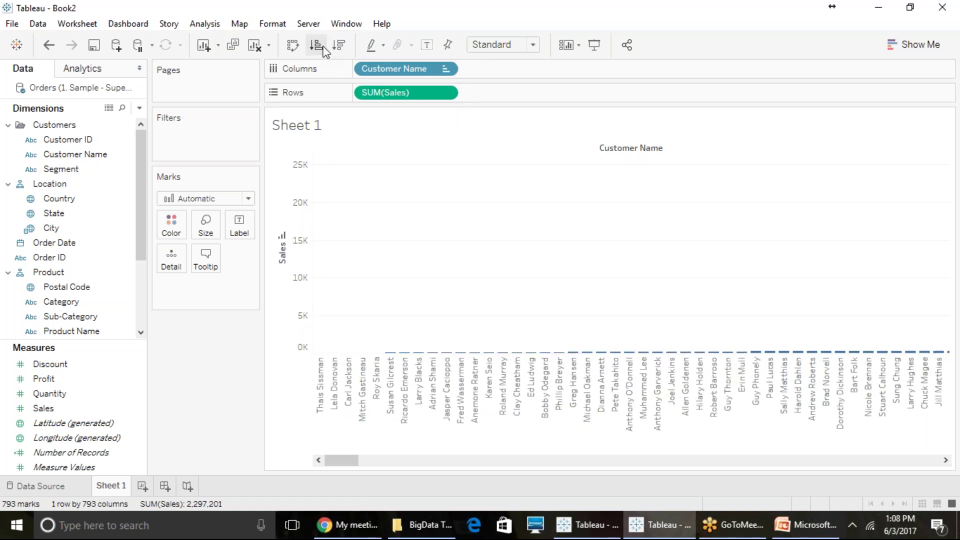
pyautogui.click(338, 46)
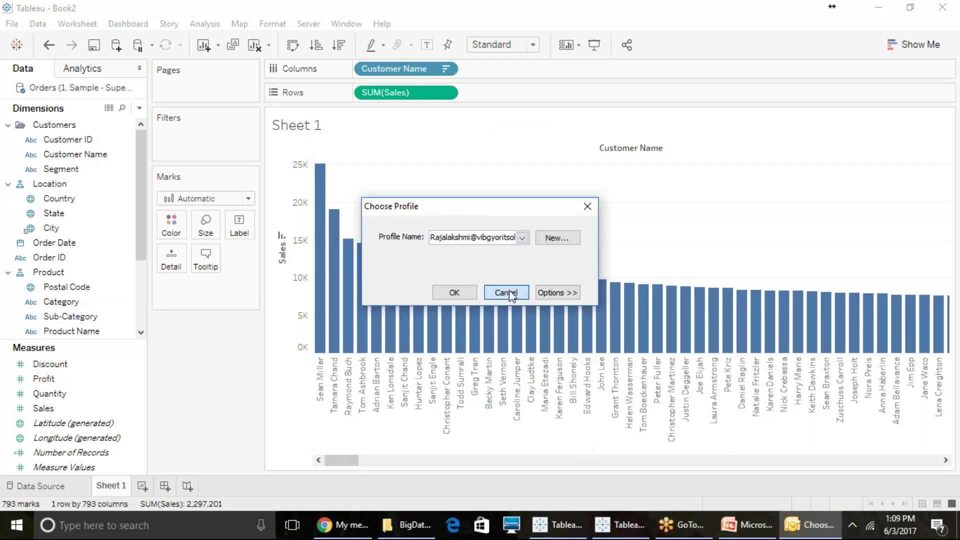
pyautogui.click(506, 292)
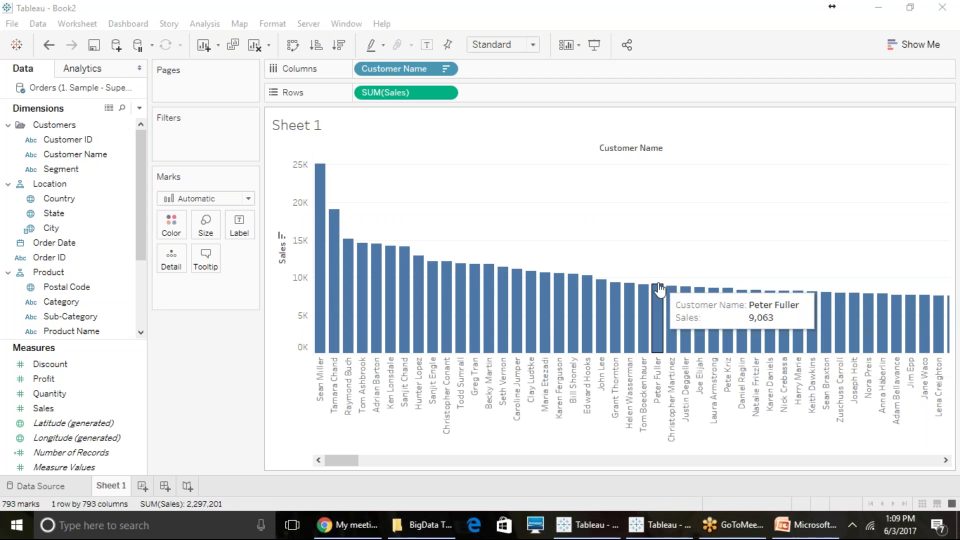
# Try other aggregations for the Customer Name sort and apply a descending sort by Count of Sales.
pyautogui.click(450, 71)
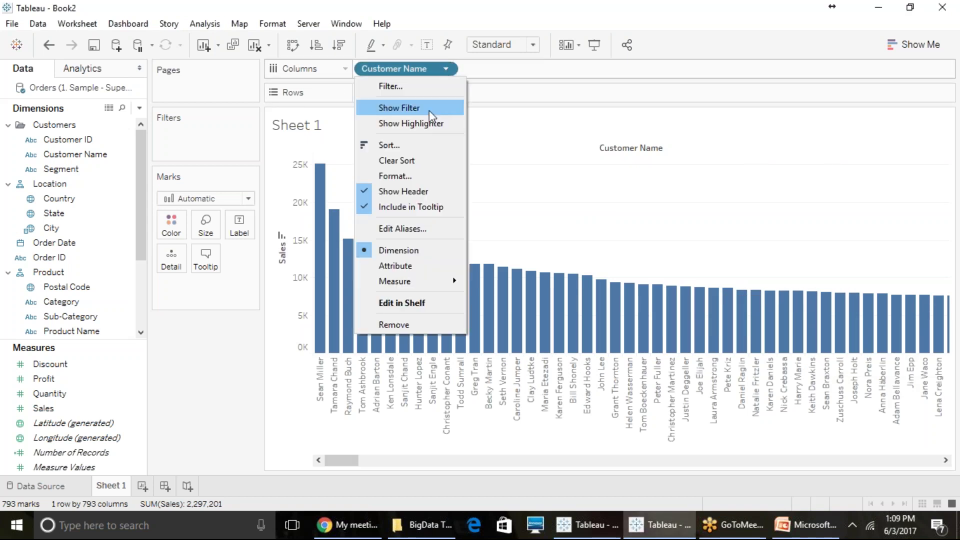
pyautogui.click(412, 144)
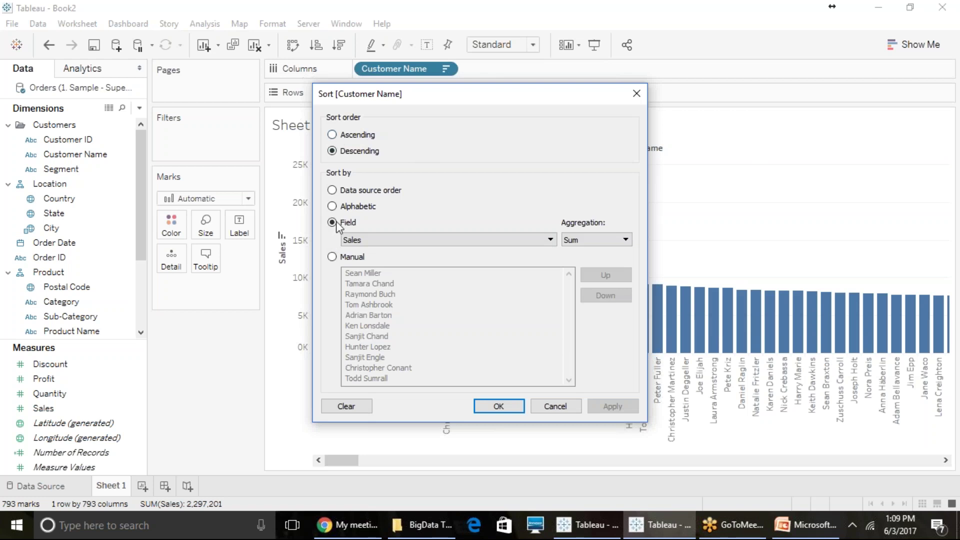
pyautogui.click(424, 240)
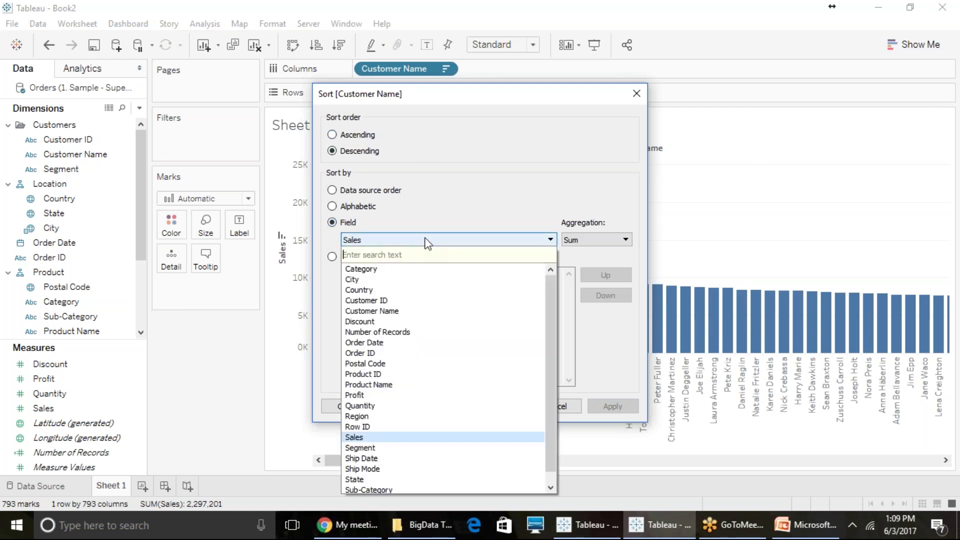
pyautogui.click(430, 218)
pyautogui.click(575, 242)
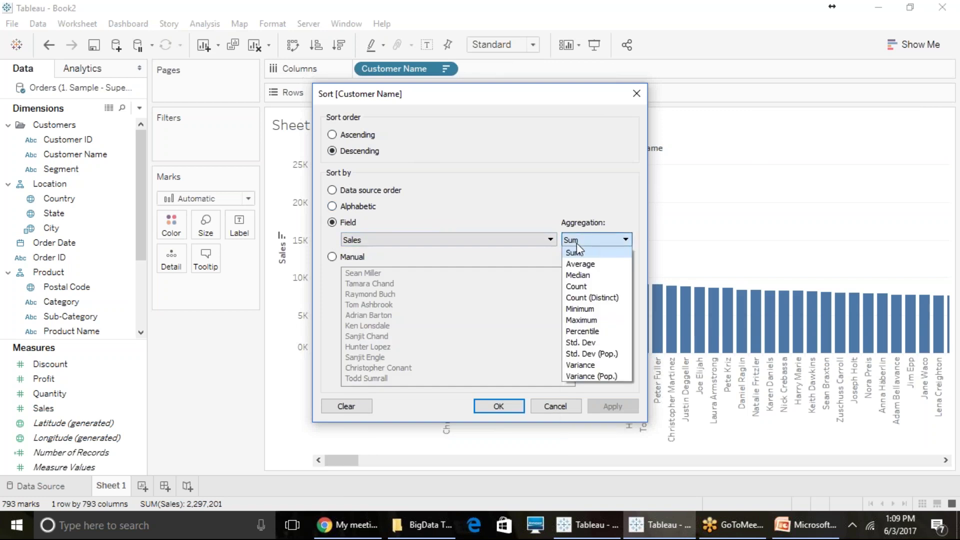
pyautogui.click(596, 264)
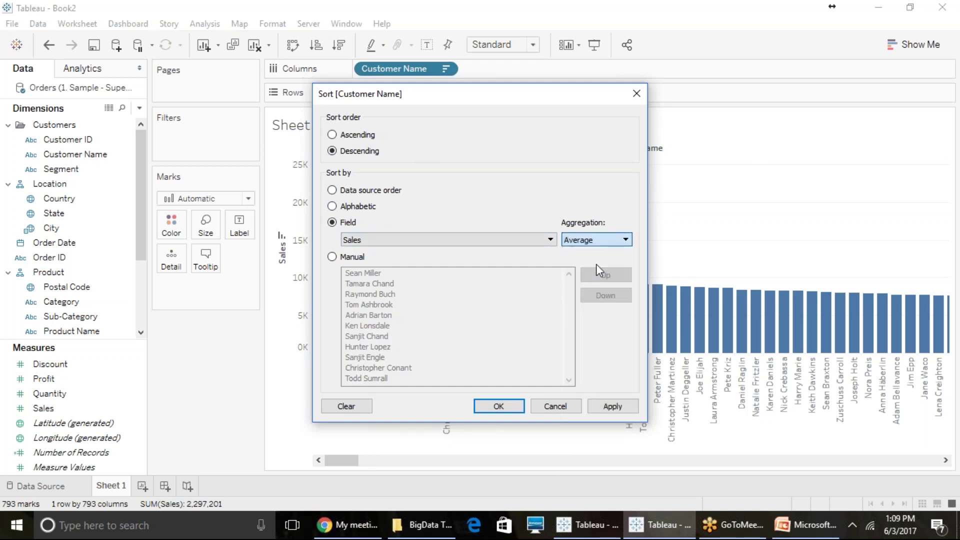
pyautogui.click(596, 242)
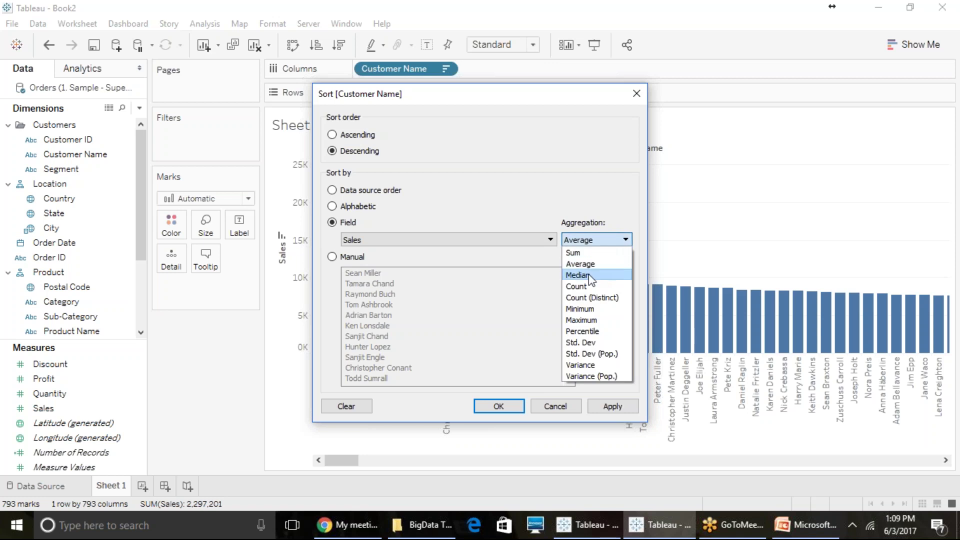
pyautogui.click(589, 274)
pyautogui.click(592, 242)
pyautogui.click(590, 285)
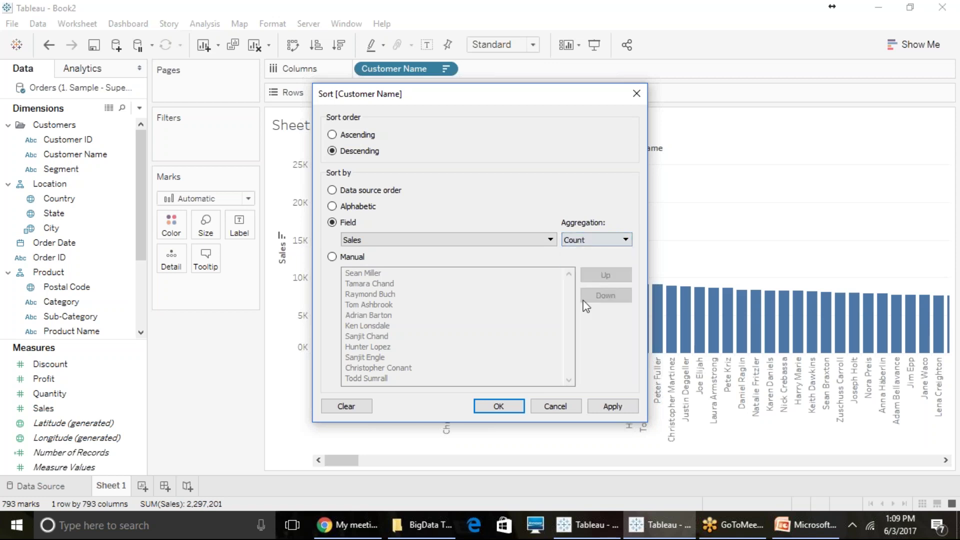
pyautogui.click(510, 407)
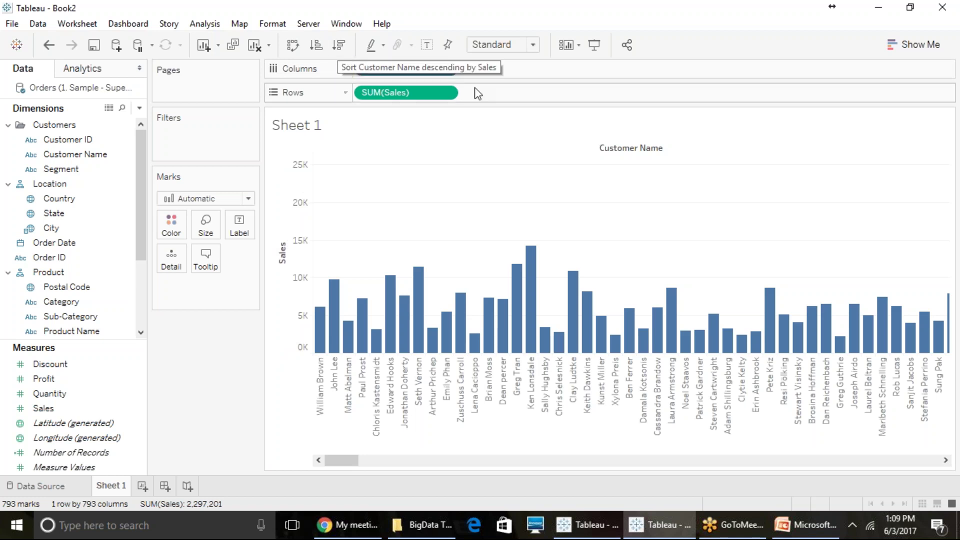
# Set the Customer Name sort to descending order by Sales with the Sum aggregation.
pyautogui.click(445, 94)
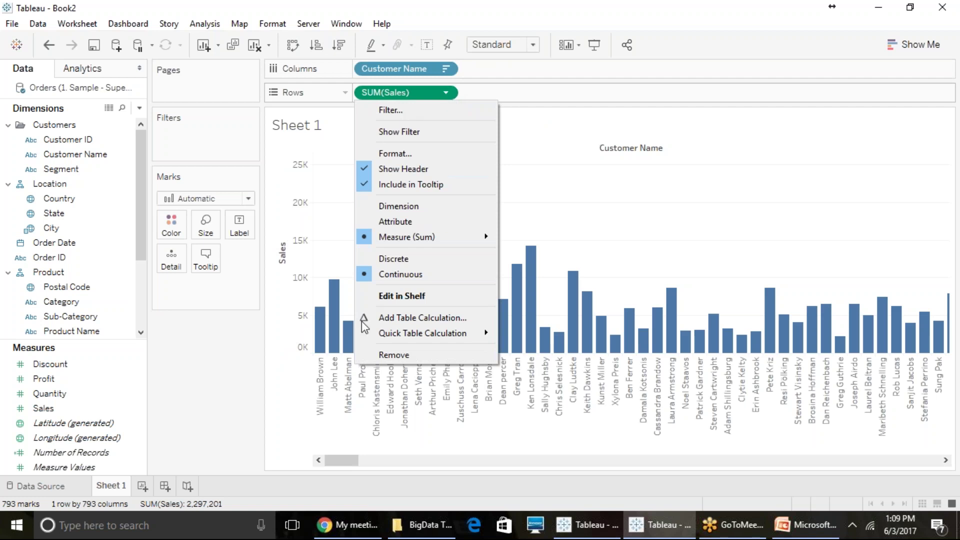
pyautogui.click(624, 6)
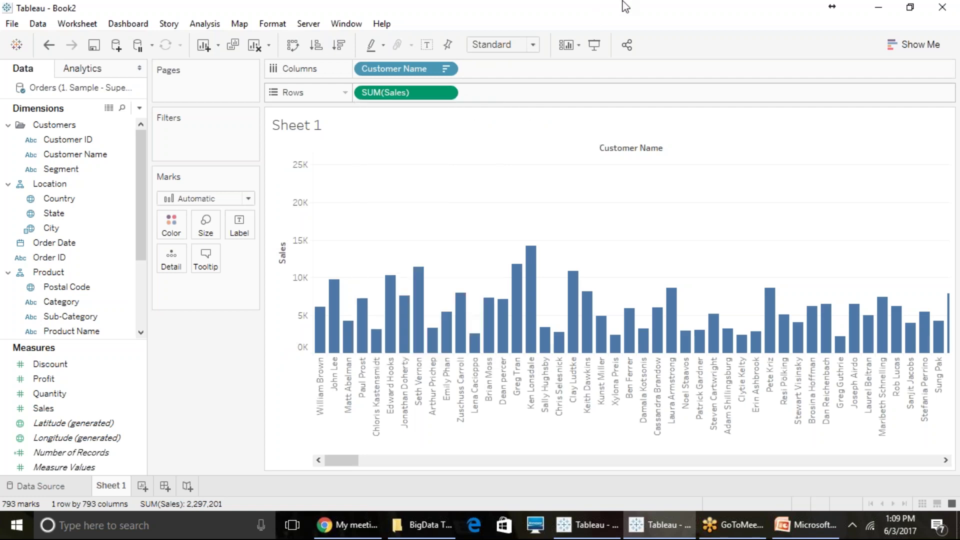
pyautogui.click(446, 70)
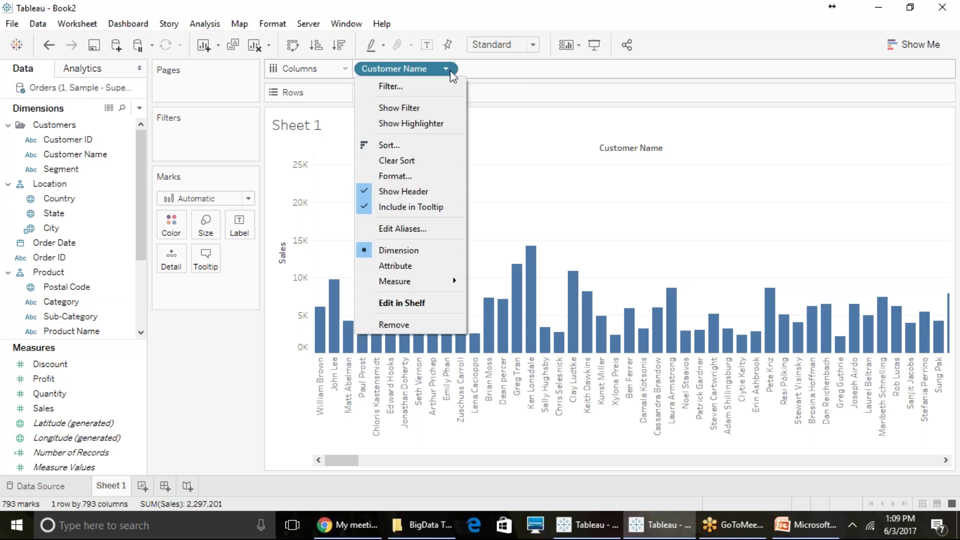
pyautogui.click(429, 145)
pyautogui.click(596, 239)
pyautogui.click(583, 253)
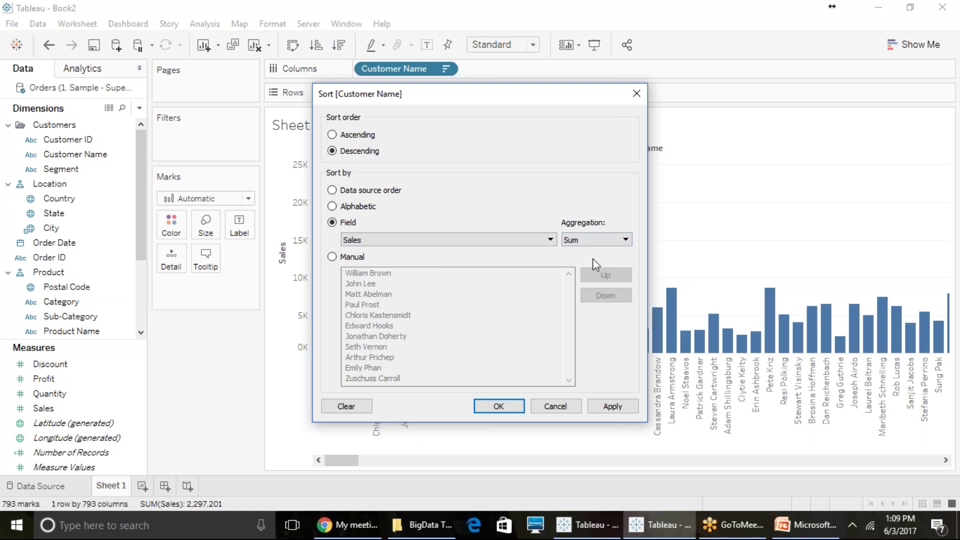
pyautogui.click(502, 407)
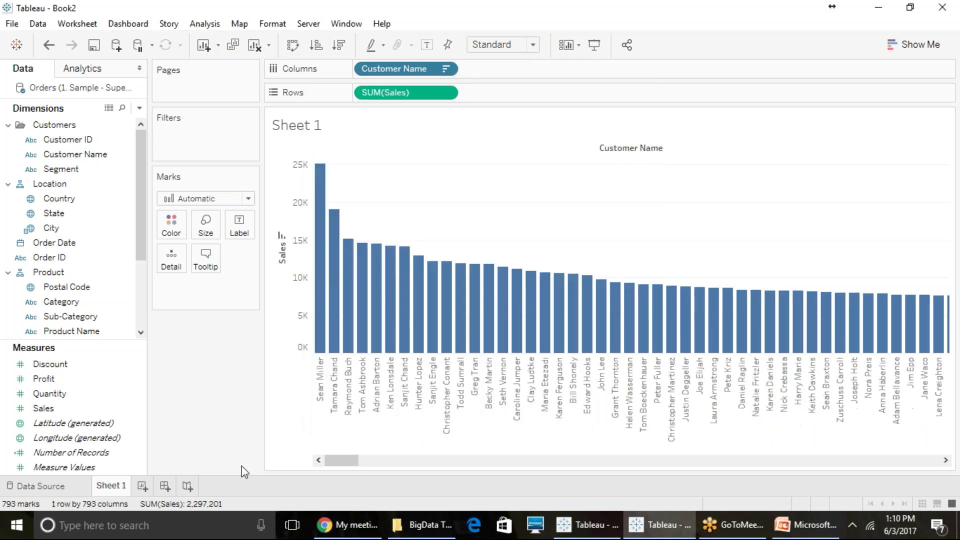
# Rename Sheet 1 as "Computed Sorting".
pyautogui.rightClick(113, 487)
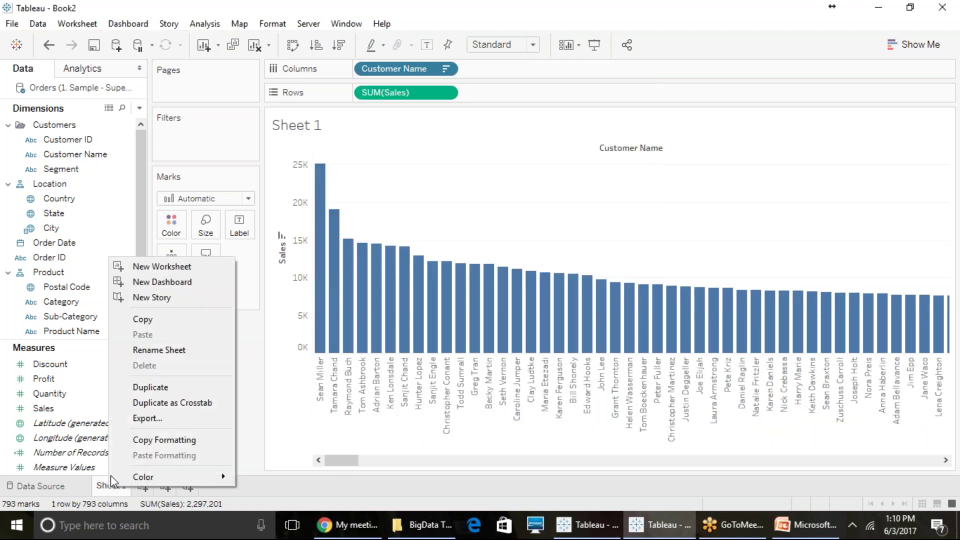
pyautogui.click(170, 351)
pyautogui.write('Computed Sorting')
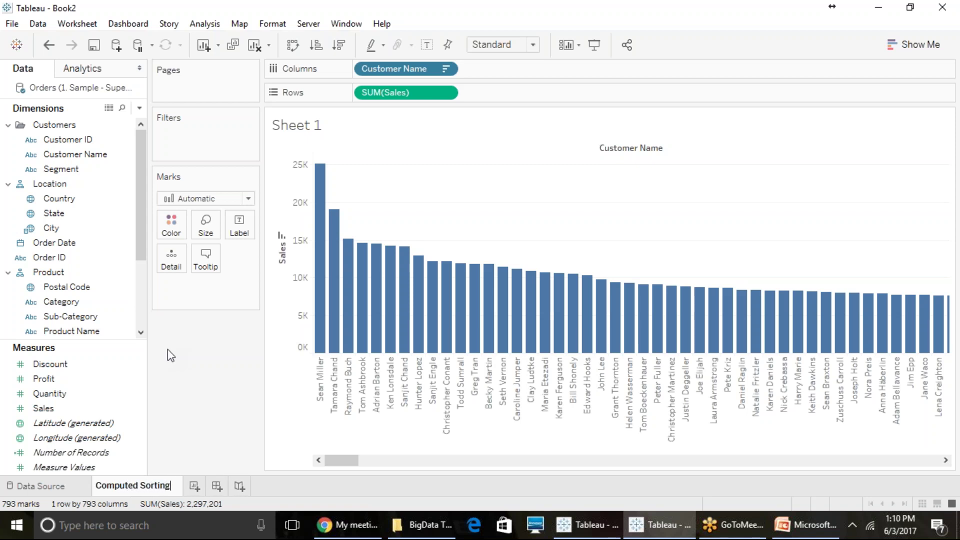
pyautogui.press('Return')
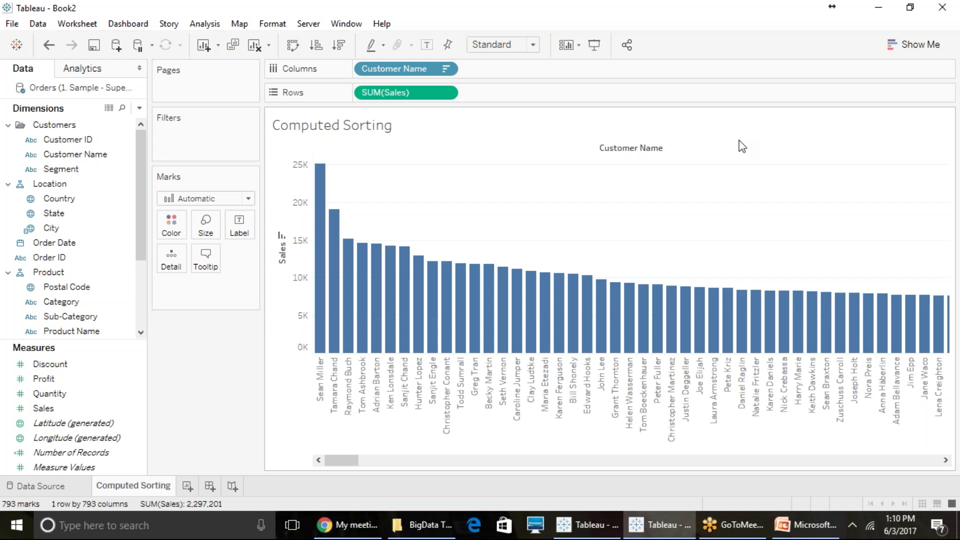
# Duplicate the Computed Sorting worksheet.
pyautogui.rightClick(150, 489)
pyautogui.click(195, 350)
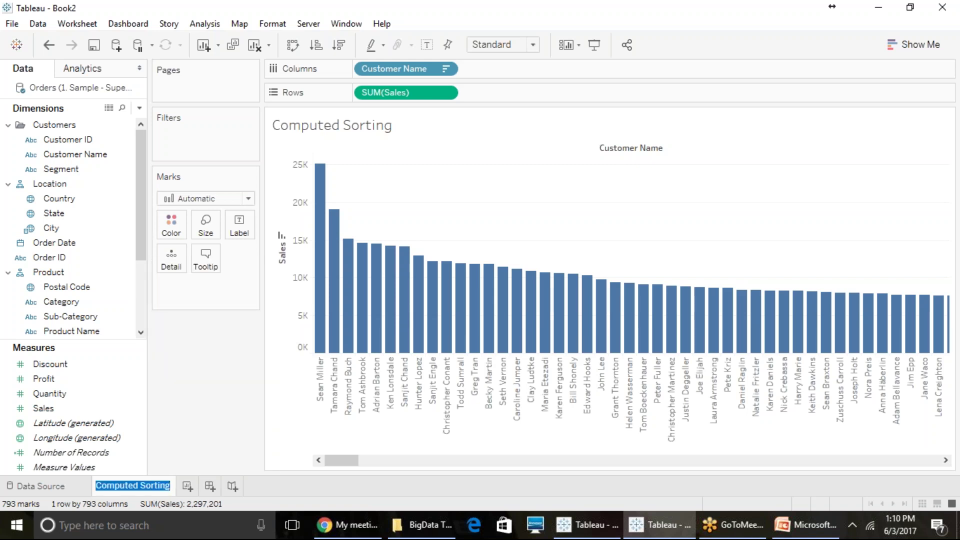
pyautogui.click(174, 431)
pyautogui.rightClick(156, 487)
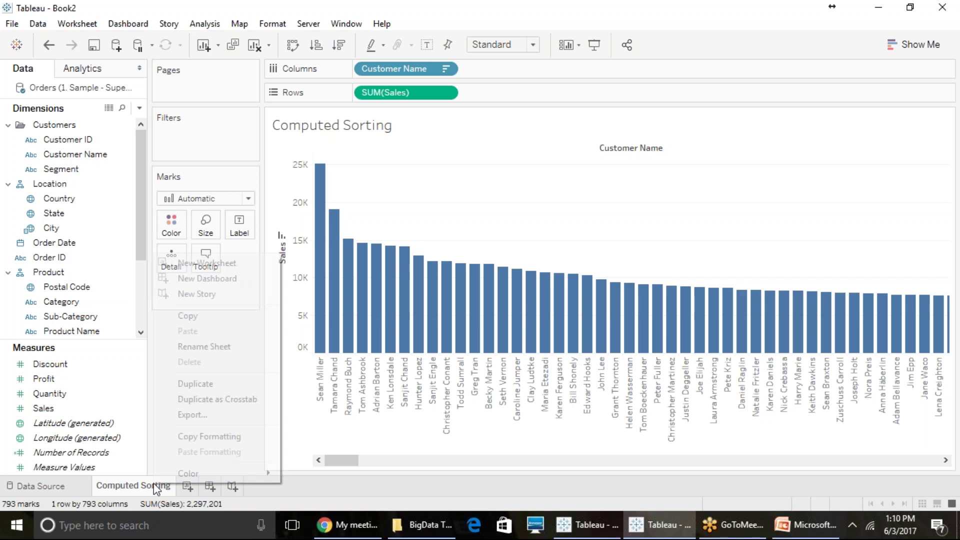
pyautogui.click(198, 384)
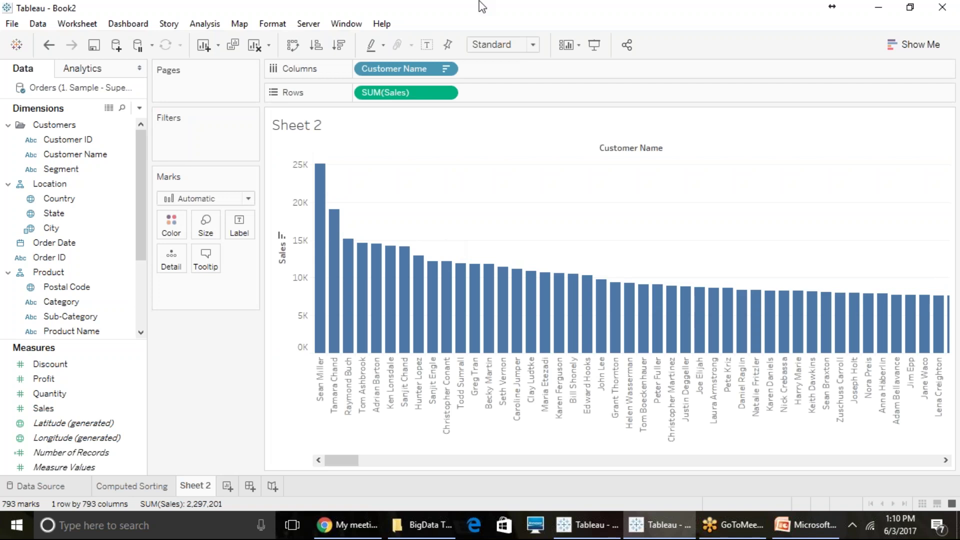
# Switch the duplicated sheet's Customer Name sort to Manual and move the tenth-listed customer up to second place.
pyautogui.moveTo(434, 312)
pyautogui.click(446, 72)
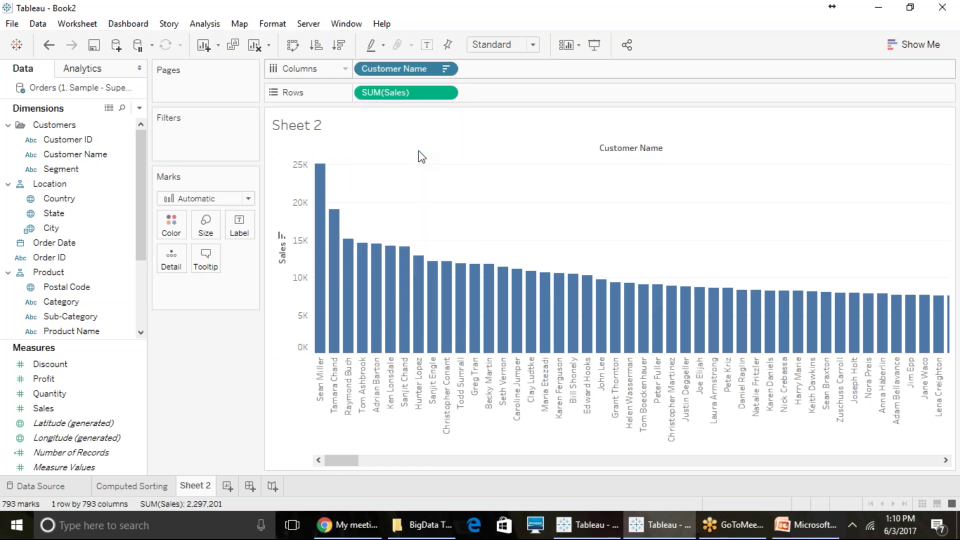
pyautogui.click(417, 148)
pyautogui.click(333, 258)
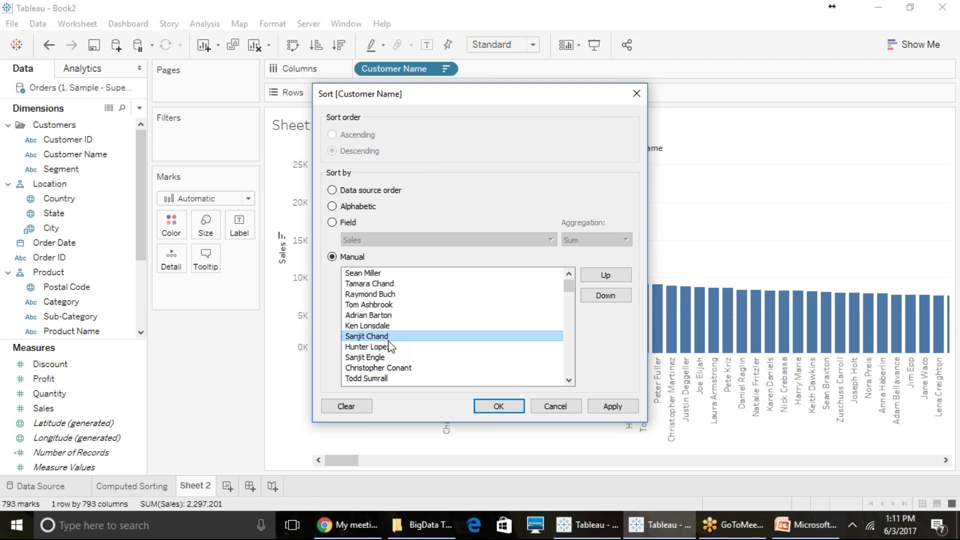
pyautogui.click(400, 368)
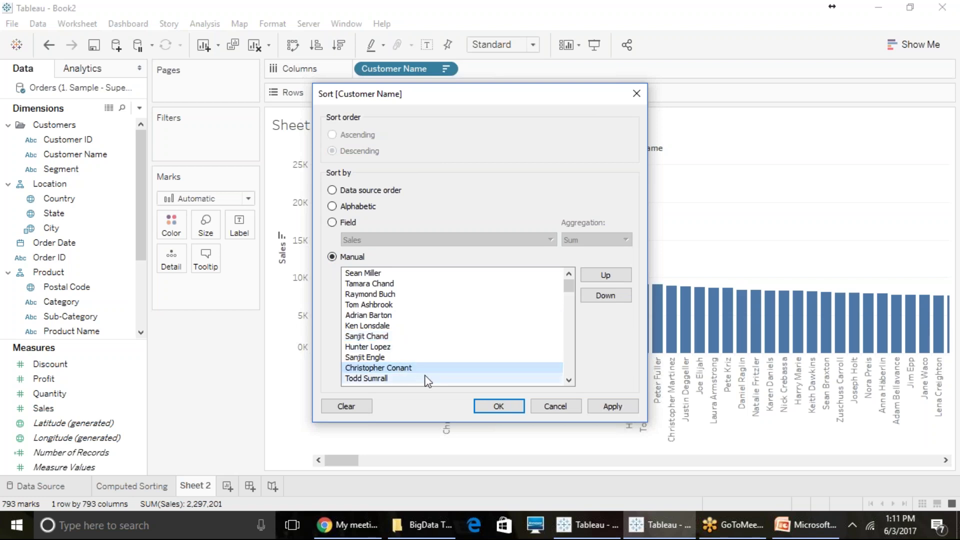
pyautogui.click(610, 274)
pyautogui.click(611, 274)
pyautogui.click(611, 274)
pyautogui.click(611, 275)
pyautogui.click(610, 274)
pyautogui.click(611, 274)
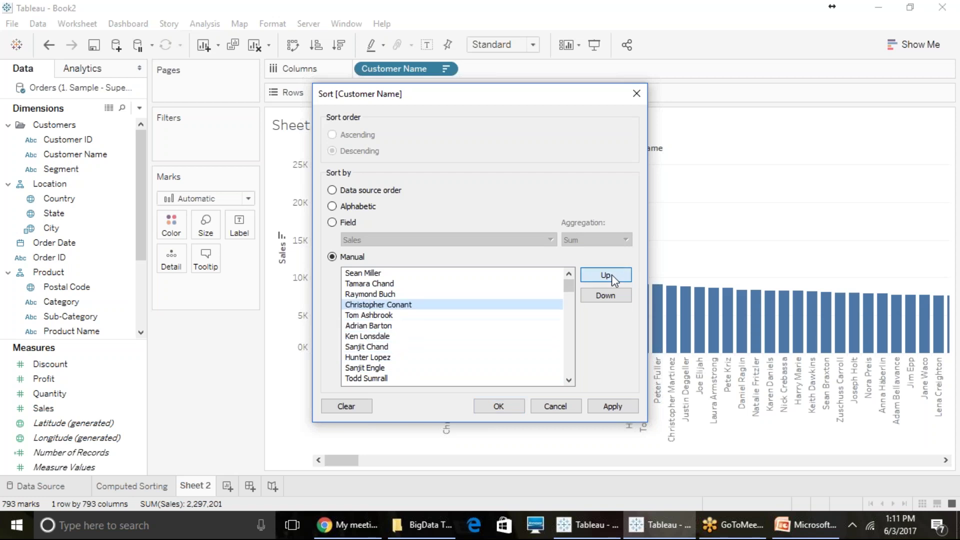
pyautogui.click(611, 274)
pyautogui.click(611, 275)
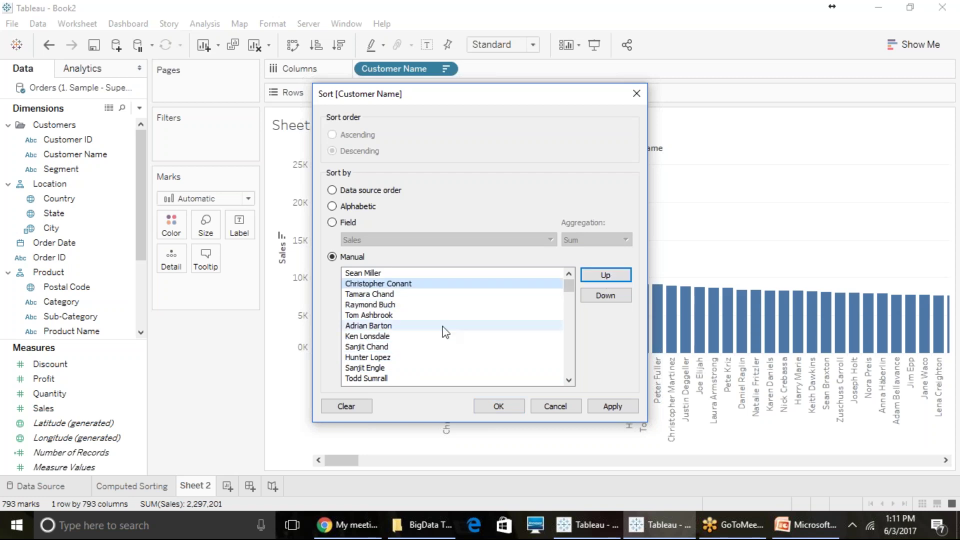
# Move the fourth-listed customer down to ninth place in the manual sort order and apply the sort.
pyautogui.click(406, 305)
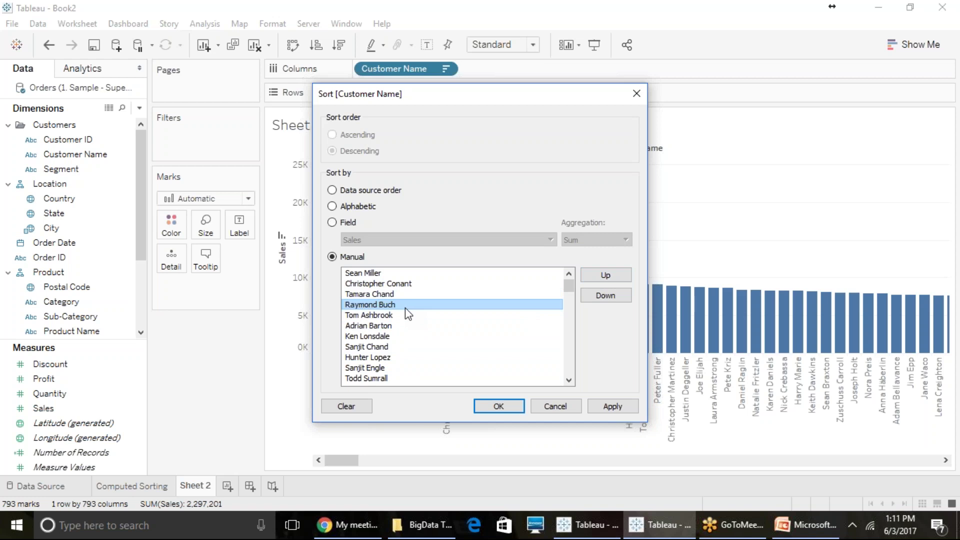
pyautogui.click(603, 296)
pyautogui.click(603, 296)
pyautogui.click(603, 296)
pyautogui.click(603, 296)
pyautogui.click(602, 296)
pyautogui.scroll(-10, 455, 340)
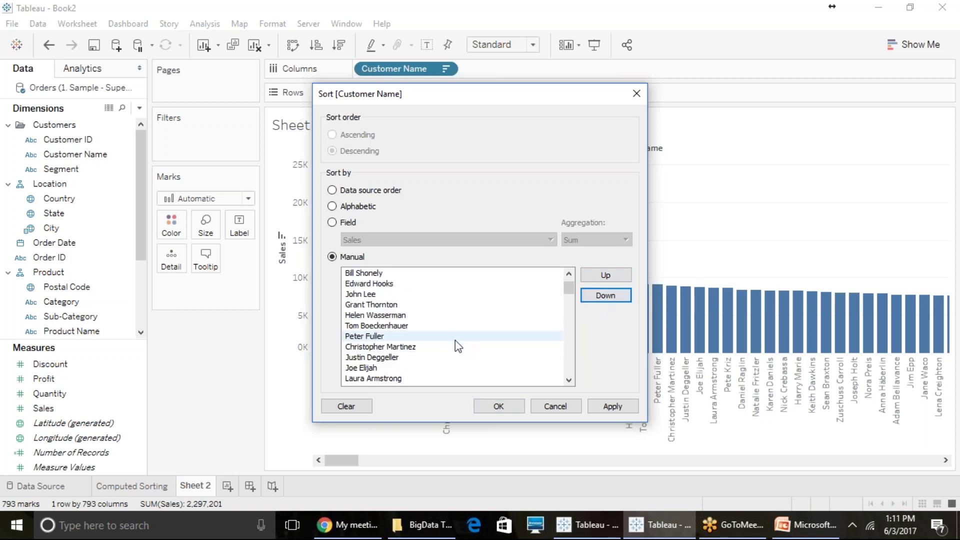
pyautogui.click(517, 405)
pyautogui.moveTo(913, 328)
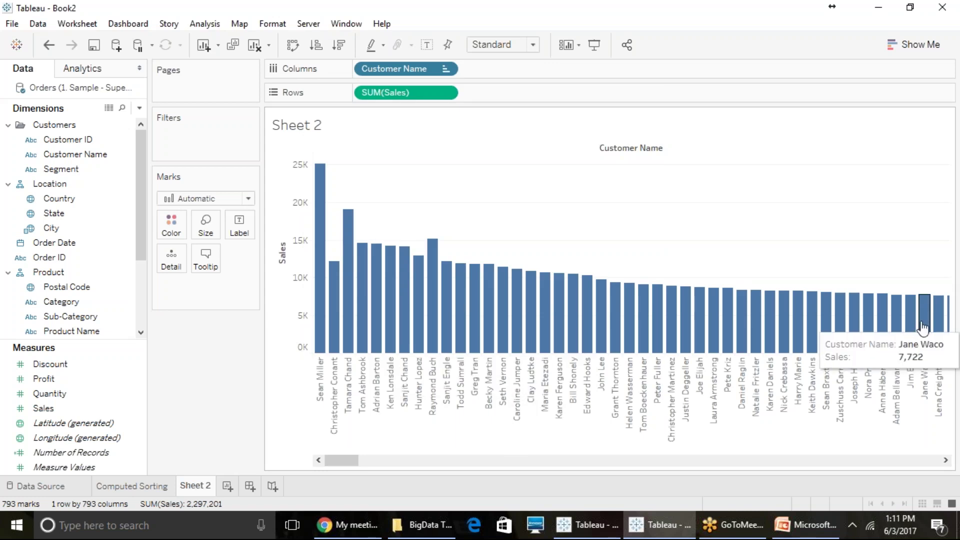
pyautogui.moveTo(762, 307)
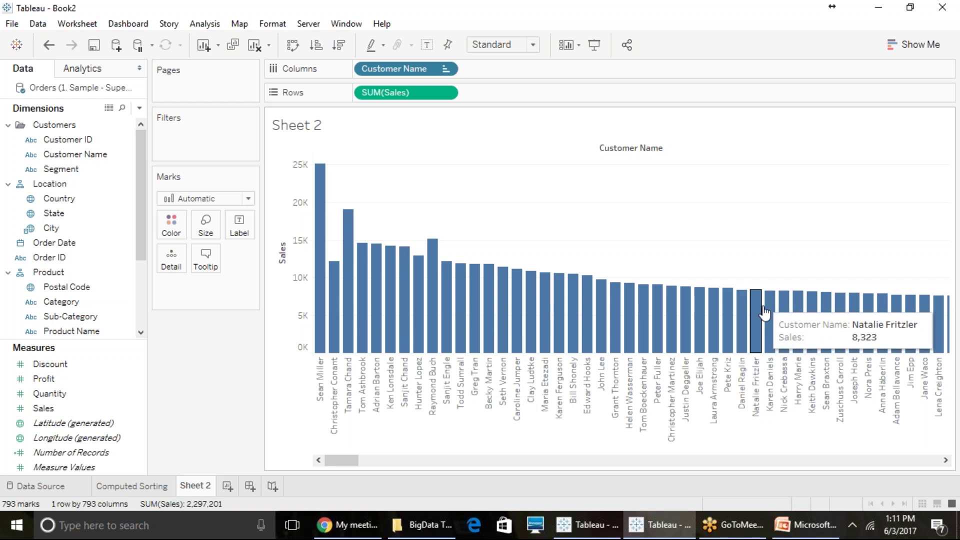
# Rename Sheet 2 as "Manual Sorting".
pyautogui.rightClick(199, 483)
pyautogui.click(259, 348)
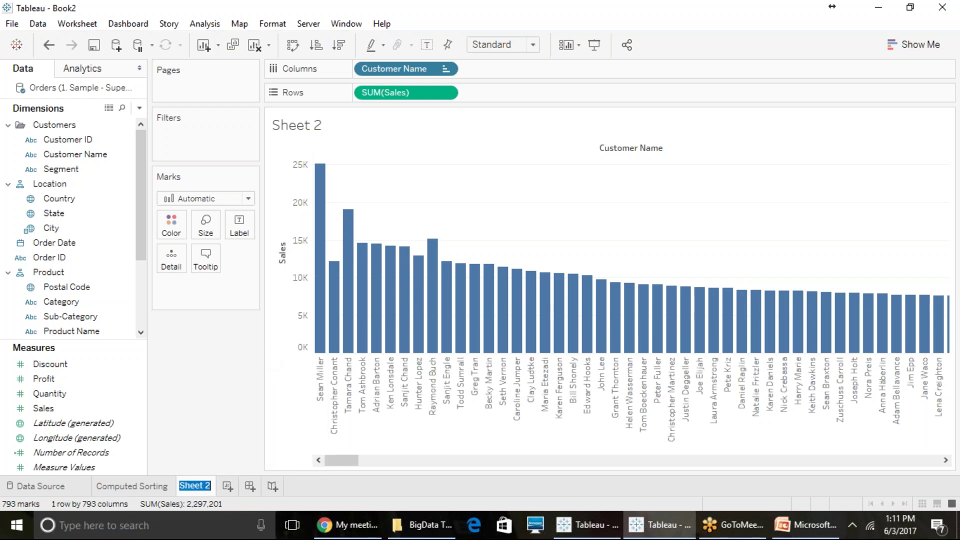
pyautogui.write('Manual Sorting')
pyautogui.press('Return')
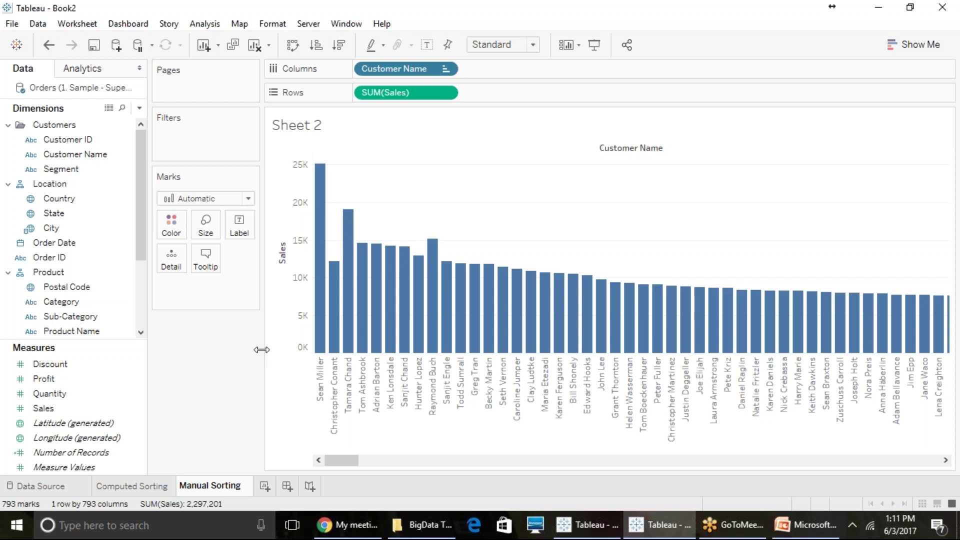
# Create a new worksheet and chart Sales on columns against Category and Sub-Category on rows.
pyautogui.click(257, 486)
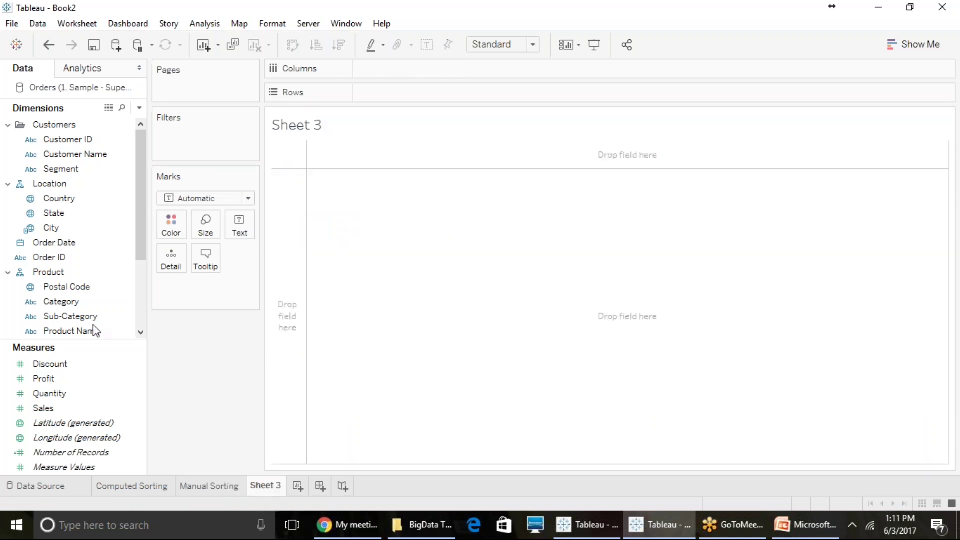
pyautogui.click(81, 272)
pyautogui.moveTo(88, 302); pyautogui.dragTo(402, 70)
pyautogui.click(366, 70)
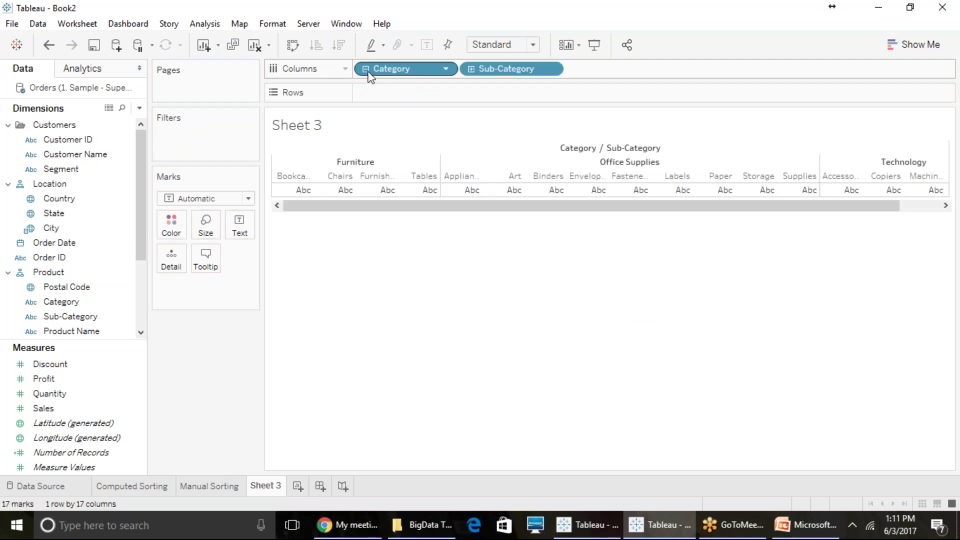
pyautogui.click(293, 45)
pyautogui.click(99, 317)
pyautogui.moveTo(64, 408); pyautogui.dragTo(389, 71)
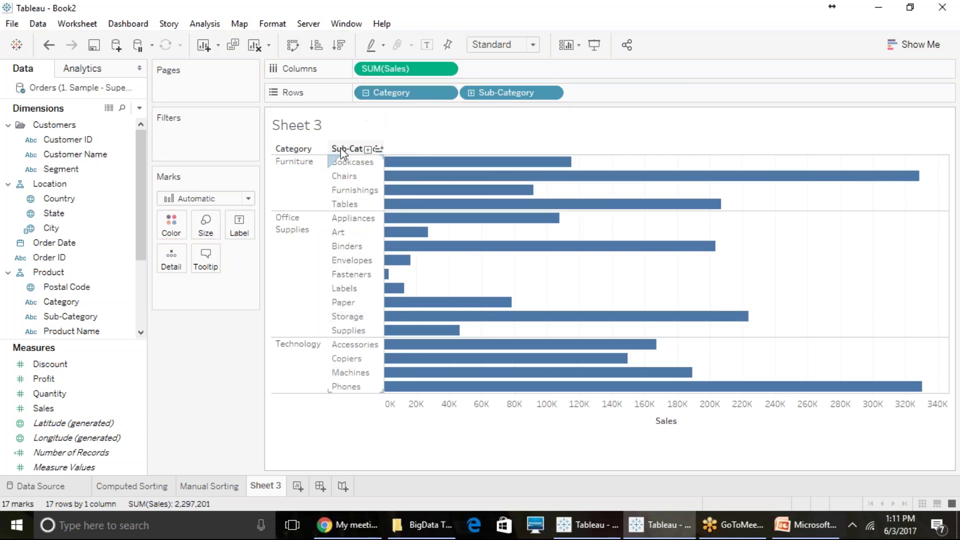
# Sort the sub-categories within Furniture in ascending order of Sales.
pyautogui.click(310, 178)
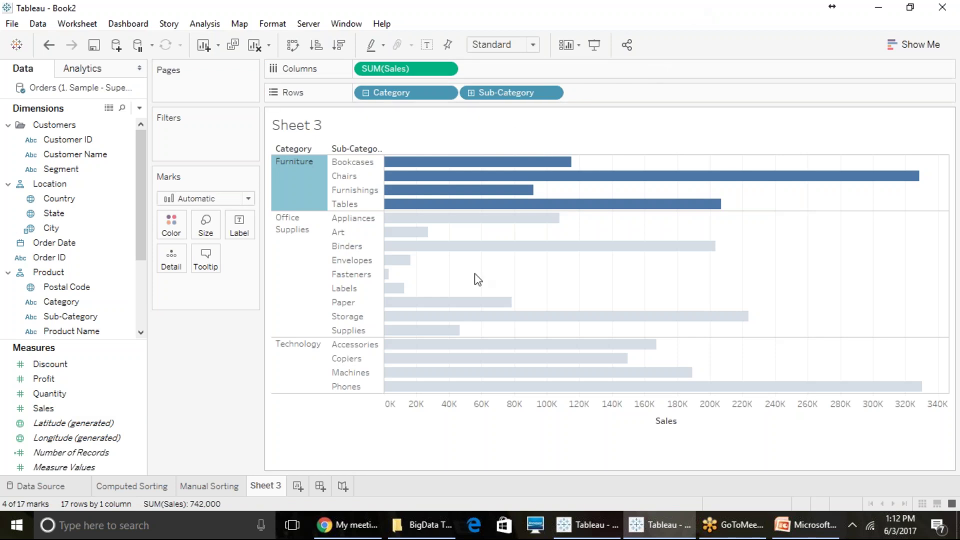
pyautogui.moveTo(291, 203)
pyautogui.click(281, 201)
pyautogui.click(283, 206)
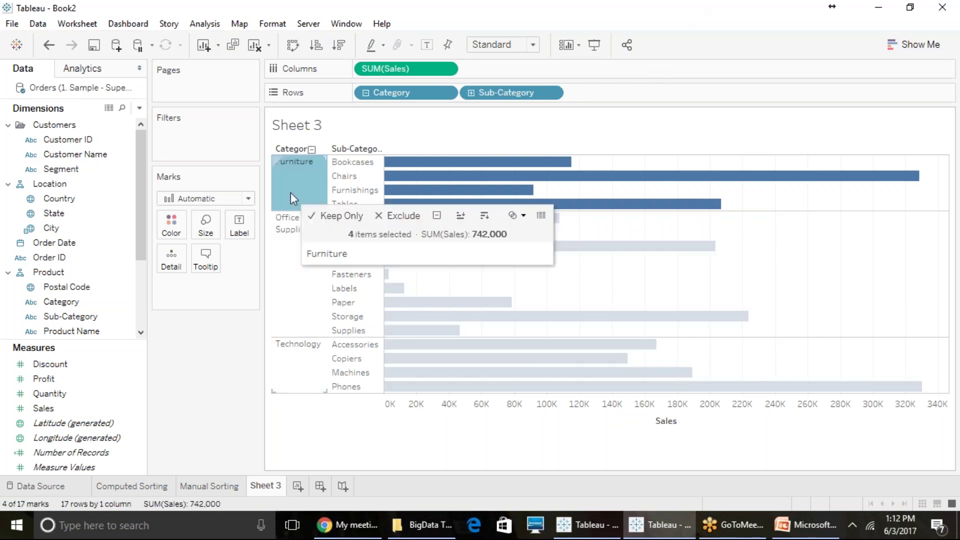
pyautogui.click(461, 218)
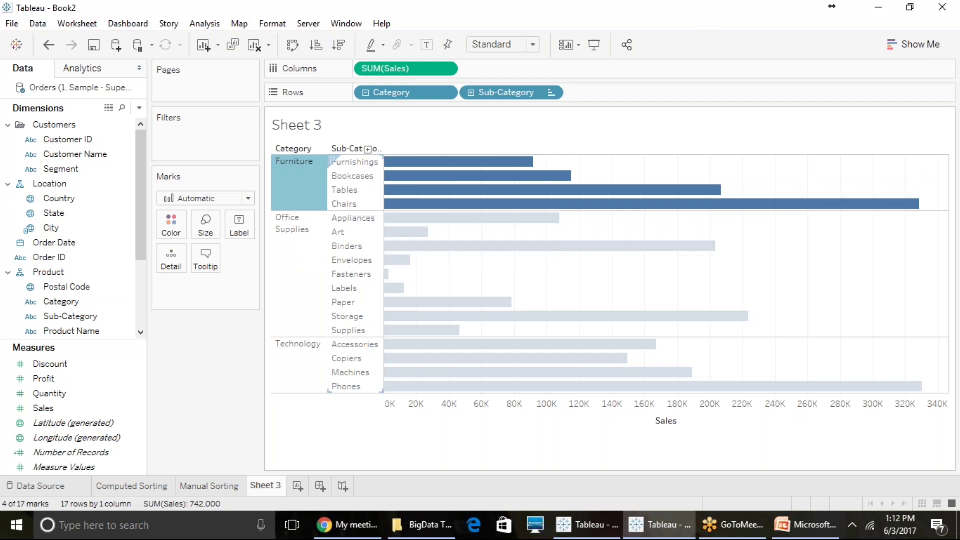
# Sort the sub-categories within Office Supplies in ascending order of Sales.
pyautogui.click(290, 277)
pyautogui.click(289, 277)
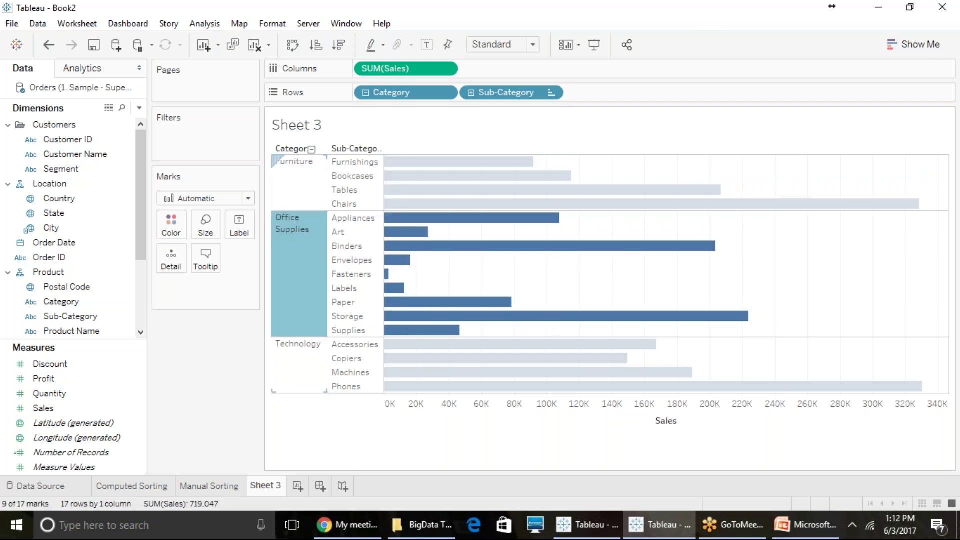
pyautogui.click(296, 278)
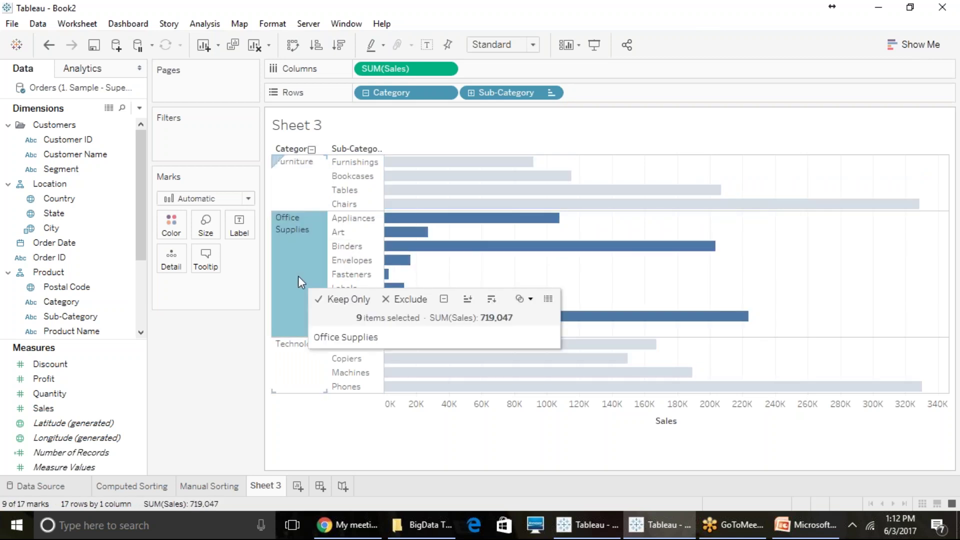
pyautogui.click(467, 299)
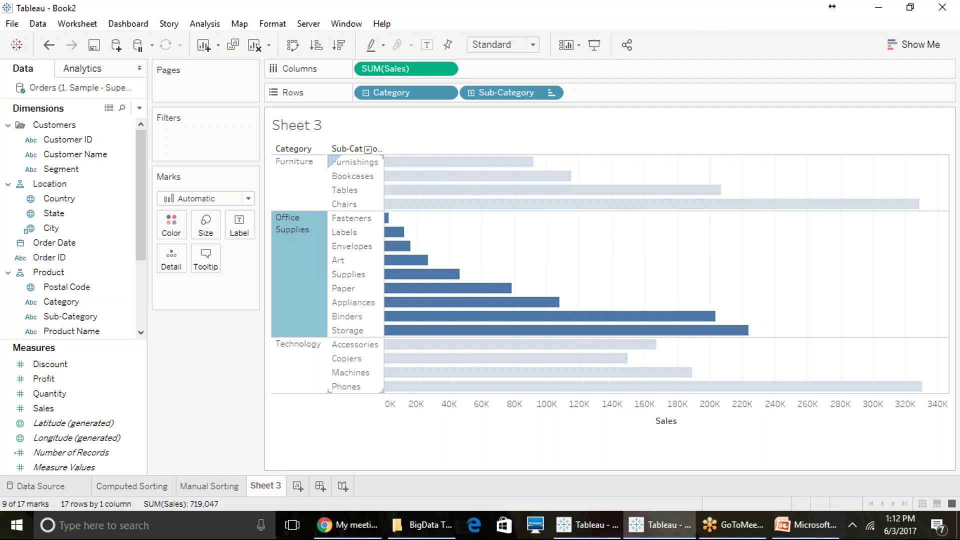
# Sort the sub-categories within Technology in descending order of Sales.
pyautogui.click(295, 369)
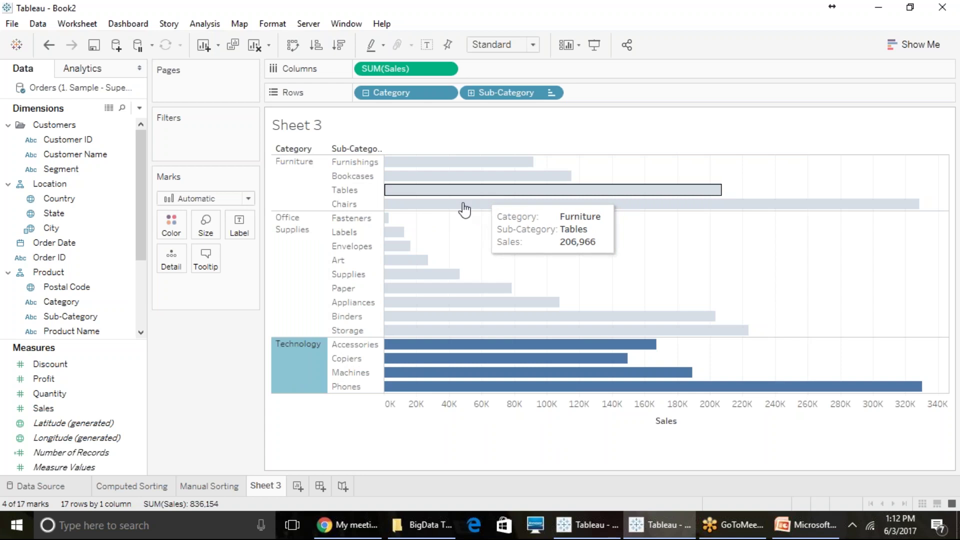
pyautogui.click(301, 371)
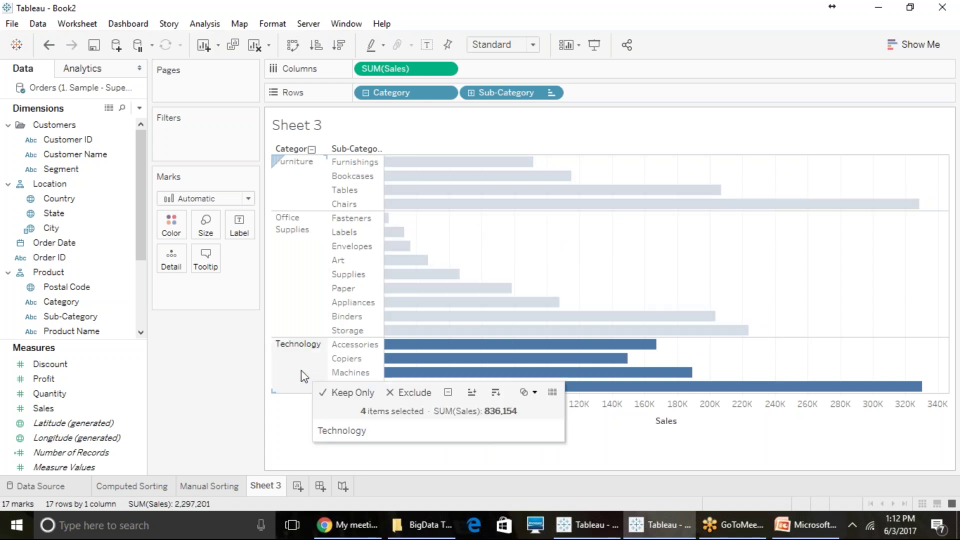
pyautogui.click(496, 392)
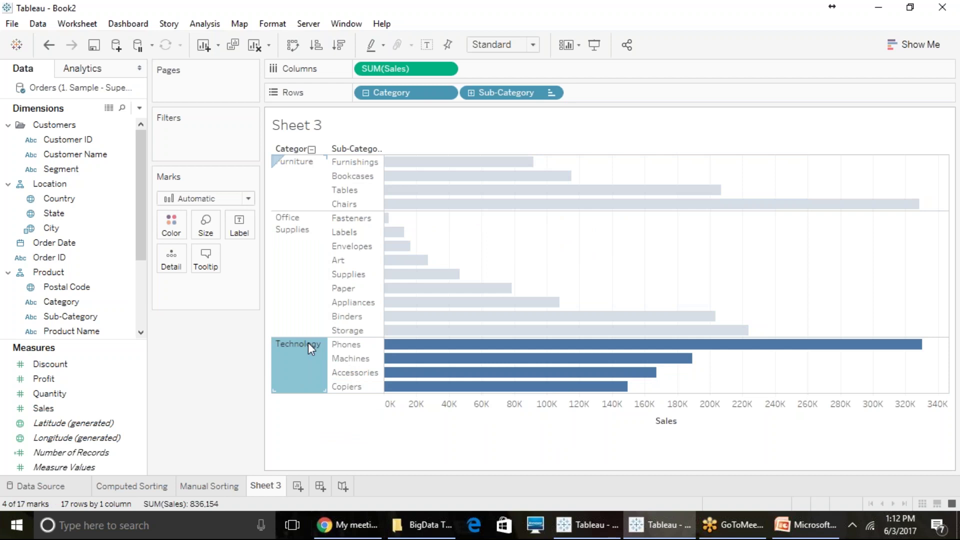
# Highlight the Furniture, Office Supplies and Technology groups in turn to compare the sort order inside each category.
pyautogui.click(373, 187)
pyautogui.click(295, 188)
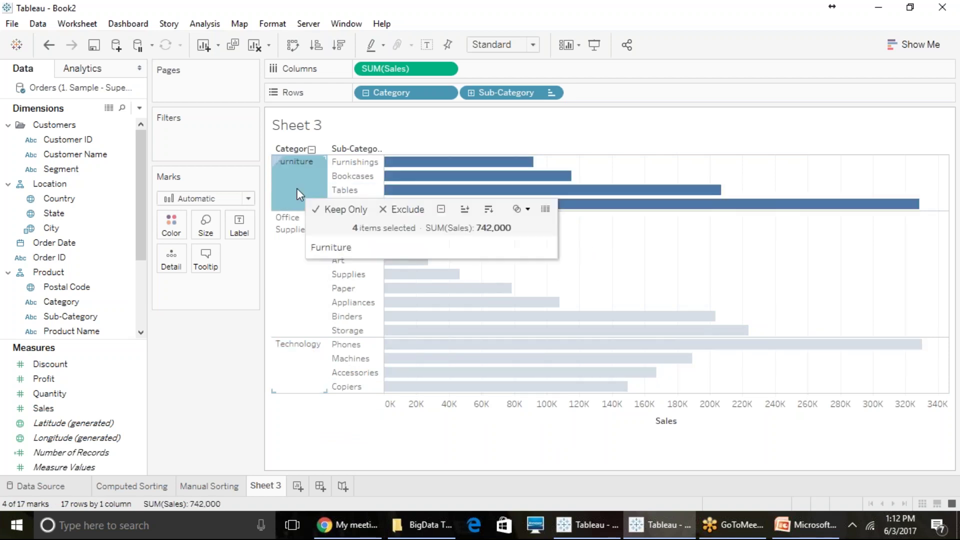
pyautogui.click(299, 303)
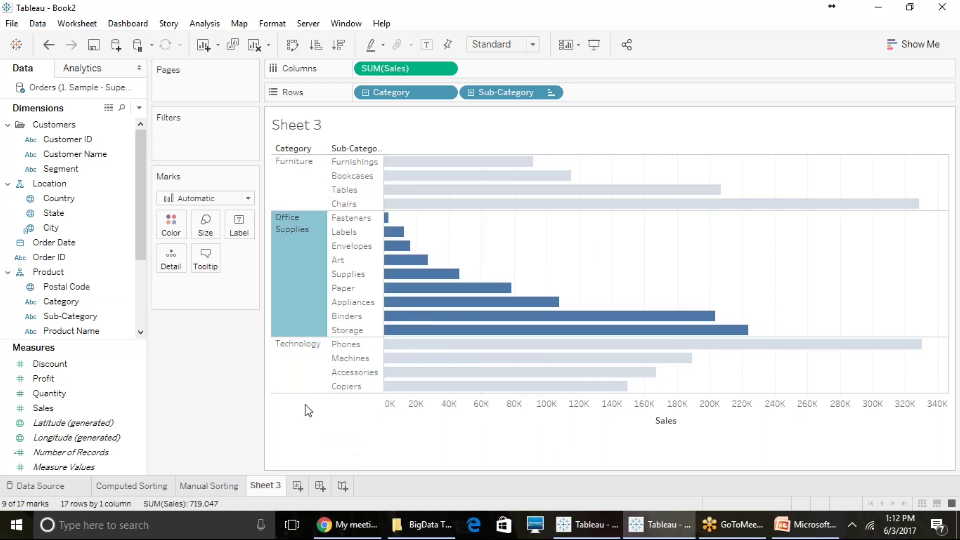
pyautogui.click(292, 377)
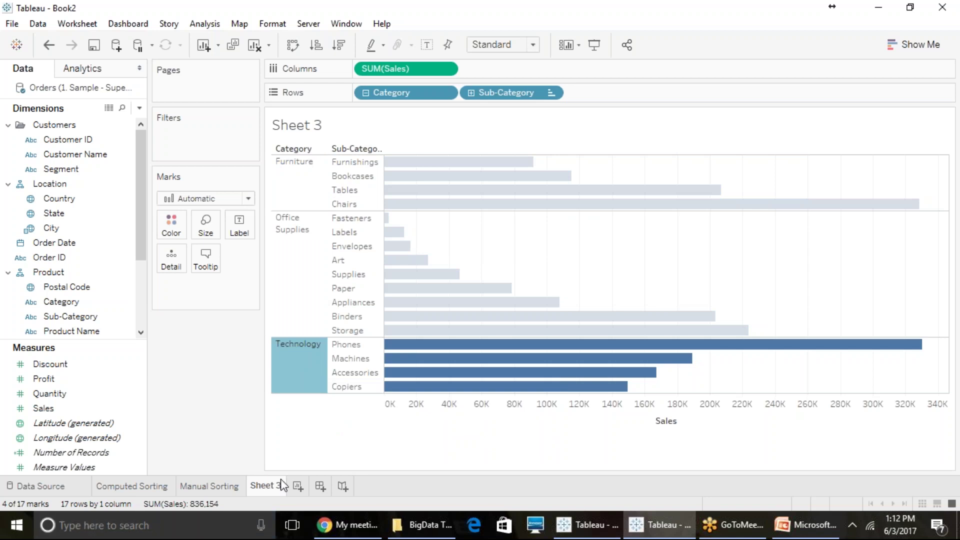
pyautogui.moveTo(275, 485)
pyautogui.click(292, 313)
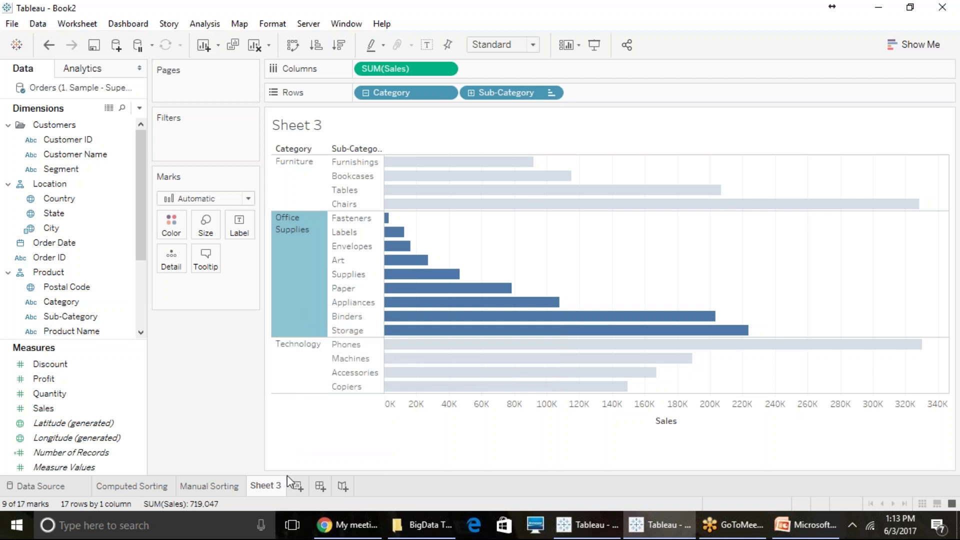
# Rename Sheet 3 as "Hierarchy Sorting".
pyautogui.rightClick(272, 486)
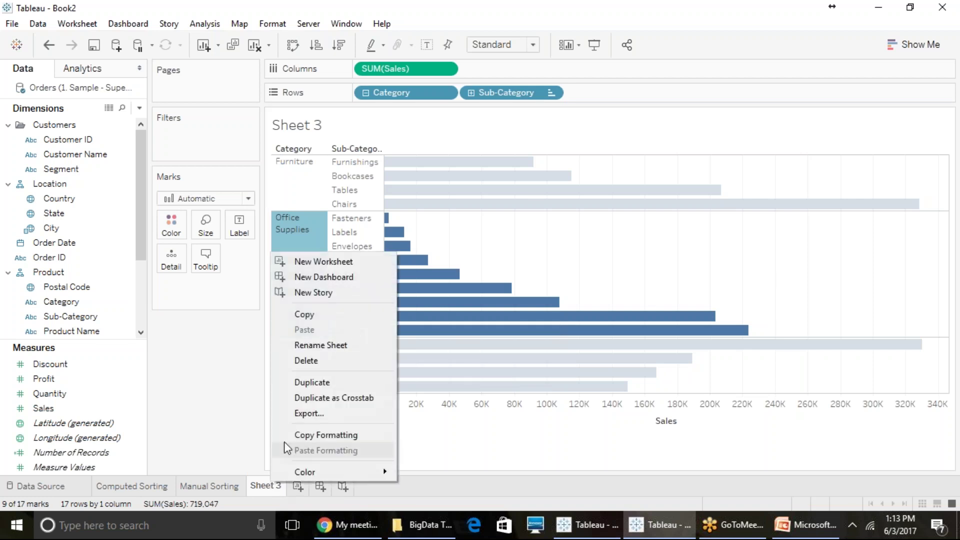
pyautogui.click(341, 350)
pyautogui.write('Hierarch')
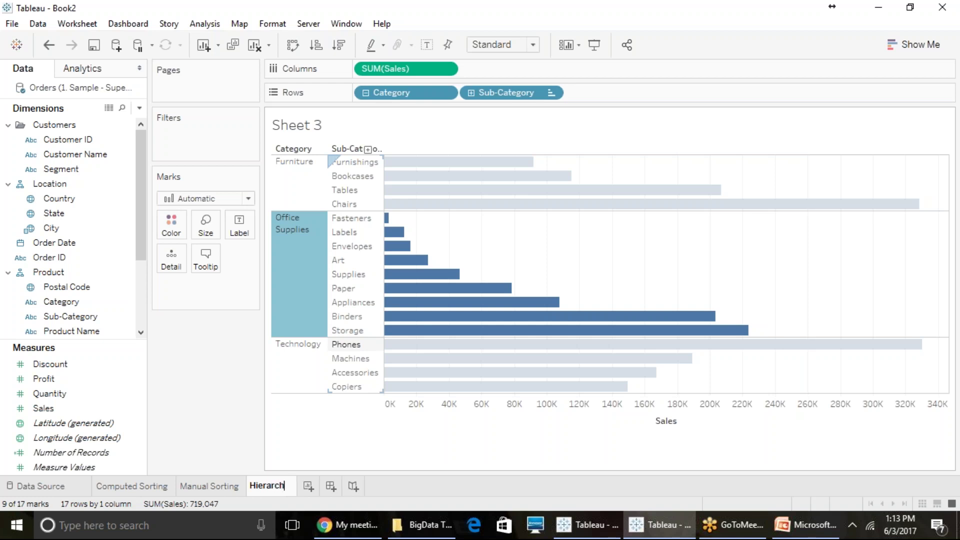
pyautogui.write('y Sorting')
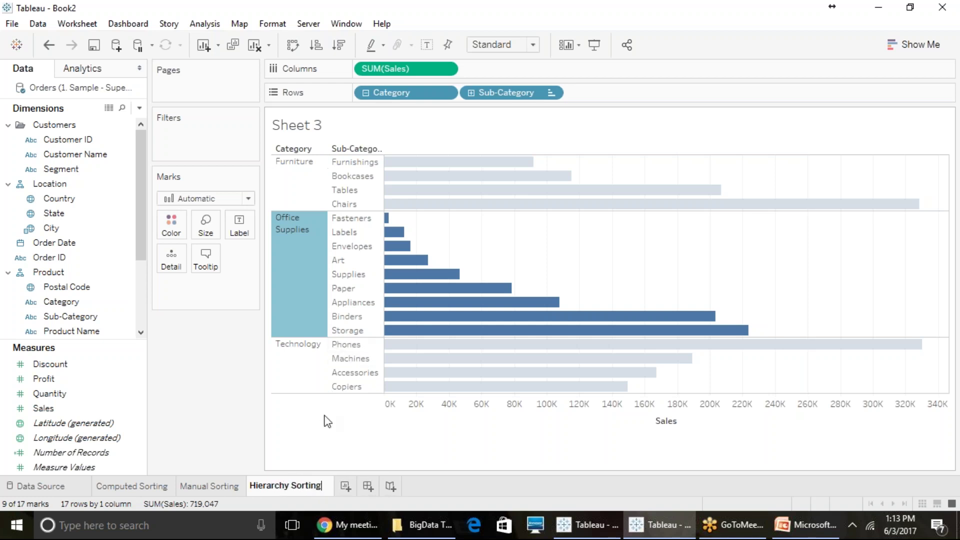
pyautogui.press('Return')
# Create a new worksheet and chart Profit on columns against Region and Ship Mode on rows.
pyautogui.click(346, 486)
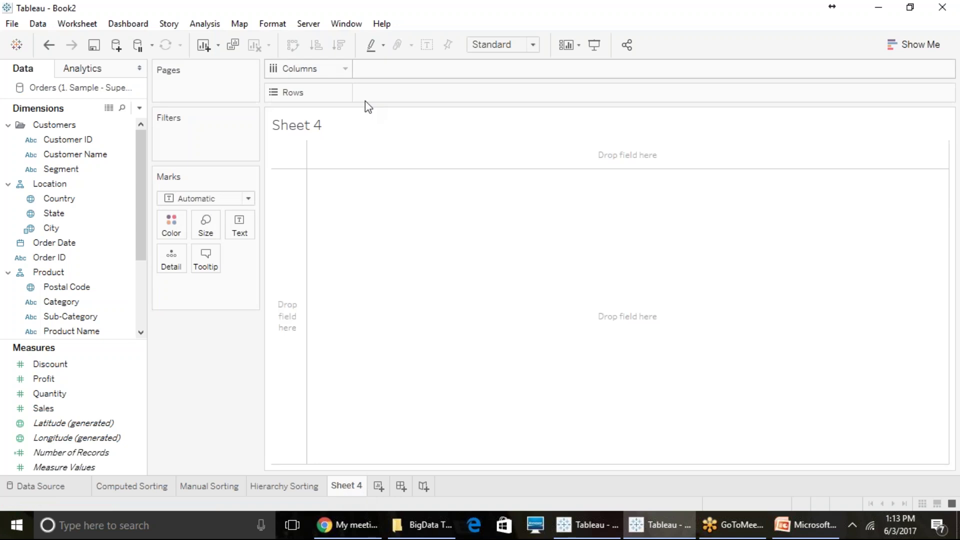
pyautogui.scroll(-2, 50, 232)
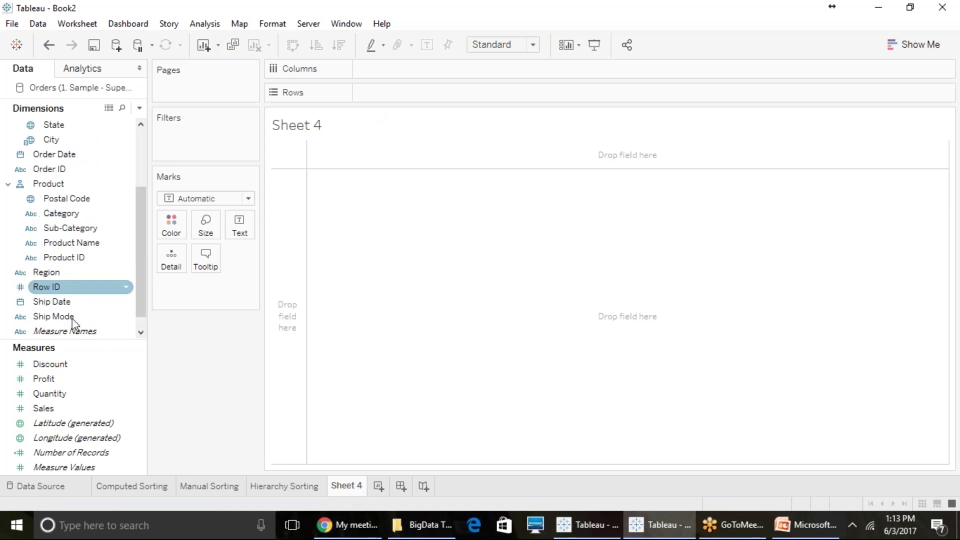
pyautogui.moveTo(45, 271); pyautogui.dragTo(376, 91)
pyautogui.click(36, 303)
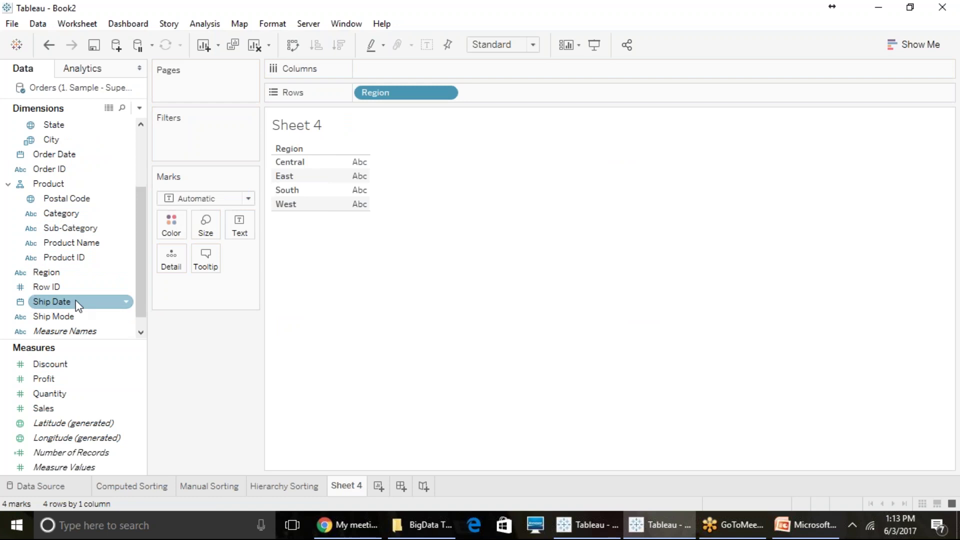
pyautogui.scroll(2, 70, 199)
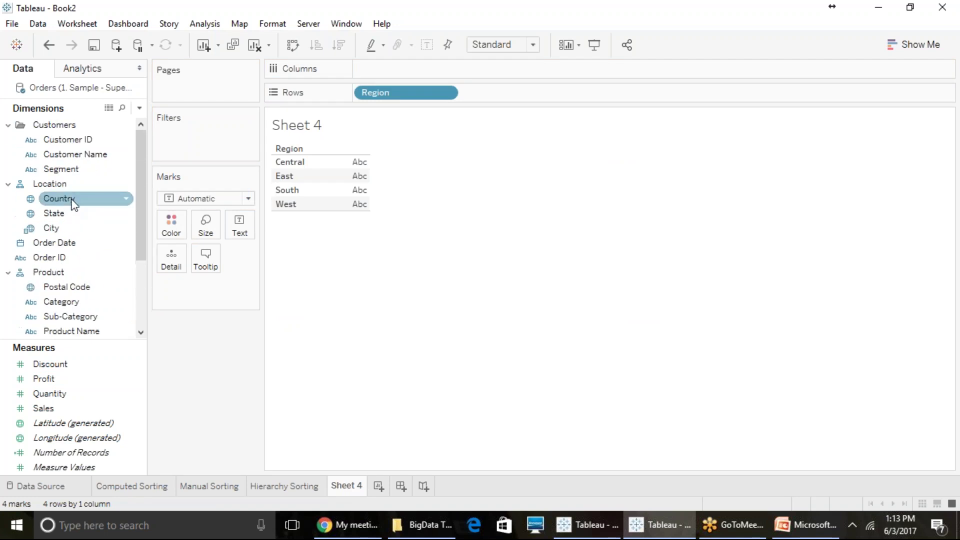
pyautogui.scroll(-1, 76, 215)
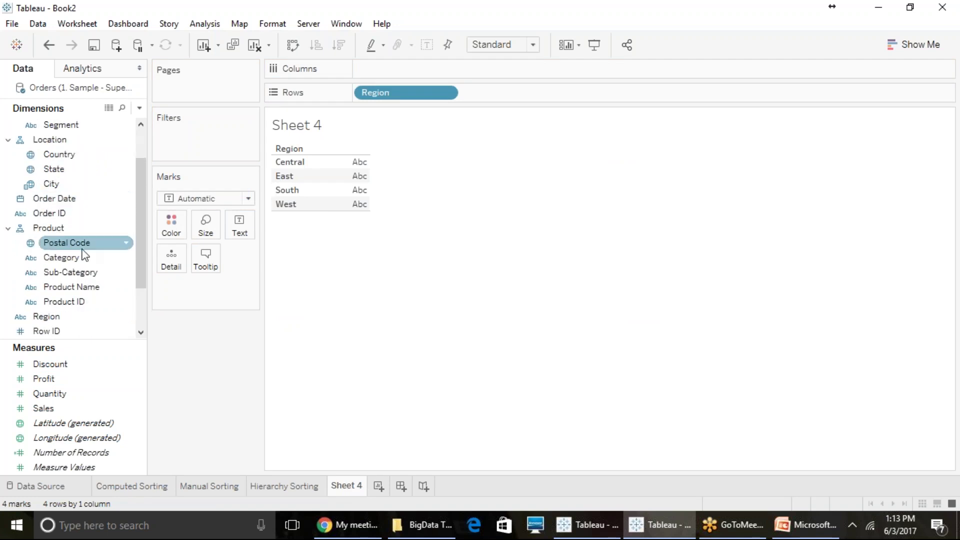
pyautogui.scroll(-2, 83, 239)
pyautogui.moveTo(77, 295); pyautogui.dragTo(527, 84)
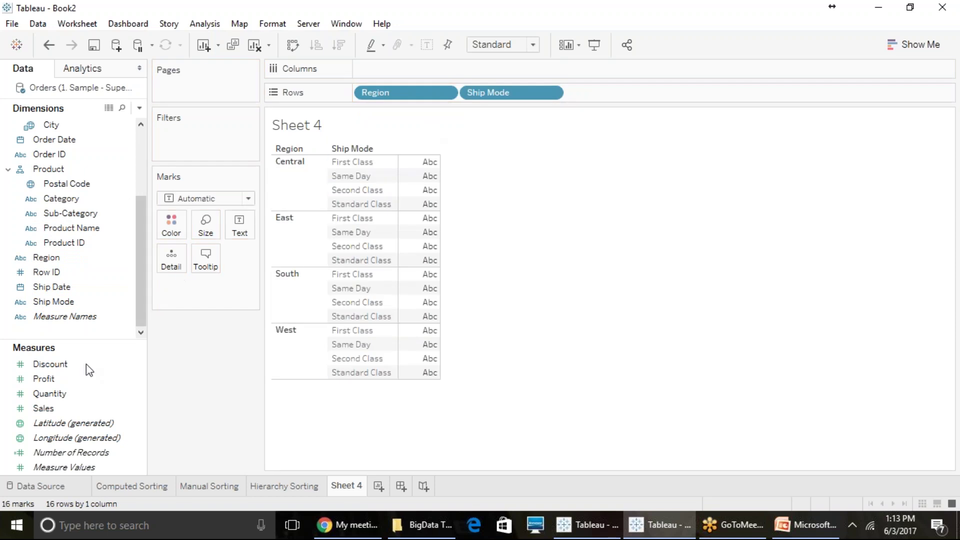
pyautogui.moveTo(60, 379); pyautogui.dragTo(412, 73)
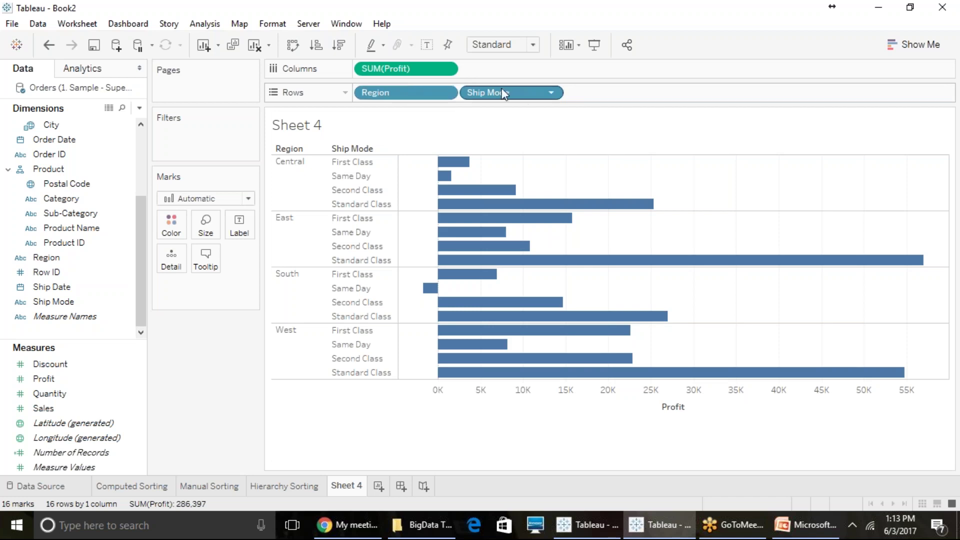
# Create a combined field from Region and Ship Mode and place it on rows between those two fields.
pyautogui.click(91, 263)
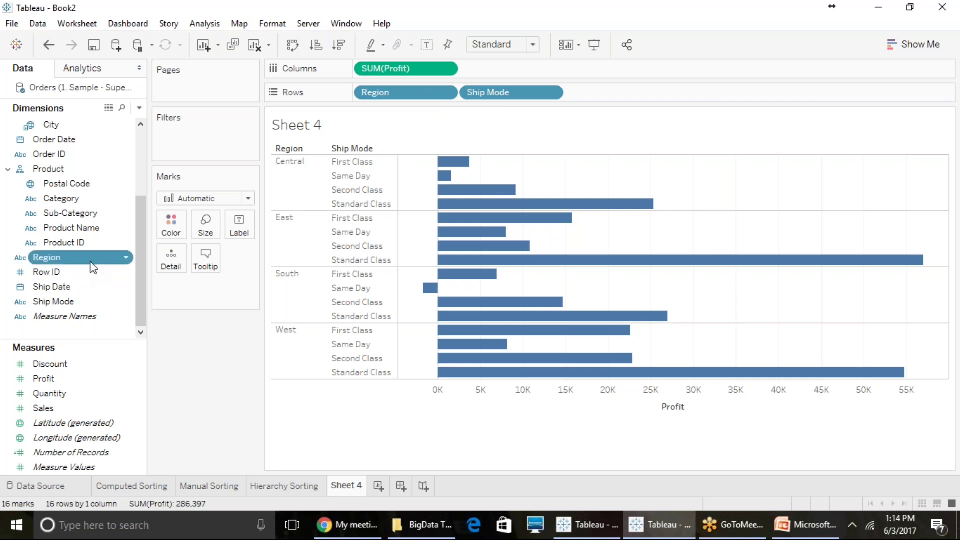
pyautogui.keyDown('ctrl'); pyautogui.click(92, 303); pyautogui.keyUp('ctrl')
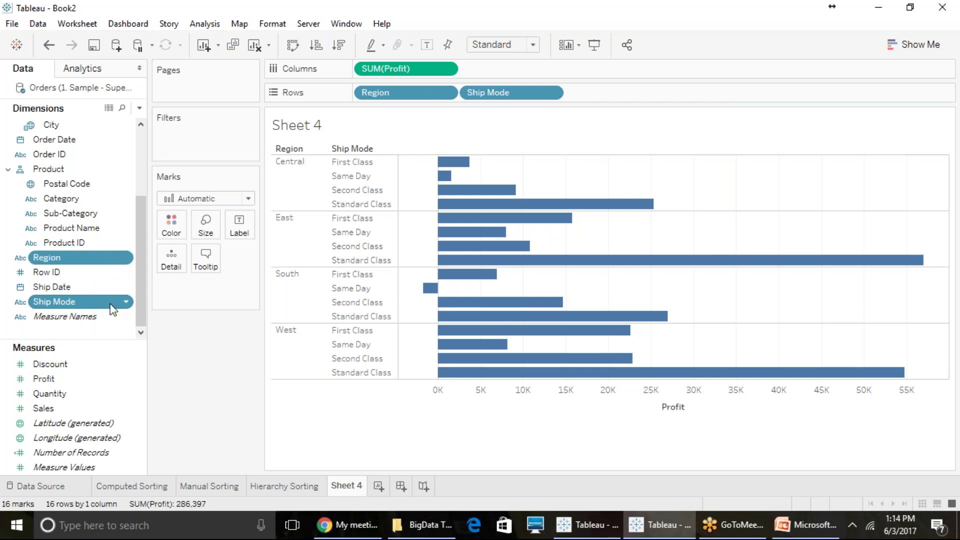
pyautogui.click(127, 303)
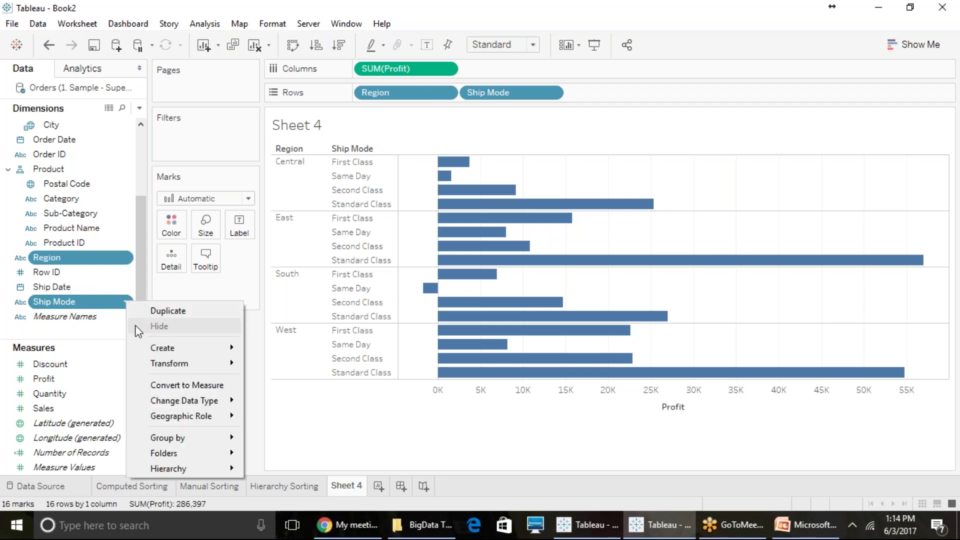
pyautogui.moveTo(168, 348)
pyautogui.click(278, 371)
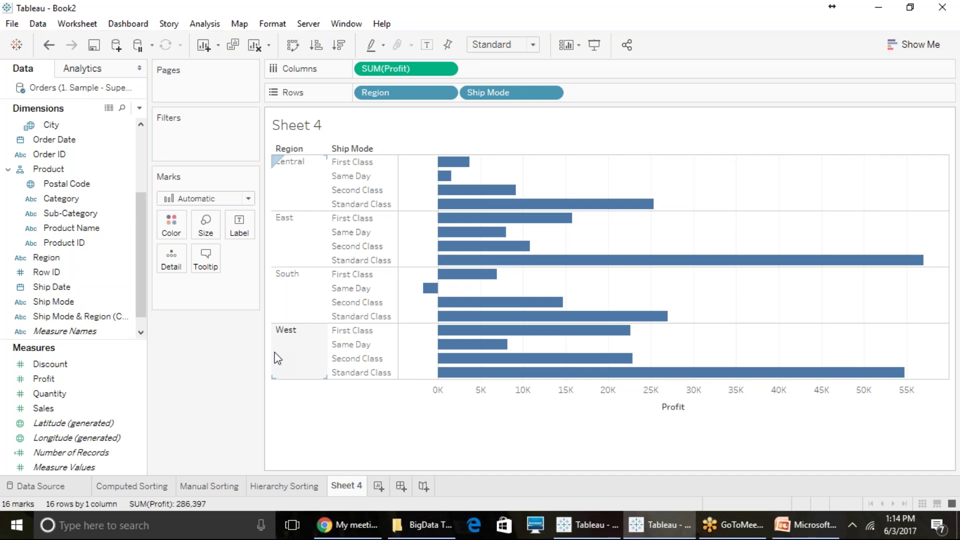
pyautogui.click(77, 317)
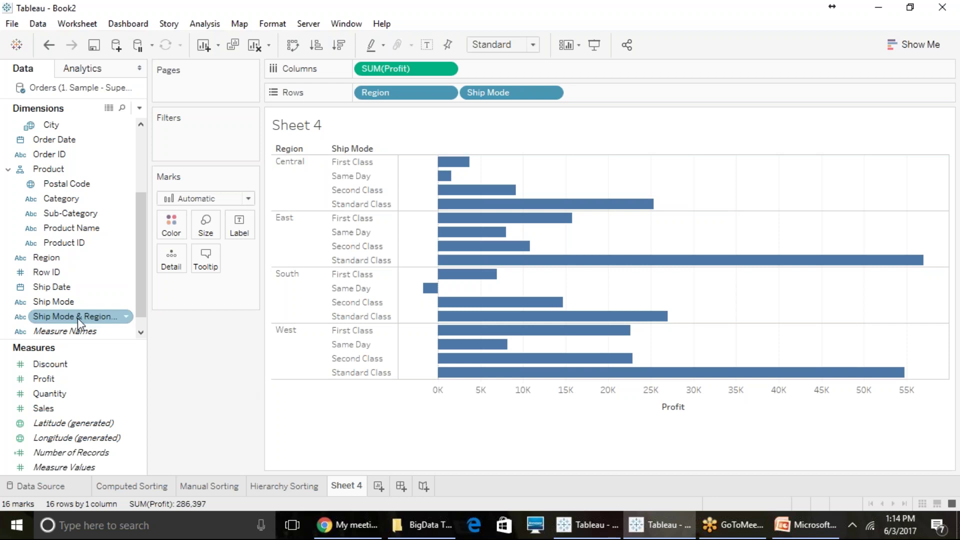
pyautogui.moveTo(76, 314)
pyautogui.mouseDown()
pyautogui.moveTo(144, 309)
pyautogui.moveTo(424, 113)
pyautogui.moveTo(477, 94)
pyautogui.mouseUp()
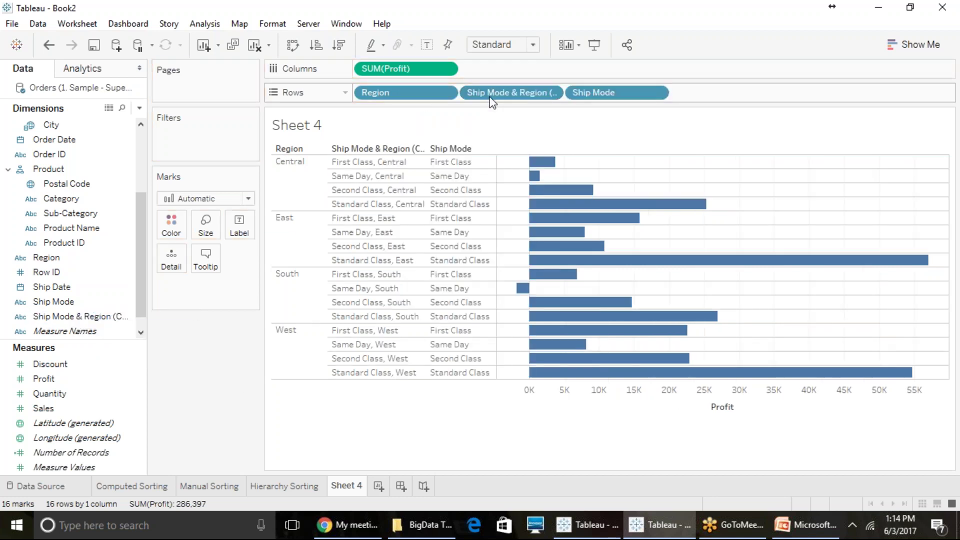
# Sort the Ship Mode & Region (Combined) field in descending order by the sum of Profit.
pyautogui.click(551, 92)
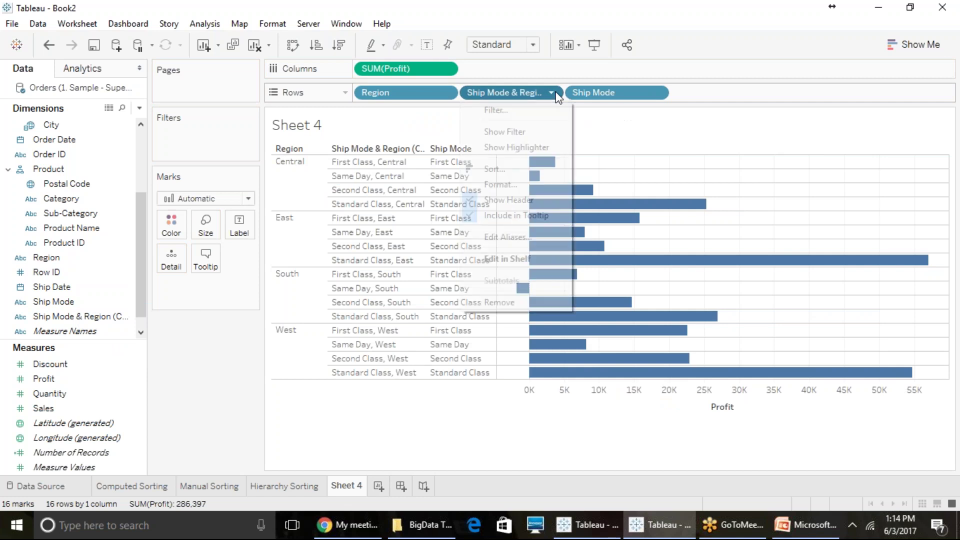
pyautogui.click(510, 173)
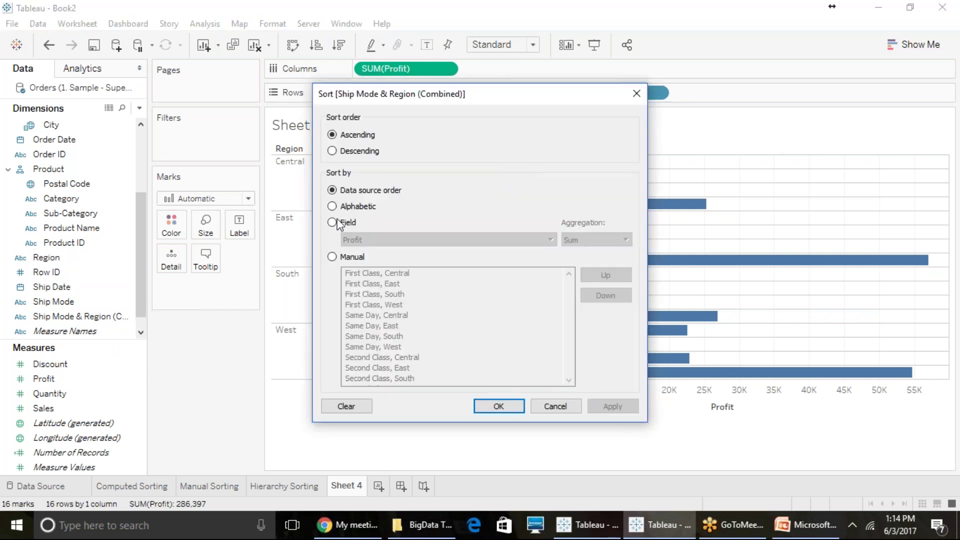
pyautogui.click(332, 224)
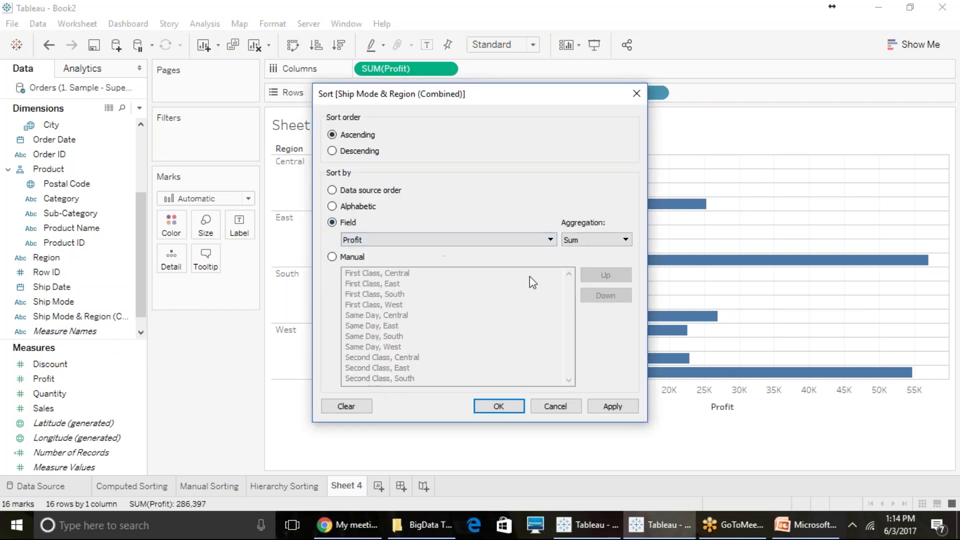
pyautogui.click(332, 151)
pyautogui.click(492, 406)
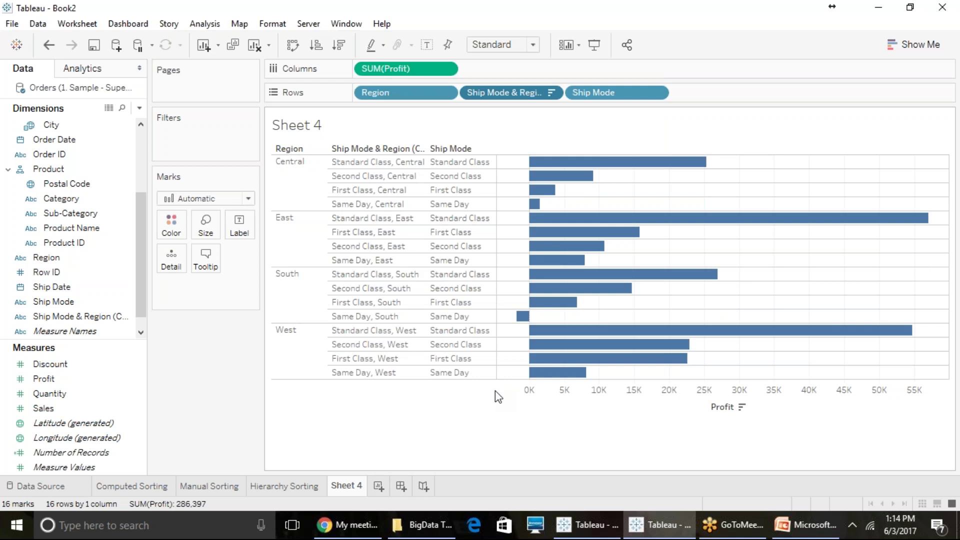
pyautogui.moveTo(561, 239)
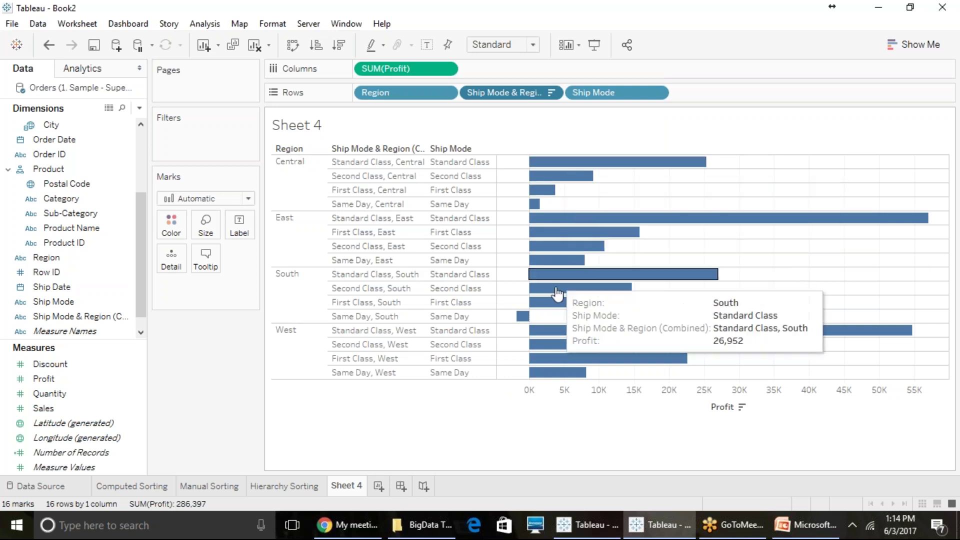
pyautogui.moveTo(559, 363)
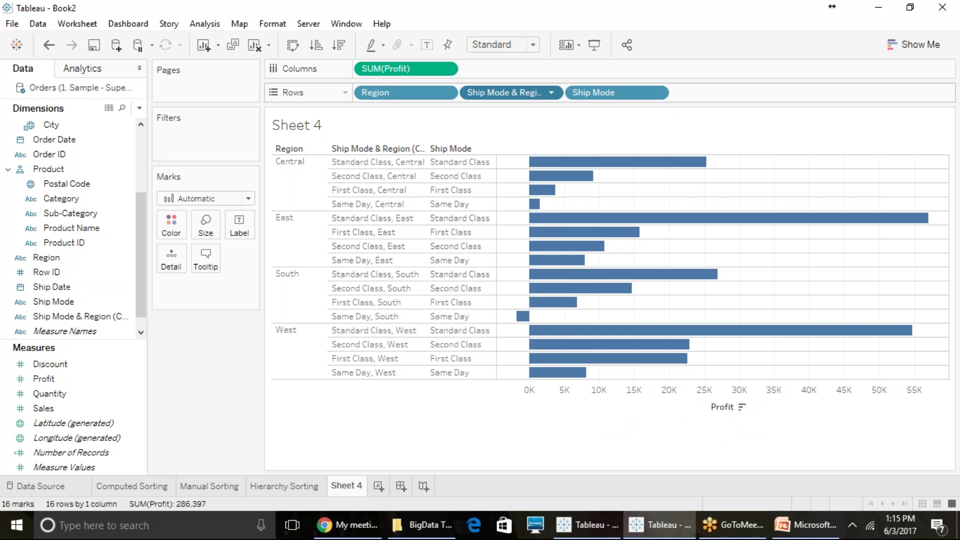
# Hide the header of the Ship Mode & Region (Combined) field on rows.
pyautogui.click(552, 93)
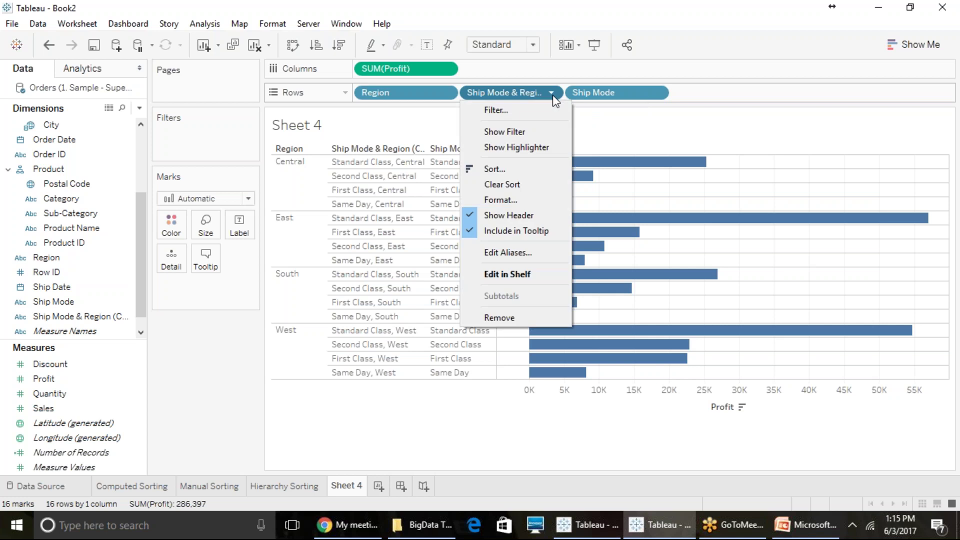
pyautogui.press('Escape')
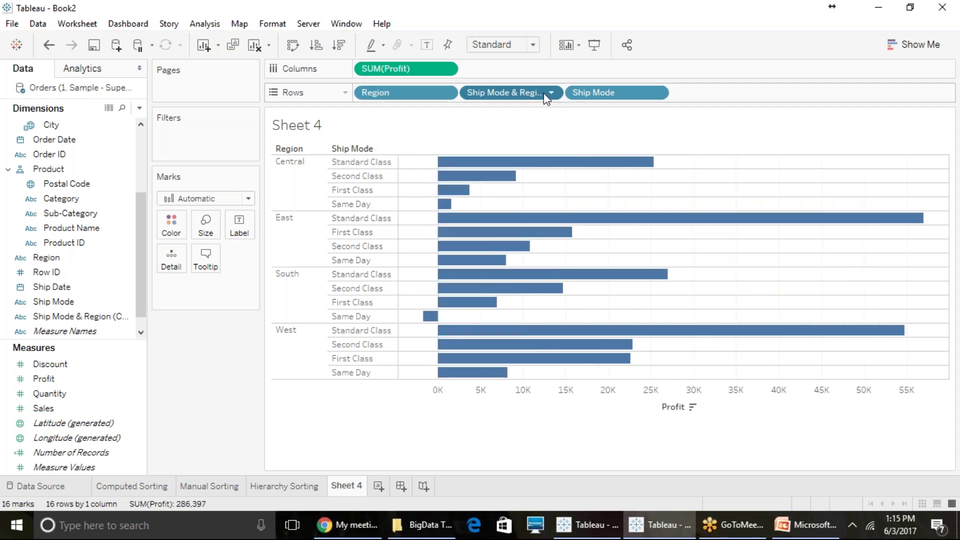
pyautogui.click(552, 93)
pyautogui.click(525, 216)
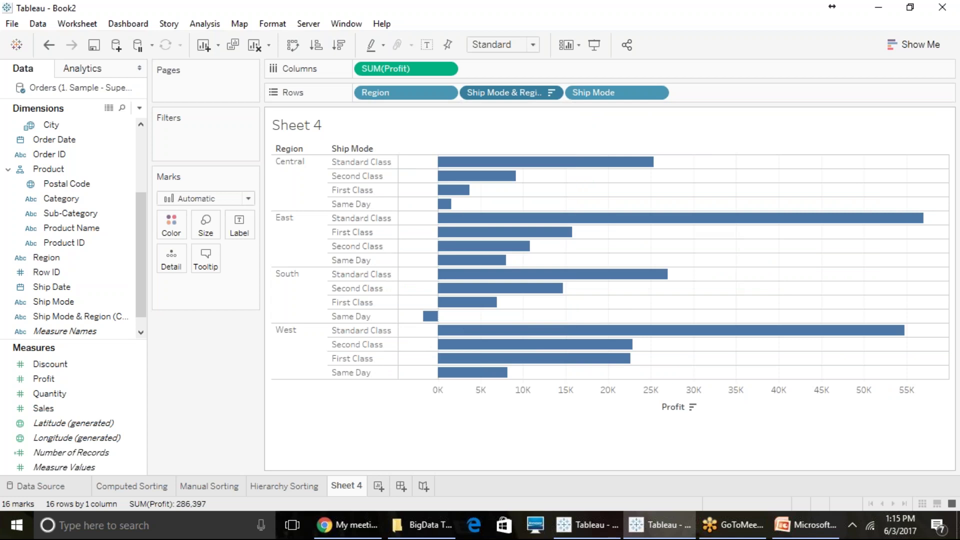
# Format the sheet's lines, setting zero, trend, reference and drop lines and axis ticks to None.
pyautogui.moveTo(515, 179)
pyautogui.click(286, 26)
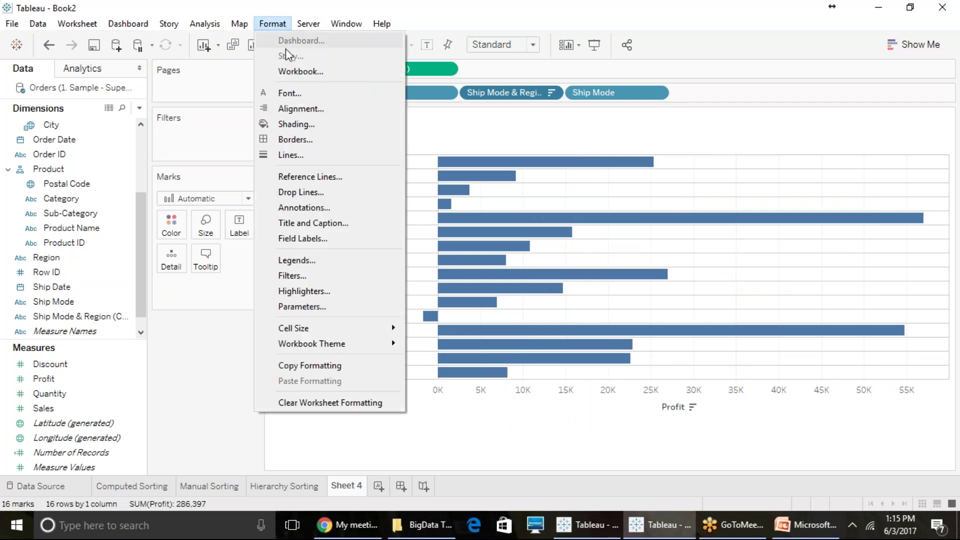
pyautogui.click(310, 155)
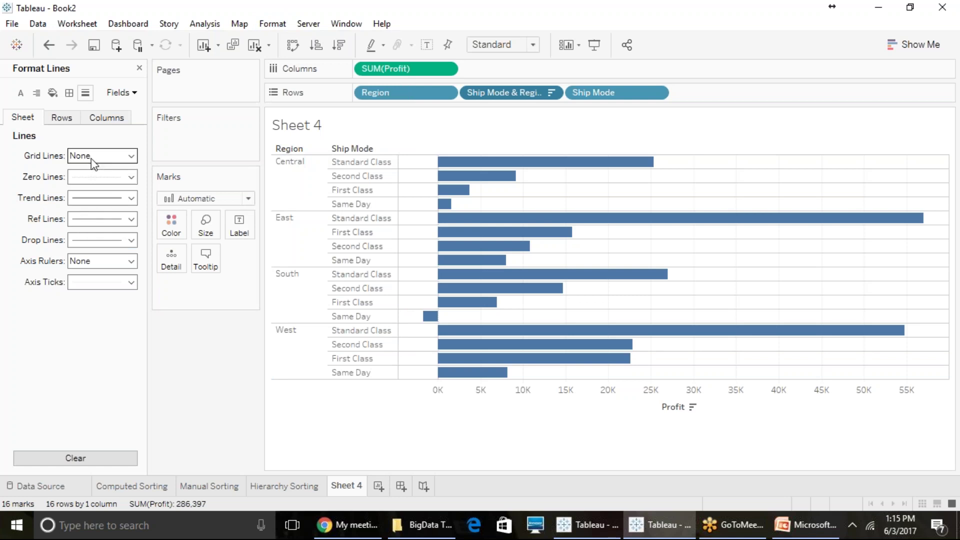
pyautogui.click(100, 198)
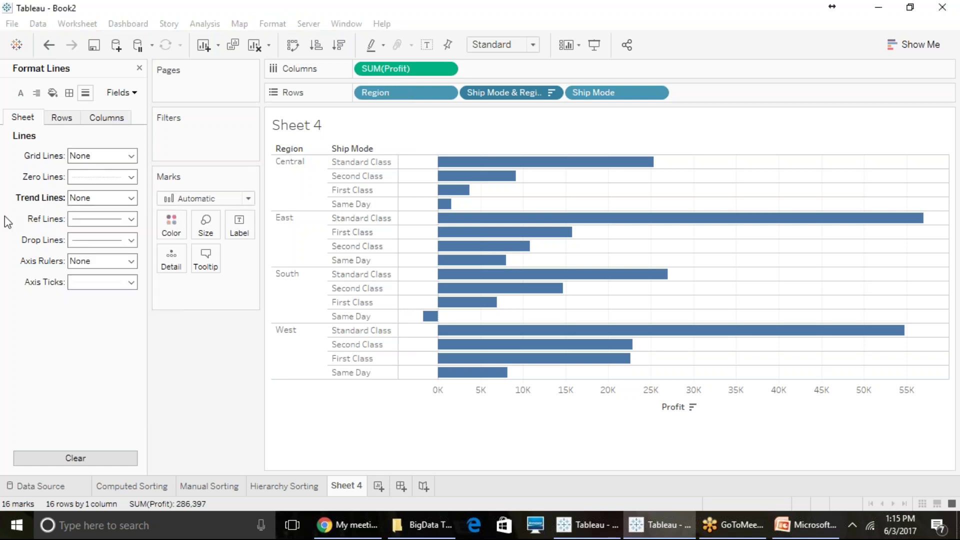
pyautogui.click(72, 222)
pyautogui.click(110, 238)
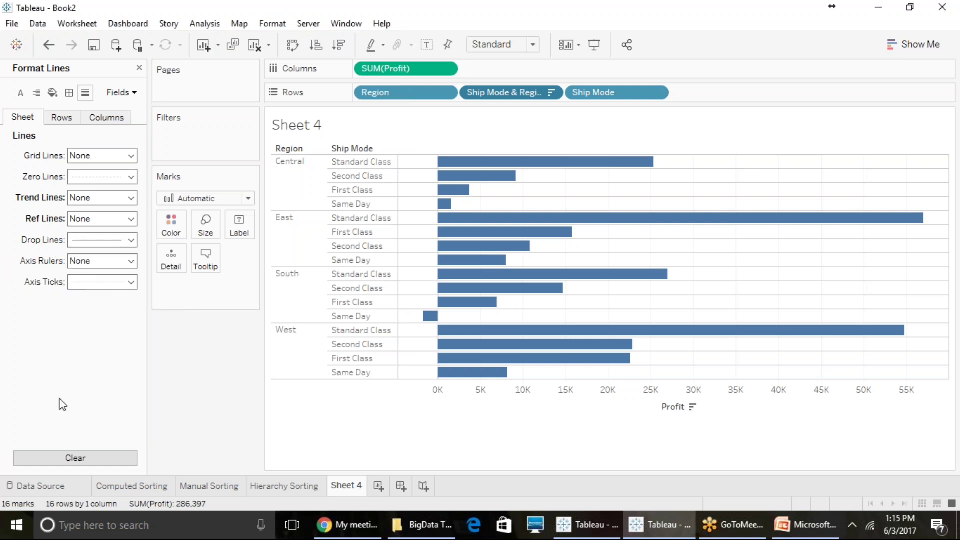
pyautogui.click(90, 238)
pyautogui.click(102, 264)
pyautogui.click(91, 283)
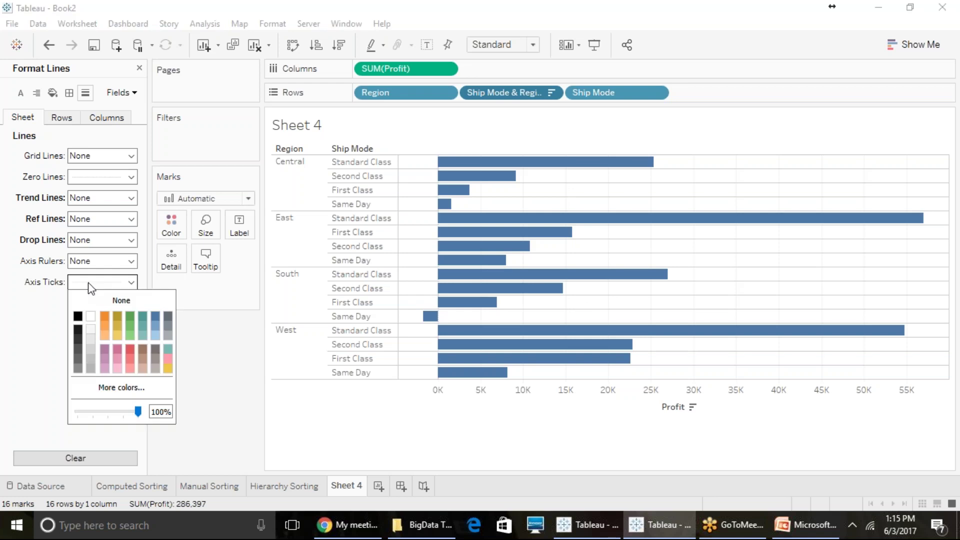
pyautogui.click(95, 297)
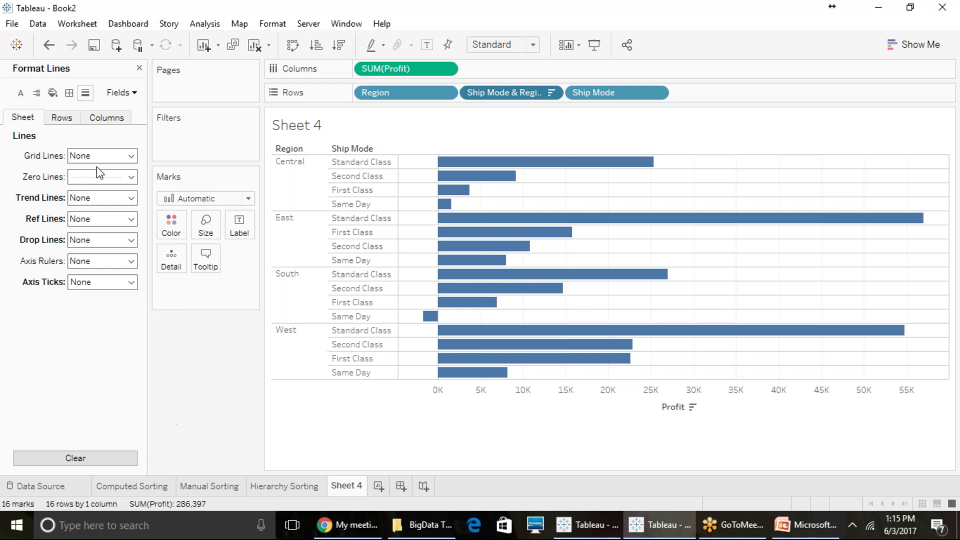
pyautogui.click(99, 183)
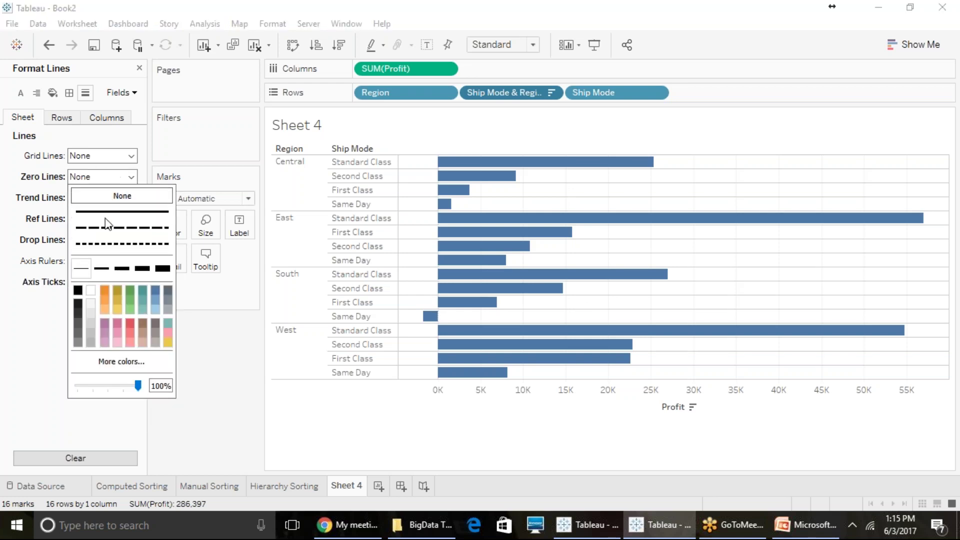
pyautogui.click(107, 195)
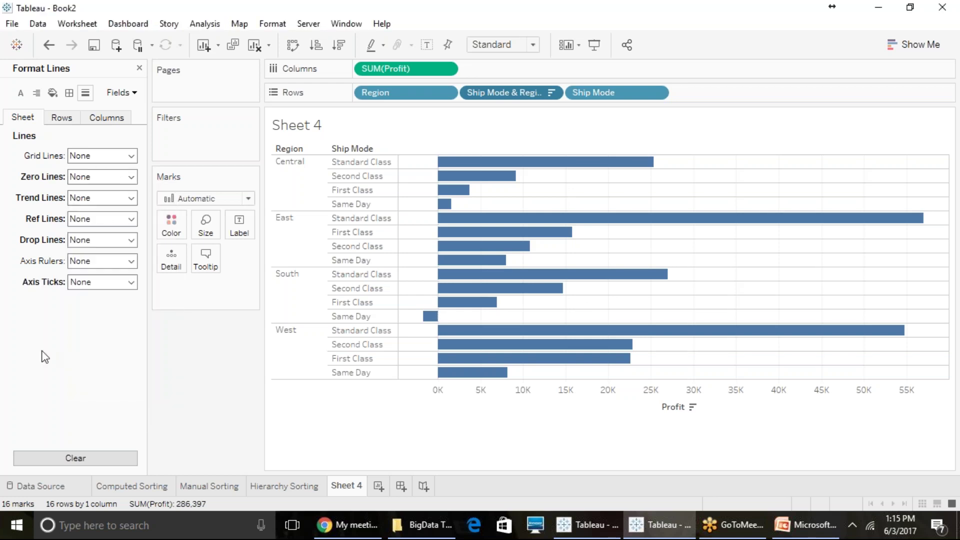
# Reduce the opacity of the column grid lines to 2% and close the line formatting.
pyautogui.click(72, 118)
pyautogui.click(104, 119)
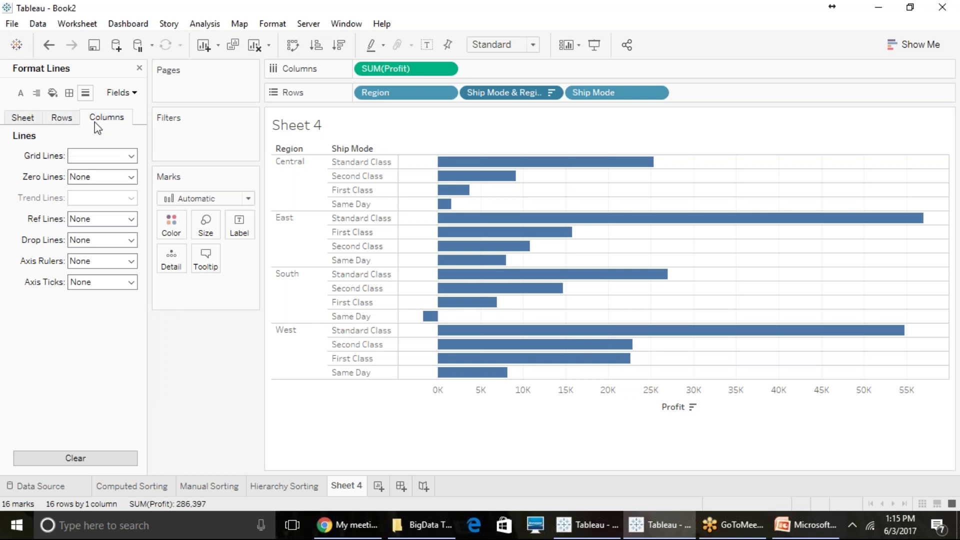
pyautogui.click(102, 156)
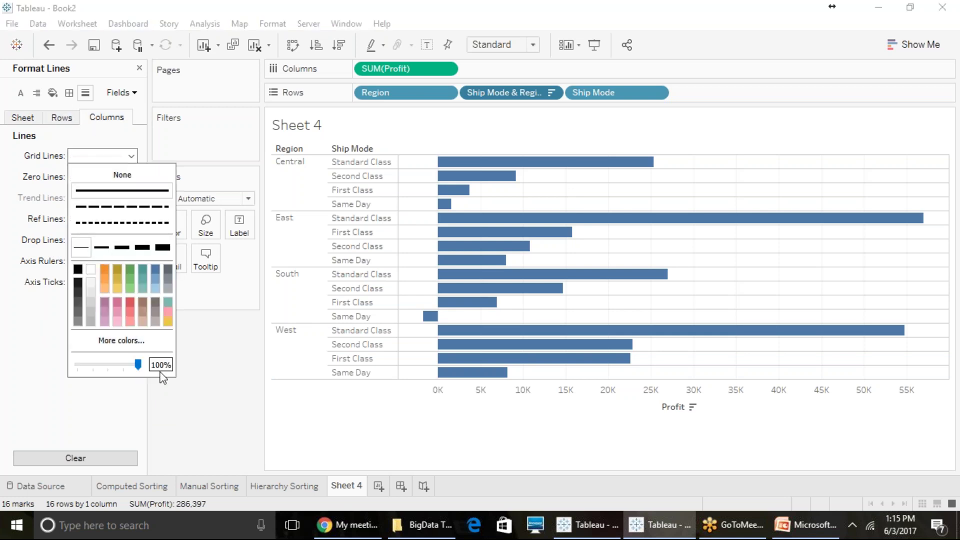
pyautogui.moveTo(135, 364); pyautogui.dragTo(79, 364)
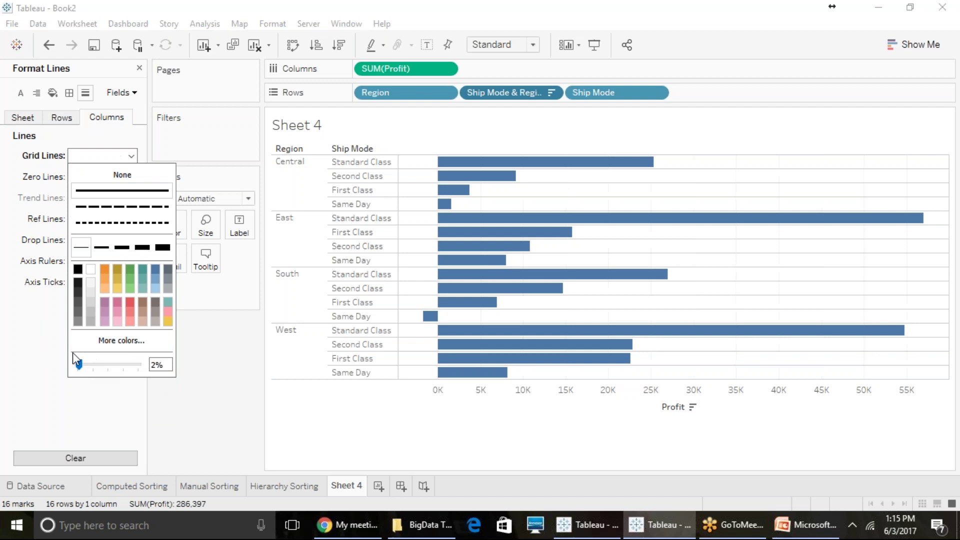
pyautogui.click(12, 338)
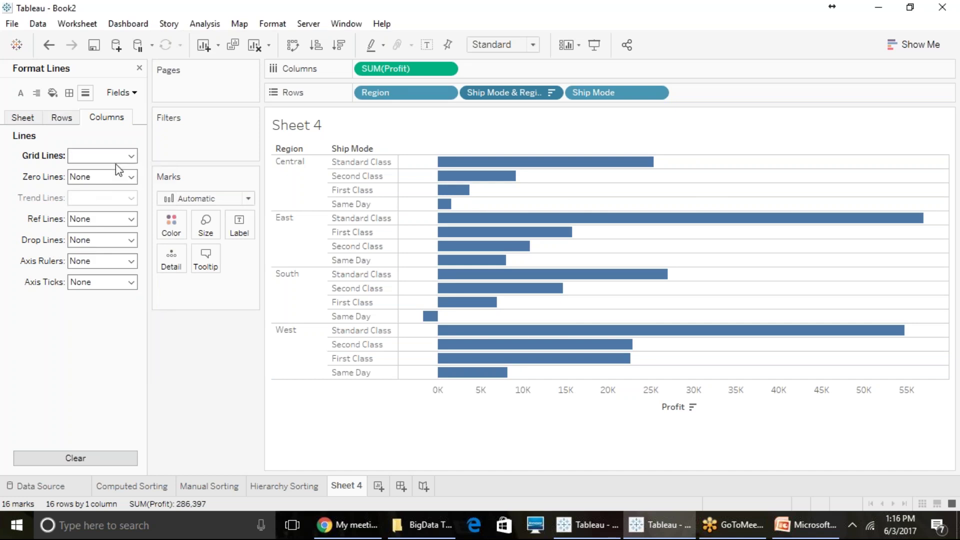
pyautogui.click(139, 68)
# Rename Sheet 4 as "Combined Feild Sorting".
pyautogui.moveTo(463, 361)
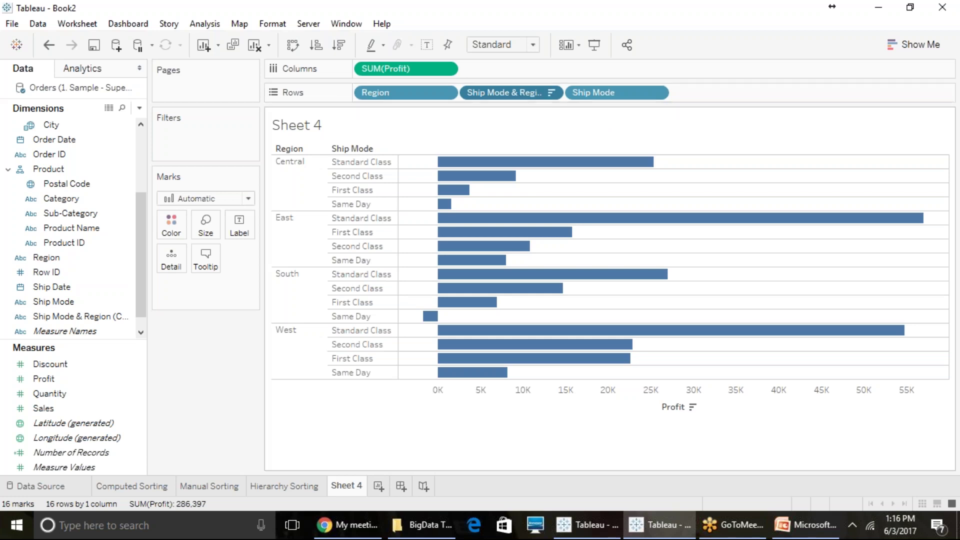
pyautogui.rightClick(355, 487)
pyautogui.click(410, 357)
pyautogui.write('Combined')
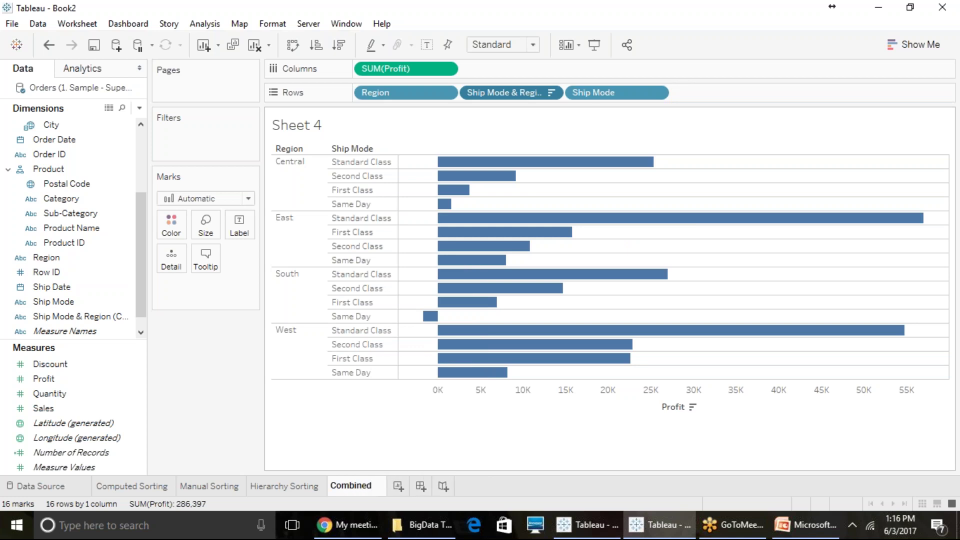
pyautogui.write(' Feild Sorting')
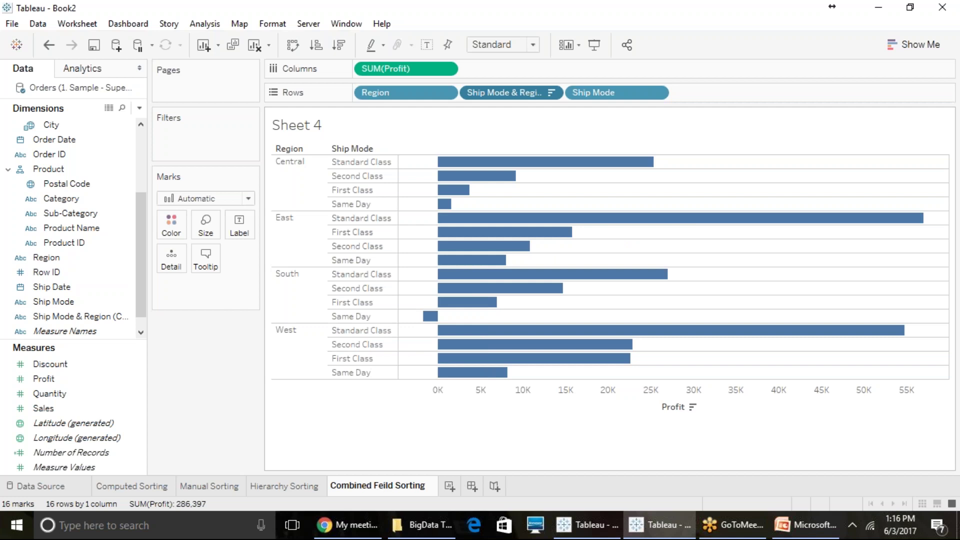
pyautogui.press('Return')
# Switch to the PowerPoint presentation and review the Filtering slide that follows the Sorting slide.
pyautogui.moveTo(345, 524)
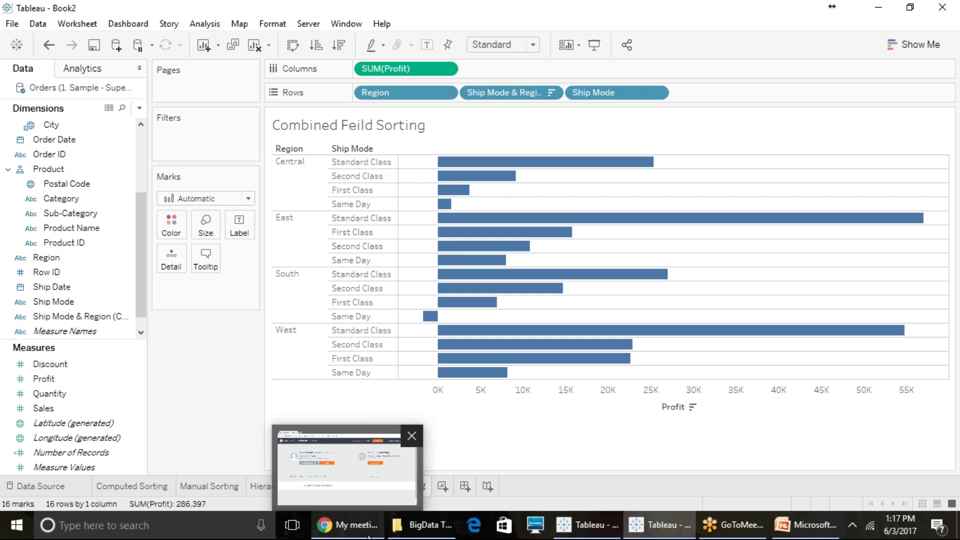
pyautogui.click(803, 522)
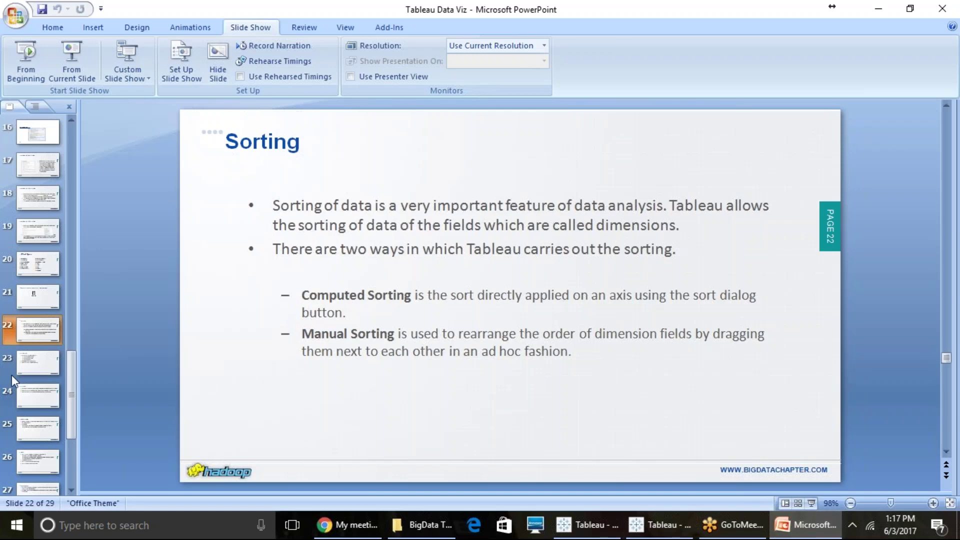
pyautogui.click(27, 370)
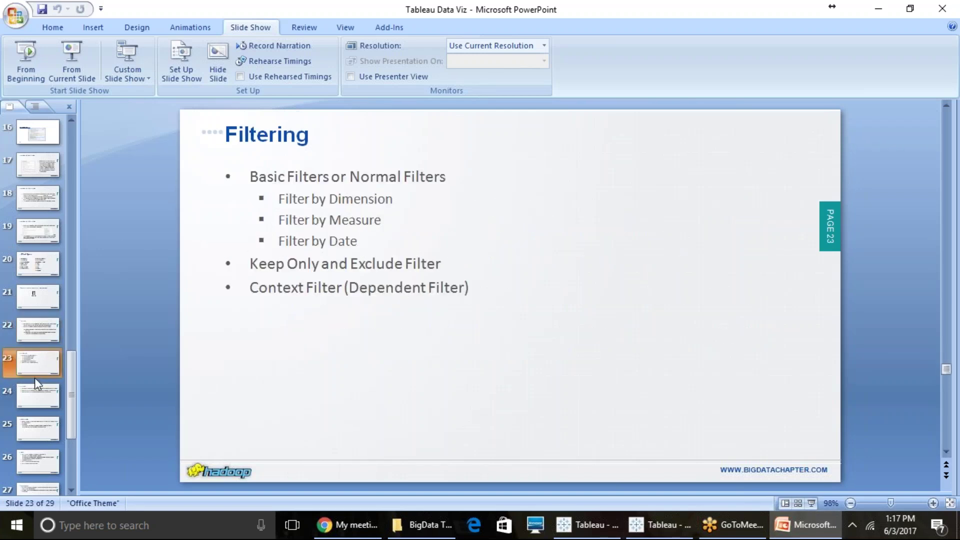
pyautogui.click(37, 397)
pyautogui.click(38, 362)
# Switch back to Tableau and chart Sales on rows against Sub-Category on columns in a new worksheet, sorted descending.
pyautogui.click(673, 521)
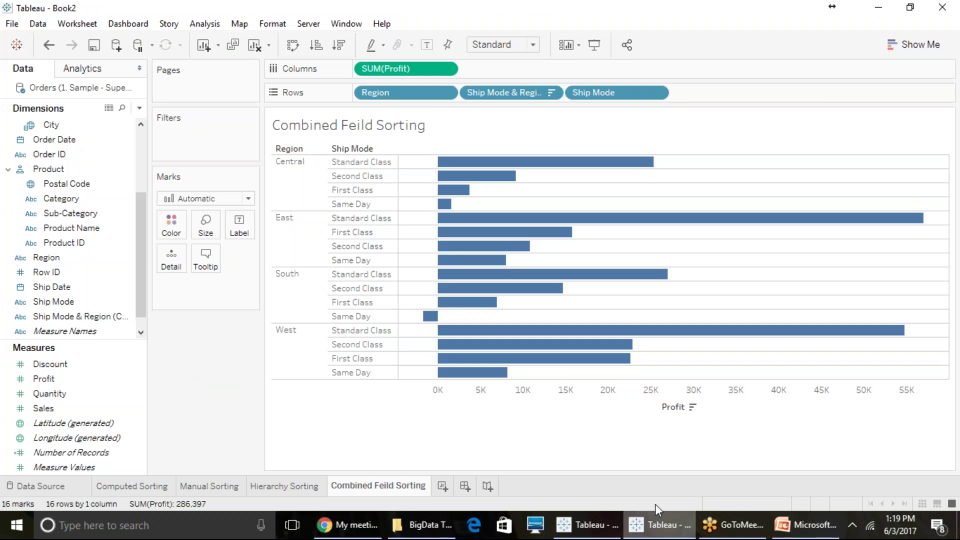
pyautogui.click(442, 487)
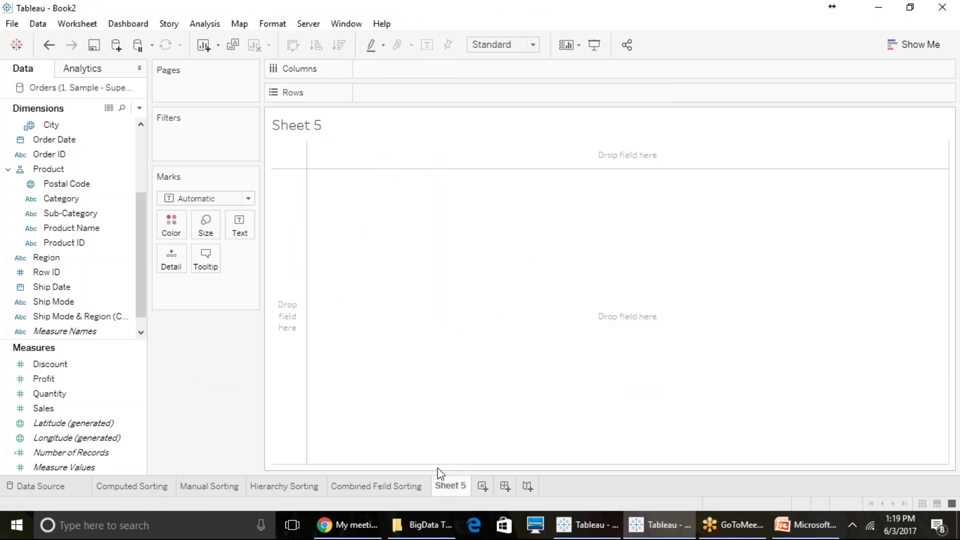
pyautogui.click(714, 536)
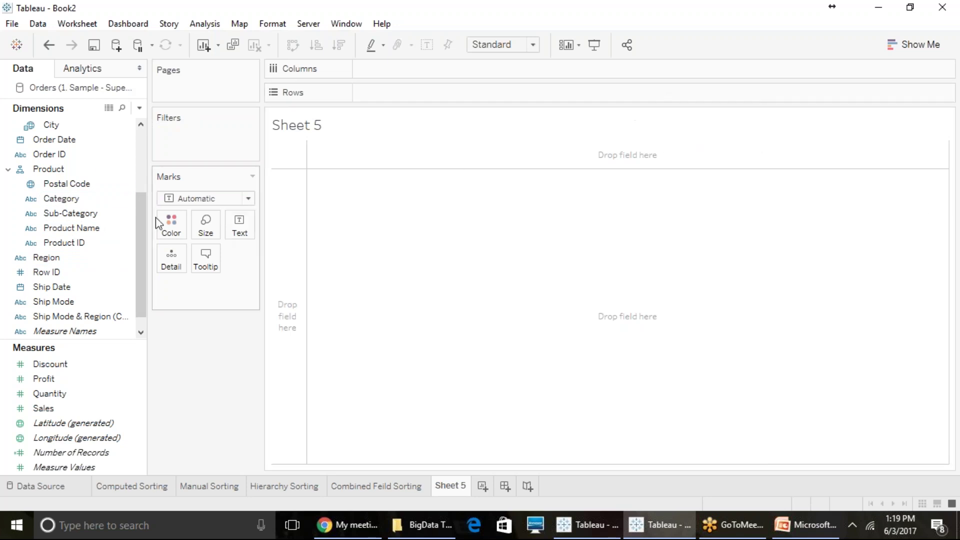
pyautogui.moveTo(138, 244); pyautogui.dragTo(129, 296)
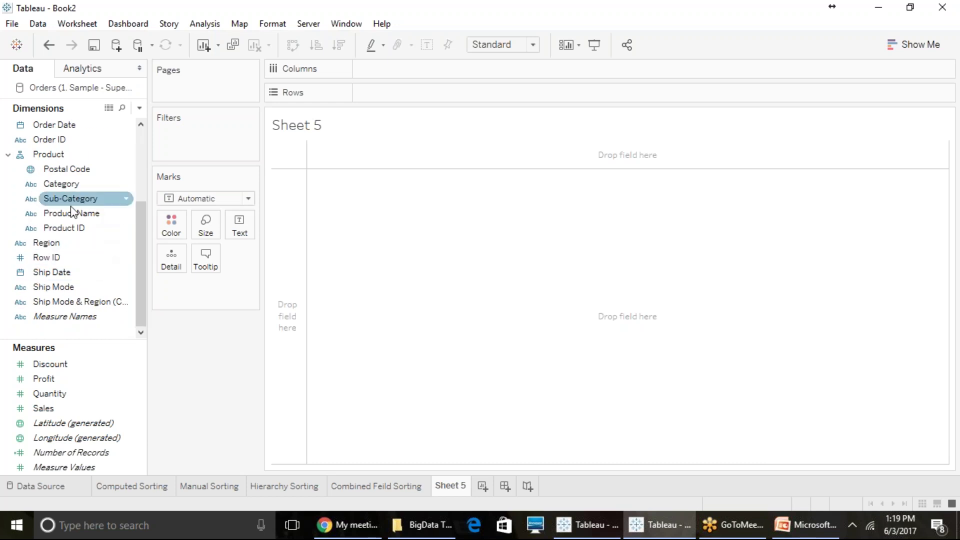
pyautogui.moveTo(71, 200); pyautogui.dragTo(407, 77)
pyautogui.moveTo(37, 408); pyautogui.dragTo(424, 93)
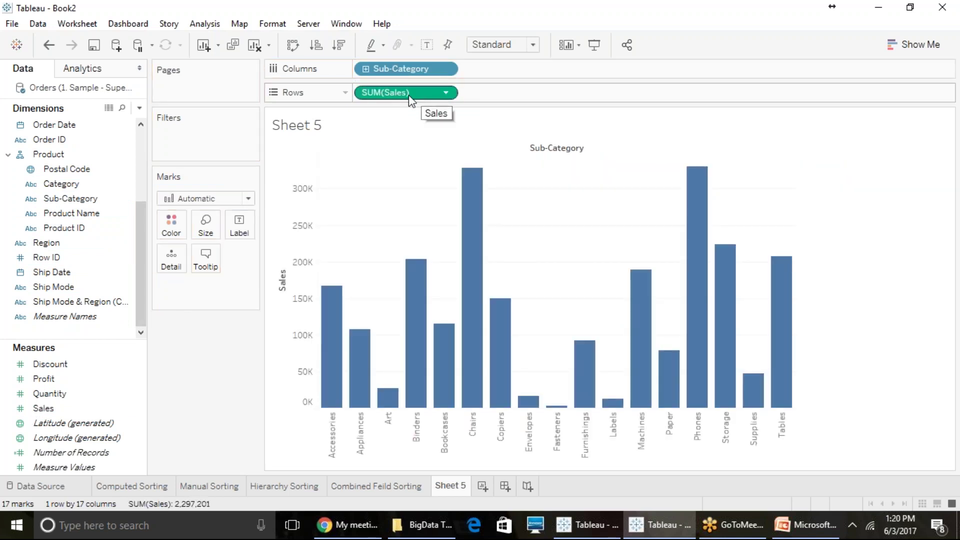
pyautogui.click(338, 45)
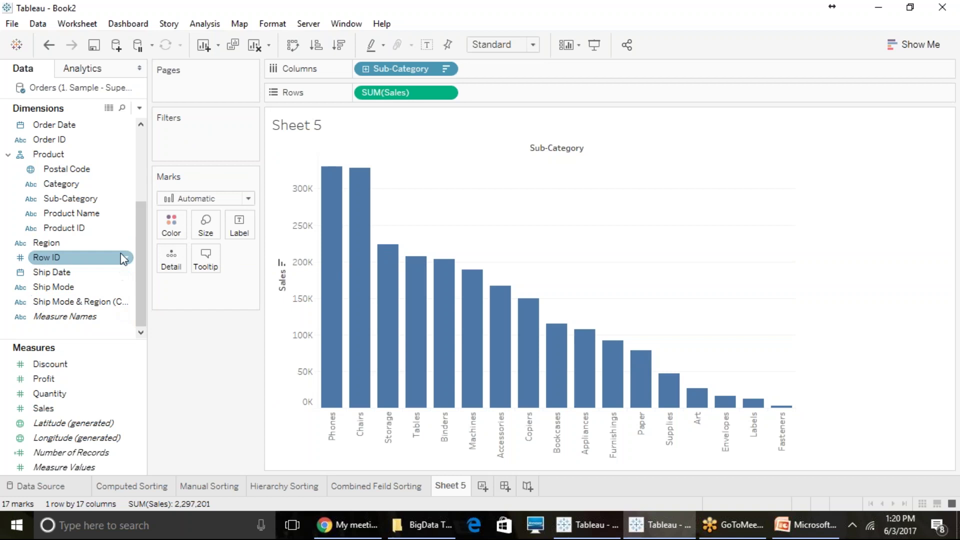
# Filter the chart by Sub-Category, keeping only Accessories, Binders, Copiers, Labels, Phones, Supplies and Tables.
pyautogui.moveTo(92, 205); pyautogui.dragTo(209, 139)
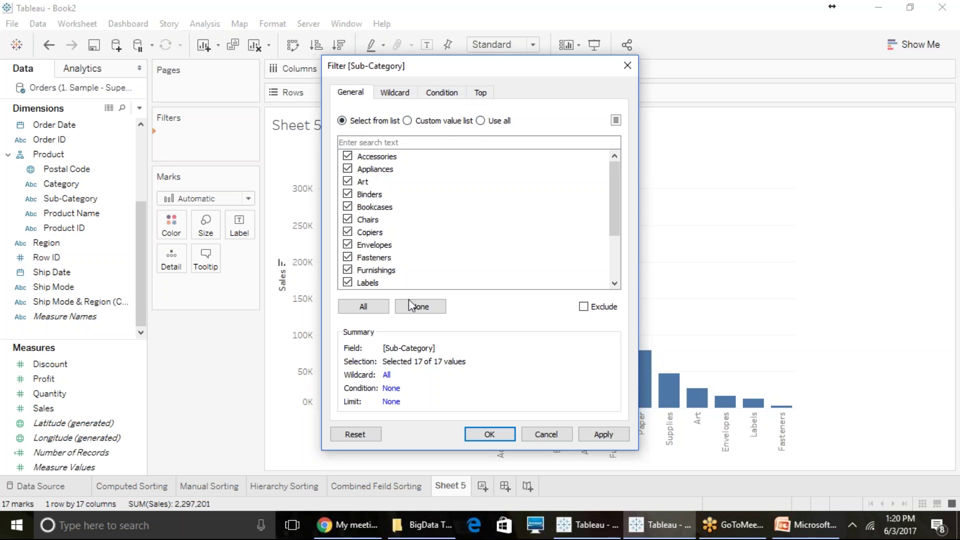
pyautogui.click(421, 313)
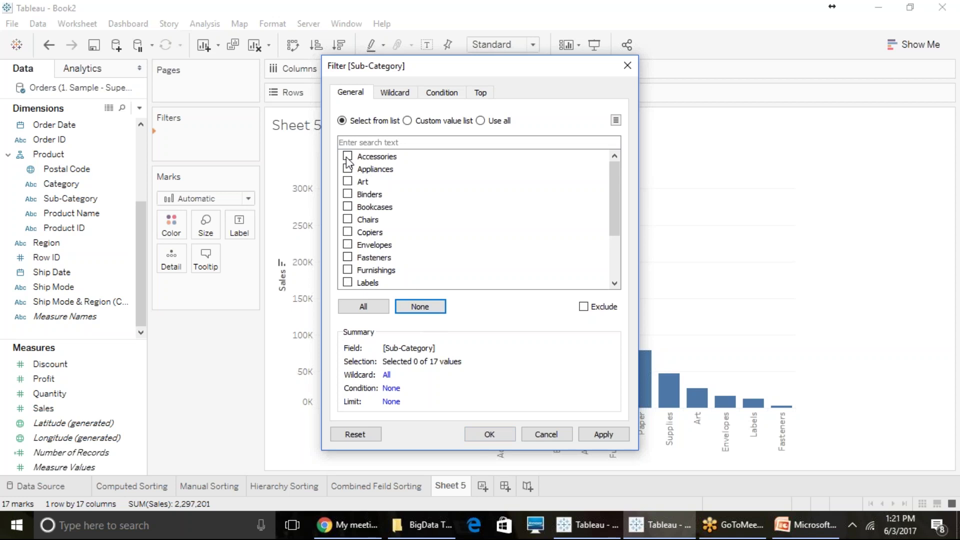
pyautogui.click(346, 157)
pyautogui.click(347, 195)
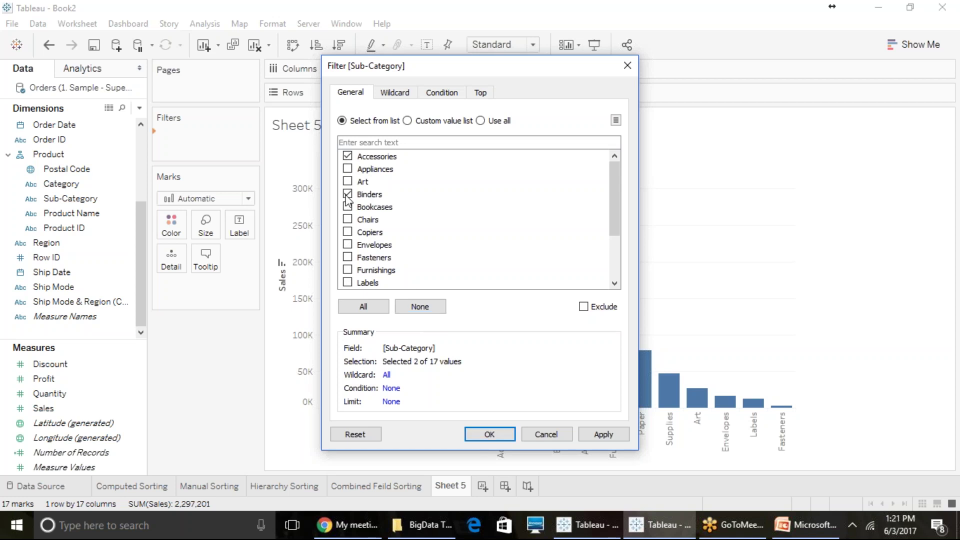
pyautogui.click(347, 232)
pyautogui.scroll(-1, 353, 269)
pyautogui.scroll(-1, 354, 268)
pyautogui.click(347, 244)
pyautogui.click(348, 270)
pyautogui.click(348, 283)
pyautogui.click(348, 206)
pyautogui.click(487, 434)
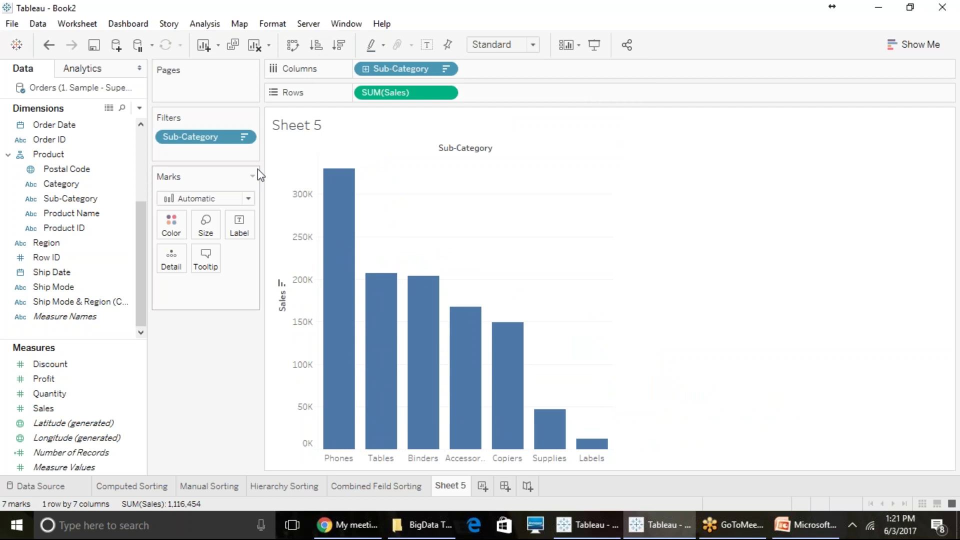
# Add Bookcases to the sub-categories kept by the Sub-Category filter.
pyautogui.moveTo(392, 436)
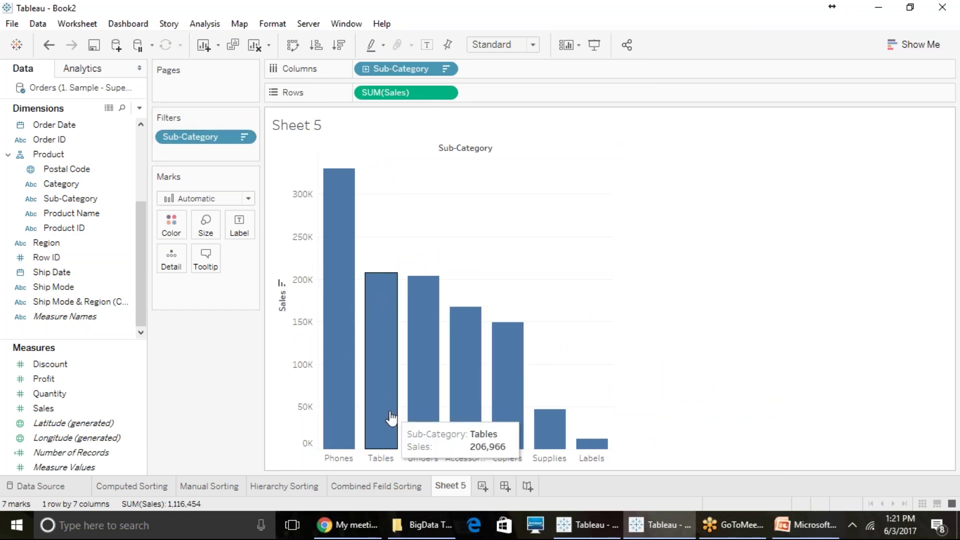
pyautogui.click(244, 137)
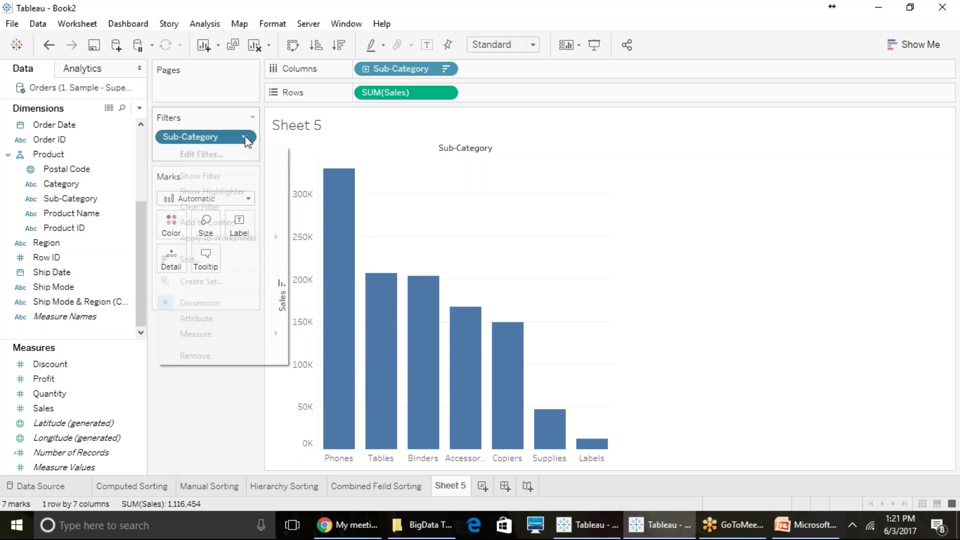
pyautogui.click(231, 156)
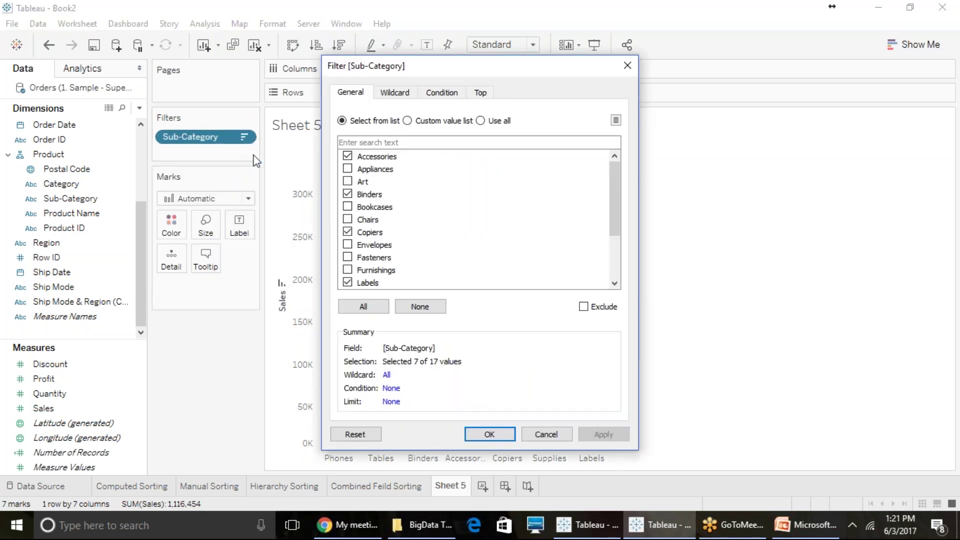
pyautogui.click(347, 206)
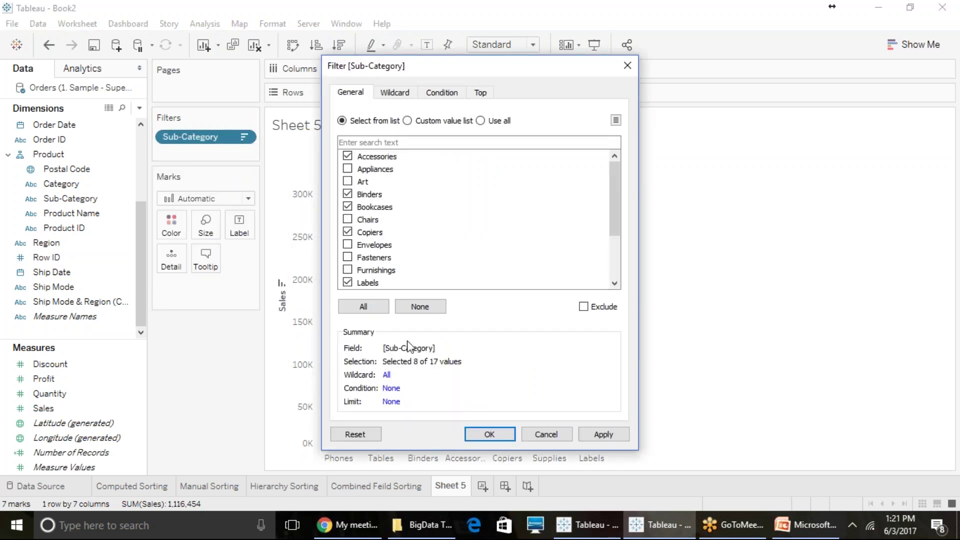
pyautogui.click(477, 434)
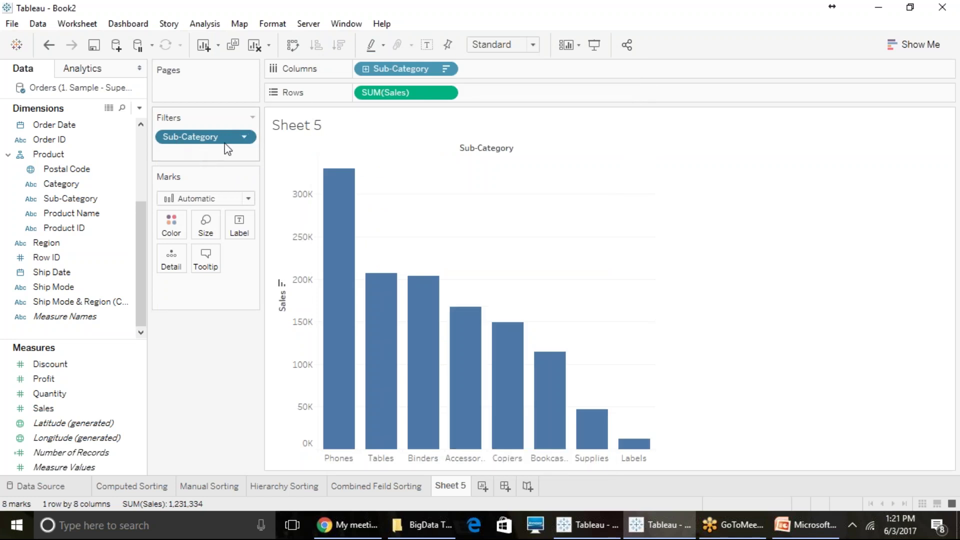
# Show the Sub-Category filter as an interactive card beside the chart.
pyautogui.click(244, 139)
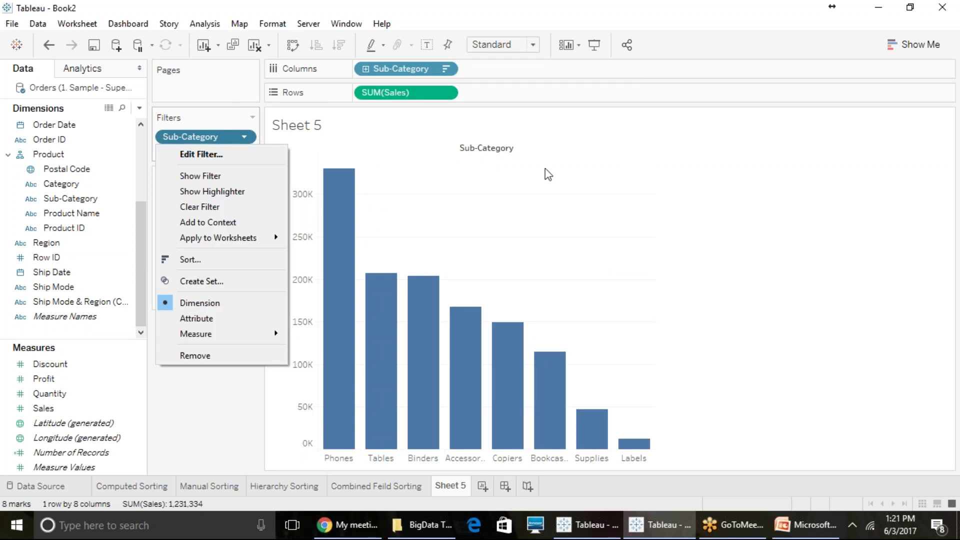
pyautogui.click(691, 186)
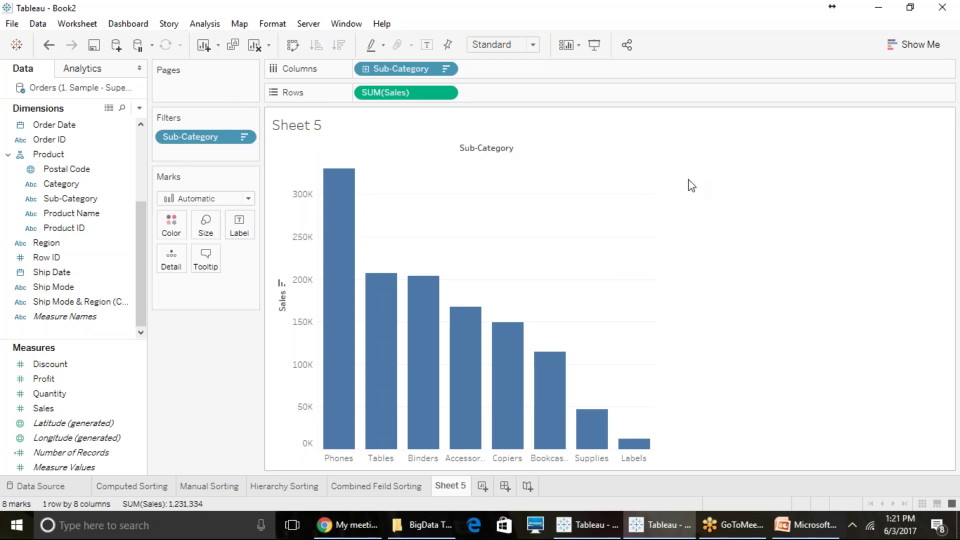
pyautogui.click(244, 139)
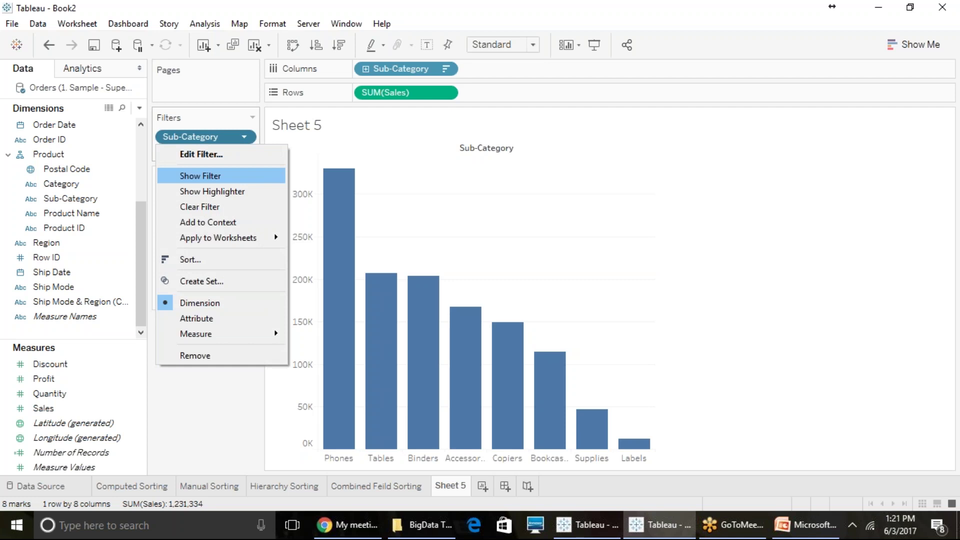
pyautogui.press('Escape')
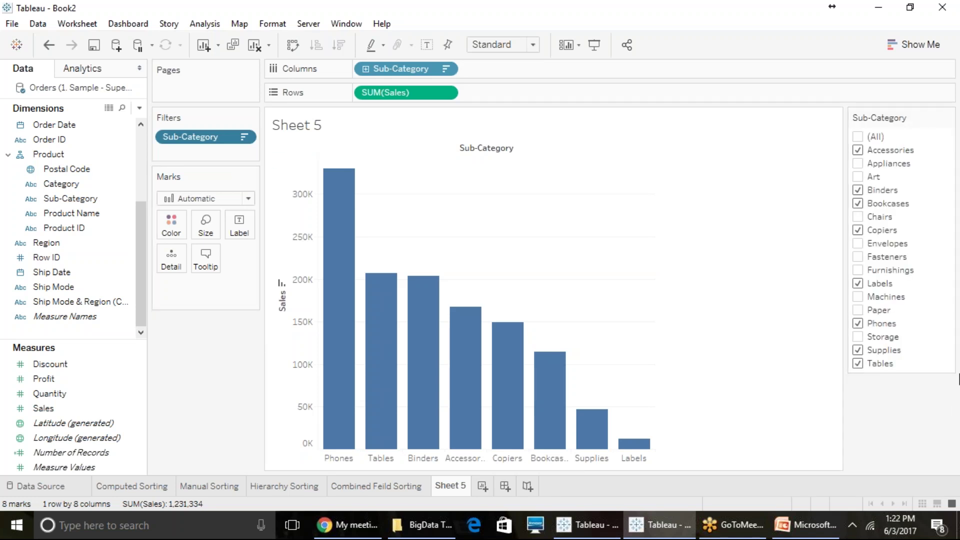
# Include Art and Chairs and exclude Binders using the Sub-Category filter card, keeping Copiers selected.
pyautogui.moveTo(919, 114)
pyautogui.click(861, 176)
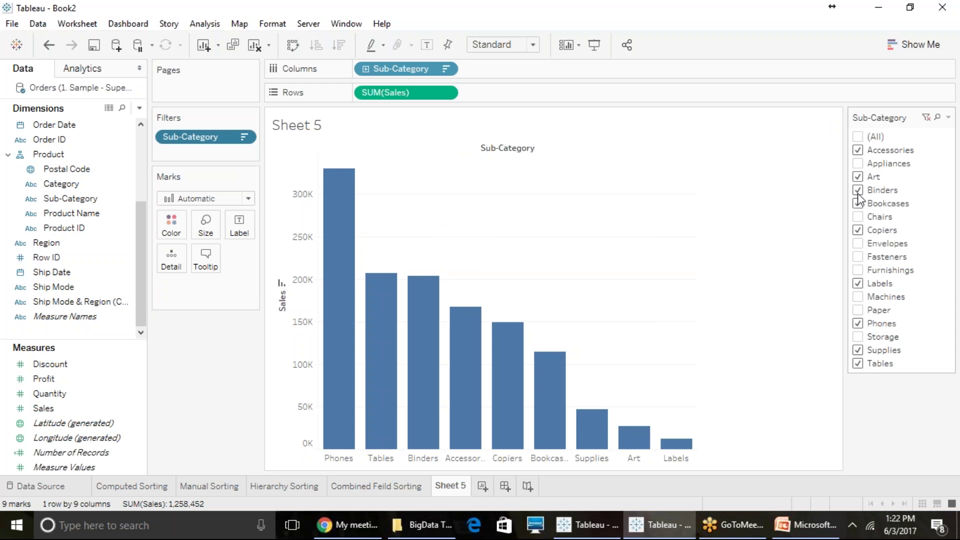
pyautogui.click(856, 193)
pyautogui.click(858, 231)
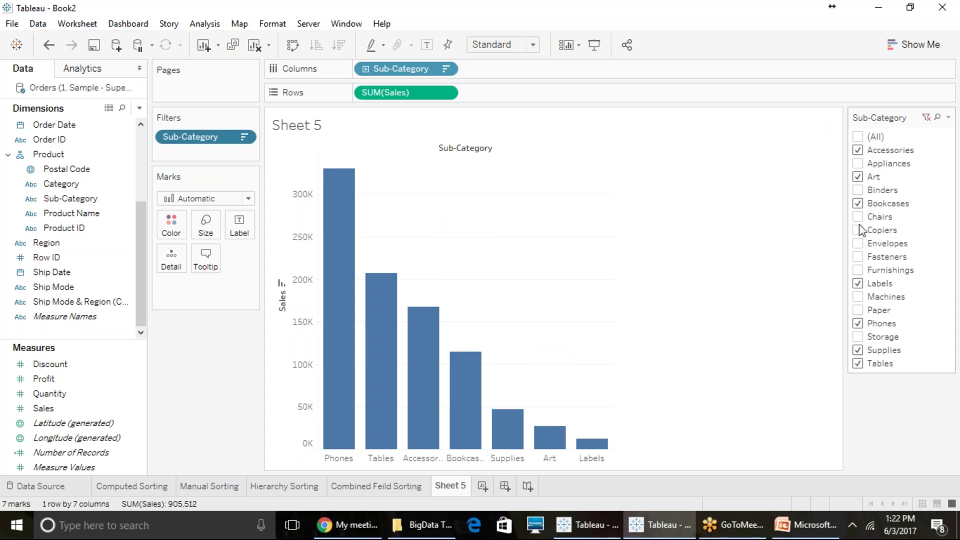
pyautogui.click(858, 217)
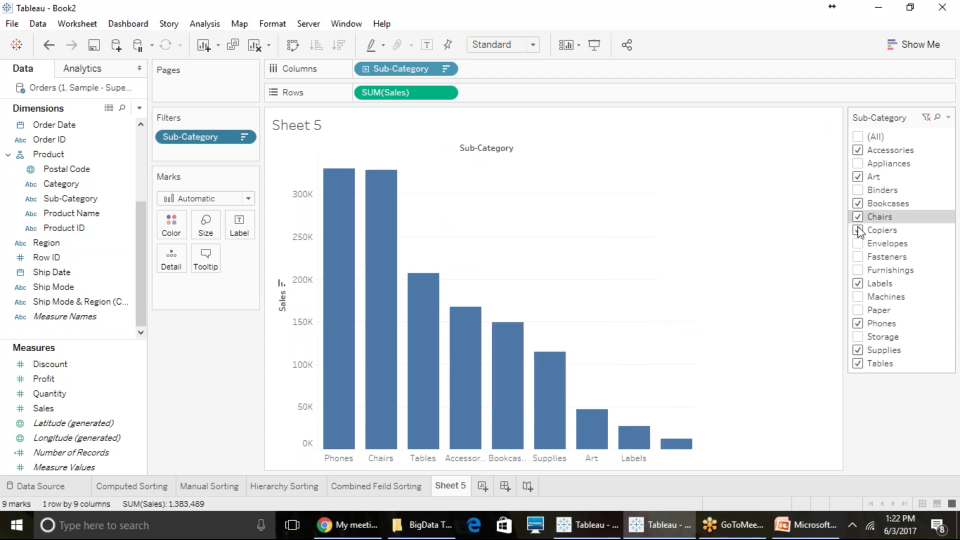
pyautogui.click(857, 230)
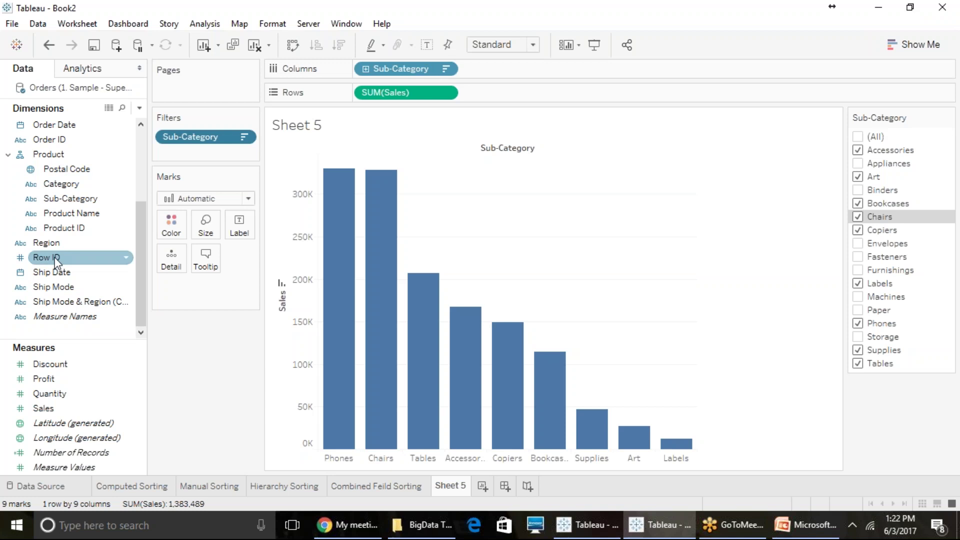
# Add a Category filter to the worksheet that keeps only Furniture.
pyautogui.scroll(1, 59, 267)
pyautogui.scroll(1, 61, 269)
pyautogui.moveTo(60, 272); pyautogui.dragTo(182, 150)
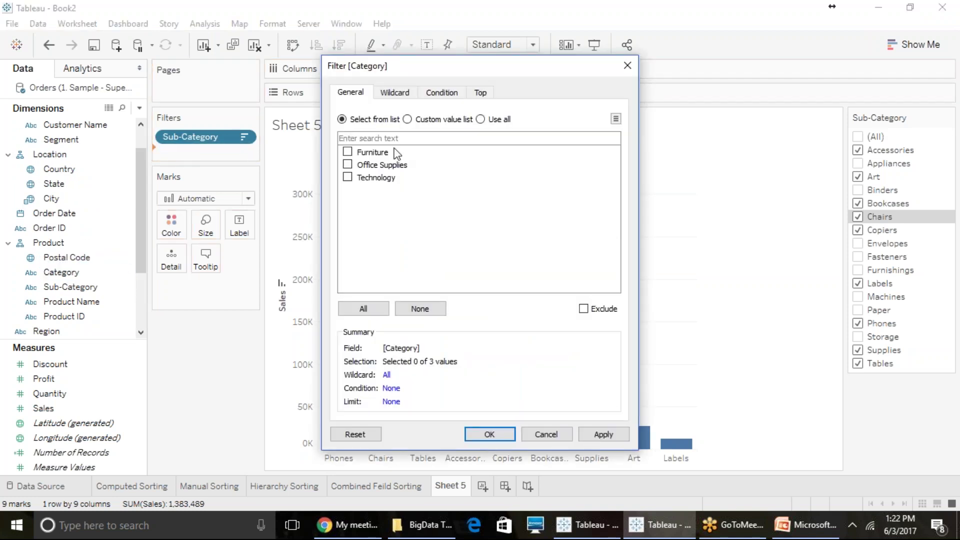
pyautogui.click(347, 152)
pyautogui.click(485, 434)
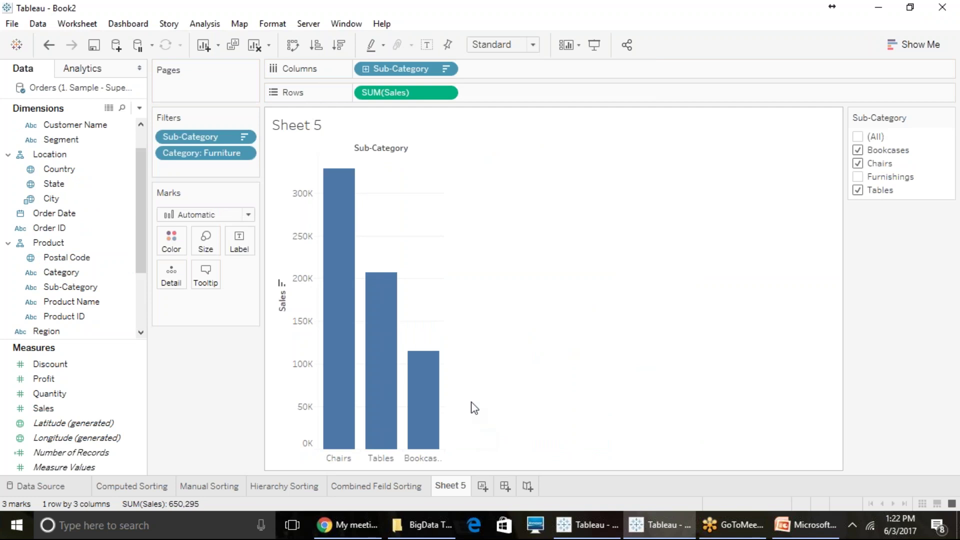
# Place the Category filter ahead of Sub-Category in the filter order and show the Category filter card.
pyautogui.click(245, 153)
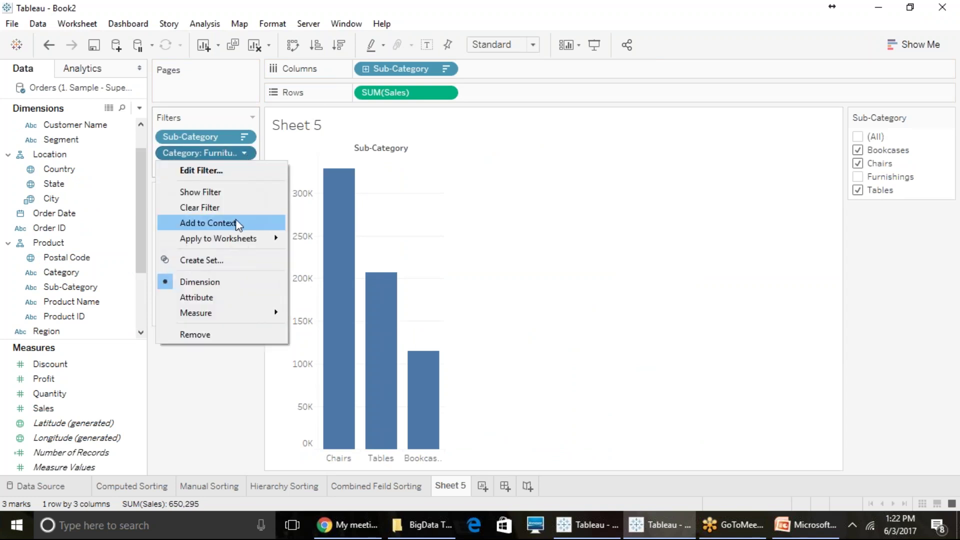
pyautogui.click(232, 192)
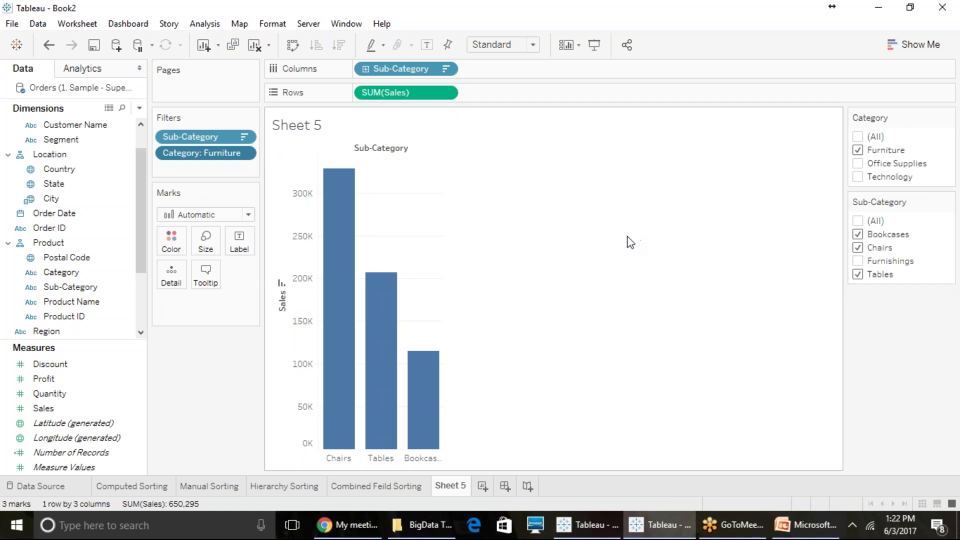
pyautogui.moveTo(204, 134); pyautogui.dragTo(193, 161)
pyautogui.click(48, 44)
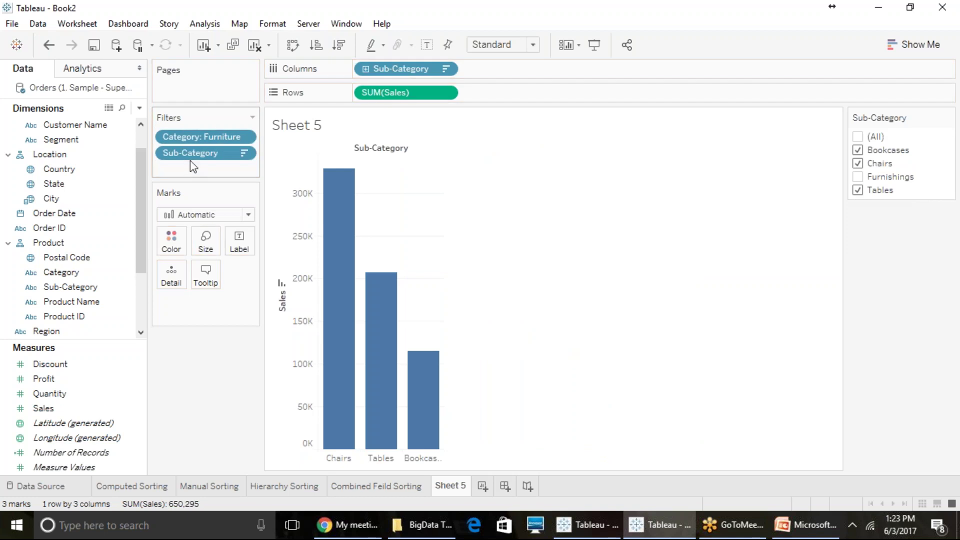
pyautogui.click(247, 137)
pyautogui.click(215, 179)
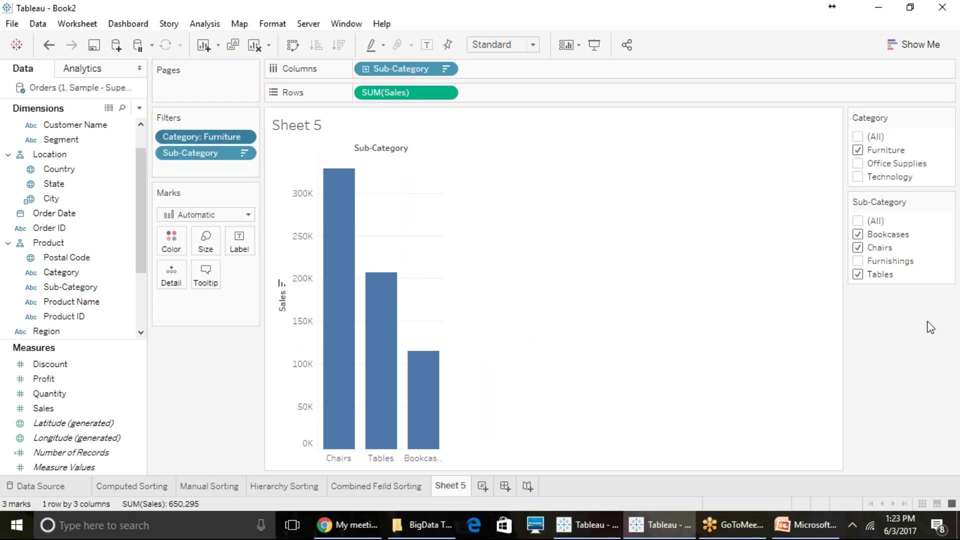
# Include Office Supplies in the Category filter, then change its card to Single Value (list).
pyautogui.click(864, 165)
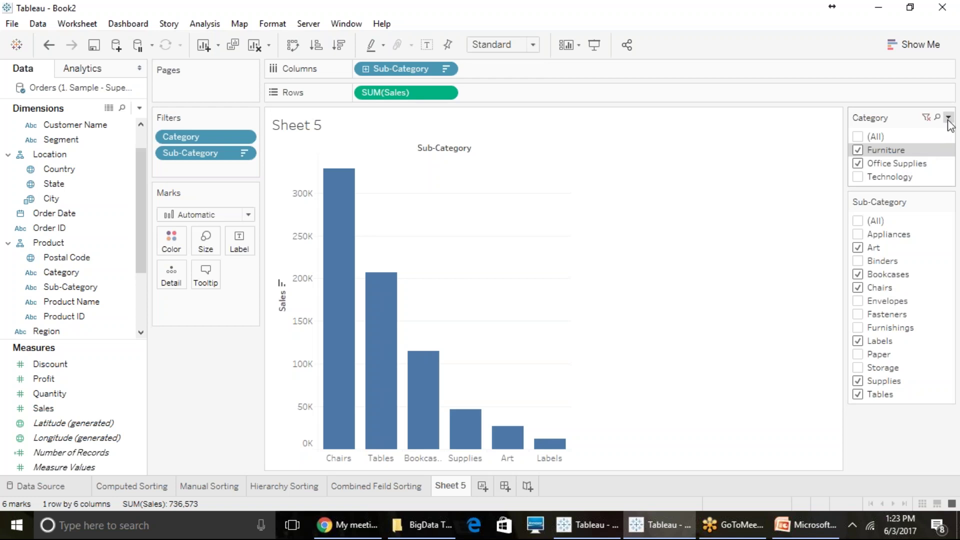
pyautogui.click(947, 118)
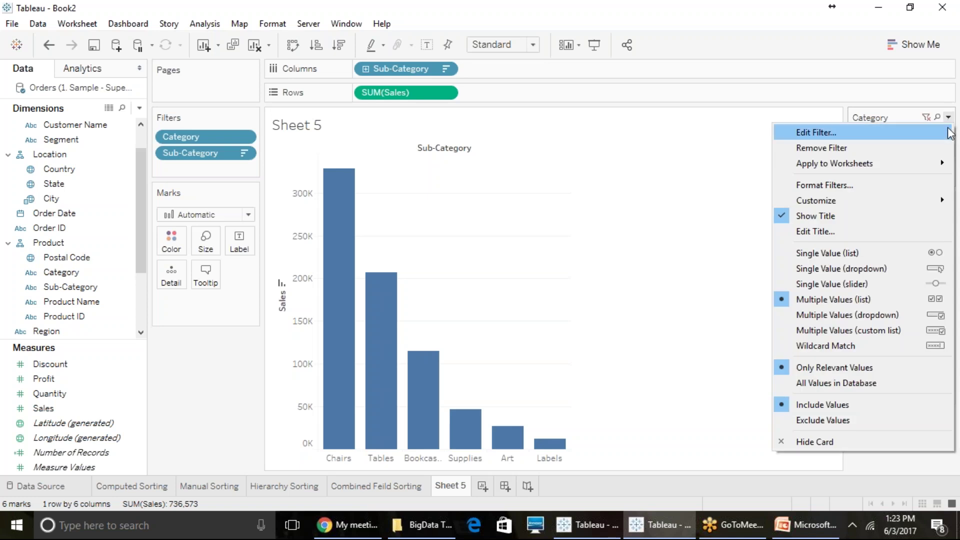
pyautogui.click(859, 254)
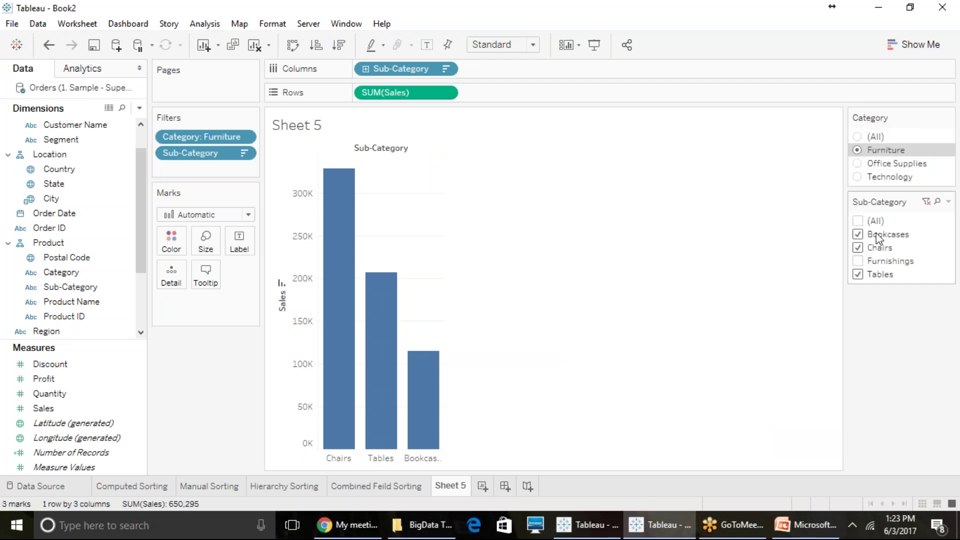
# Set the single-value Category filter to Office Supplies, Technology and back to Furniture in turn.
pyautogui.click(857, 166)
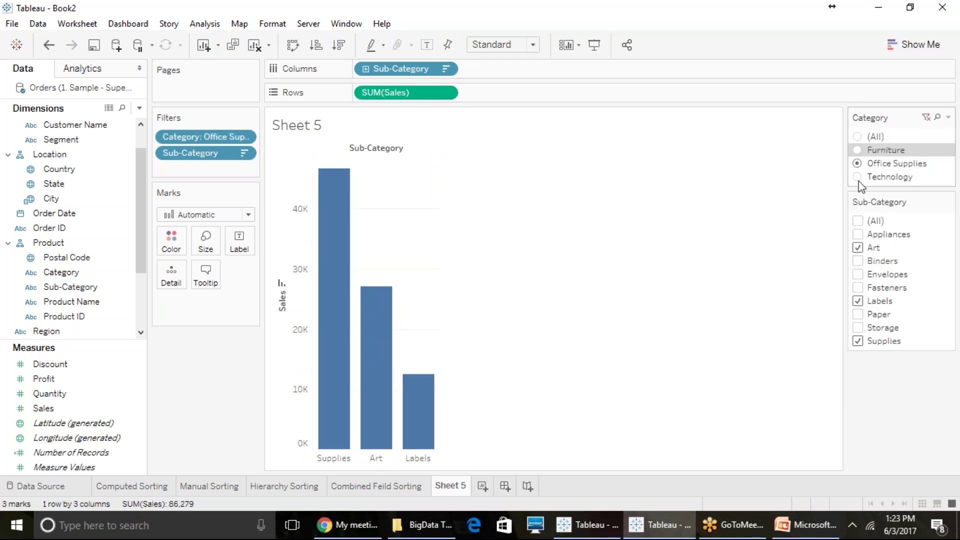
pyautogui.click(857, 178)
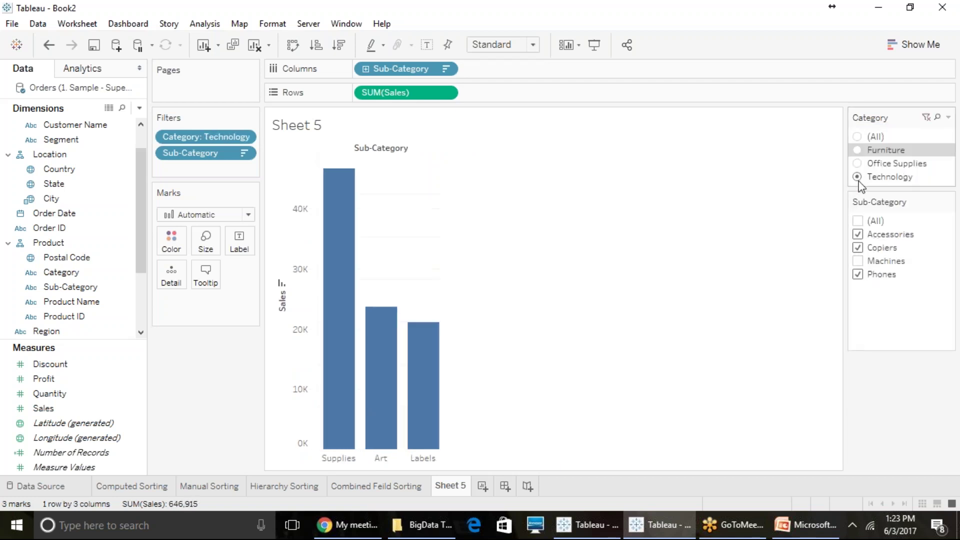
pyautogui.click(857, 150)
# Change the Category filter card to Single Value (dropdown) and view its list of choices.
pyautogui.click(947, 116)
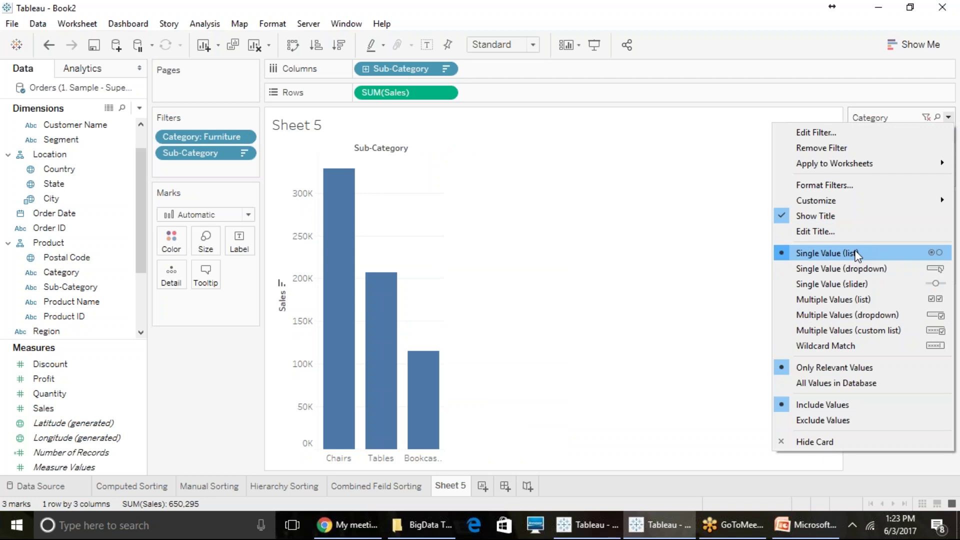
pyautogui.click(863, 269)
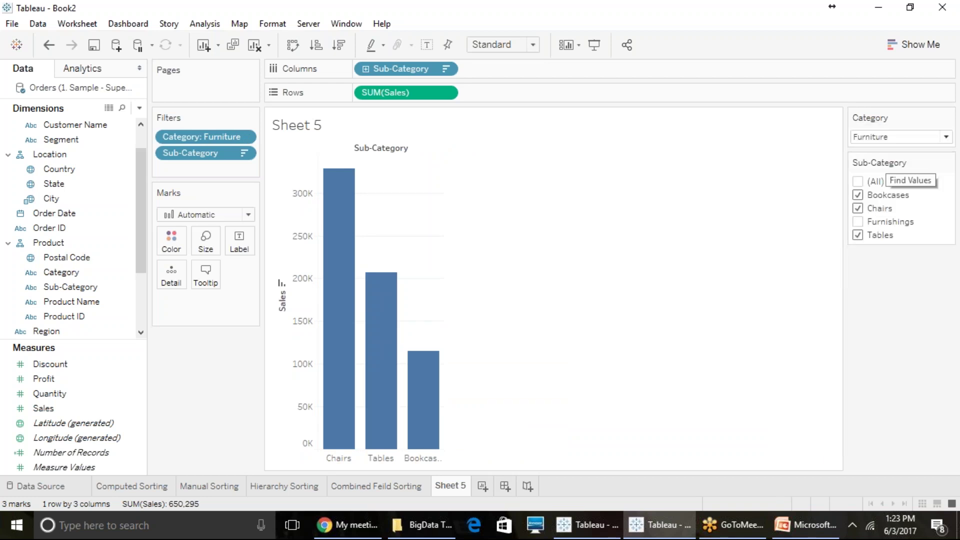
pyautogui.click(946, 138)
pyautogui.click(948, 118)
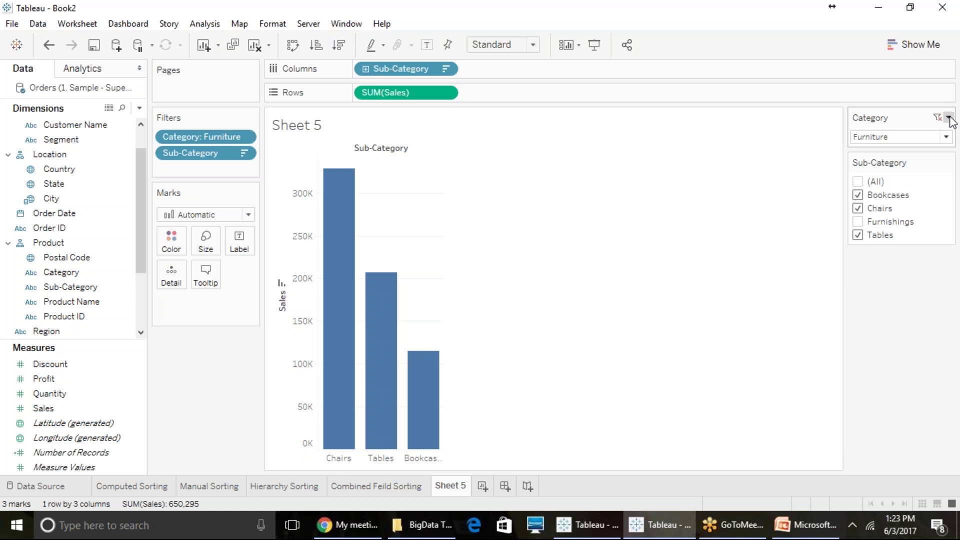
# Change the Category filter card to Single Value (slider) and set it to (All).
pyautogui.click(947, 117)
pyautogui.click(850, 284)
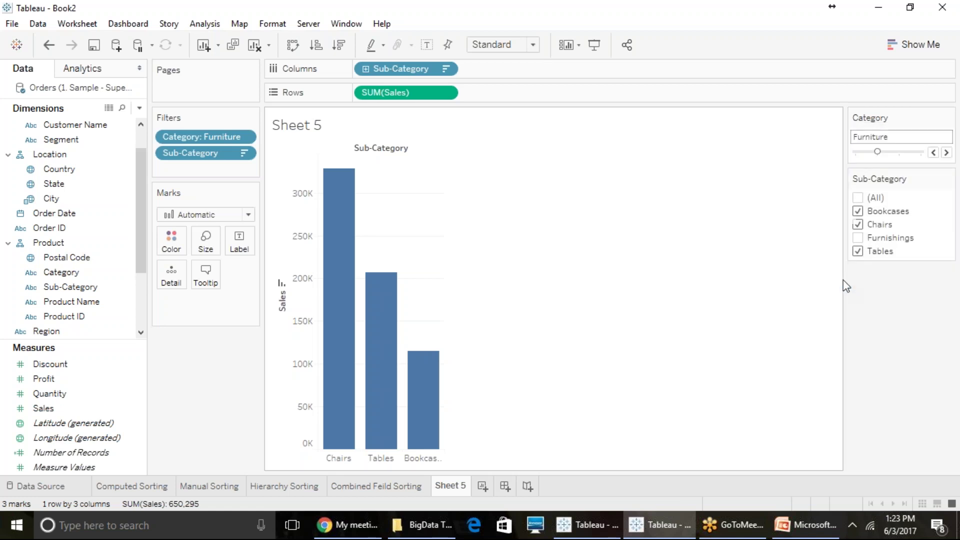
pyautogui.moveTo(885, 154)
pyautogui.mouseDown()
pyautogui.moveTo(901, 155)
pyautogui.moveTo(853, 151)
pyautogui.moveTo(875, 153)
pyautogui.mouseUp()
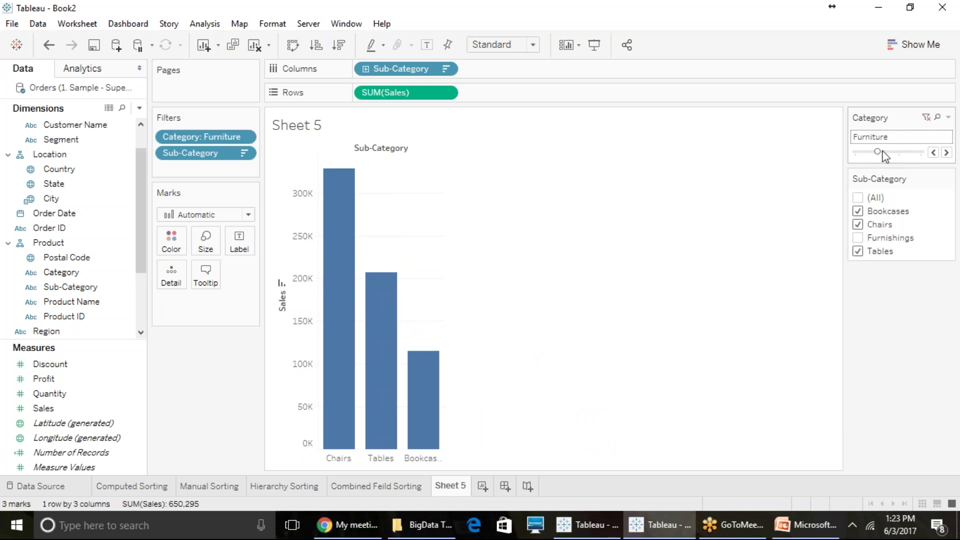
pyautogui.click(853, 153)
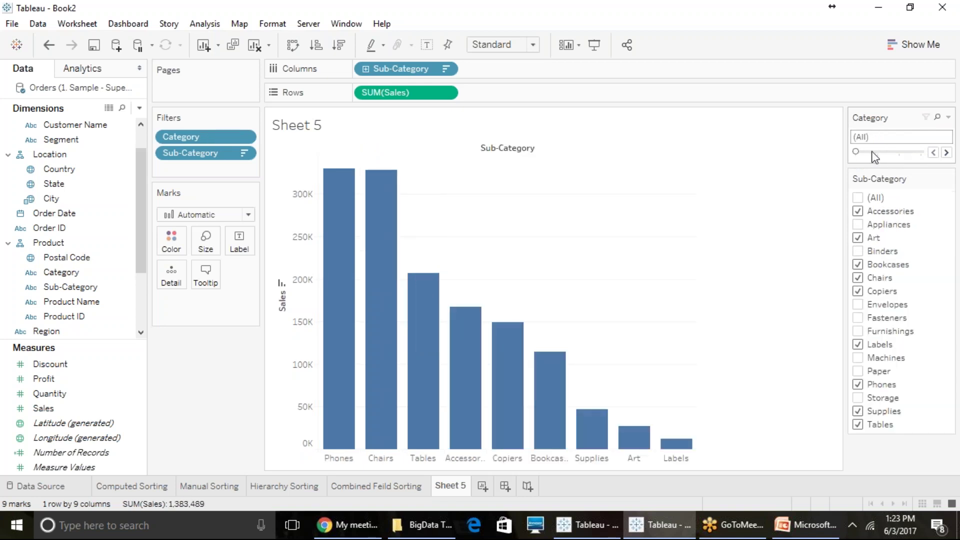
# Change the Category filter card to Multiple Values (list), Multiple Values (dropdown) and finally Multiple Values (custom list).
pyautogui.click(948, 118)
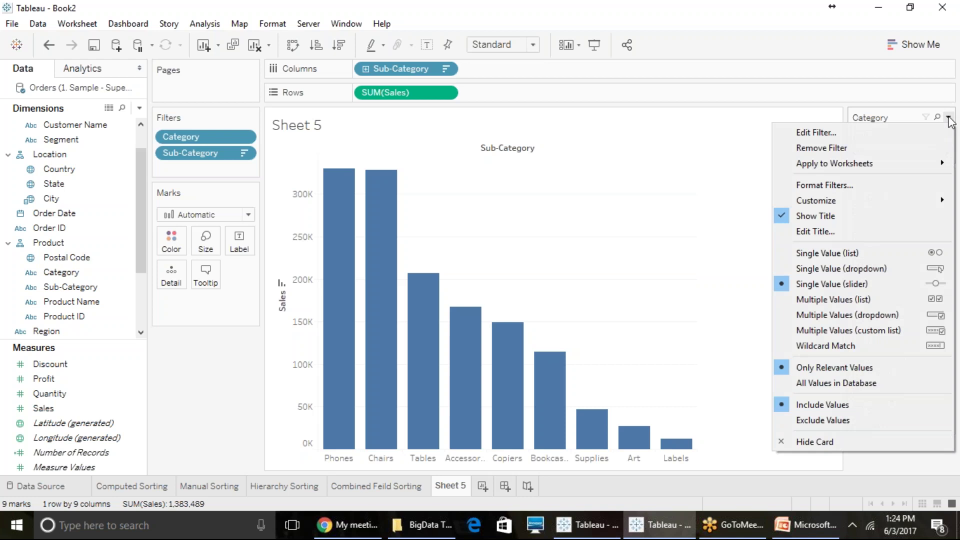
pyautogui.click(894, 301)
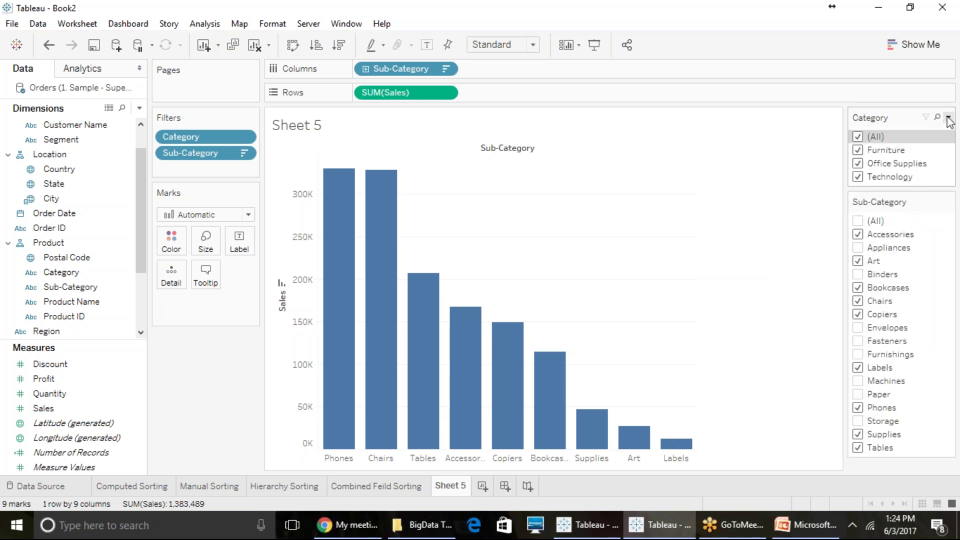
pyautogui.click(949, 120)
pyautogui.click(850, 318)
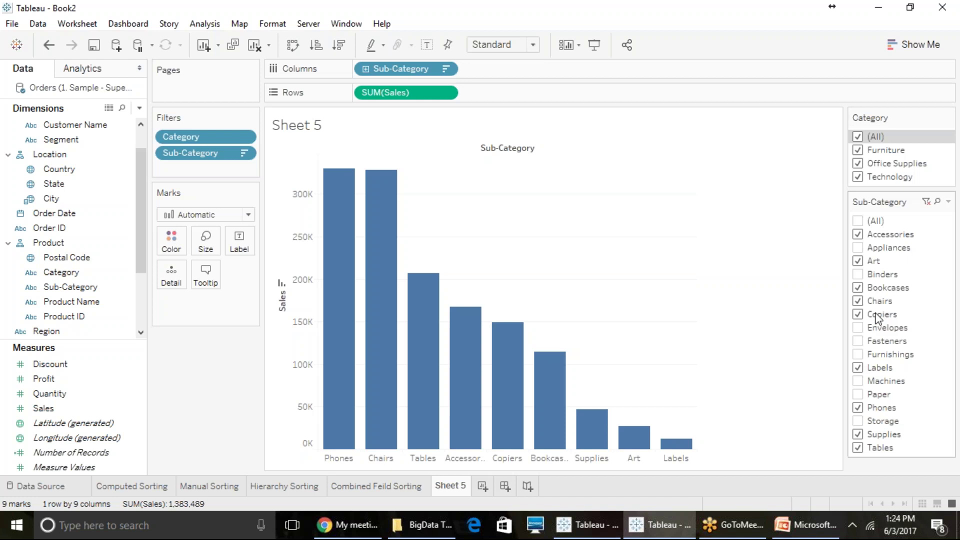
pyautogui.click(948, 117)
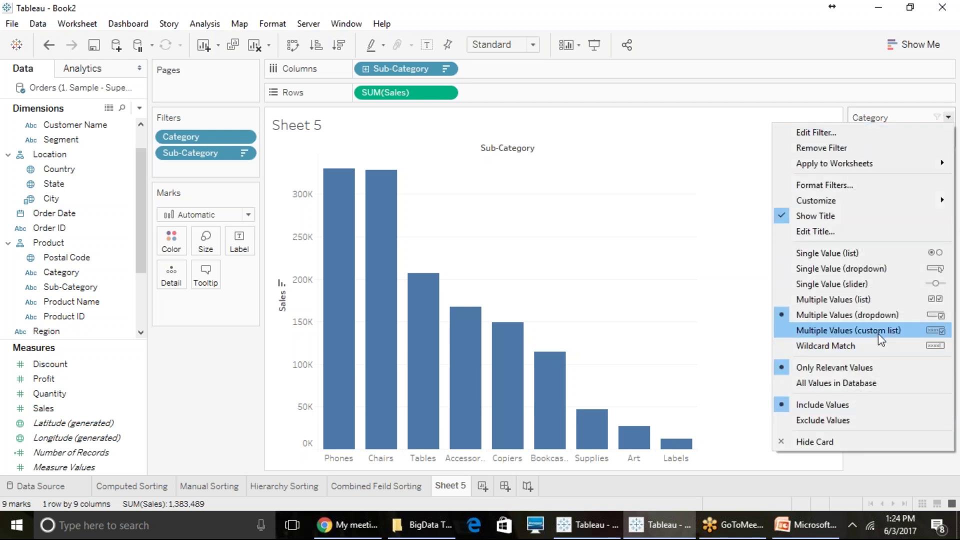
pyautogui.click(879, 334)
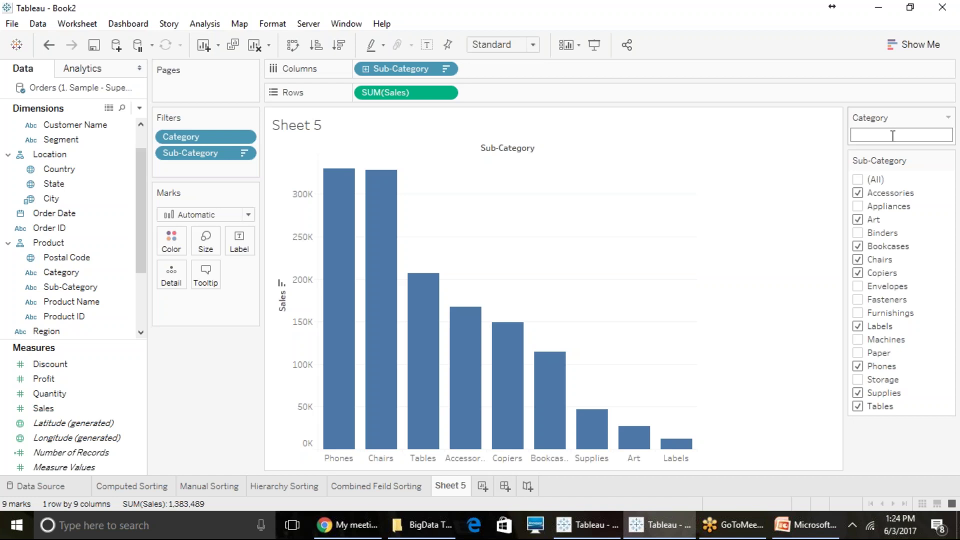
# Search the Category custom list filter for "F", and change the filter card to Wildcard Match.
pyautogui.write('F')
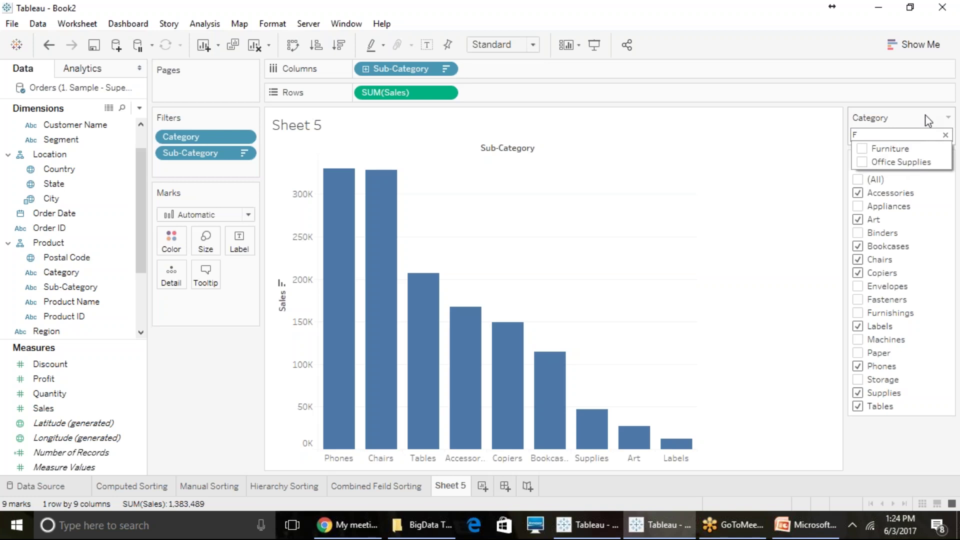
pyautogui.click(948, 118)
pyautogui.click(948, 118)
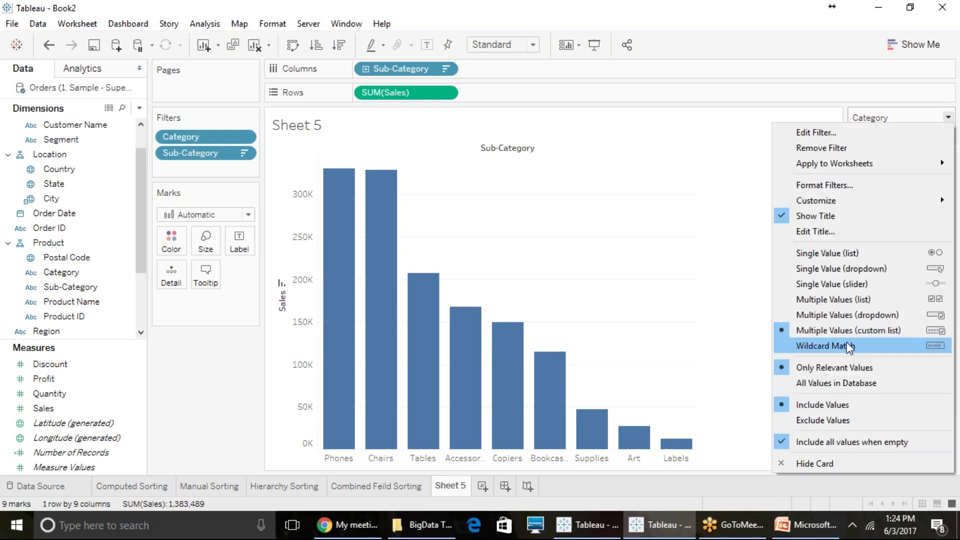
pyautogui.click(910, 345)
pyautogui.click(852, 137)
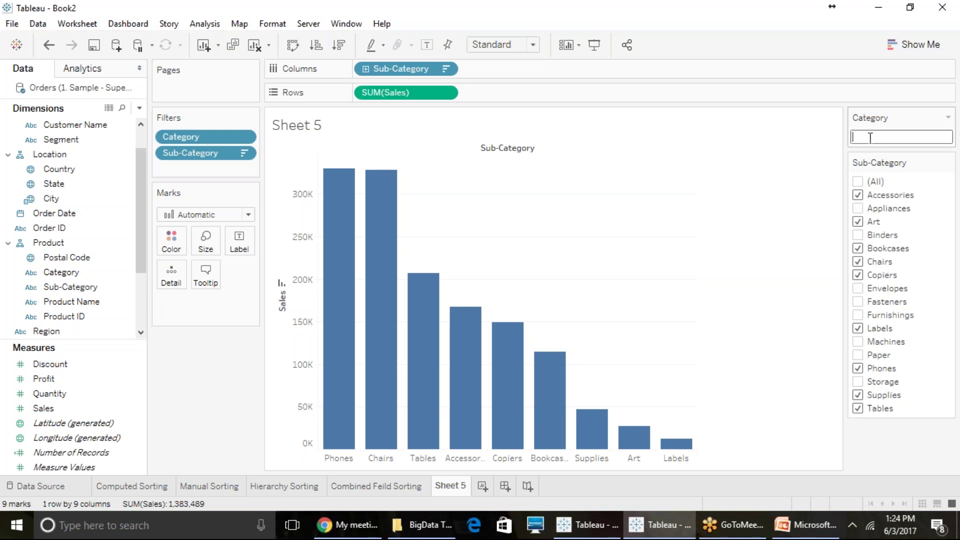
# Change the Category filter card to Multiple Values (list) and exclude Office Supplies.
pyautogui.click(948, 118)
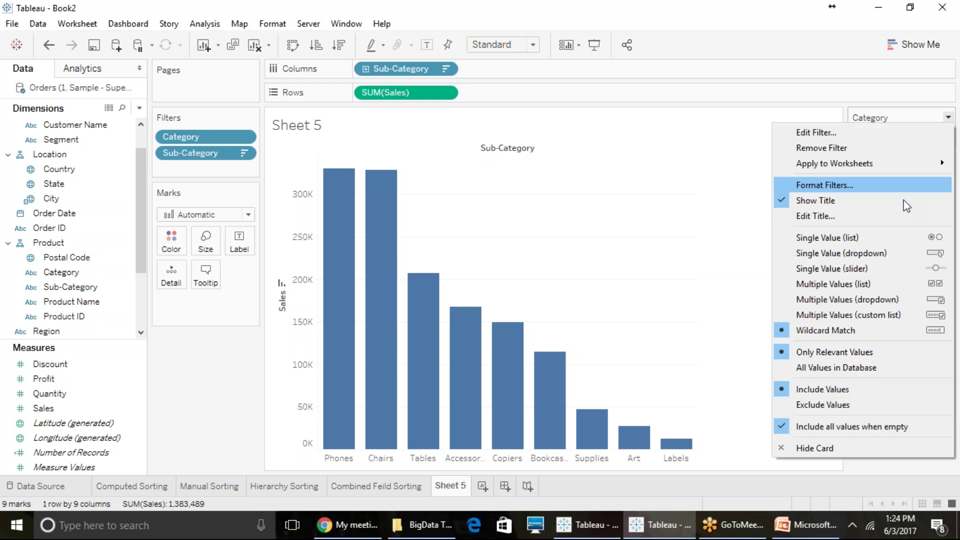
pyautogui.click(863, 284)
pyautogui.click(857, 163)
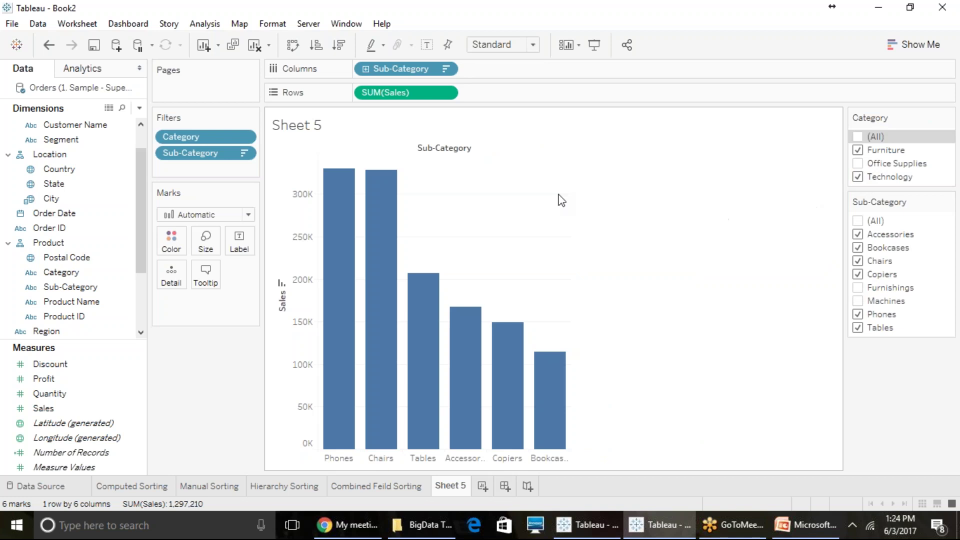
# Try removing the Category filter and clearing its selection, undoing each change.
pyautogui.moveTo(220, 138); pyautogui.dragTo(64, 194)
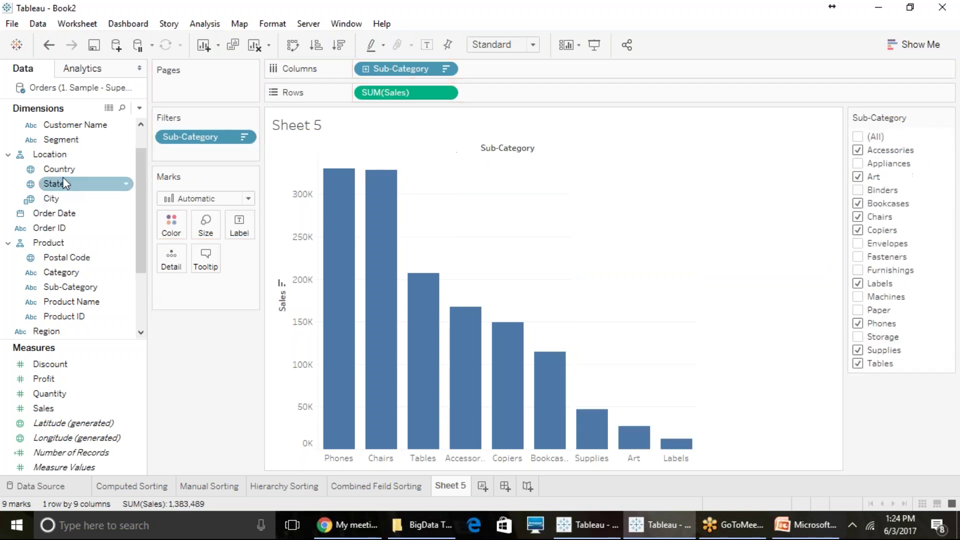
pyautogui.click(50, 45)
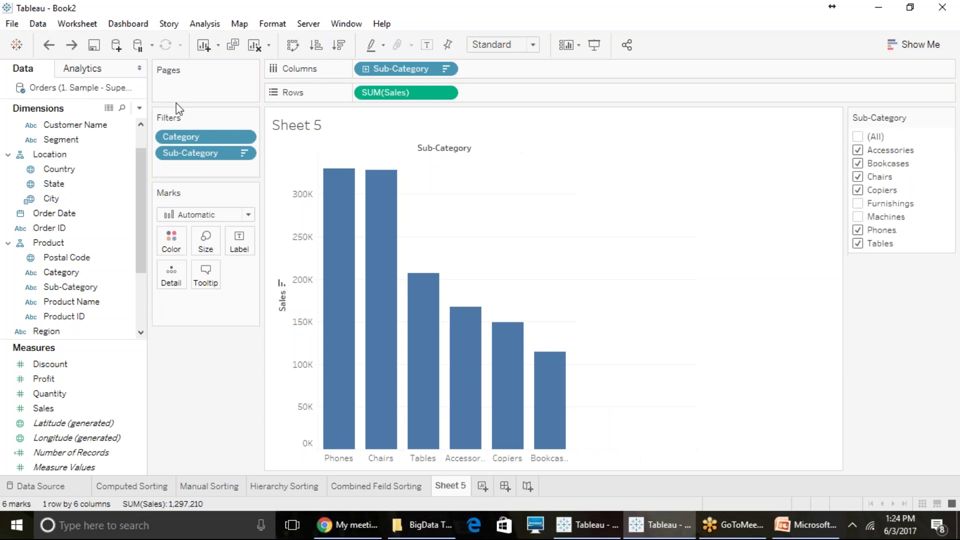
pyautogui.click(244, 136)
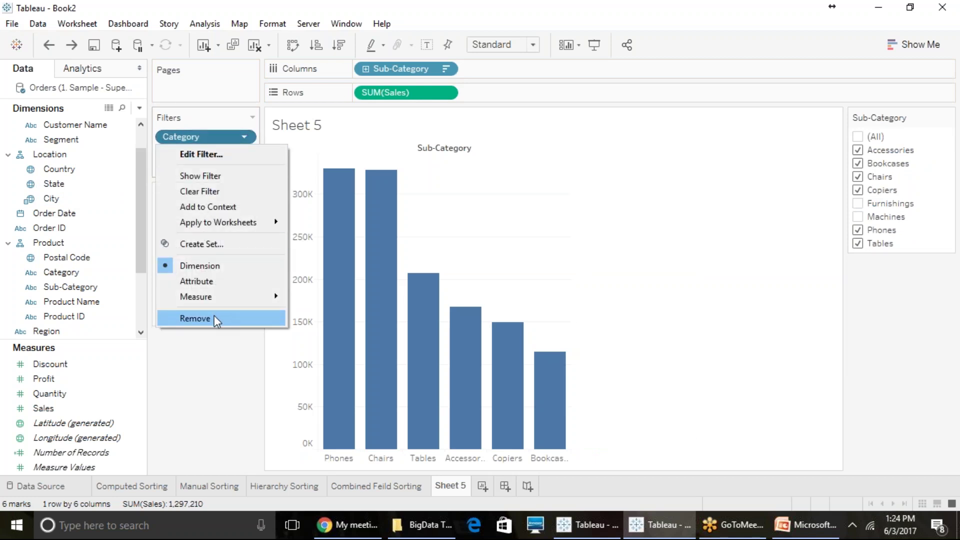
pyautogui.click(210, 192)
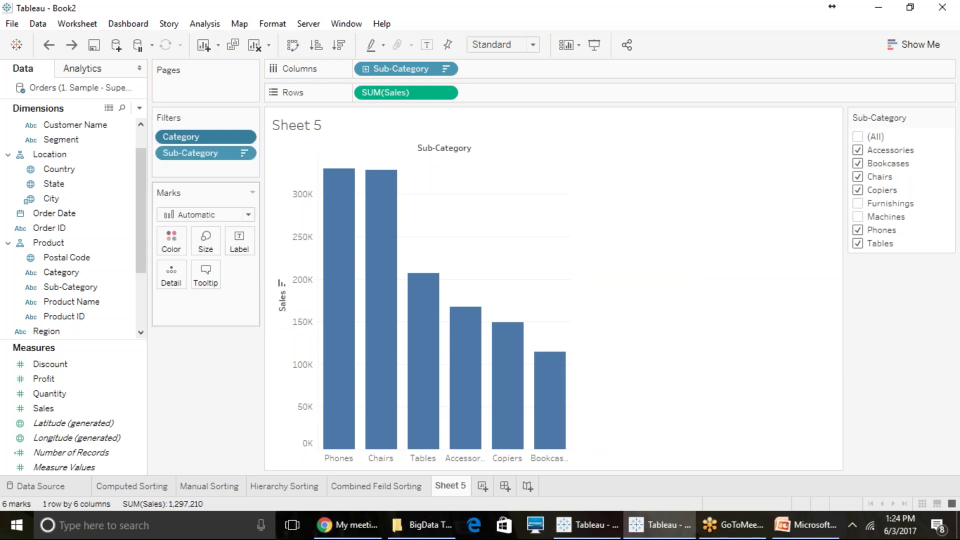
pyautogui.click(48, 44)
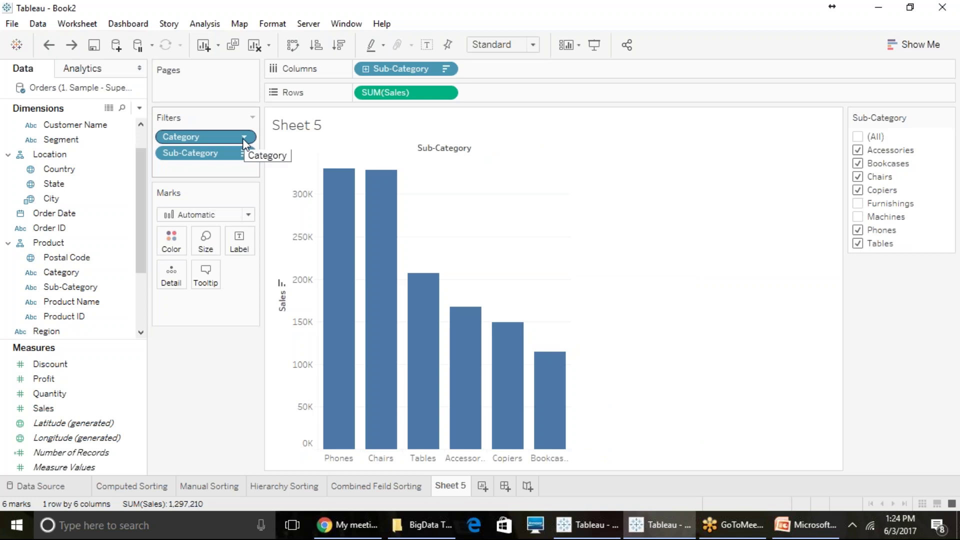
# Rename Sheet 5 as "Filter Based on Dimension".
pyautogui.rightClick(447, 489)
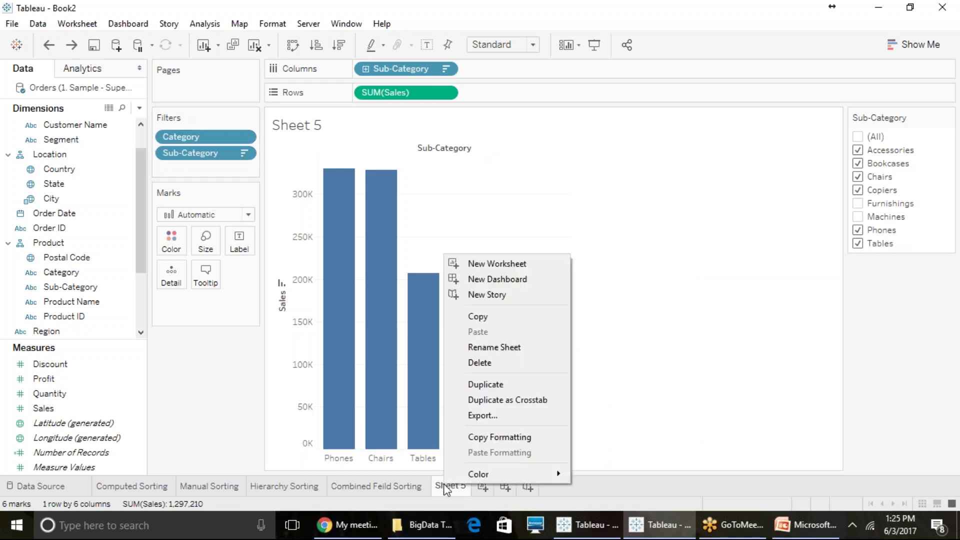
pyautogui.click(488, 350)
pyautogui.write('F')
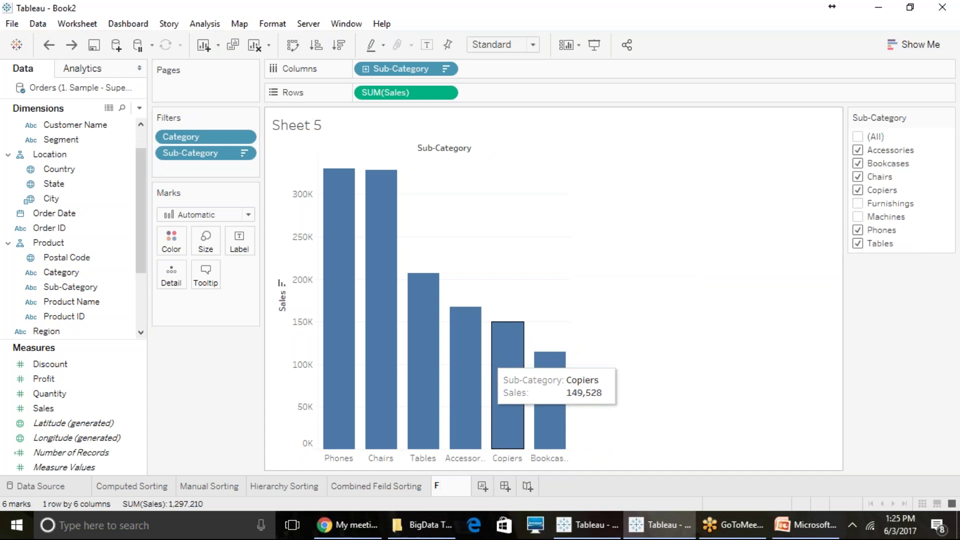
pyautogui.write('ilter Based on Dimensio')
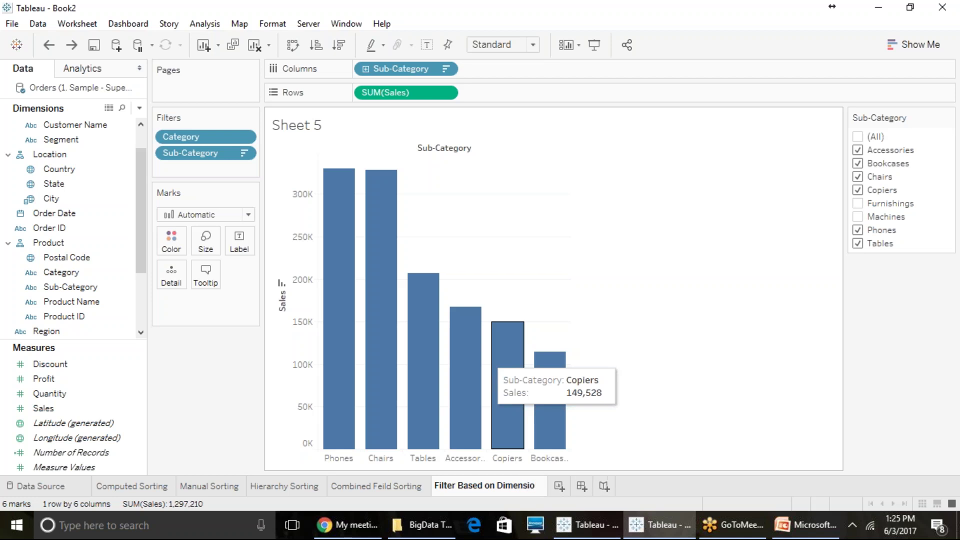
pyautogui.write('n')
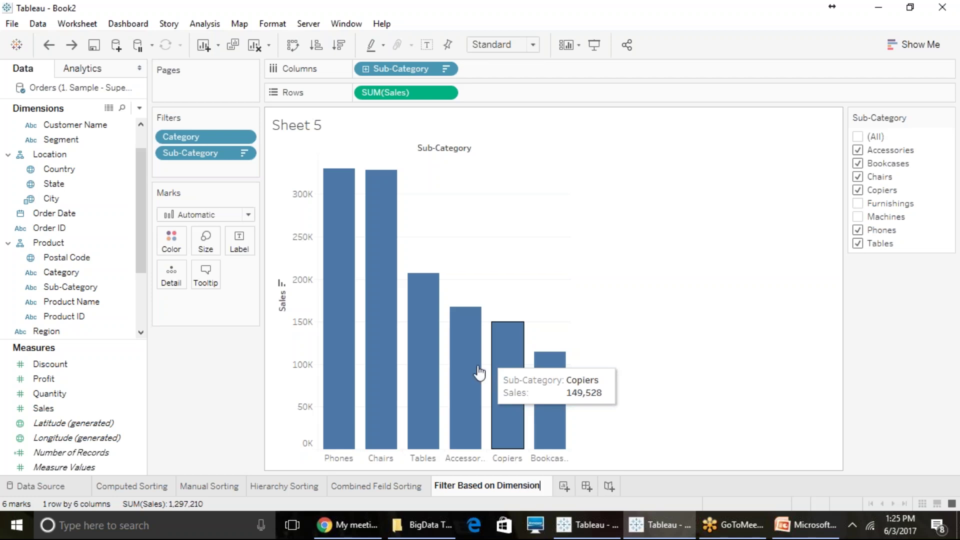
pyautogui.click(637, 389)
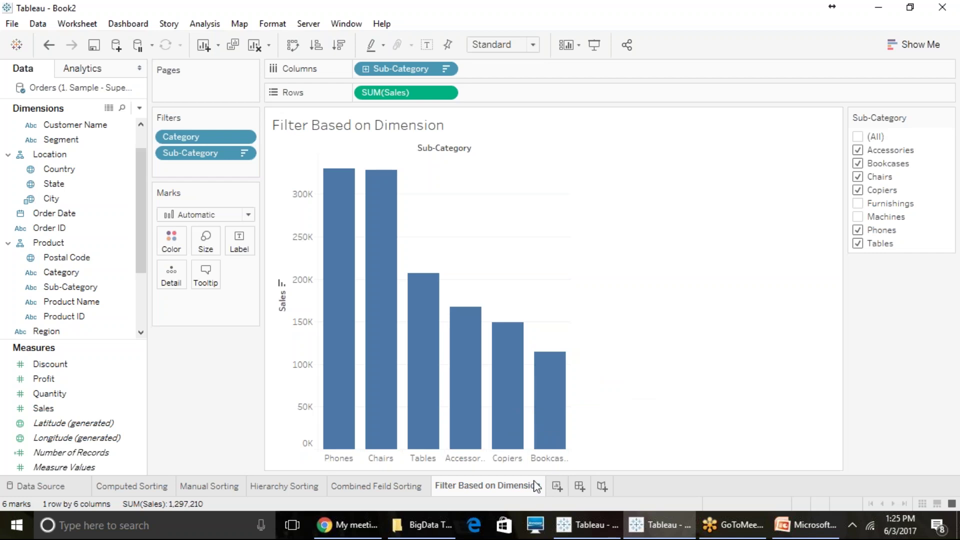
# Duplicate the Filter Based on Dimension sheet and remove the Category and Sub-Category filters from the copy.
pyautogui.moveTo(533, 489)
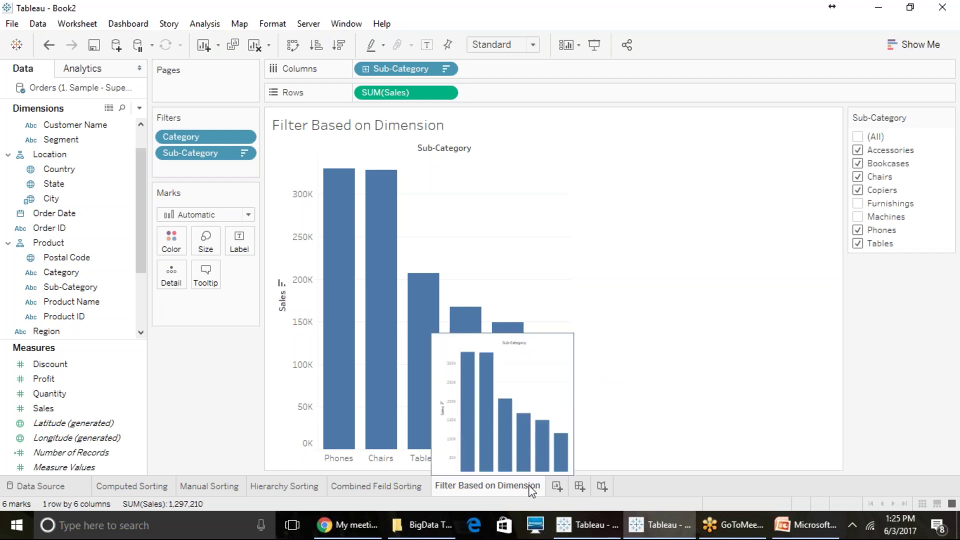
pyautogui.rightClick(529, 489)
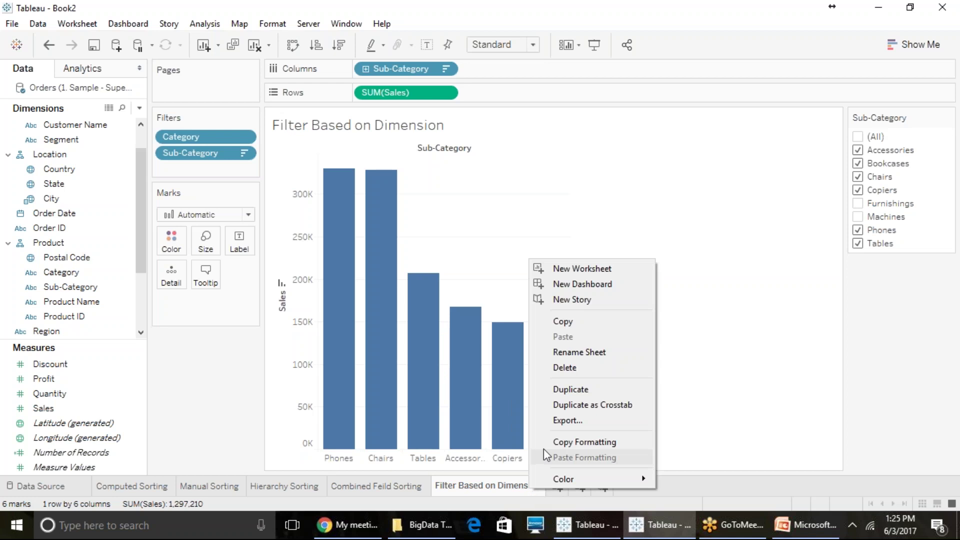
pyautogui.click(577, 391)
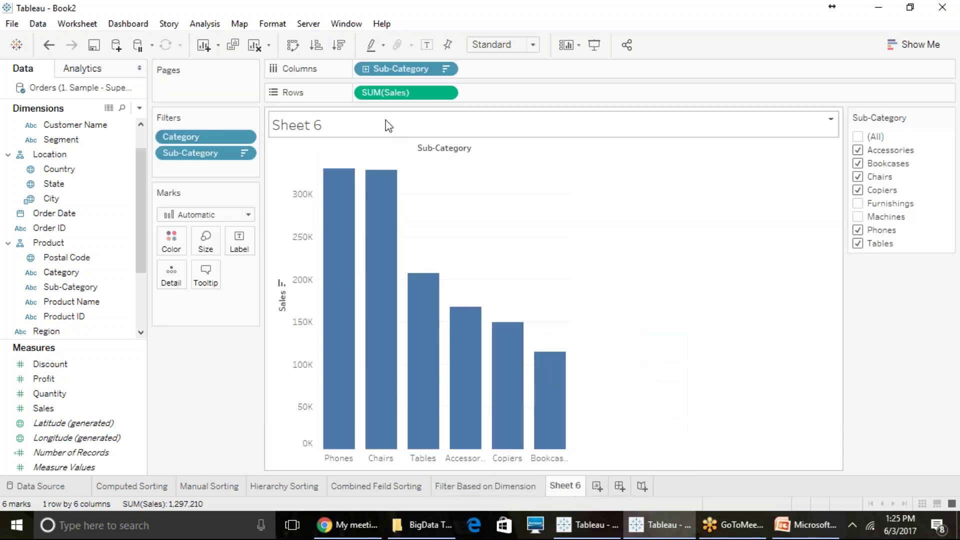
pyautogui.moveTo(210, 136); pyautogui.dragTo(50, 200)
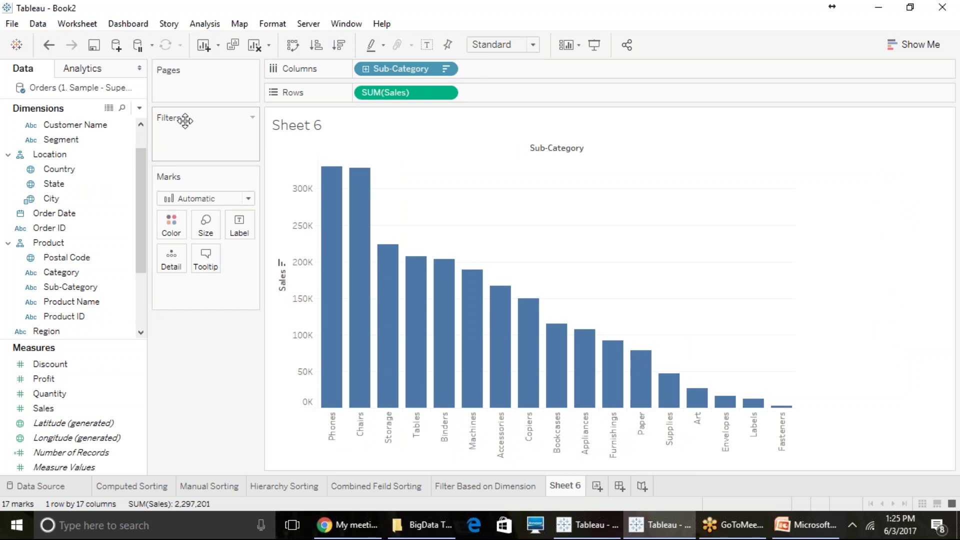
# Add a filter on the Sum of Sales with a range of values from 71,271 to 201,764.
pyautogui.click(67, 409)
pyautogui.moveTo(66, 409); pyautogui.dragTo(189, 144)
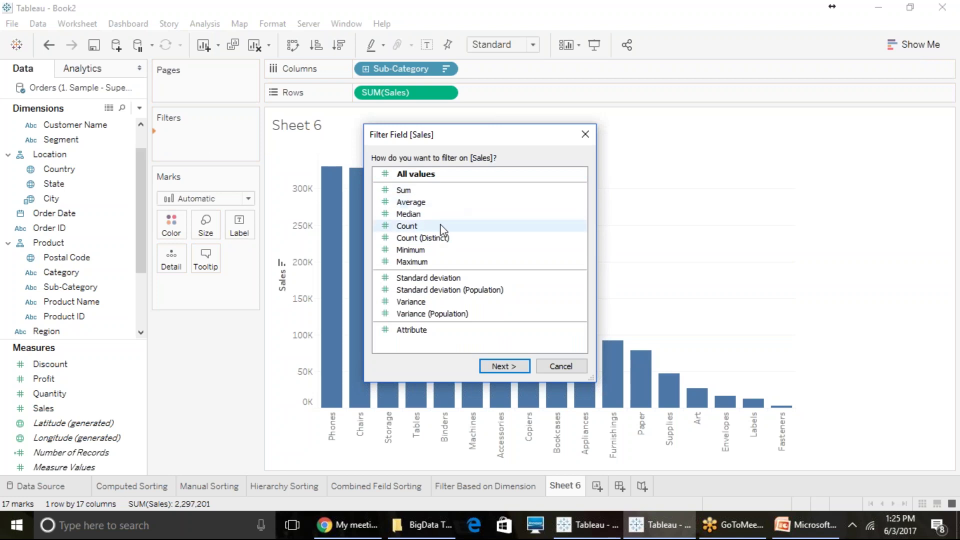
pyautogui.click(443, 192)
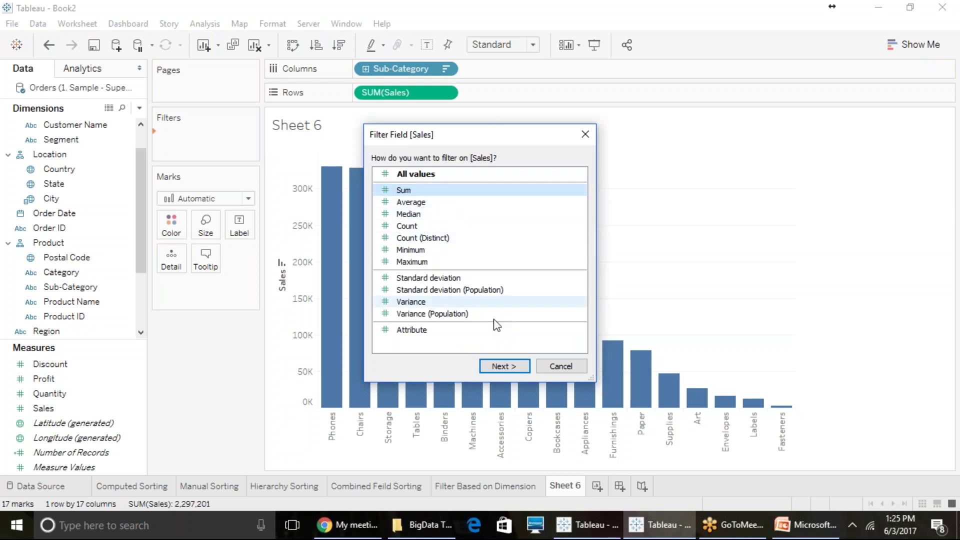
pyautogui.click(502, 366)
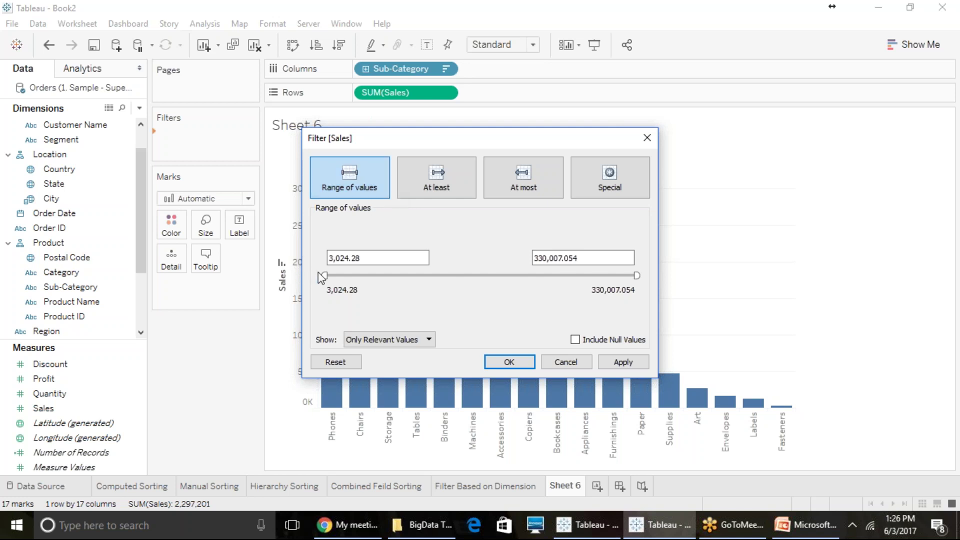
pyautogui.moveTo(322, 276); pyautogui.dragTo(388, 278)
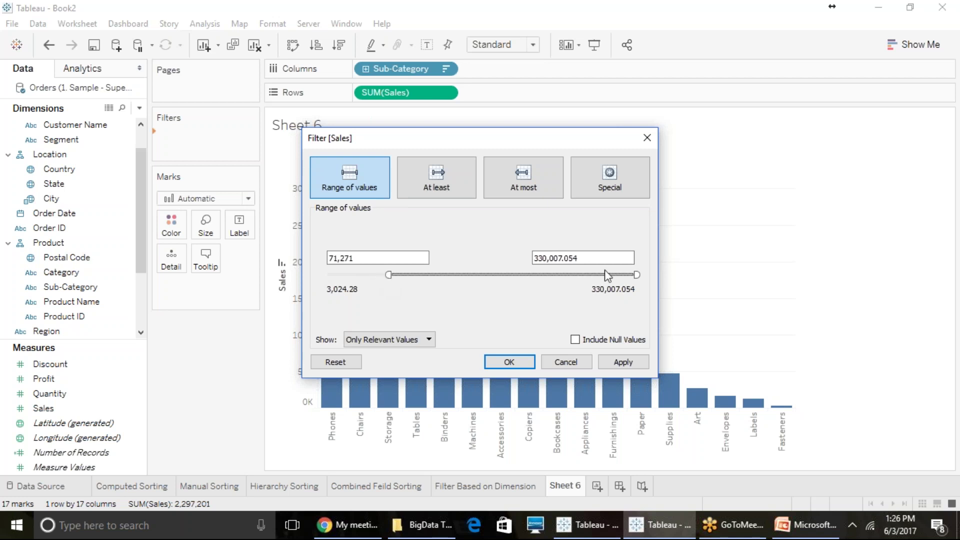
pyautogui.moveTo(636, 274); pyautogui.dragTo(516, 273)
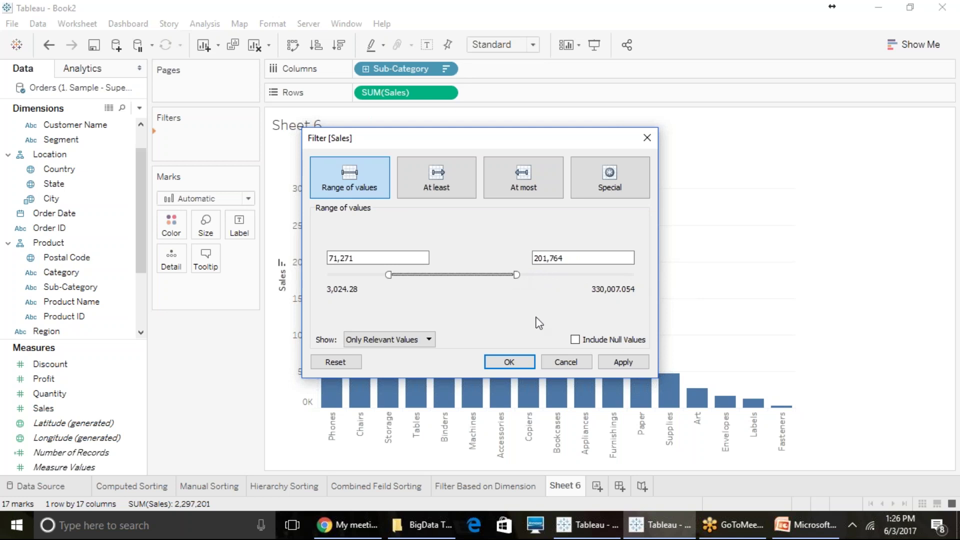
pyautogui.click(506, 361)
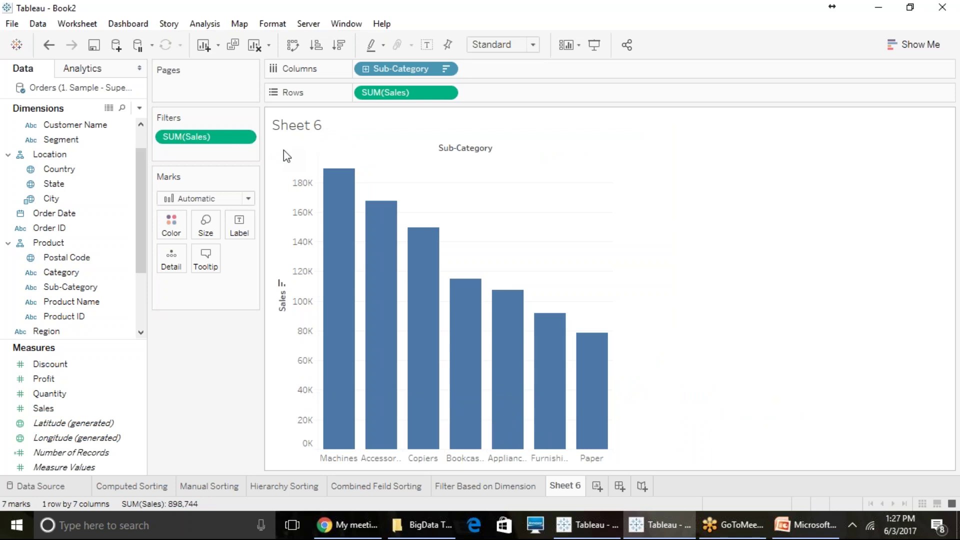
# Change the SUM(Sales) filter to At least with a minimum of 101,269.
pyautogui.click(247, 138)
pyautogui.click(239, 155)
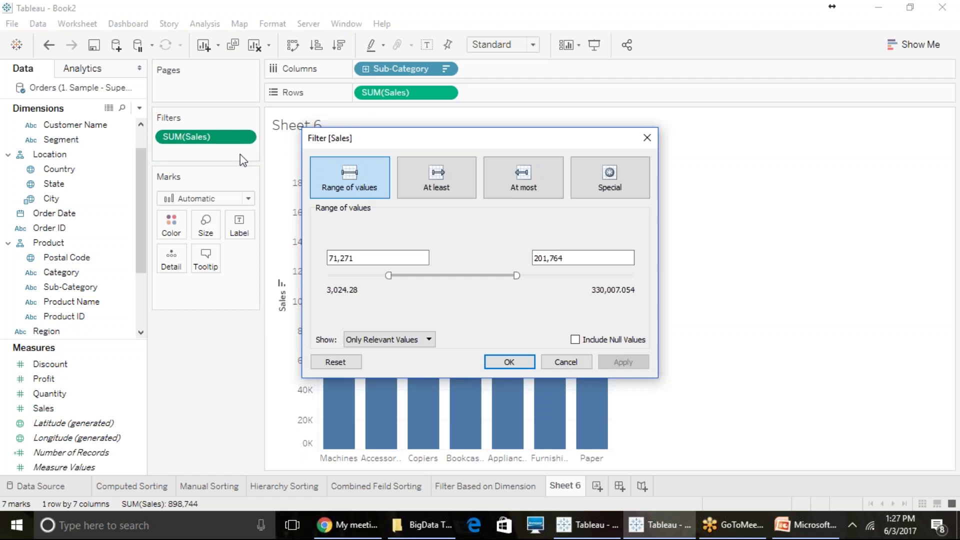
pyautogui.click(456, 180)
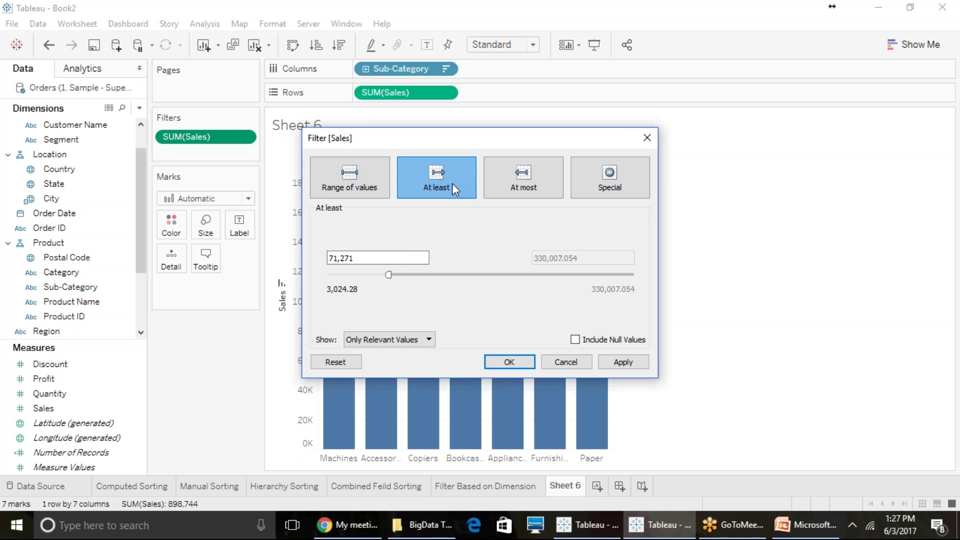
pyautogui.moveTo(388, 274); pyautogui.dragTo(415, 275)
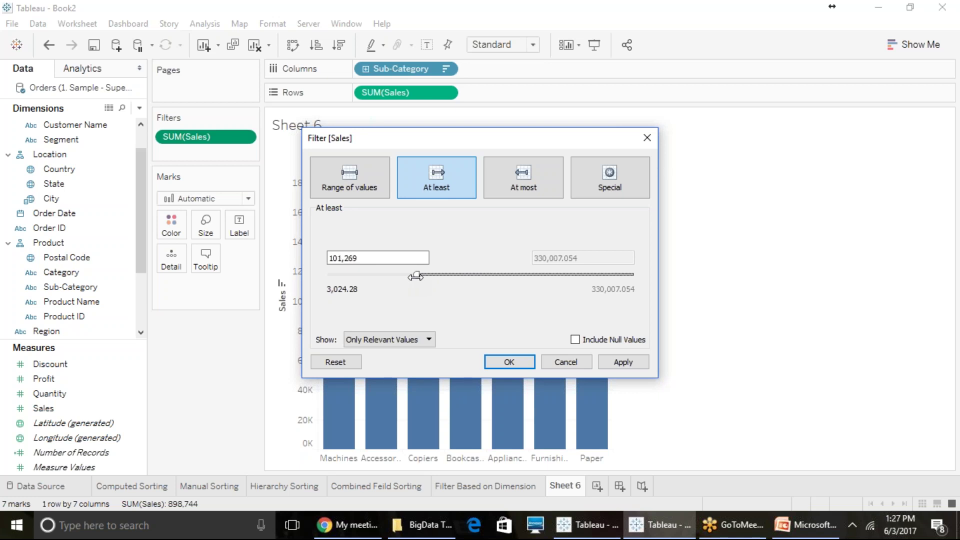
pyautogui.click(509, 362)
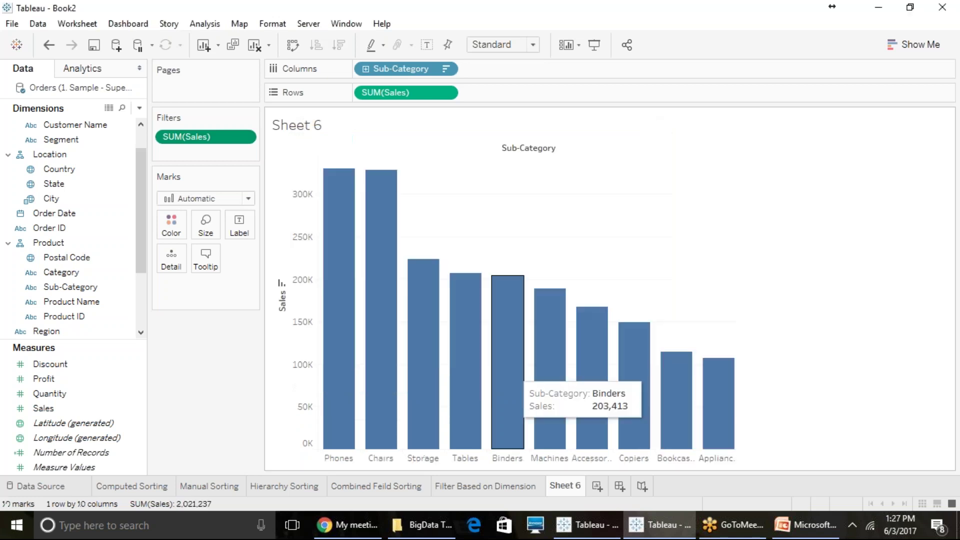
# Change the SUM(Sales) filter to At most with a maximum of 156,016.
pyautogui.click(245, 137)
pyautogui.click(232, 154)
pyautogui.click(536, 177)
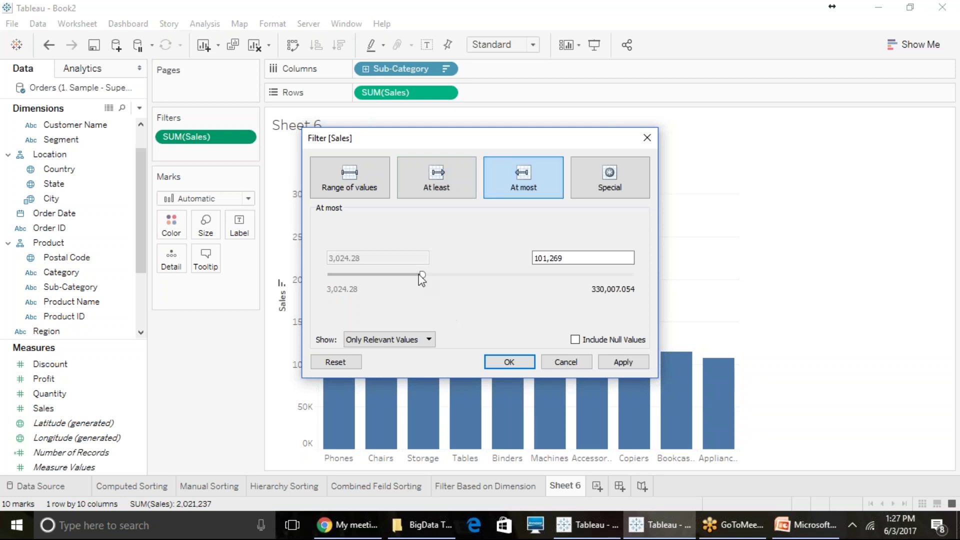
pyautogui.moveTo(423, 274); pyautogui.dragTo(474, 280)
pyautogui.click(509, 362)
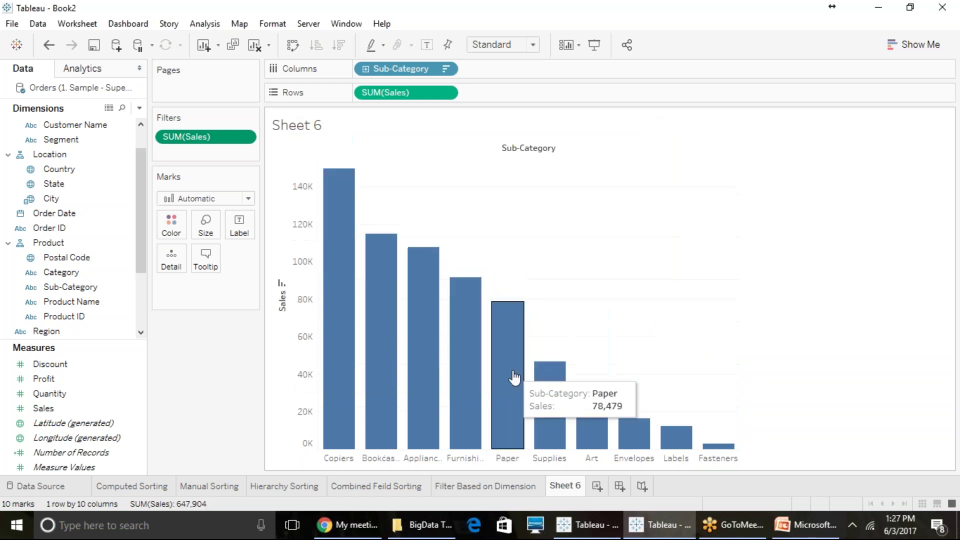
# View the Special options of the SUM(Sales) filter, and apply a Range of values with raised limits that keeps Storage through Bookcases.
pyautogui.click(244, 140)
pyautogui.click(242, 151)
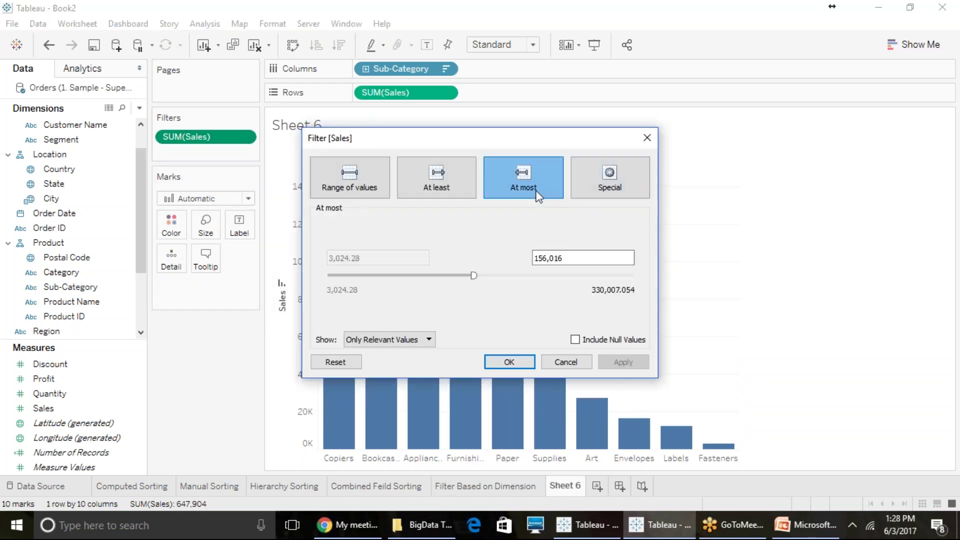
pyautogui.click(581, 182)
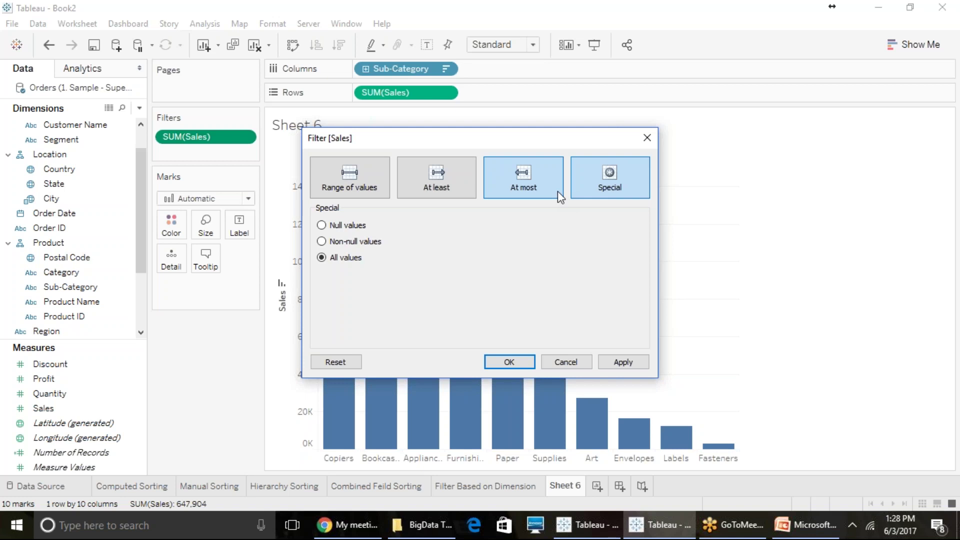
pyautogui.click(341, 173)
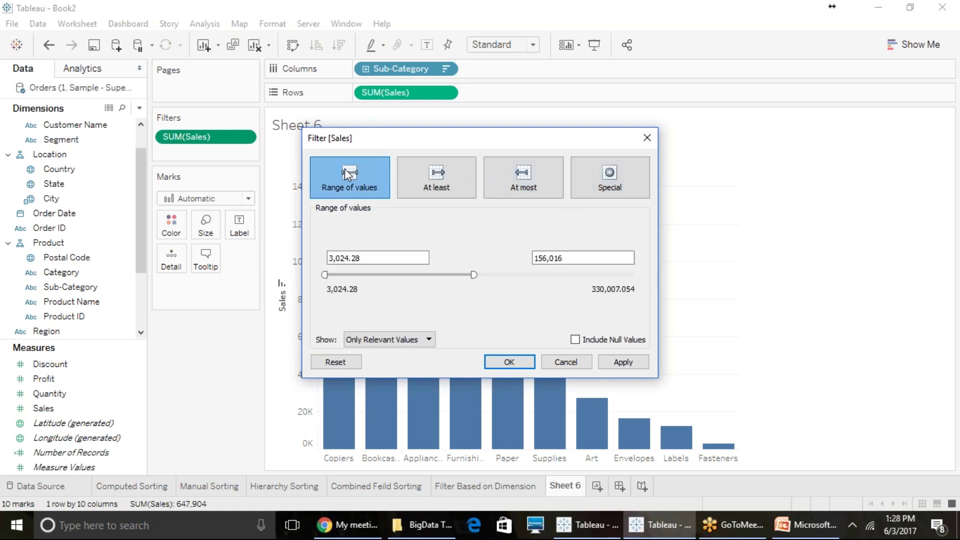
pyautogui.moveTo(473, 275); pyautogui.dragTo(598, 274)
pyautogui.moveTo(328, 274); pyautogui.dragTo(424, 275)
pyautogui.click(520, 363)
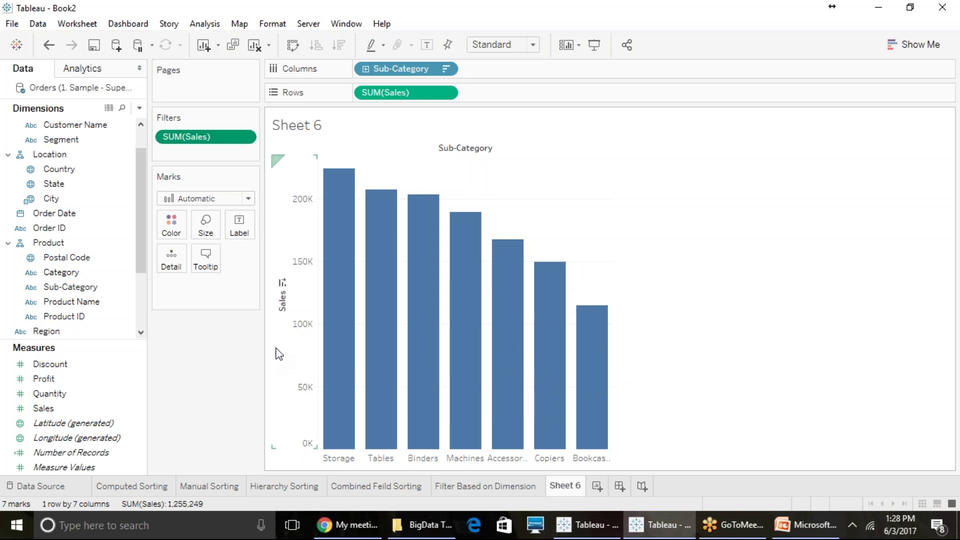
# Rename the Sheet 6 worksheet as Filter Based on Measure.
pyautogui.rightClick(568, 487)
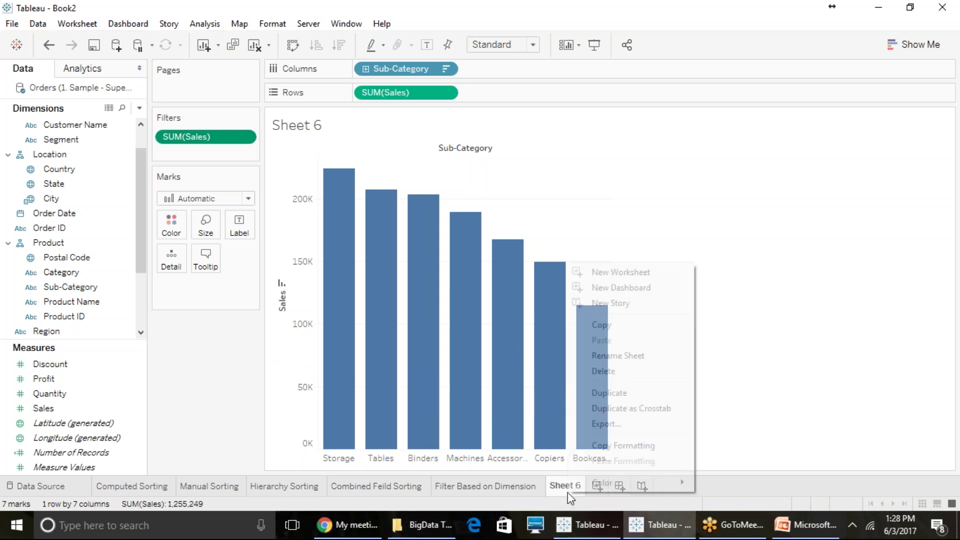
pyautogui.click(611, 354)
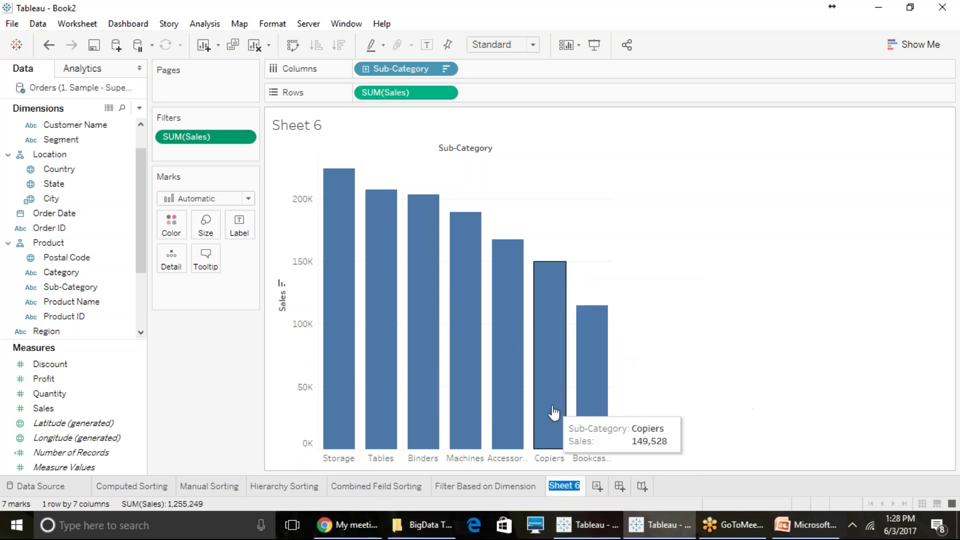
pyautogui.write('Filter')
pyautogui.press('Return')
pyautogui.write('Bae')
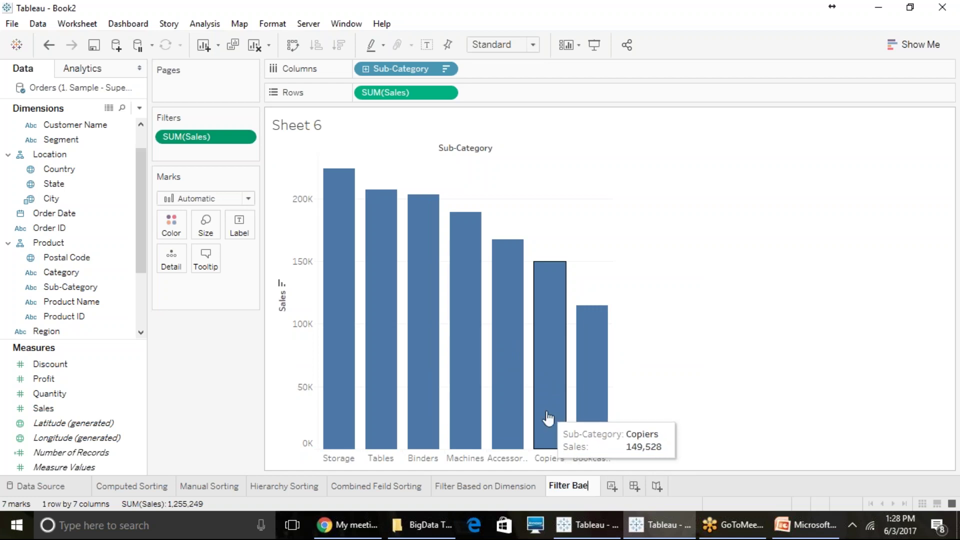
pyautogui.press('BackSpace')
pyautogui.write('se')
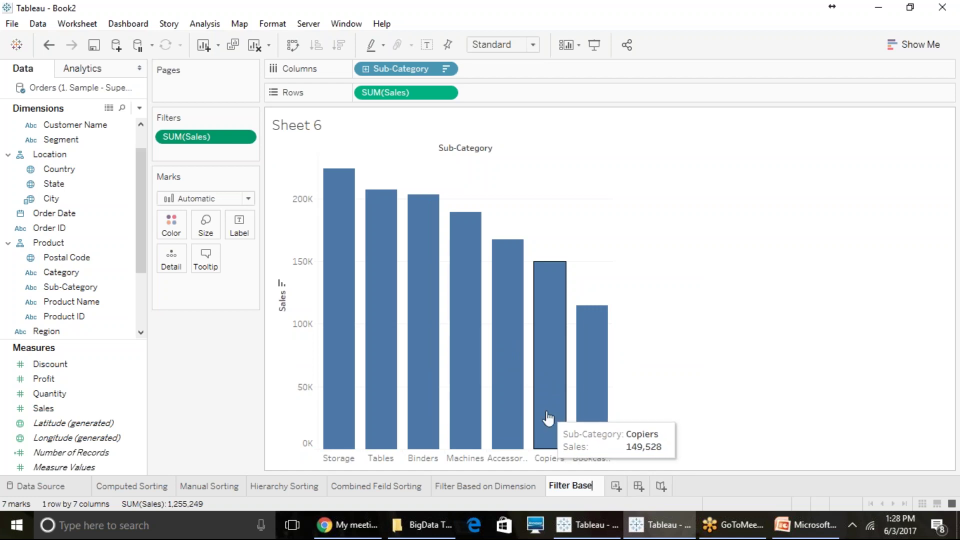
pyautogui.write('d on ')
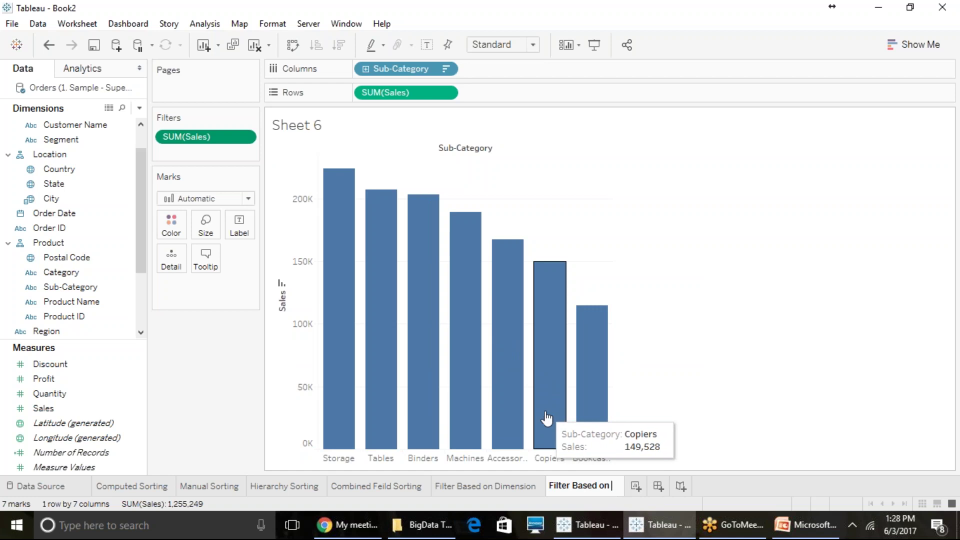
pyautogui.write('Measure')
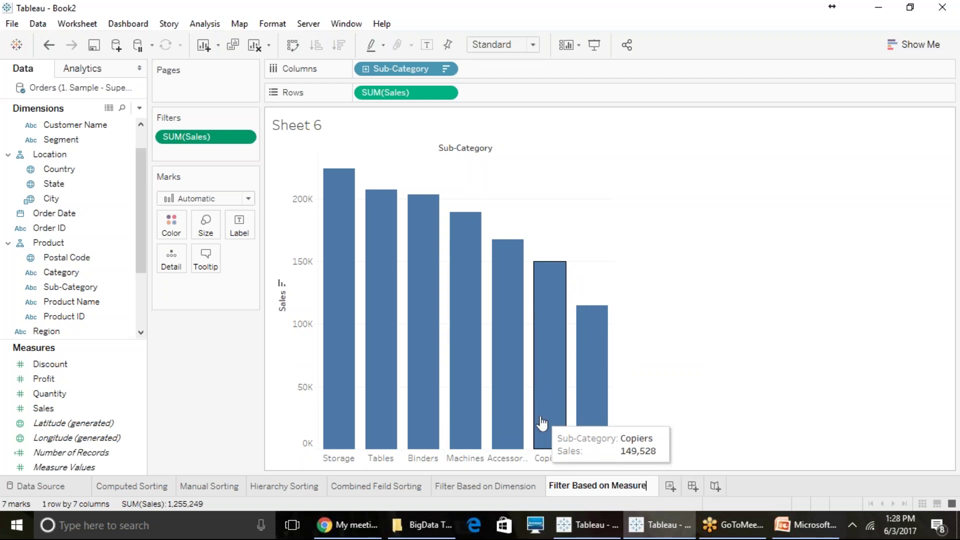
pyautogui.click(835, 351)
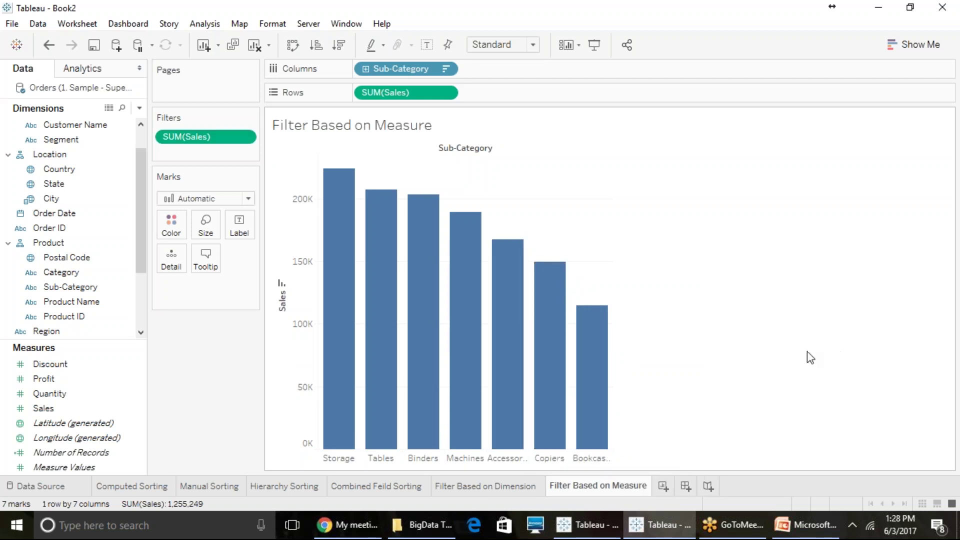
# Create a new worksheet charting SUM(Sales) on rows against YEAR(Order Date) and Category on columns.
pyautogui.click(665, 489)
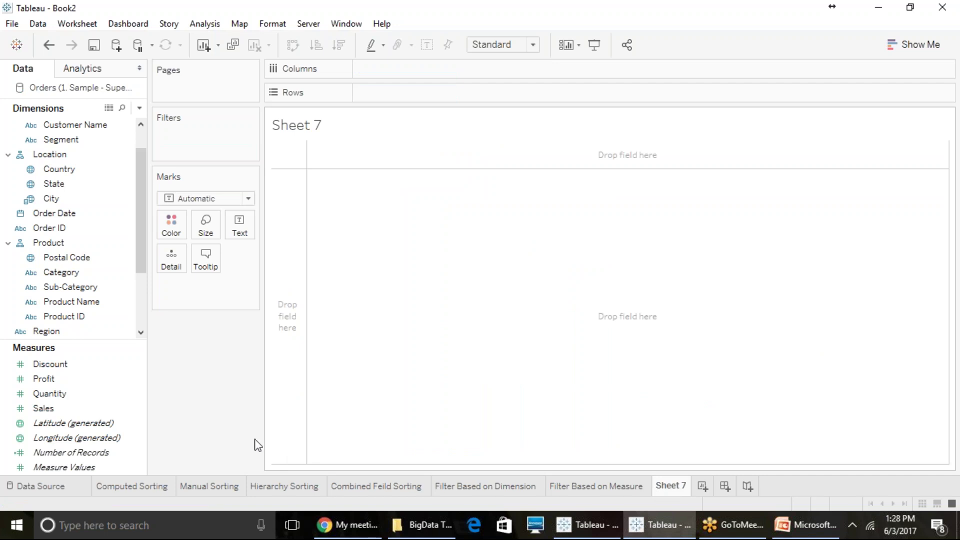
pyautogui.scroll(2, 31, 195)
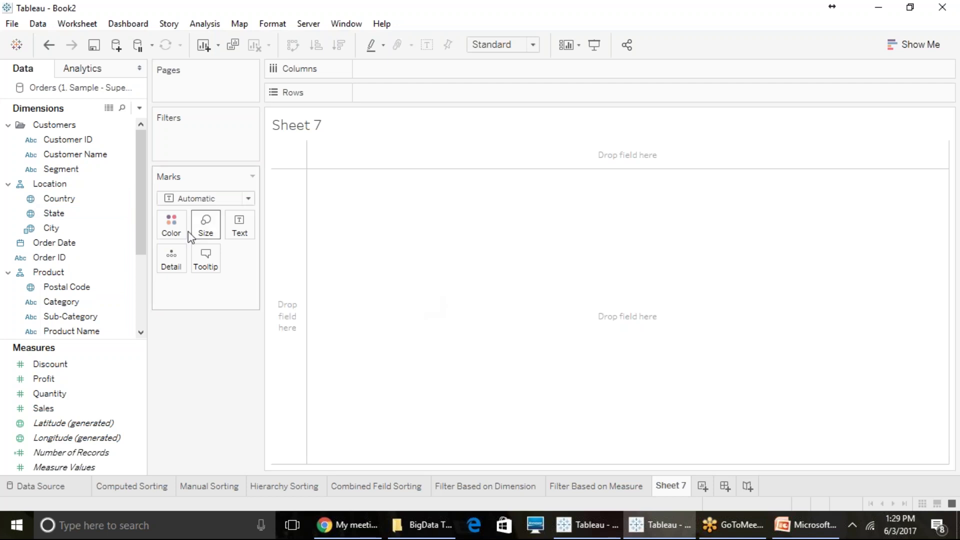
pyautogui.moveTo(81, 243); pyautogui.dragTo(449, 71)
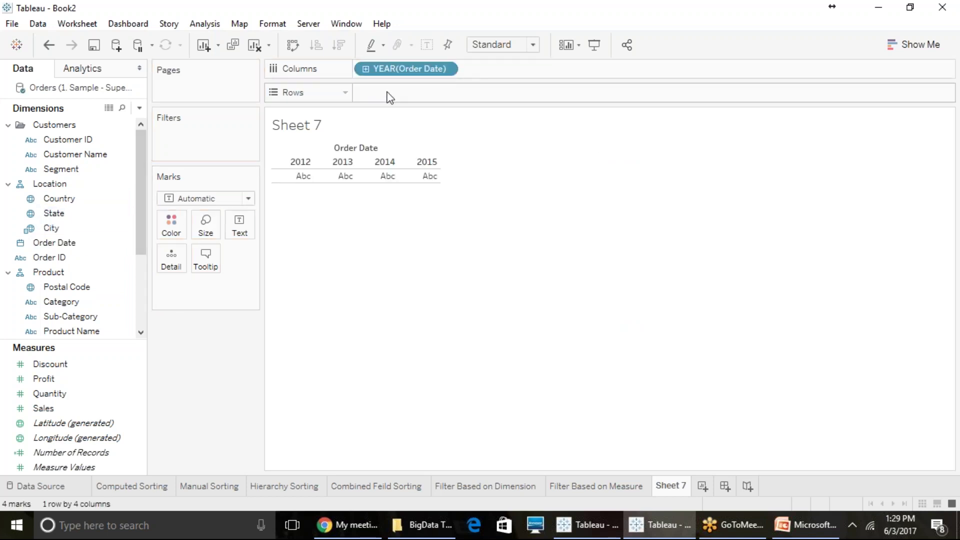
pyautogui.scroll(-1, 75, 250)
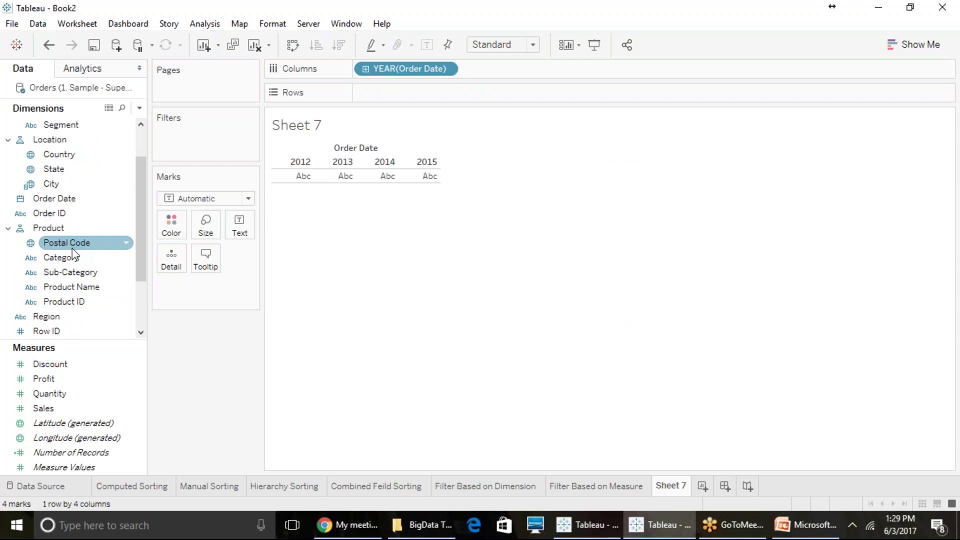
pyautogui.moveTo(73, 260); pyautogui.dragTo(492, 86)
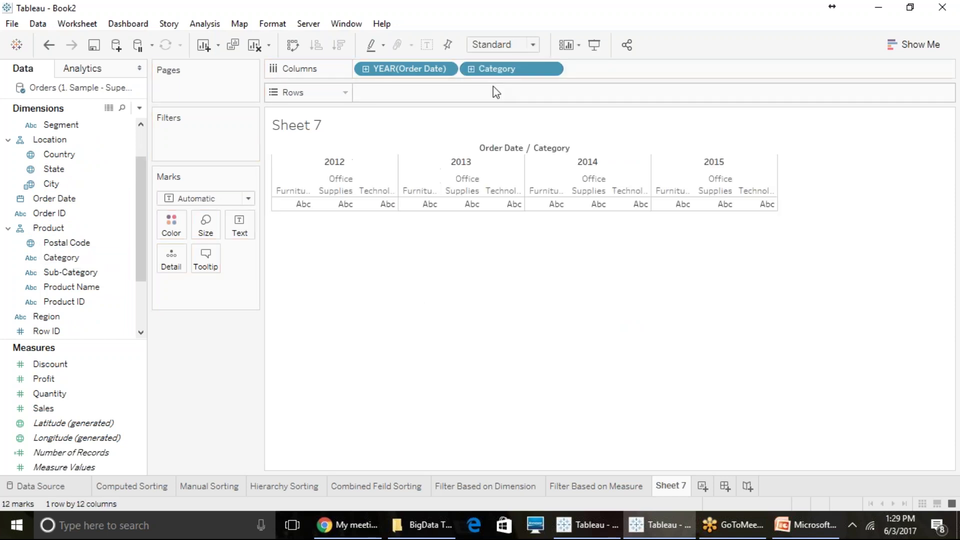
pyautogui.click(40, 378)
pyautogui.moveTo(43, 408); pyautogui.dragTo(394, 91)
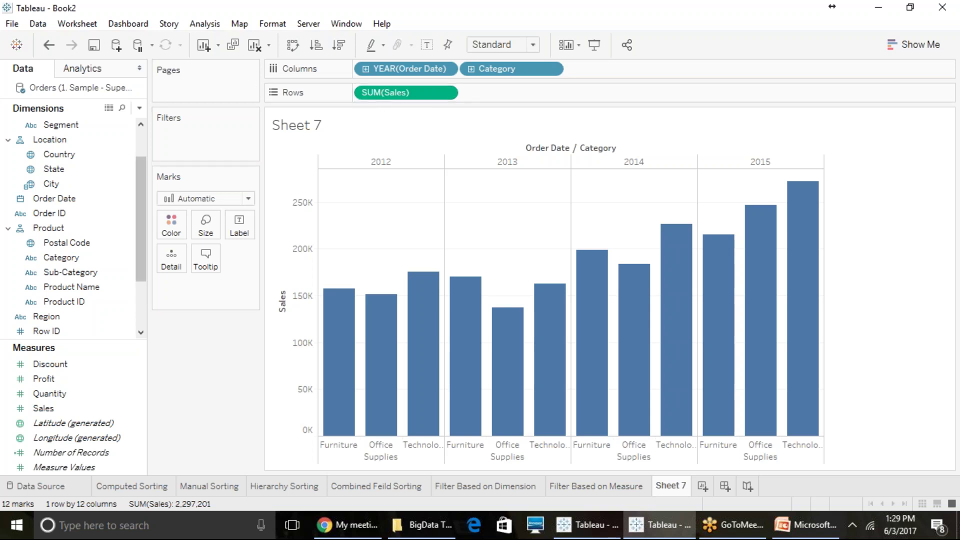
# Start a Relative Date filter on Order Date and review its options for days, months, weeks, quarters and years.
pyautogui.moveTo(93, 197); pyautogui.dragTo(231, 141)
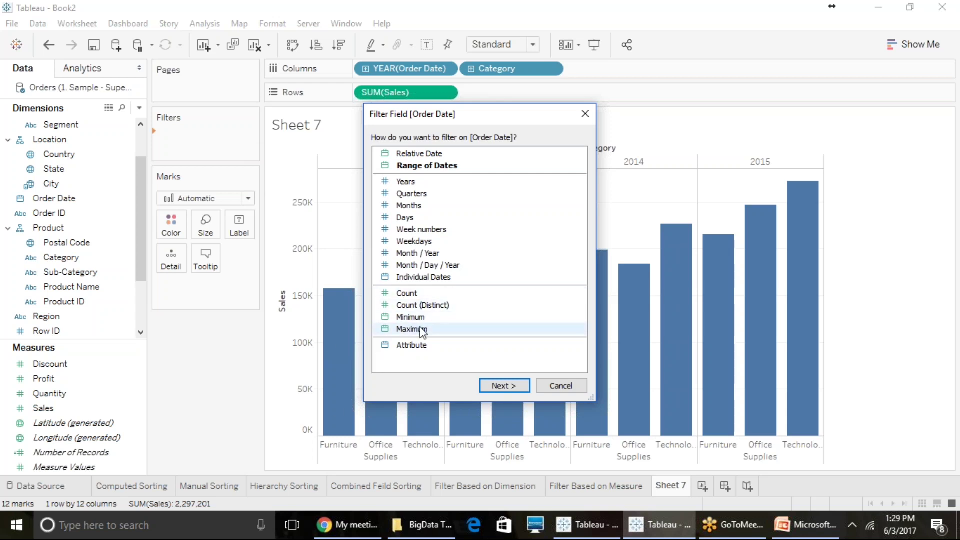
pyautogui.click(422, 155)
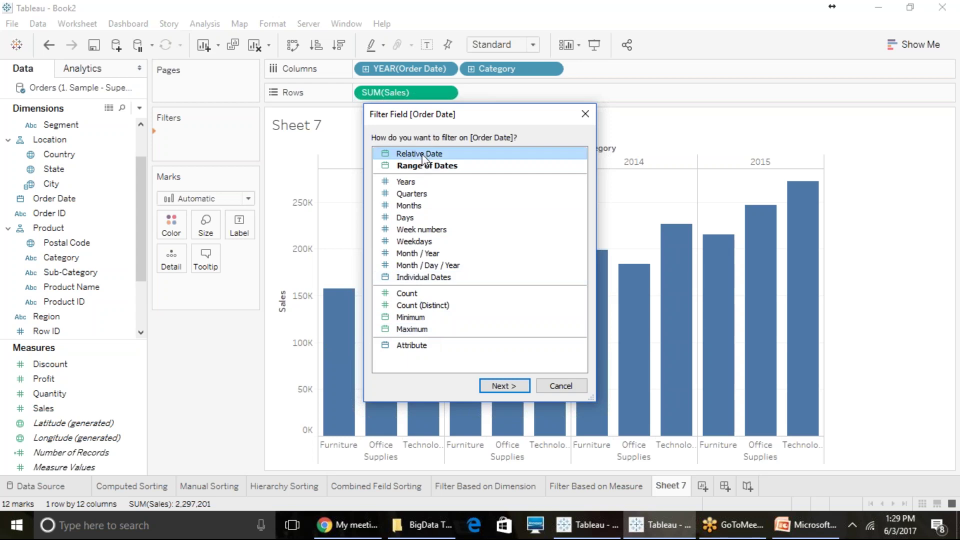
pyautogui.click(501, 386)
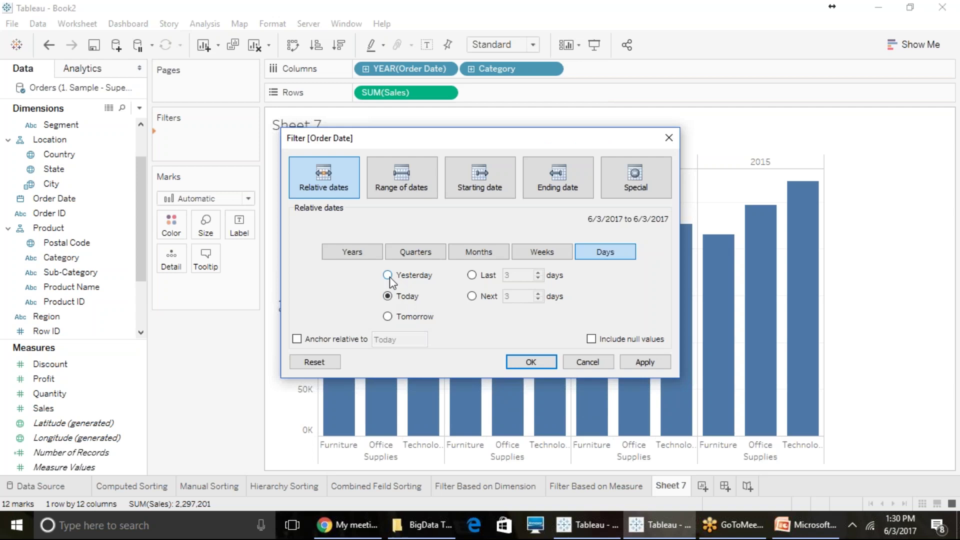
pyautogui.click(388, 316)
pyautogui.click(472, 275)
pyautogui.click(478, 251)
pyautogui.click(542, 251)
pyautogui.click(430, 252)
pyautogui.click(343, 253)
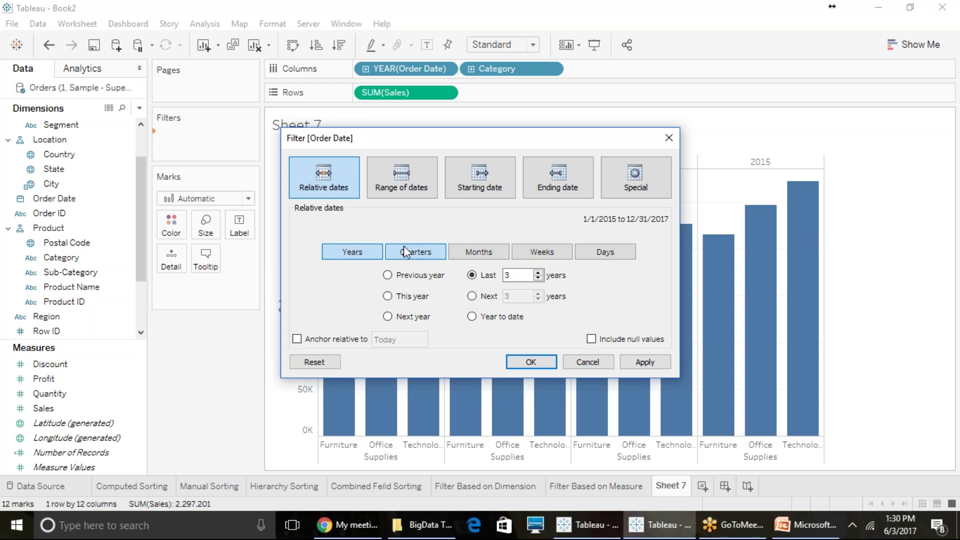
# Apply a Range of dates filter on Order Date from 1/14/2014 to 12/31/2015.
pyautogui.click(410, 184)
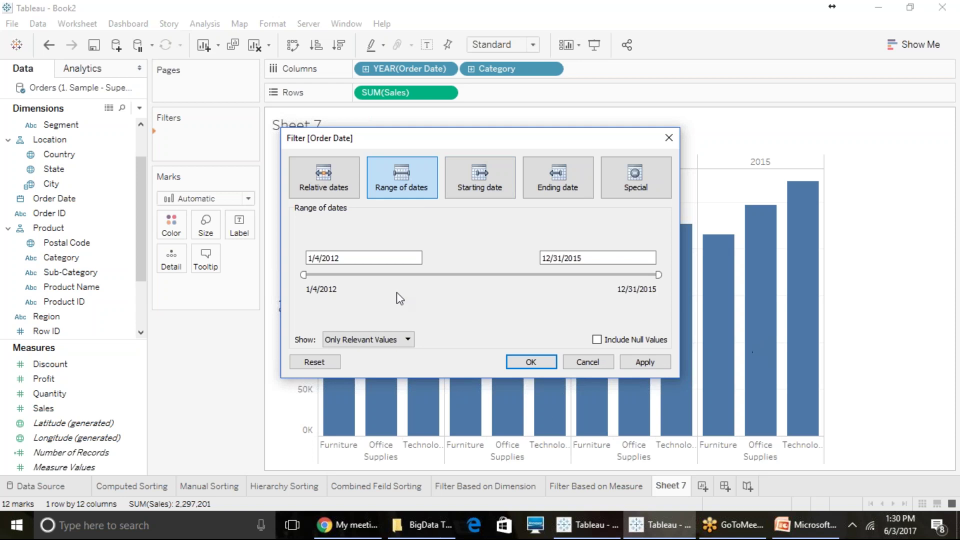
pyautogui.moveTo(303, 275); pyautogui.dragTo(481, 274)
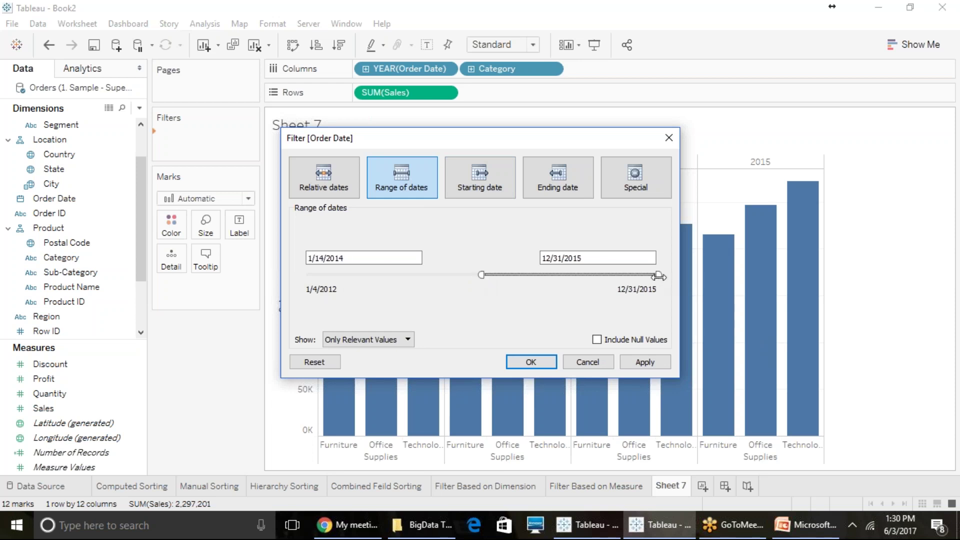
pyautogui.click(545, 366)
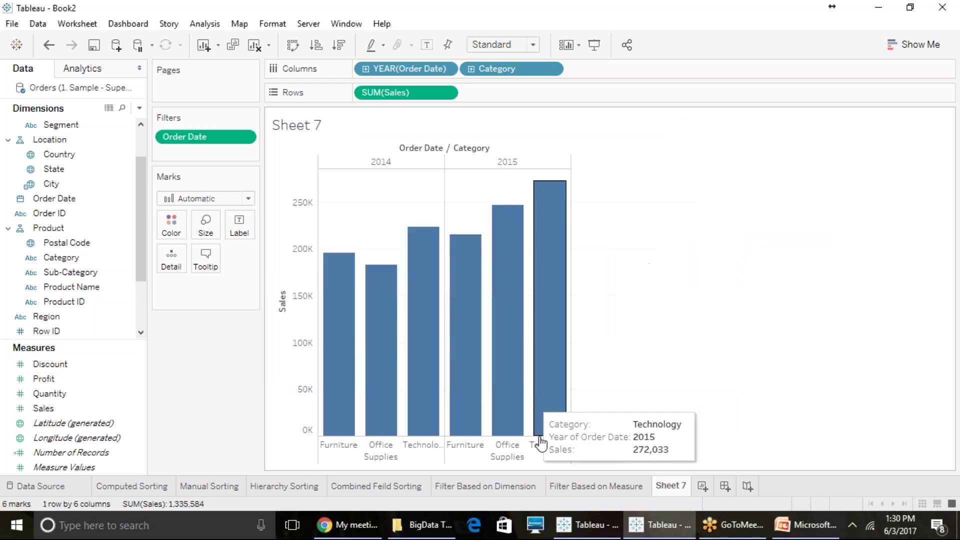
# Reopen the Order Date filter to view its Starting date, Ending date, Special and Relative dates options, and leave without changes.
pyautogui.moveTo(570, 533)
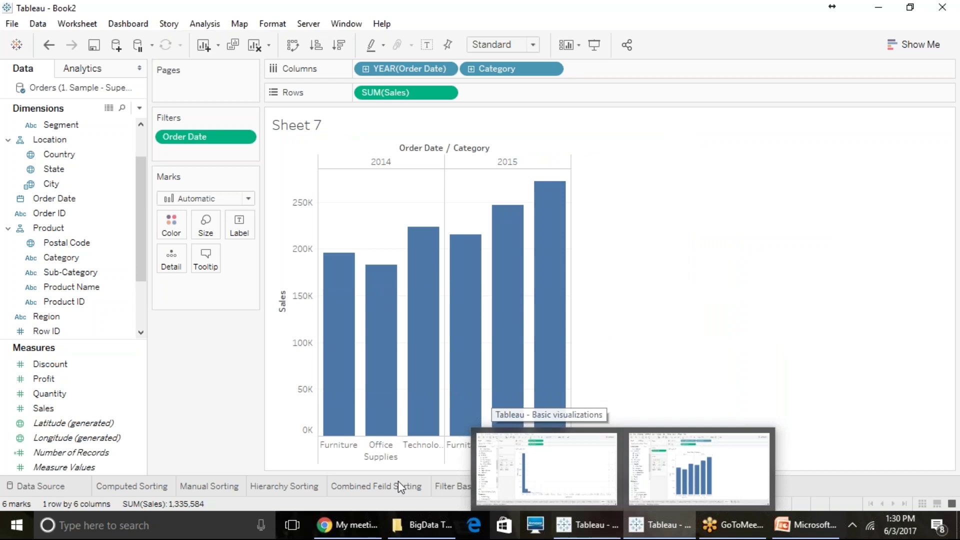
pyautogui.click(244, 140)
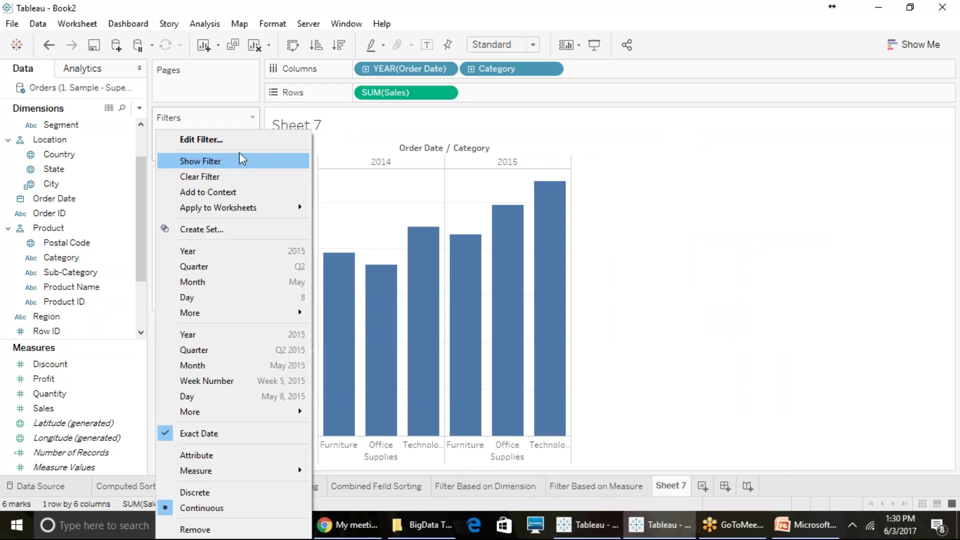
pyautogui.click(239, 143)
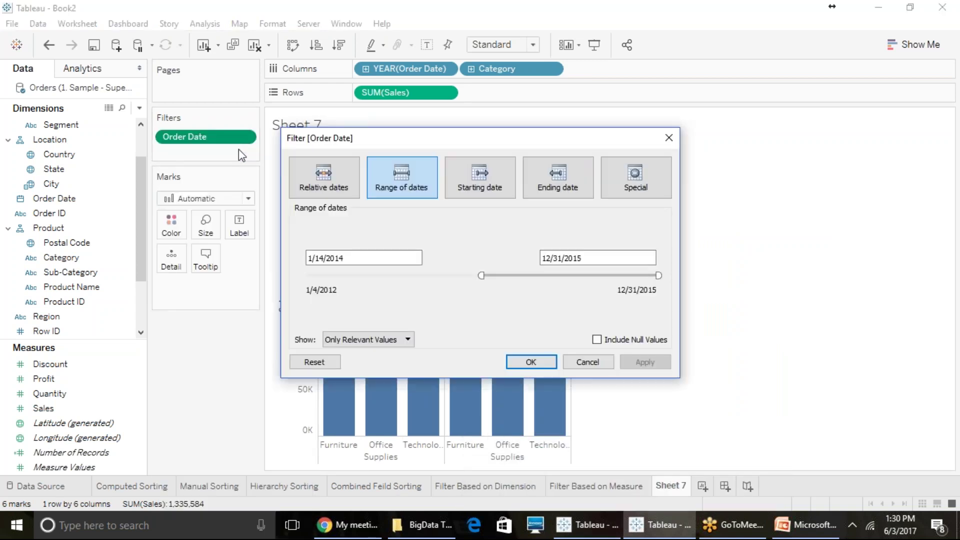
pyautogui.click(505, 186)
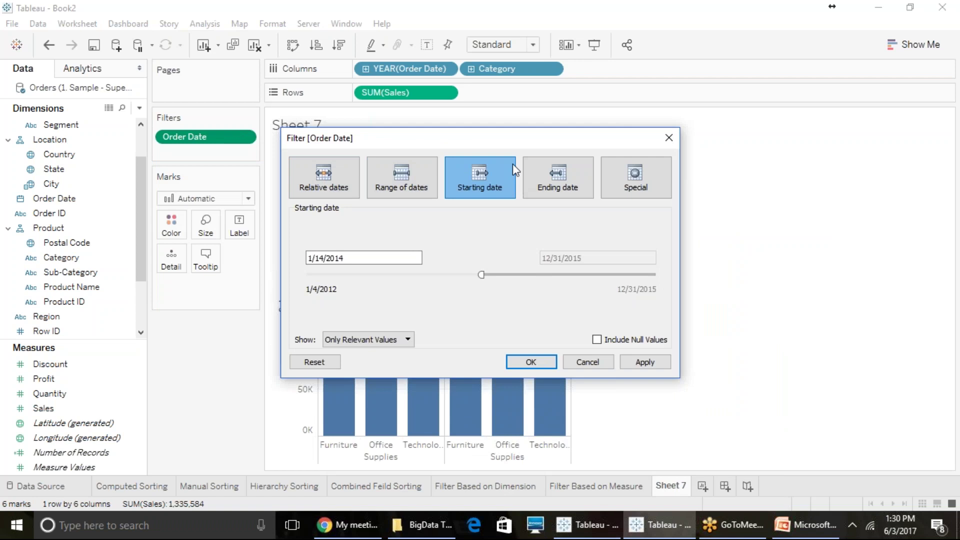
pyautogui.click(550, 186)
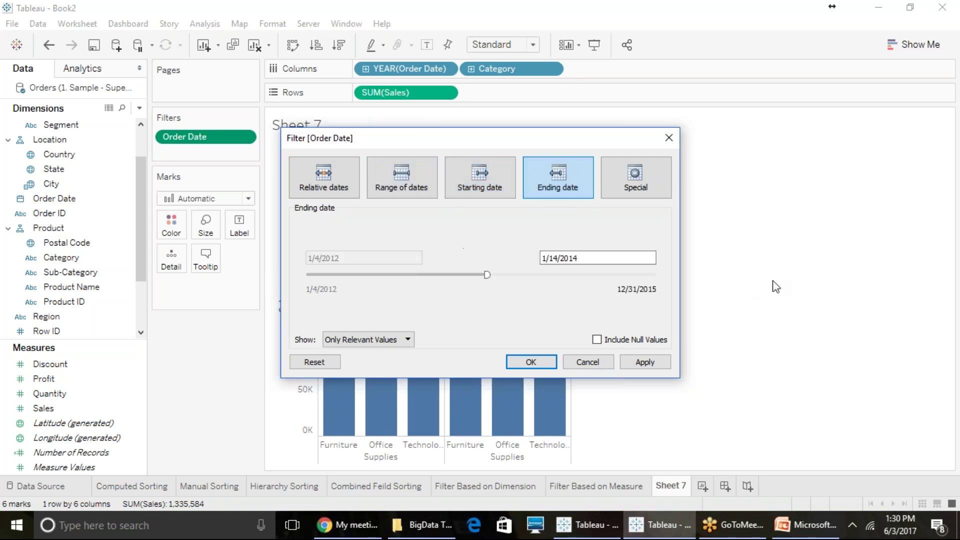
pyautogui.click(660, 190)
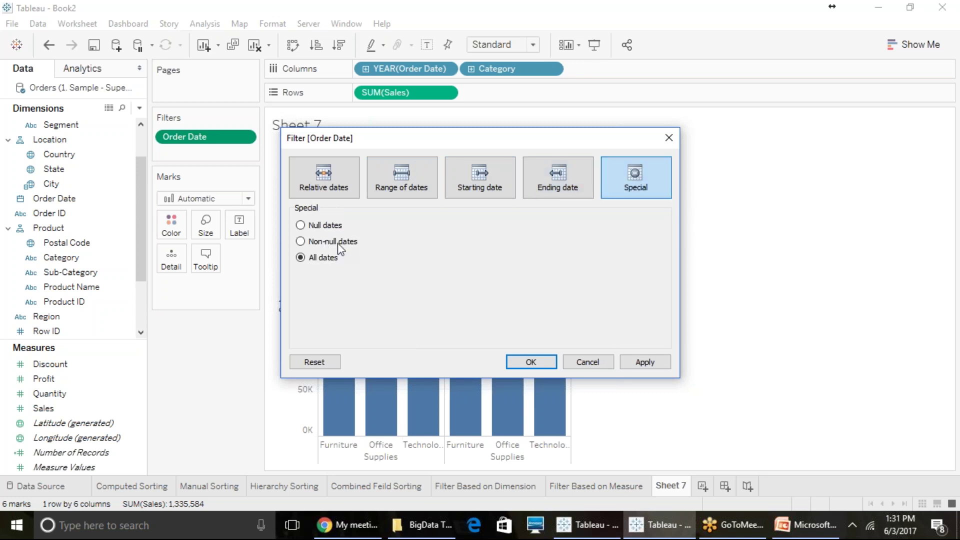
pyautogui.click(315, 192)
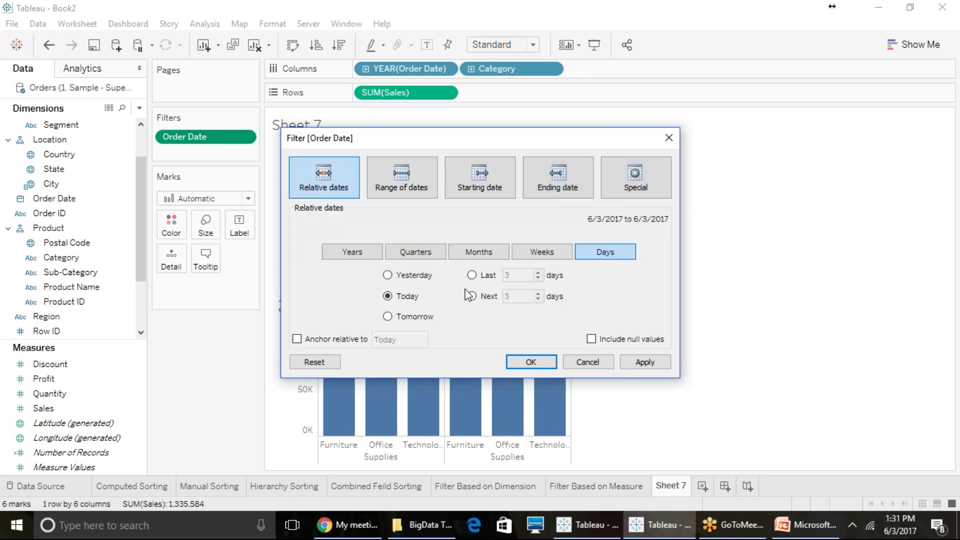
pyautogui.click(590, 366)
# Show the Order Date filter card beside the view and convert the bar chart to a text table.
pyautogui.click(246, 137)
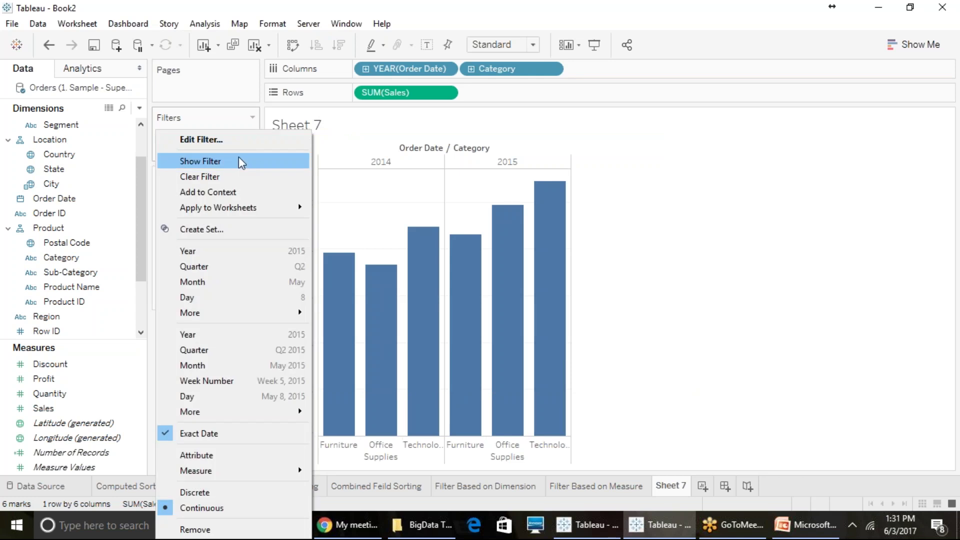
pyautogui.click(239, 156)
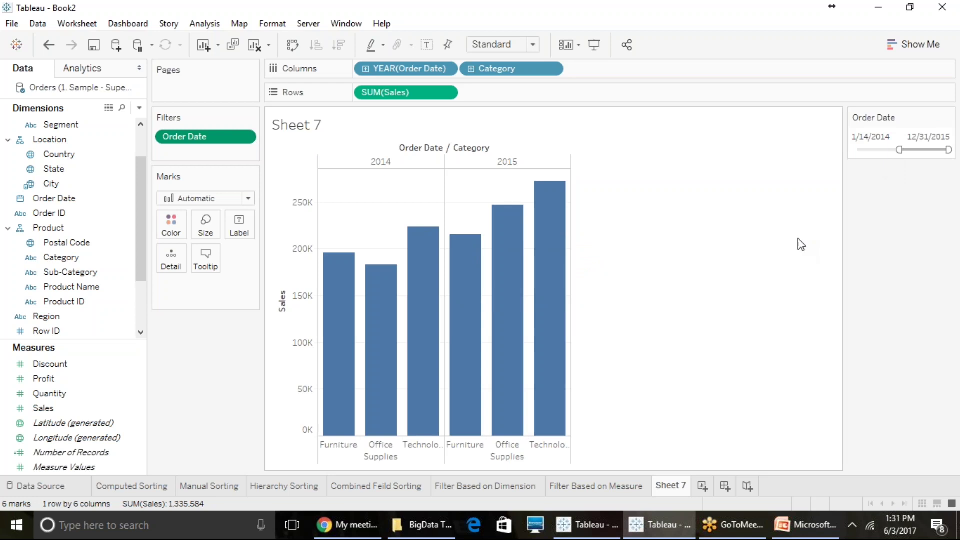
pyautogui.click(915, 50)
pyautogui.click(850, 85)
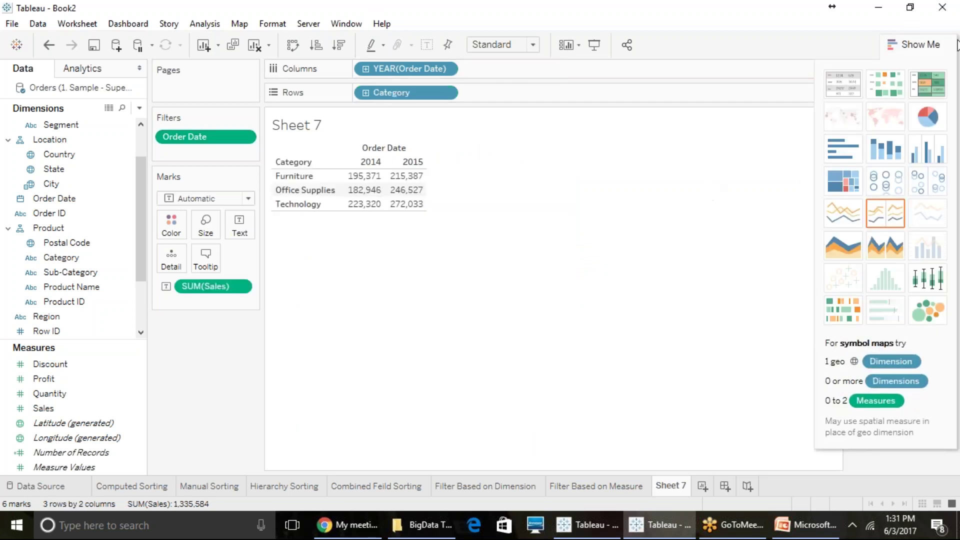
pyautogui.click(922, 42)
# Remove the Order Date filter and add Sub-Category to the rows after Category.
pyautogui.moveTo(203, 134); pyautogui.dragTo(492, 323)
pyautogui.scroll(1, 138, 212)
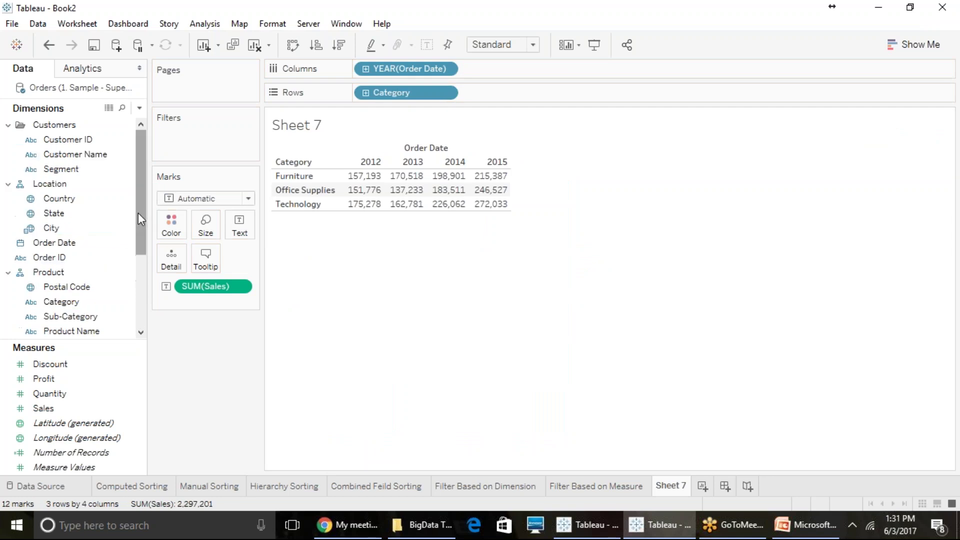
pyautogui.moveTo(70, 317); pyautogui.dragTo(364, 93)
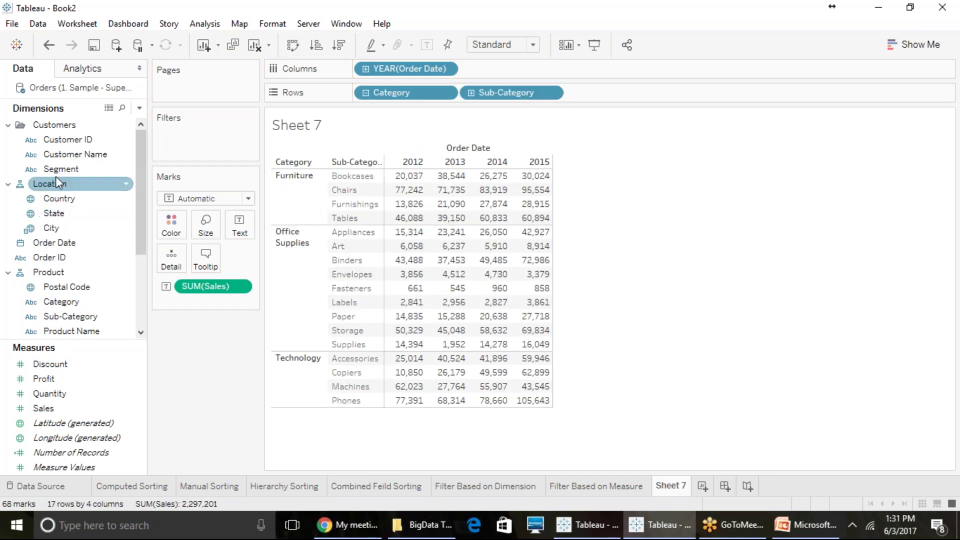
# Filter Order Date by Years with all years from 2012 to 2015 included and show the filter card beside the table.
pyautogui.moveTo(60, 243); pyautogui.dragTo(204, 147)
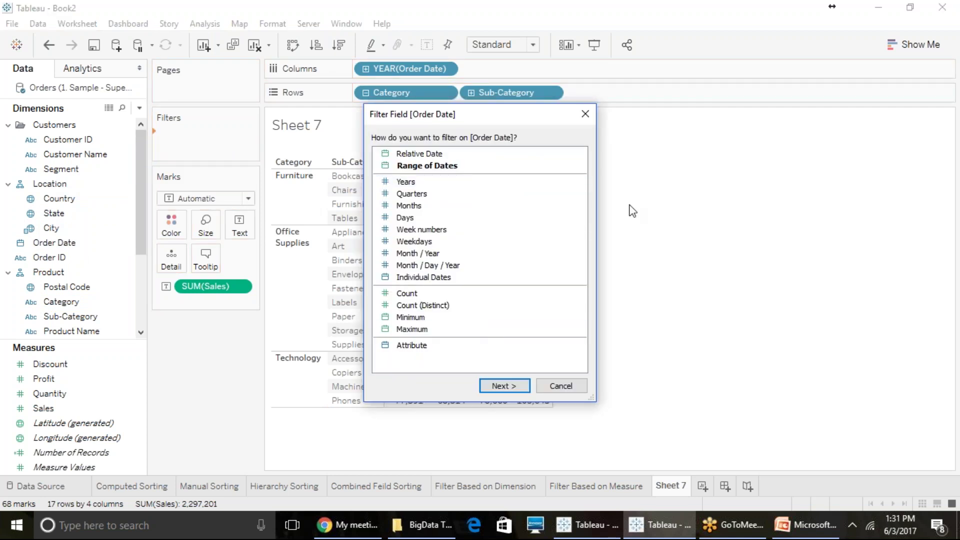
pyautogui.click(400, 182)
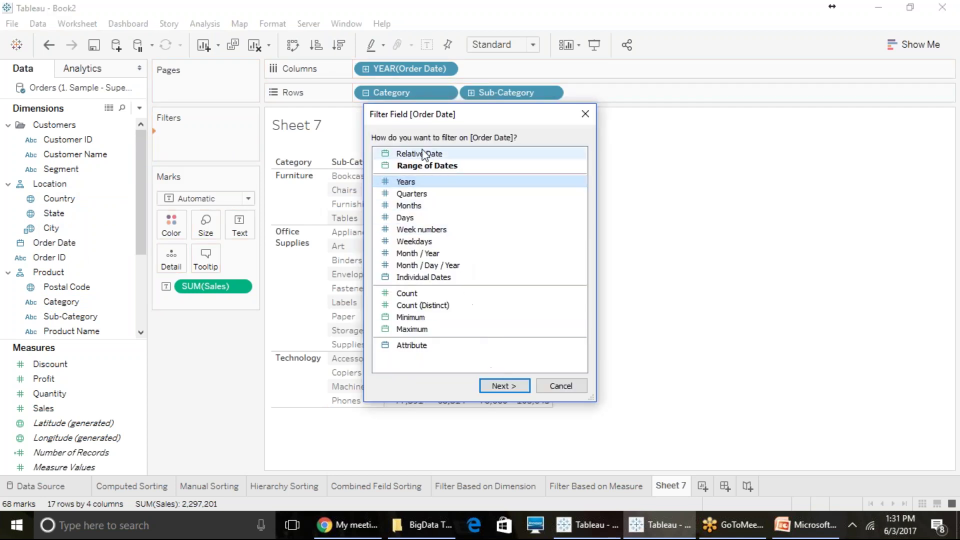
pyautogui.click(503, 384)
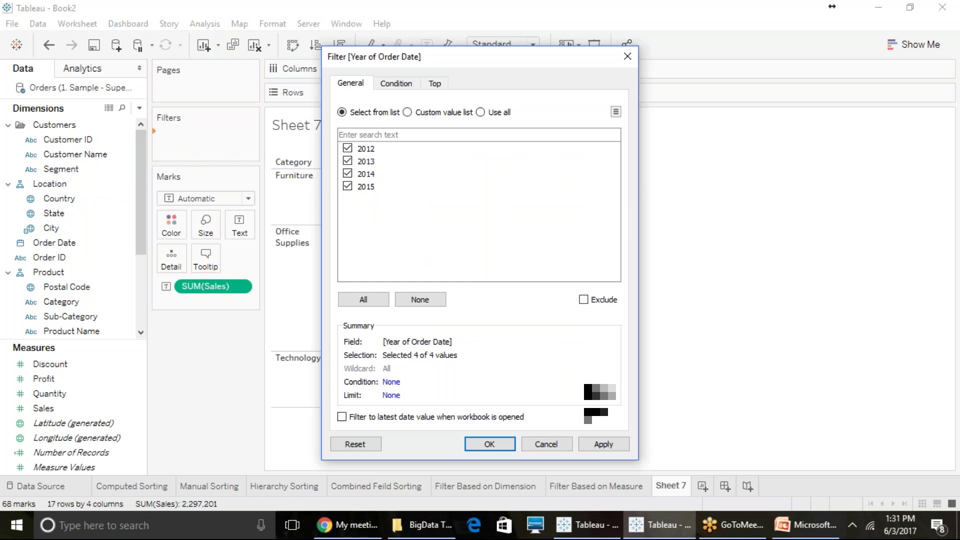
pyautogui.click(496, 443)
pyautogui.click(247, 136)
pyautogui.click(200, 123)
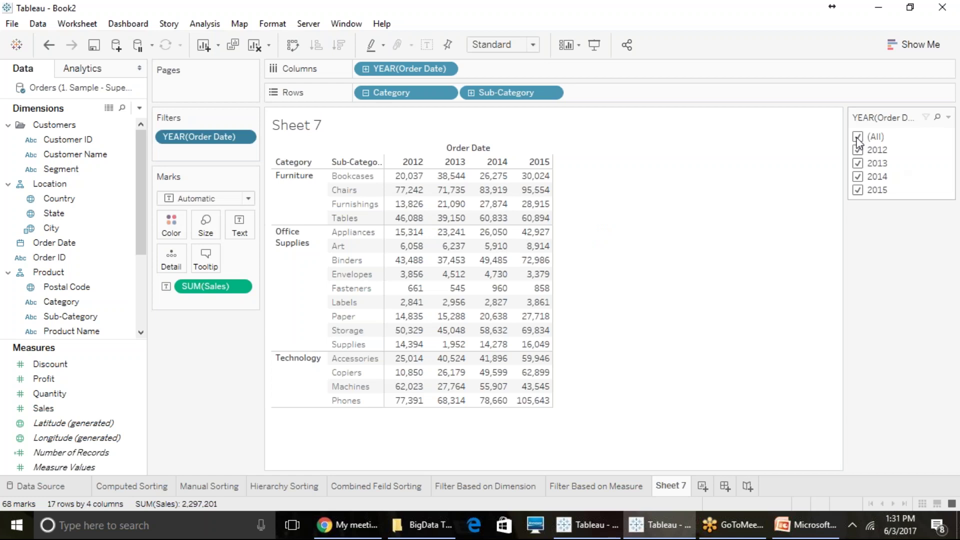
# Limit the year filter card to 2012, 2013 and 2014.
pyautogui.click(858, 138)
pyautogui.click(858, 149)
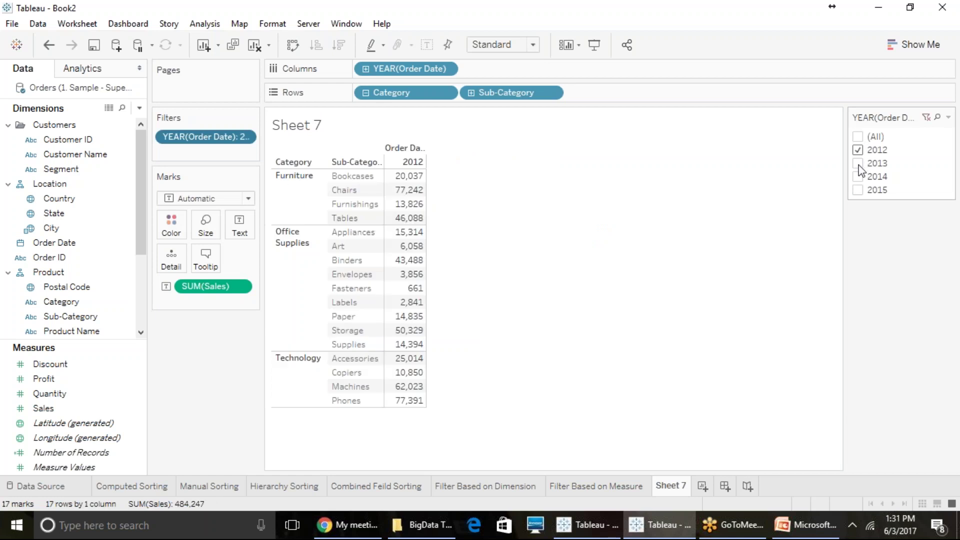
pyautogui.click(857, 163)
pyautogui.click(857, 176)
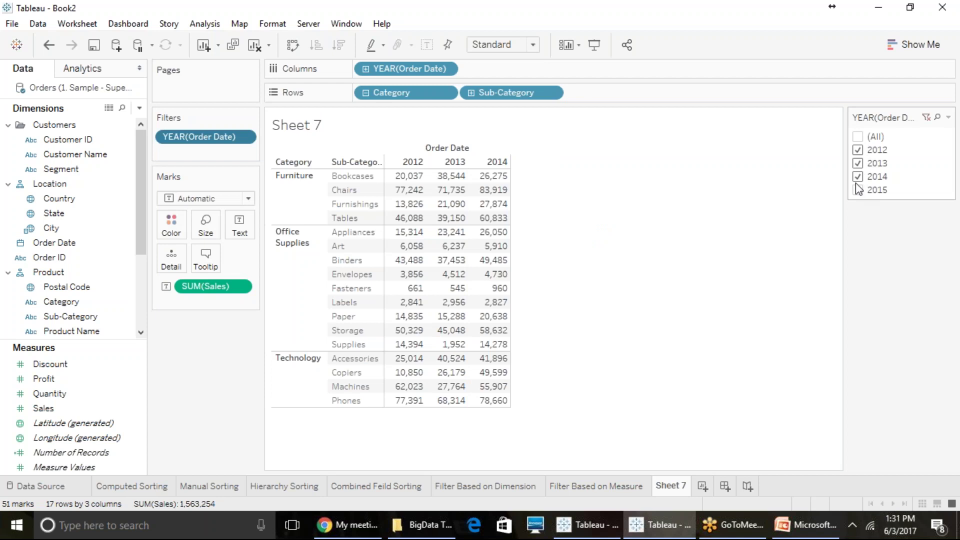
# Remove the YEAR(Order Date) filter from the worksheet.
pyautogui.click(249, 137)
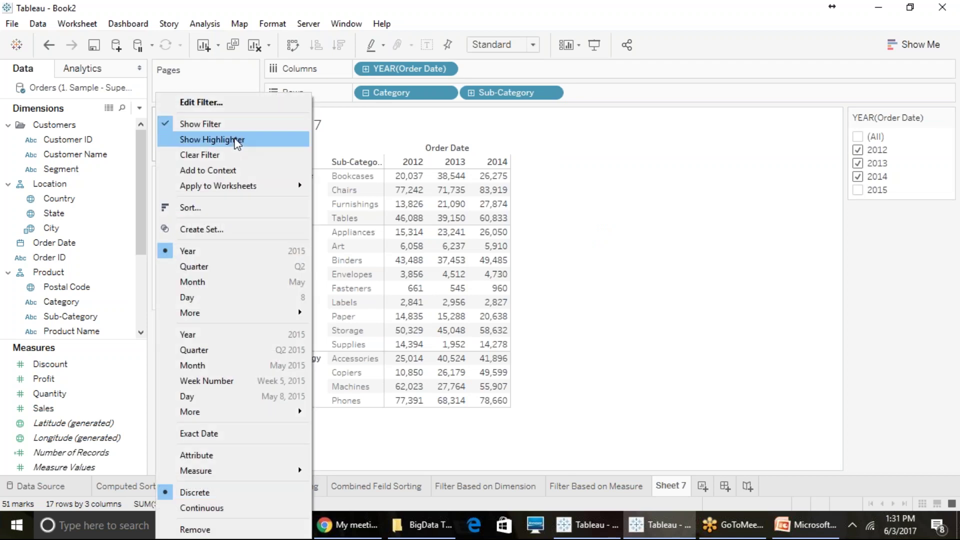
pyautogui.click(669, 325)
pyautogui.moveTo(185, 143); pyautogui.dragTo(60, 198)
pyautogui.click(63, 225)
pyautogui.click(60, 154)
pyautogui.click(55, 213)
pyautogui.click(52, 227)
# Filter Order Date by Month / Year with all months included, and show its filter card to look through the month list.
pyautogui.moveTo(63, 242); pyautogui.dragTo(183, 137)
pyautogui.click(435, 253)
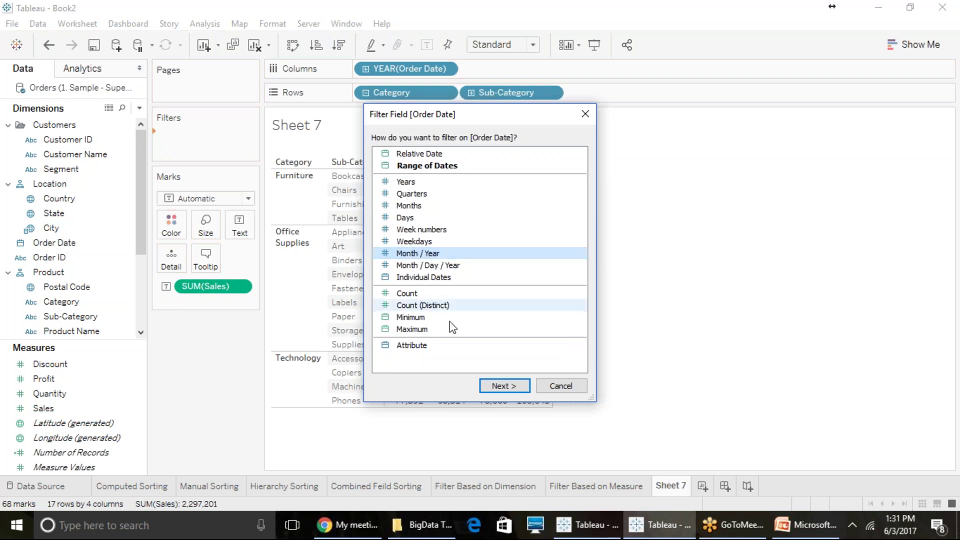
pyautogui.click(500, 386)
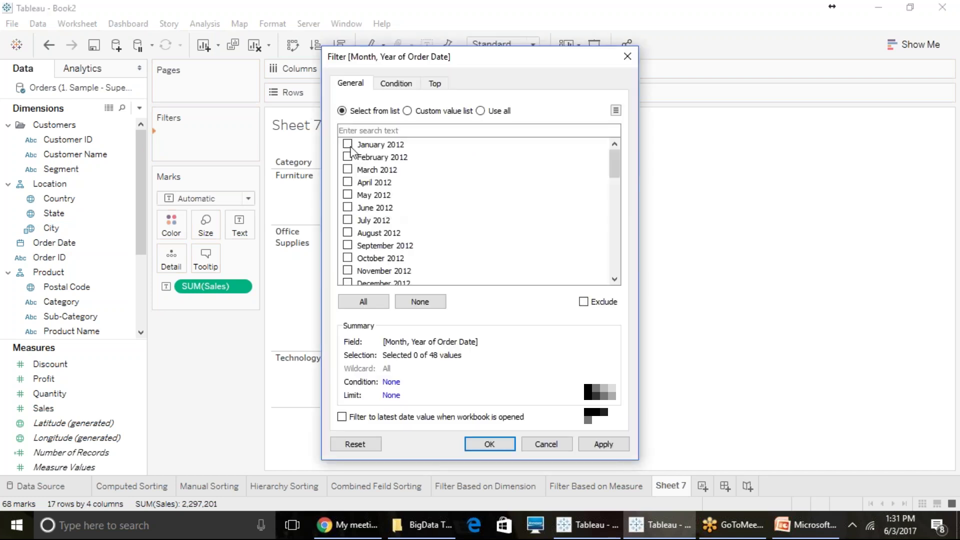
pyautogui.click(363, 301)
pyautogui.click(489, 444)
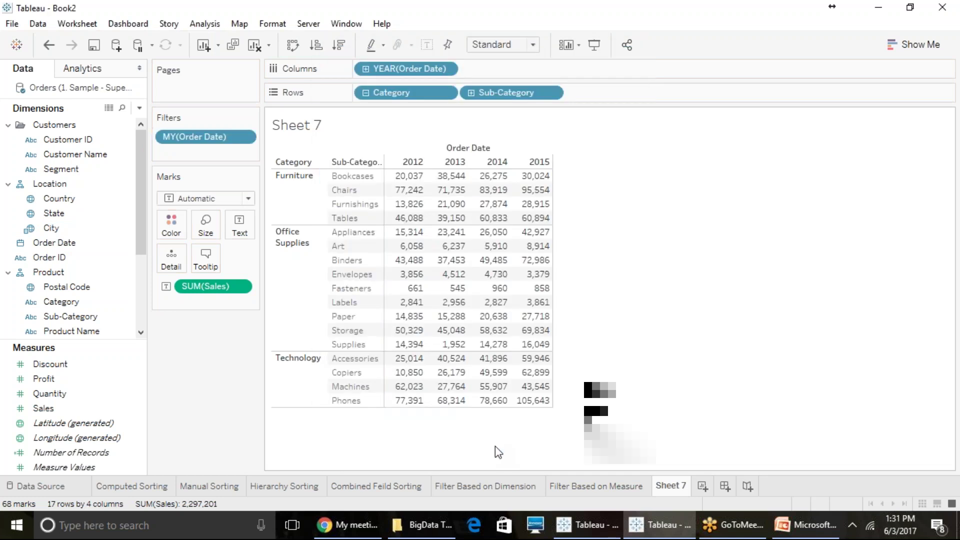
pyautogui.click(245, 139)
pyautogui.click(210, 175)
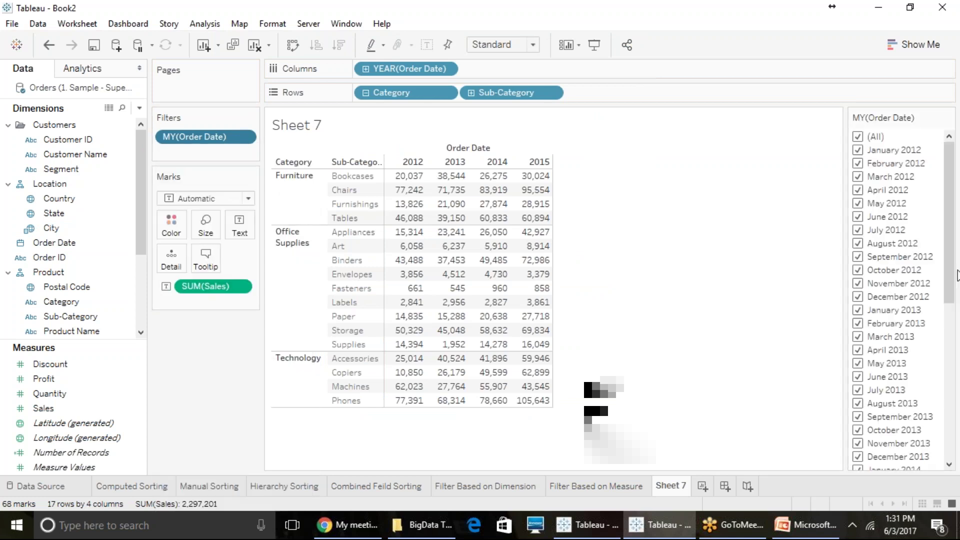
pyautogui.scroll(-8, 932, 321)
pyautogui.scroll(8, 932, 322)
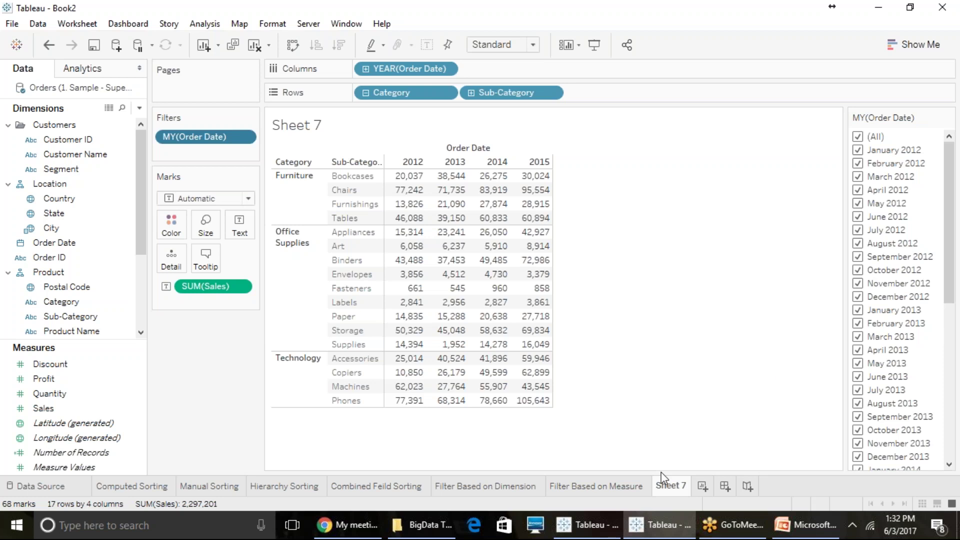
pyautogui.click(244, 137)
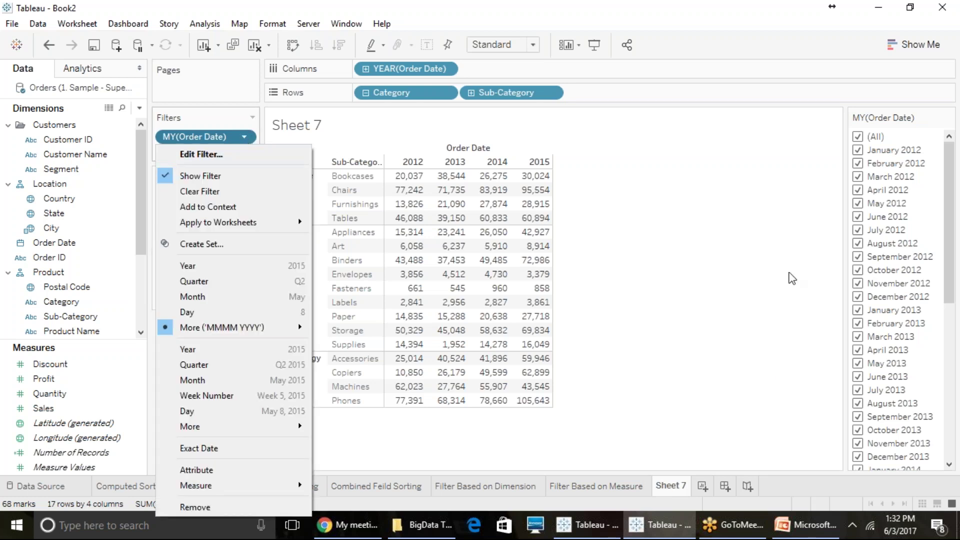
pyautogui.click(699, 322)
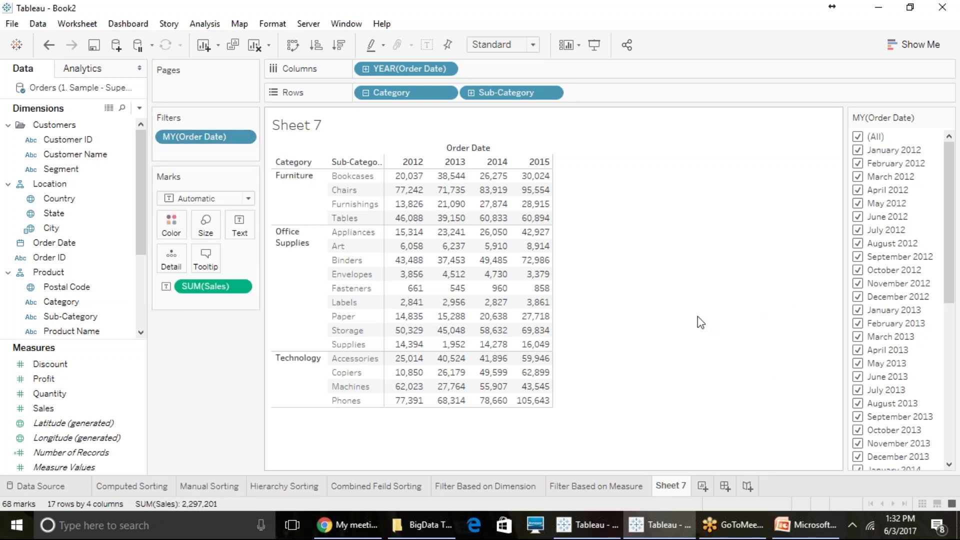
# Rename Sheet 7 as "Filter Basedon Date".
pyautogui.rightClick(681, 486)
pyautogui.click(712, 346)
pyautogui.write('Filter Bas')
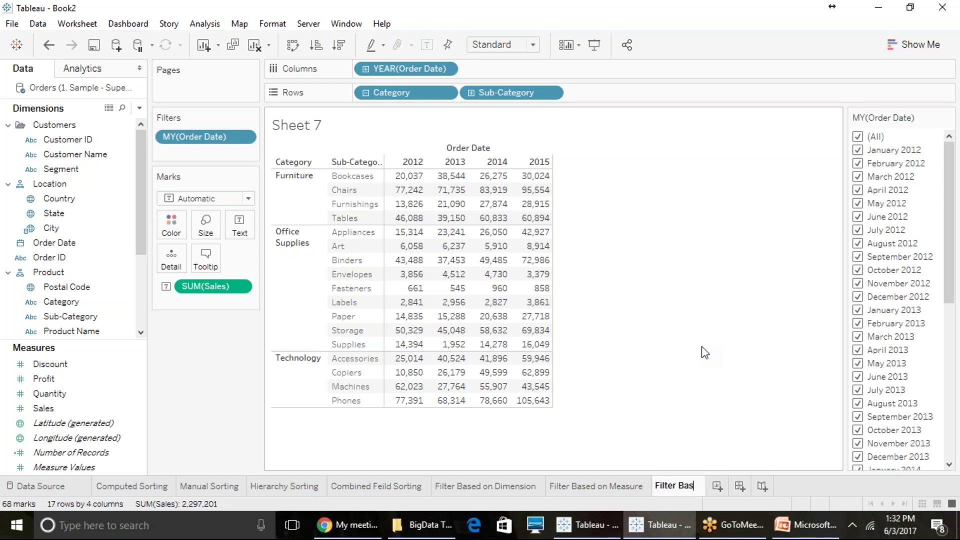
pyautogui.write('edon')
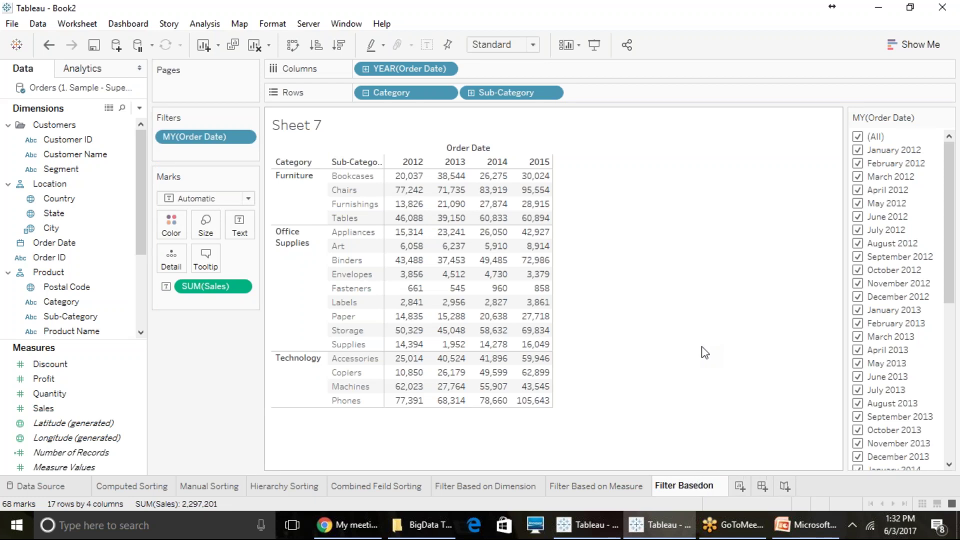
pyautogui.write(' Date')
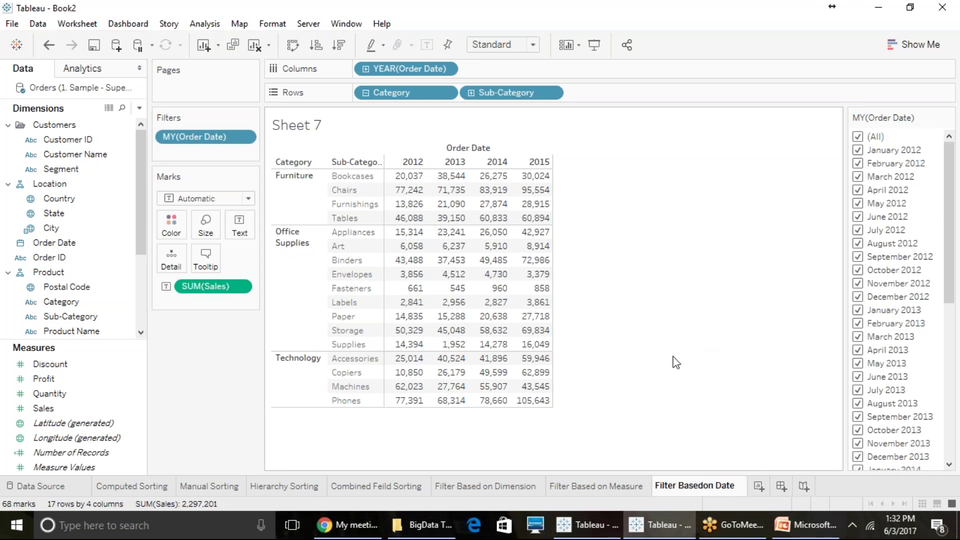
pyautogui.press('Return')
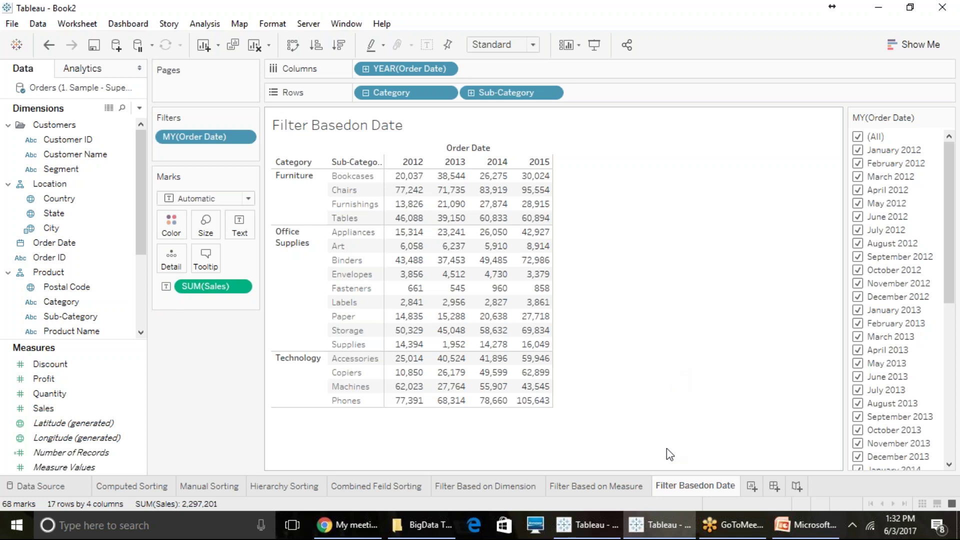
# Correct the worksheet's name to "Filter Based on Date".
pyautogui.rightClick(690, 483)
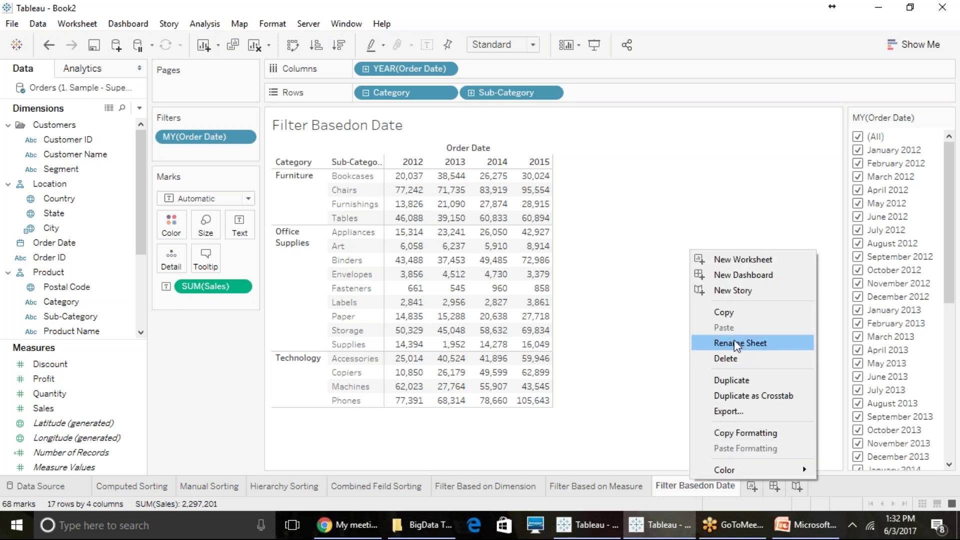
pyautogui.click(733, 344)
pyautogui.click(703, 485)
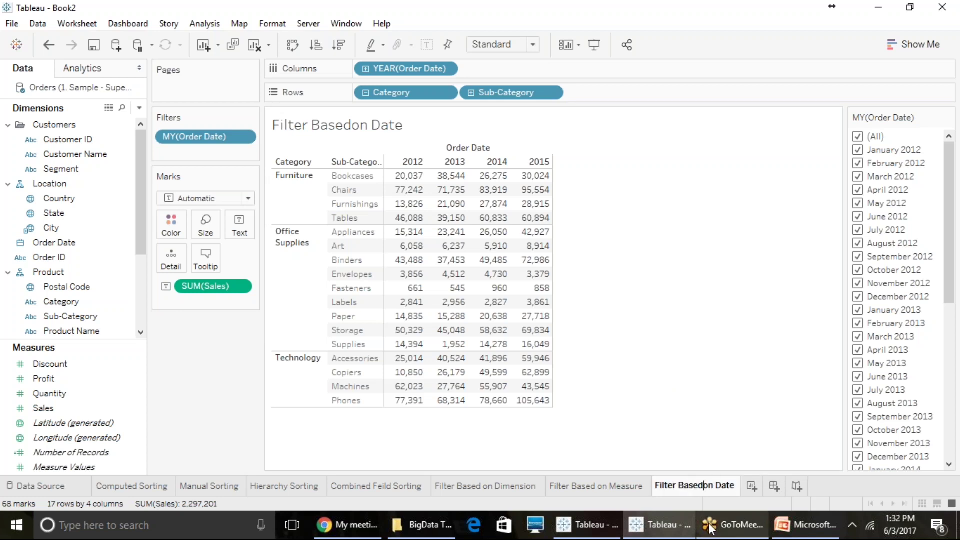
pyautogui.press('Return')
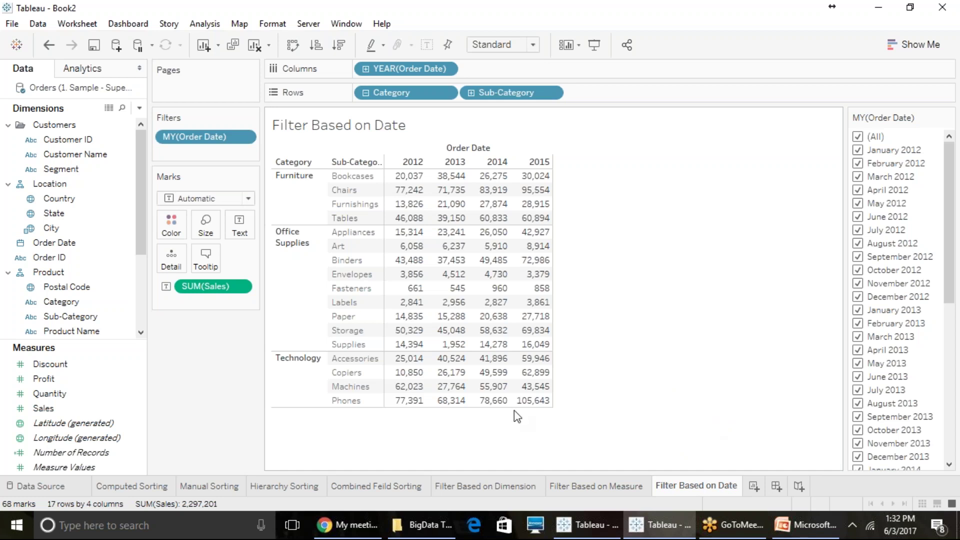
# Start saving the workbook under a new name with the file type Tableau Packaged Workbook (*.twbx).
pyautogui.moveTo(669, 487)
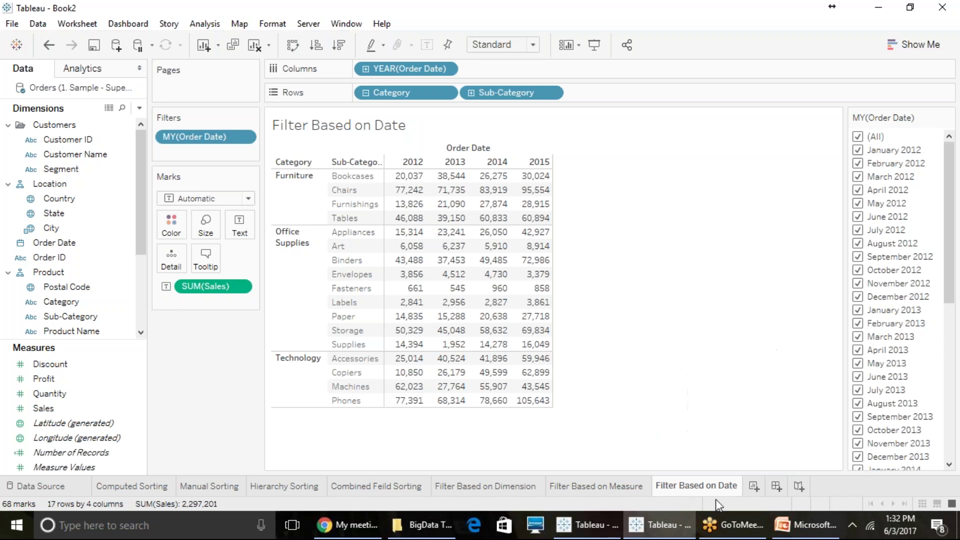
pyautogui.click(13, 24)
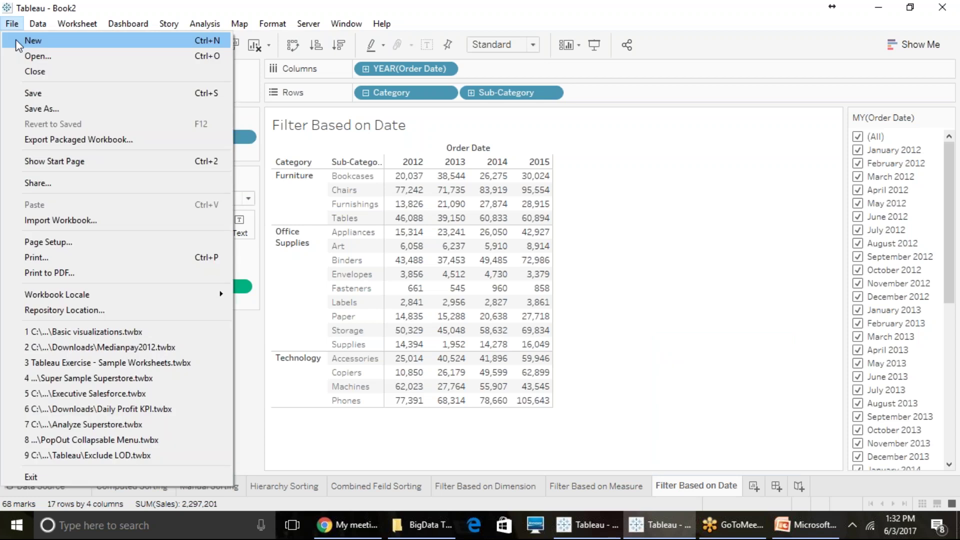
pyautogui.click(38, 108)
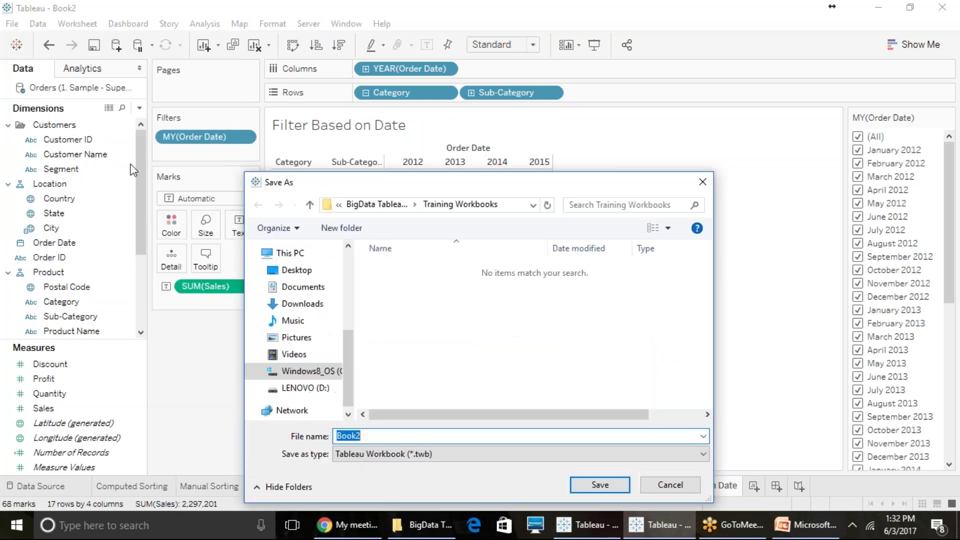
pyautogui.click(386, 454)
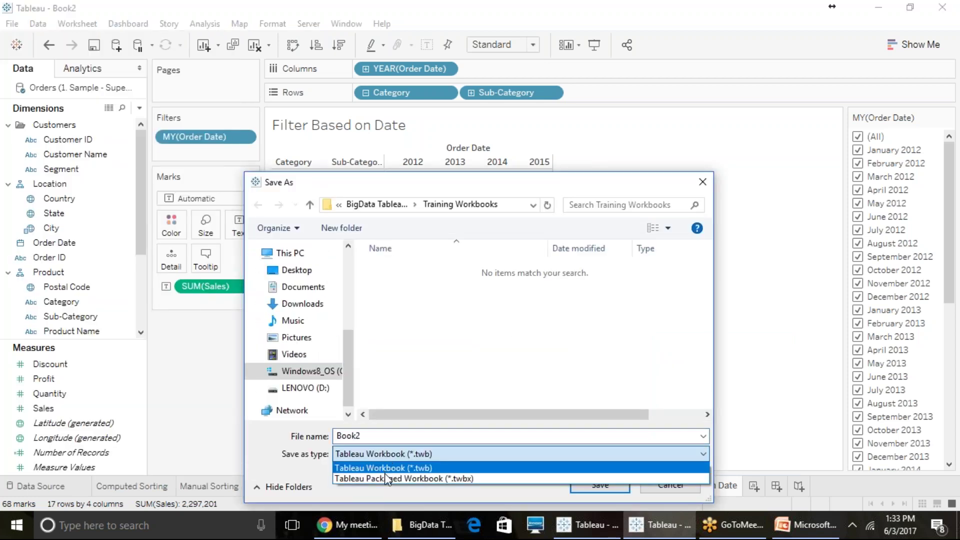
pyautogui.click(390, 478)
# Name the workbook file "Sorting & Filtering" and save it in the Training Workbooks folder.
pyautogui.doubleClick(368, 436)
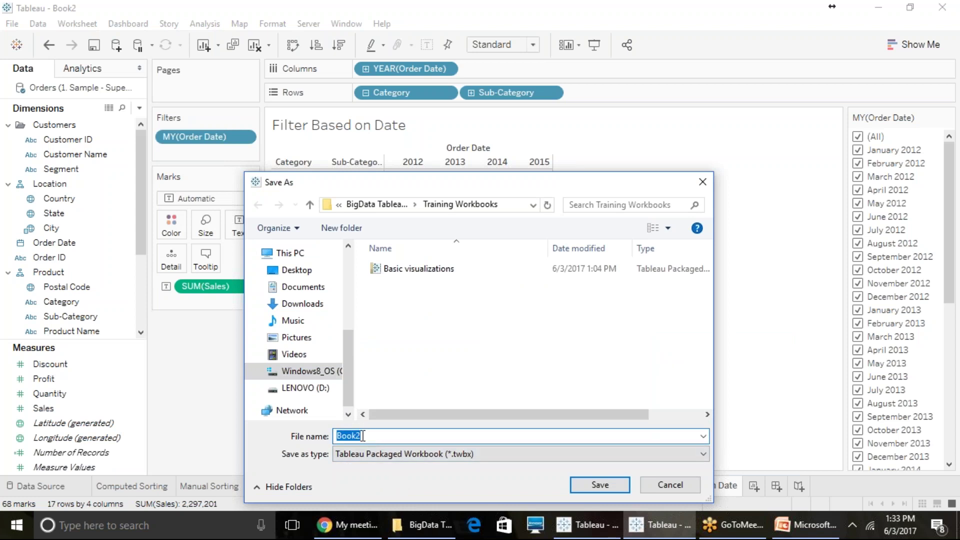
pyautogui.write('Sorting')
pyautogui.hotkey('shift', 'Left')
pyautogui.hotkey('shift', 'Left')
pyautogui.write('&')
pyautogui.press('BackSpace')
pyautogui.write('g & Filtering')
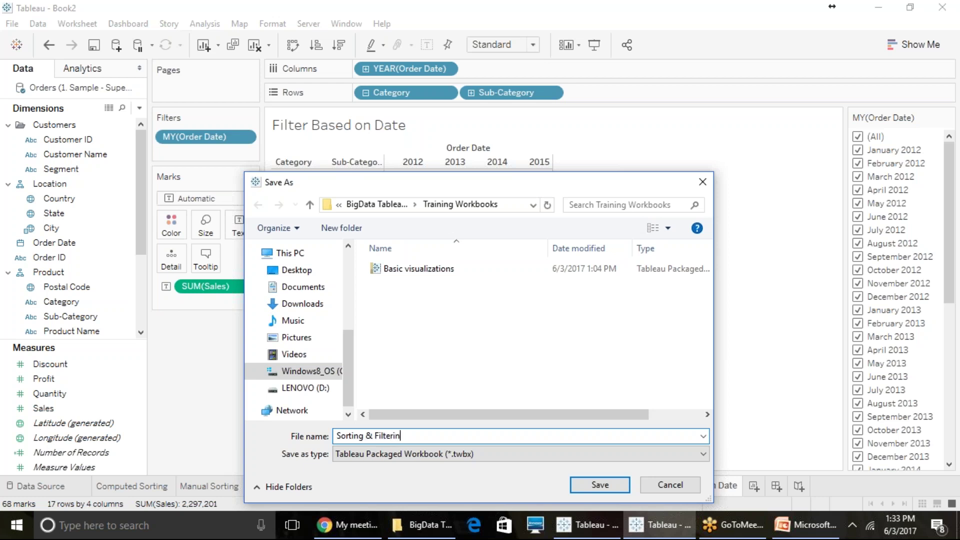
pyautogui.click(598, 486)
pyautogui.moveTo(567, 518)
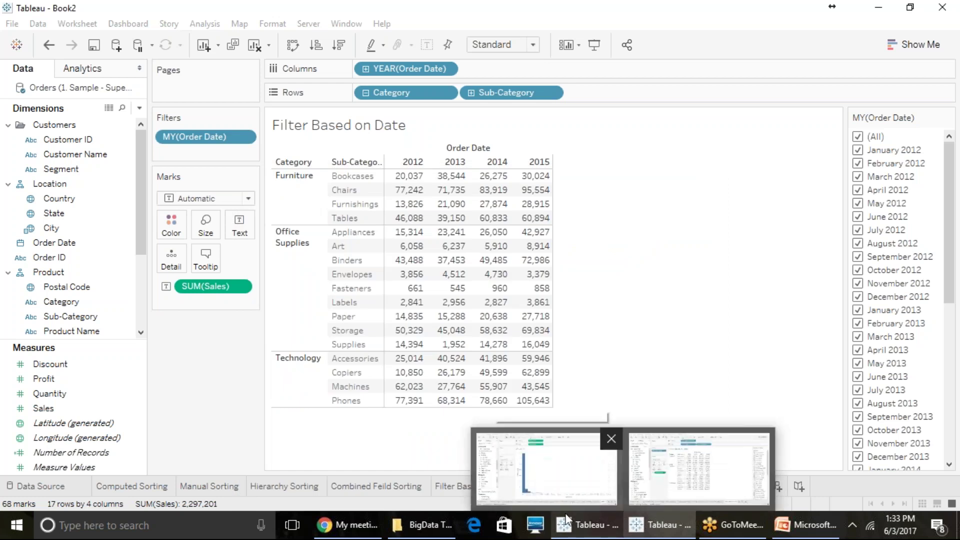
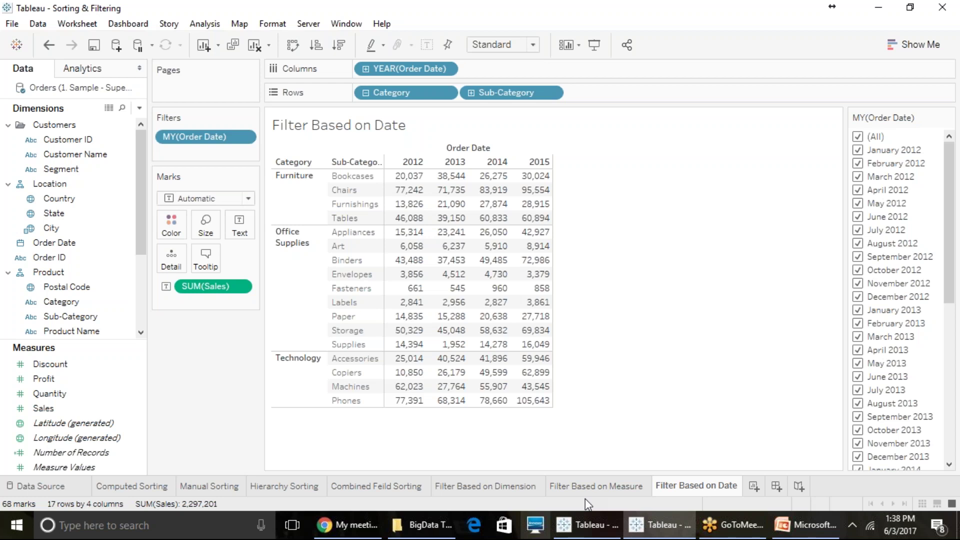
pyautogui.click(374, 526)
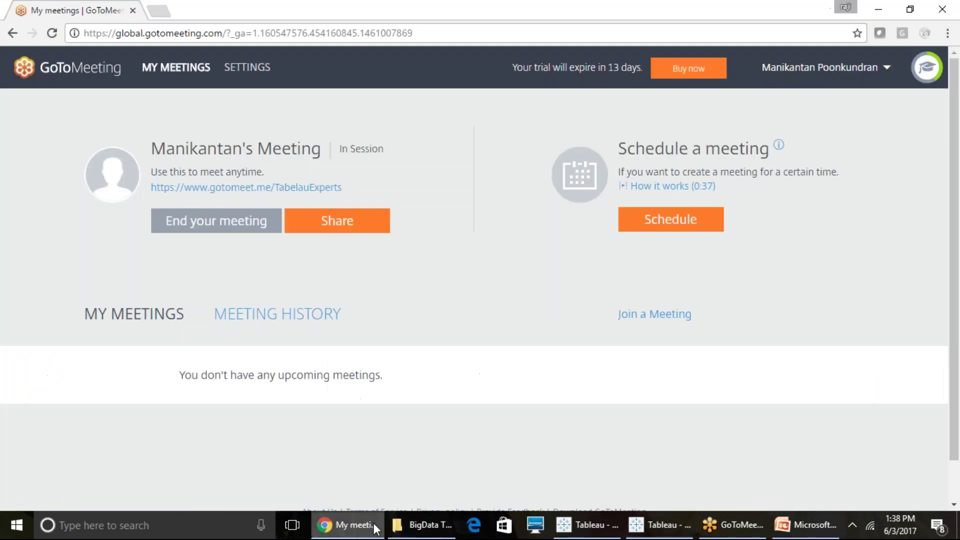
pyautogui.click(160, 11)
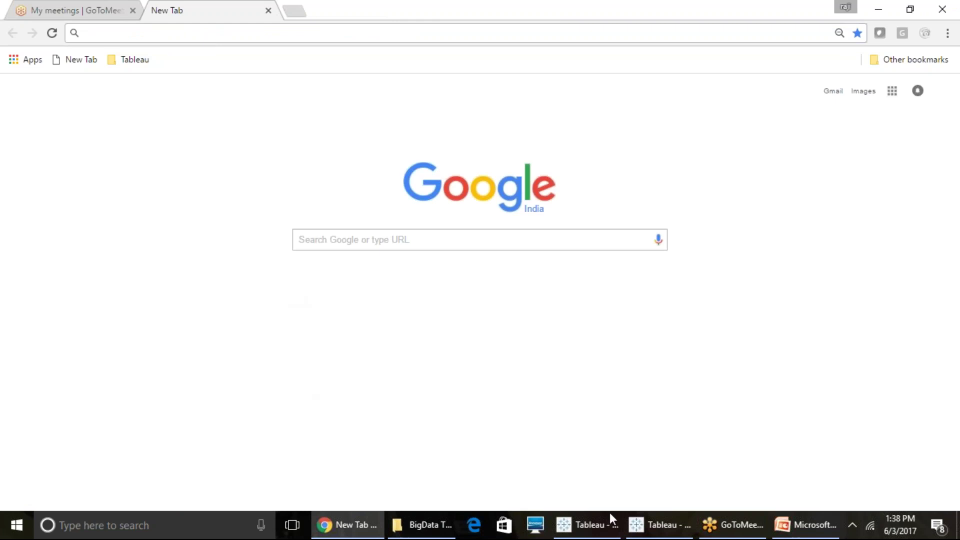
pyautogui.click(660, 525)
pyautogui.moveTo(427, 345)
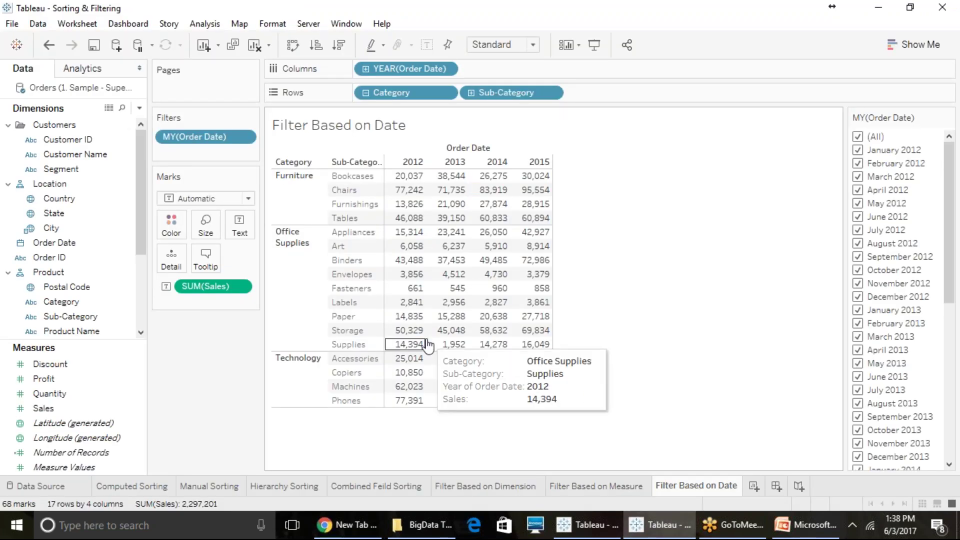
# Replace the Order Date filter with a new Month / Year filter including all months, and show its filter card.
pyautogui.moveTo(203, 146)
pyautogui.mouseDown()
pyautogui.moveTo(75, 197)
pyautogui.moveTo(70, 227)
pyautogui.moveTo(200, 143)
pyautogui.mouseUp()
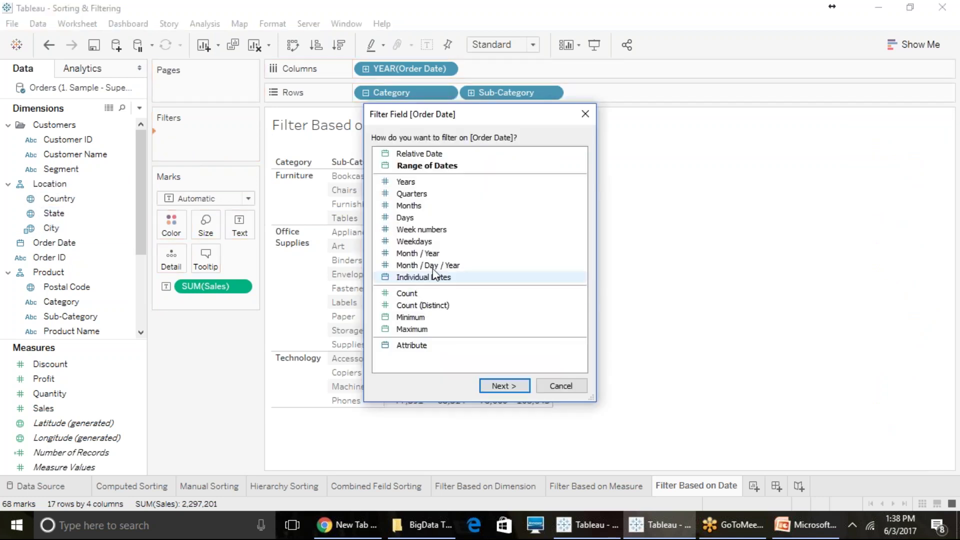
pyautogui.click(421, 254)
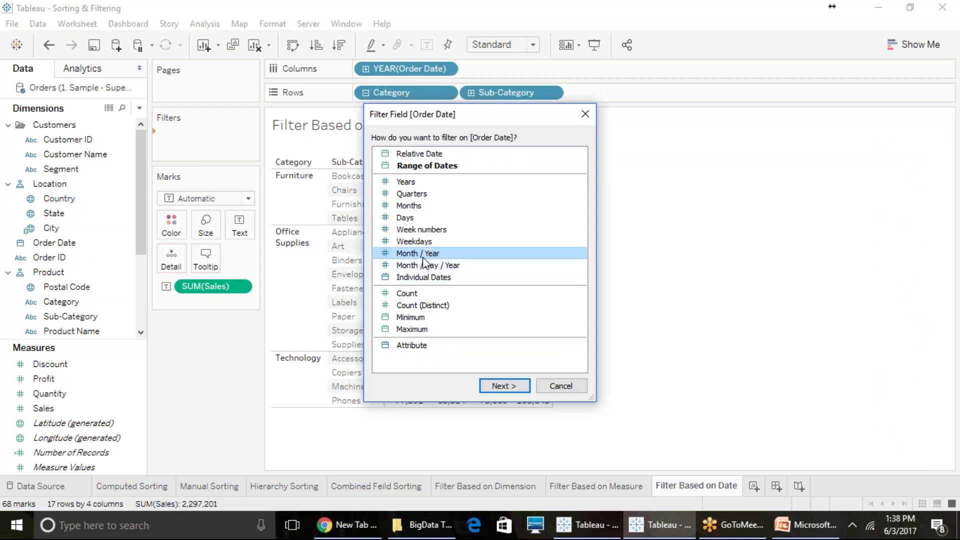
pyautogui.click(514, 386)
pyautogui.click(385, 301)
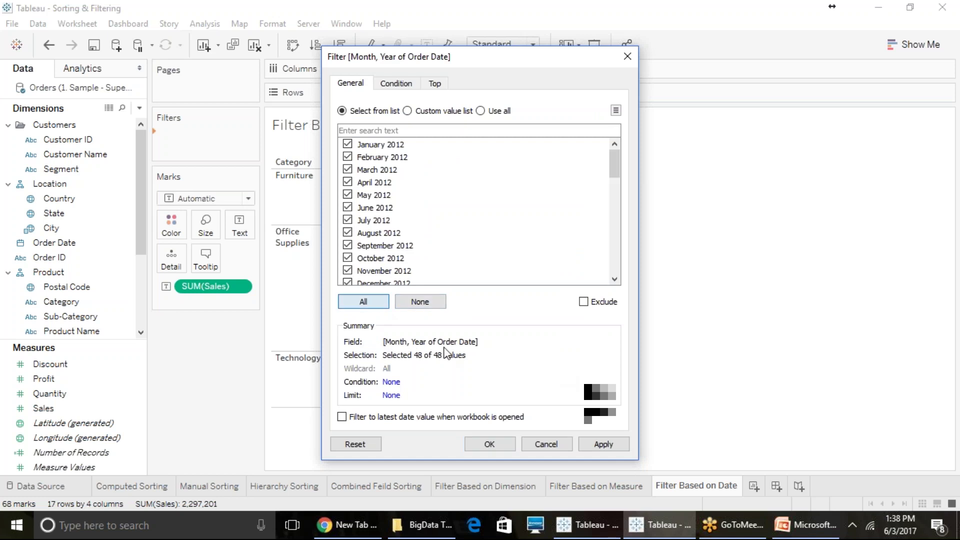
pyautogui.click(489, 444)
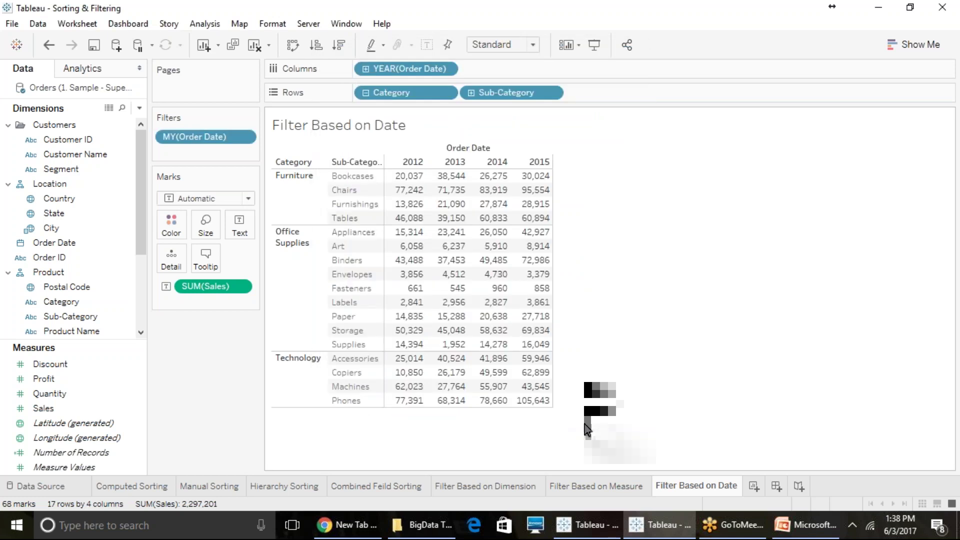
pyautogui.click(246, 141)
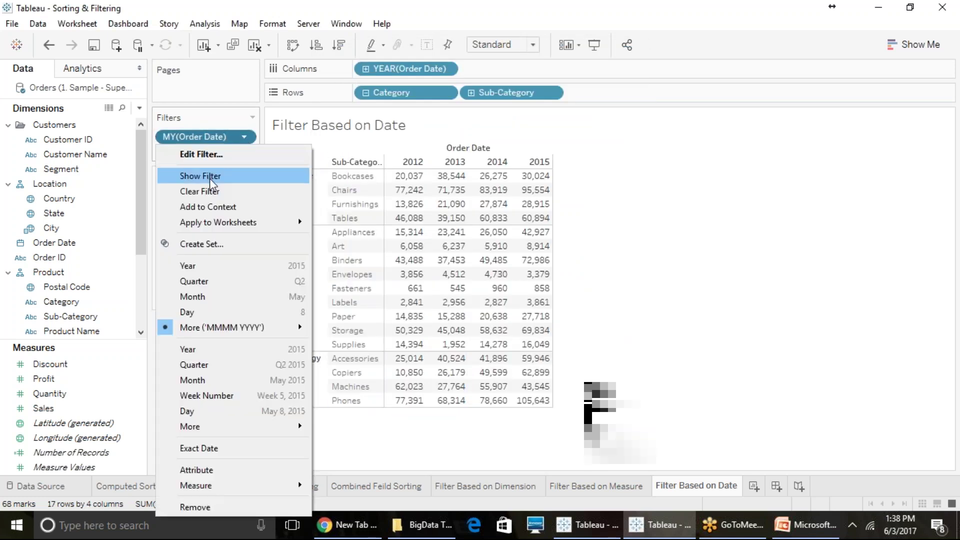
pyautogui.click(208, 175)
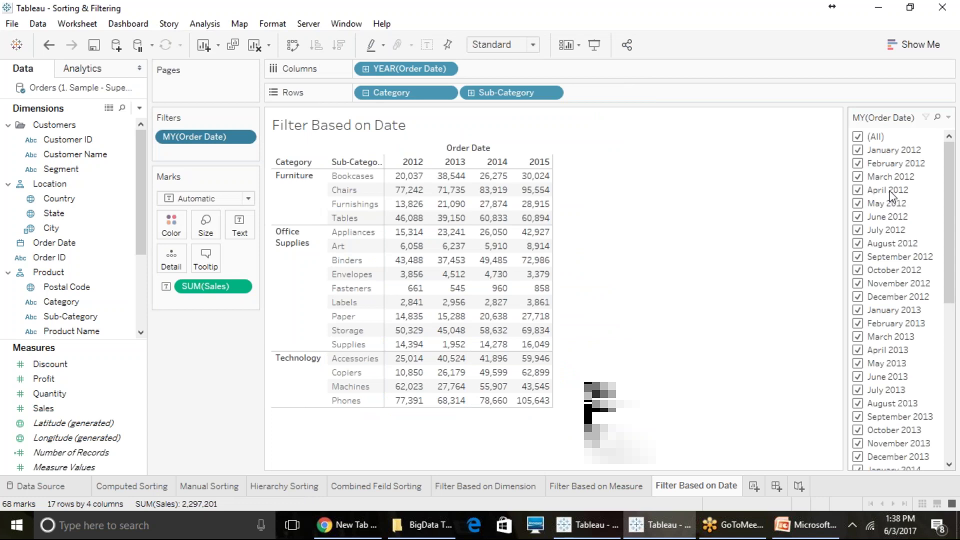